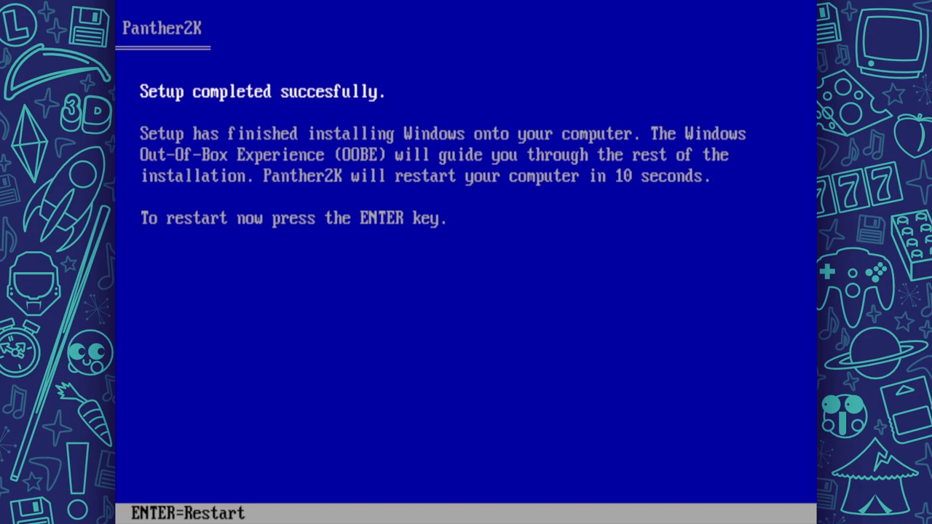
Restart the computer to finish the Windows setup.
key(Return)
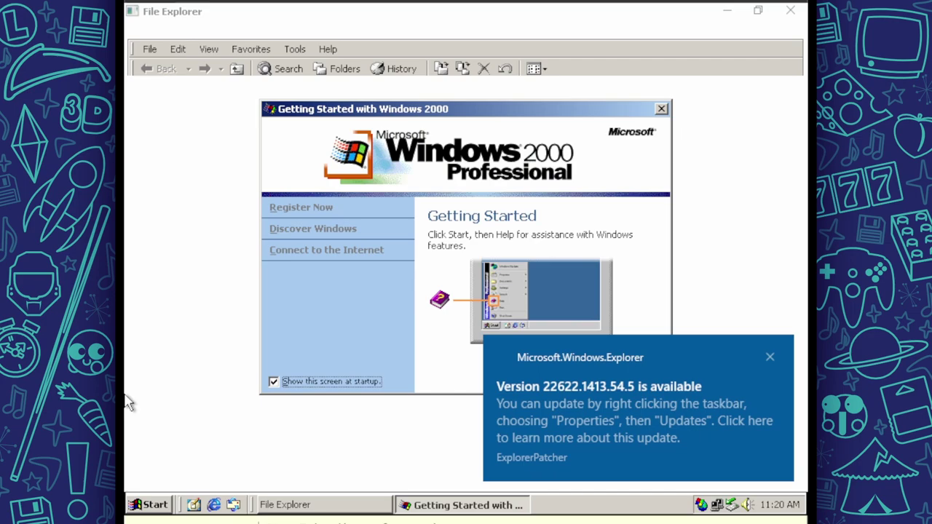
Run regedit to open the Registry Editor, and move the Getting Started with Windows 2000 window out of the way.
key(super+r)
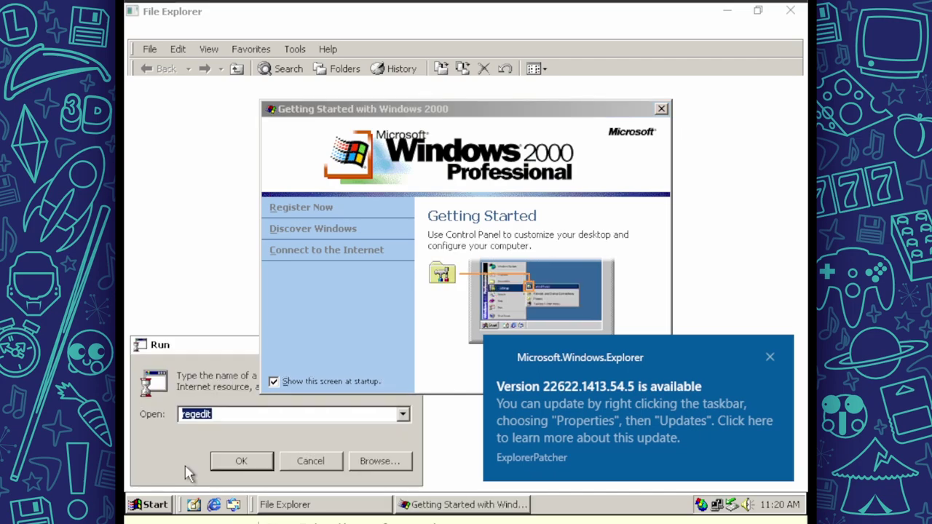
key(Return)
drag(593, 110, 520, 485)
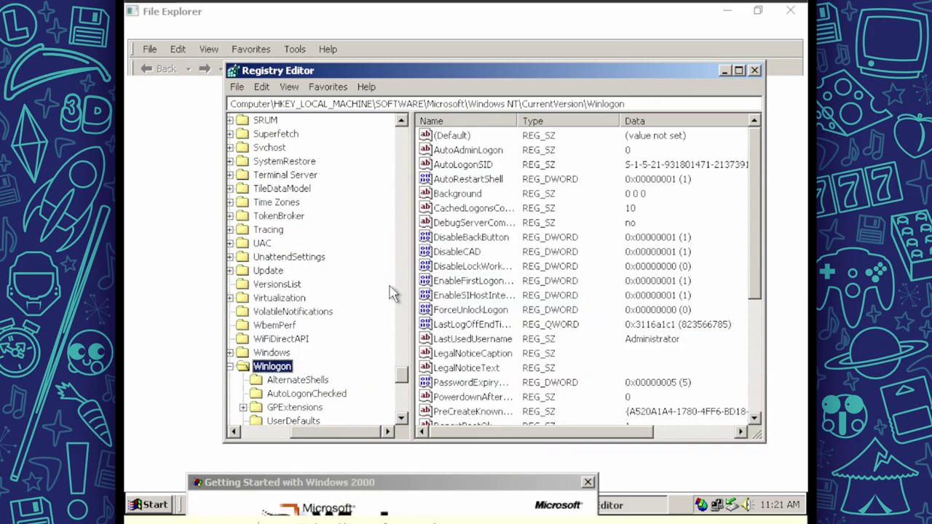
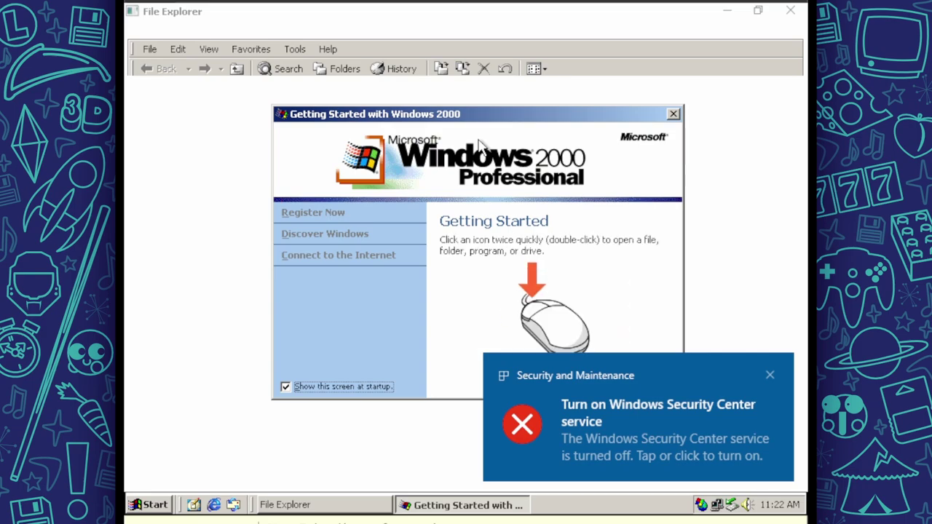
Try the Discover Windows and Register Now entries of the Getting Started window, dismissing any message each one brings up.
click(386, 252)
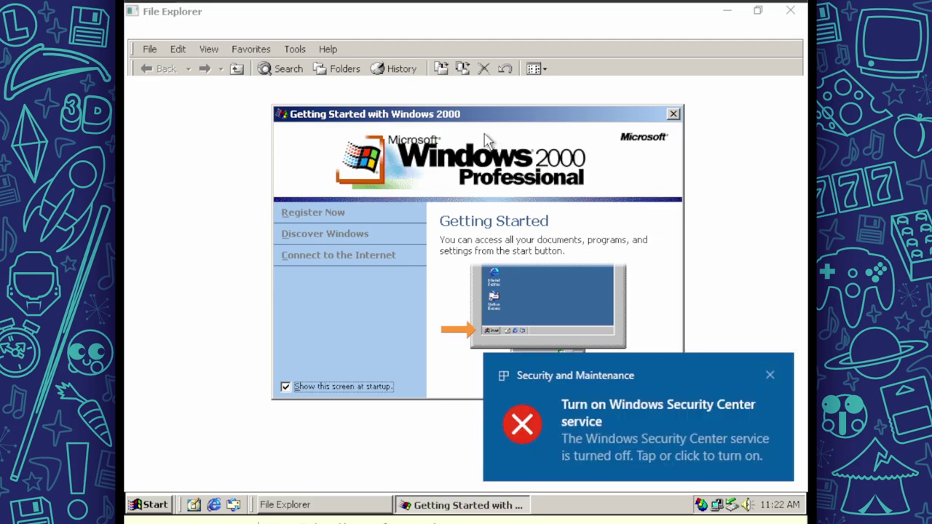
click(370, 237)
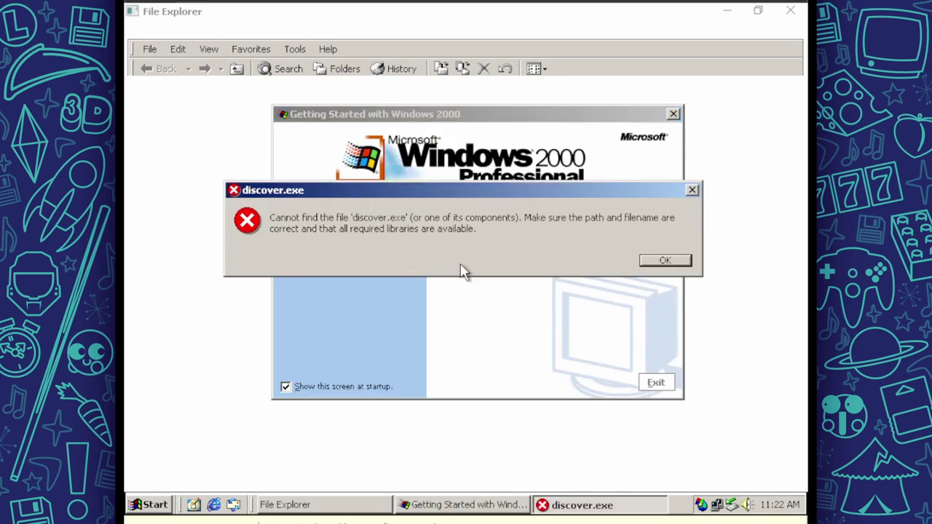
click(652, 264)
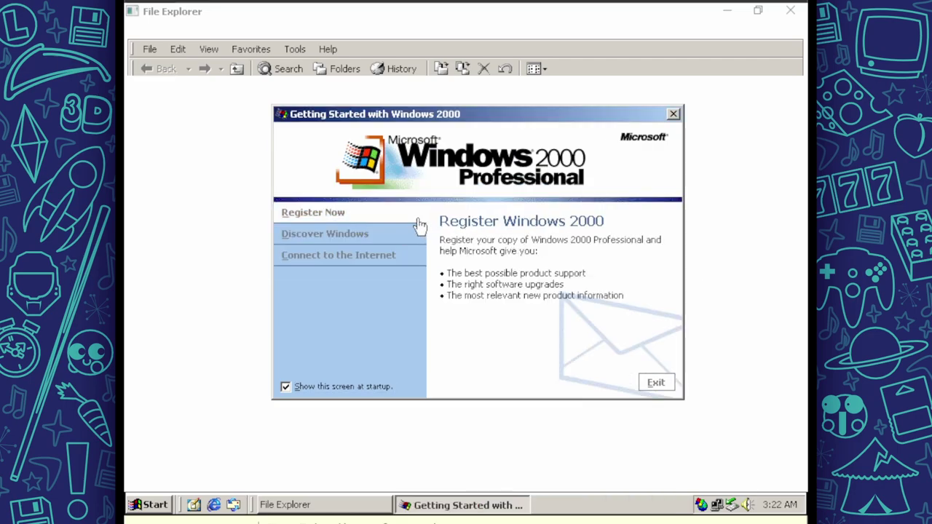
click(320, 216)
click(661, 260)
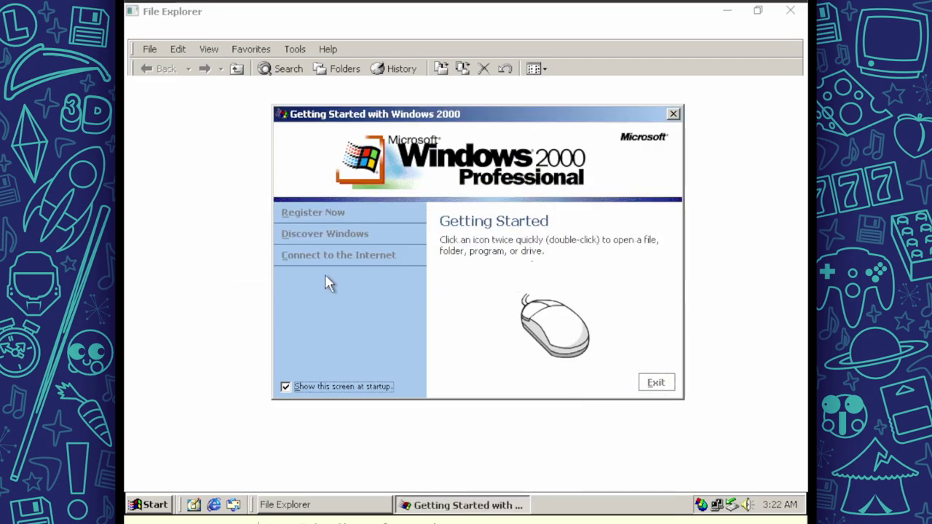
Start the Internet Connection Wizard from Getting Started and continue with the manual or local area network (LAN) setup option.
click(357, 262)
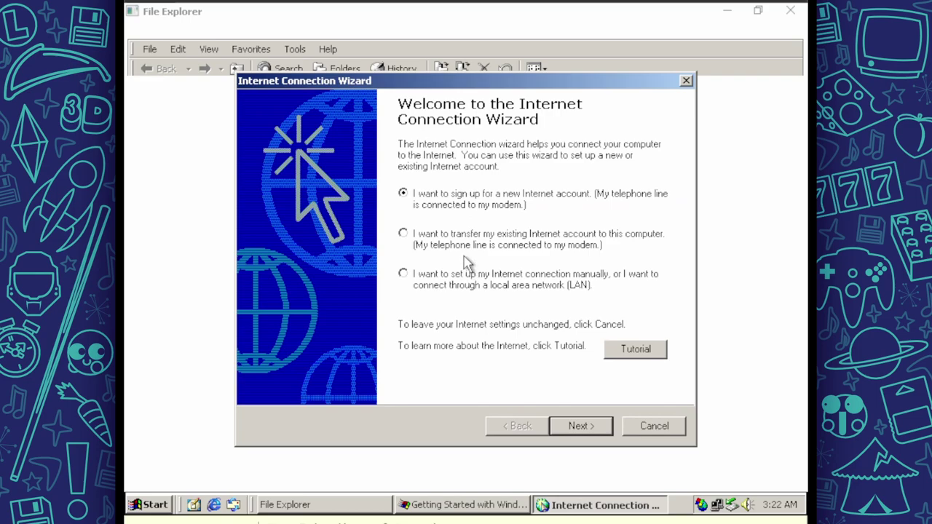
mouse_move(384, 93)
mouse_down()
mouse_move(364, 77)
mouse_move(391, 87)
mouse_up()
click(411, 265)
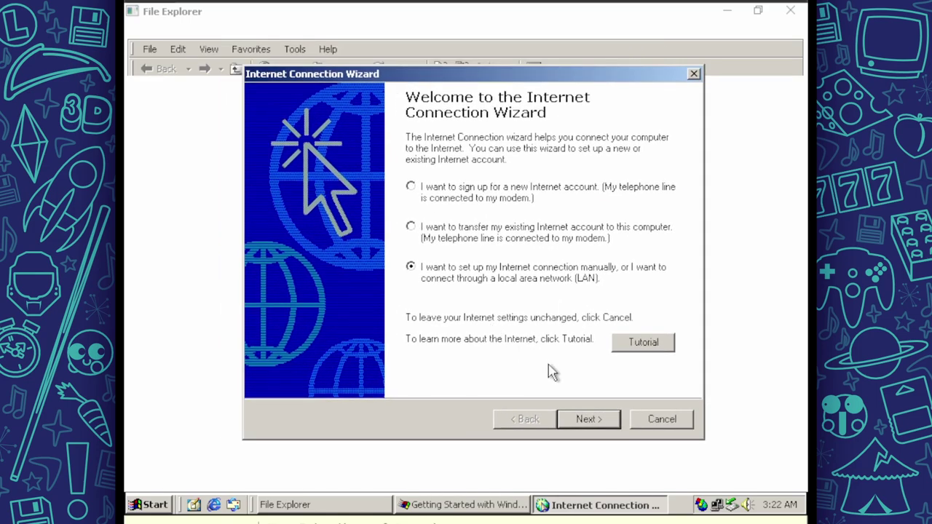
click(591, 422)
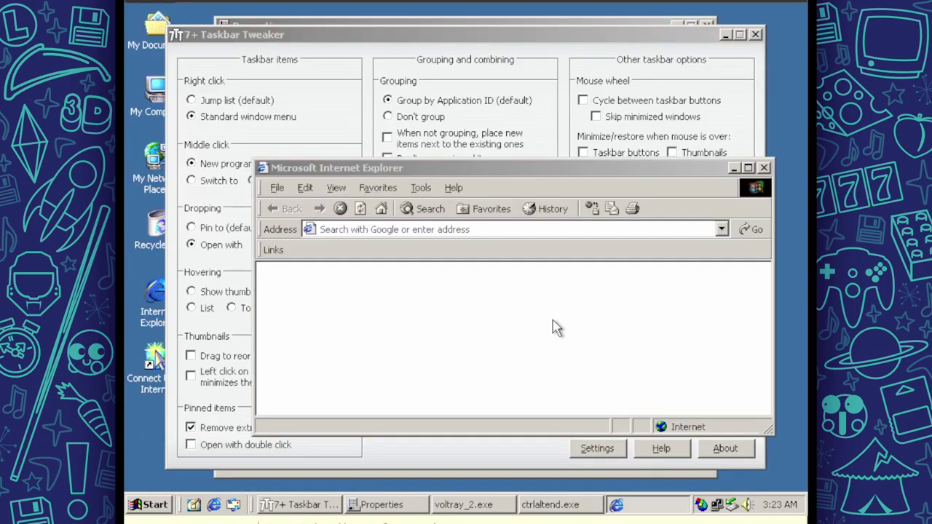
Move the Internet Explorer window clear of the others and inspect its About information, closing the About window again.
drag(591, 169, 529, 54)
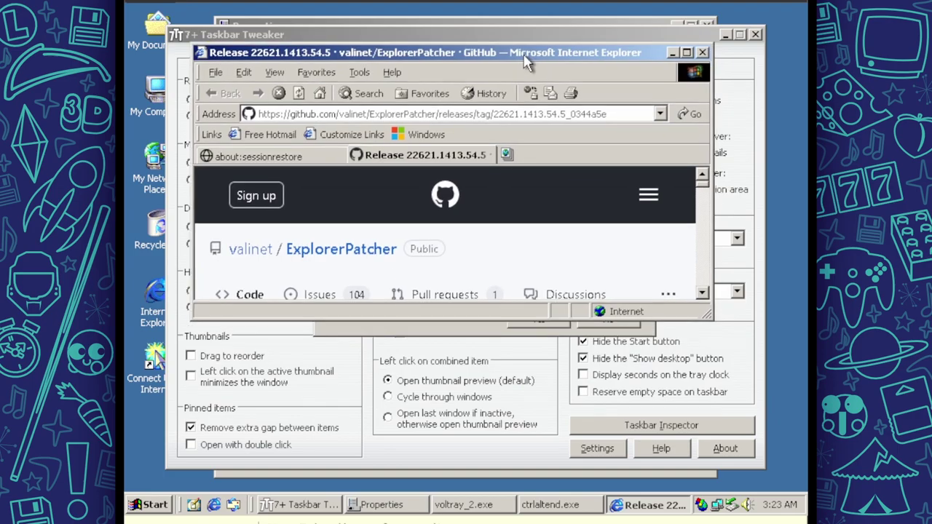
click(393, 74)
click(436, 184)
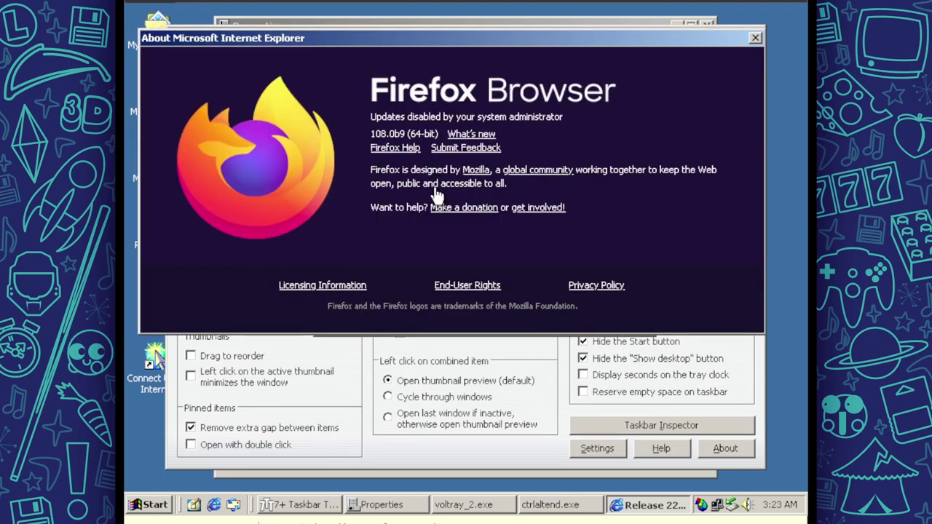
click(755, 38)
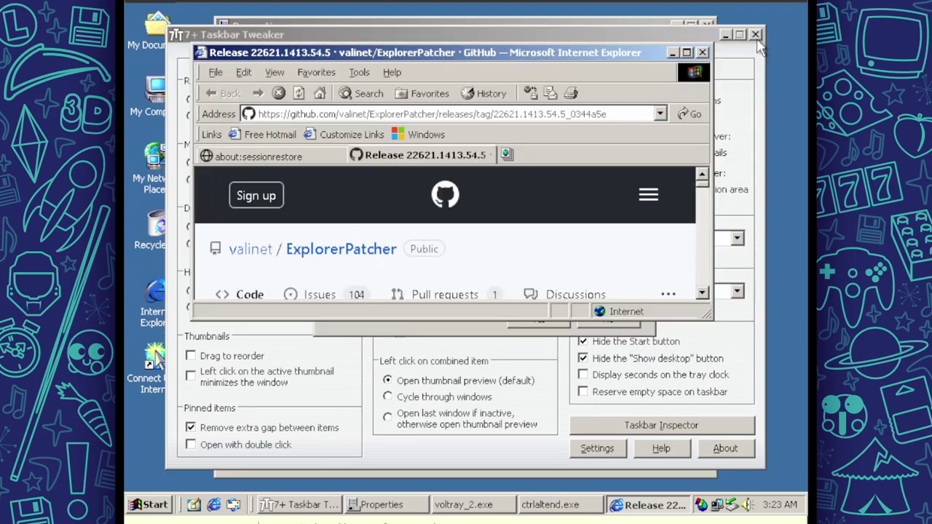
Minimize the browser and accept replacing the already running ctrlaltend.exe and voltray_2.exe script instances.
click(671, 53)
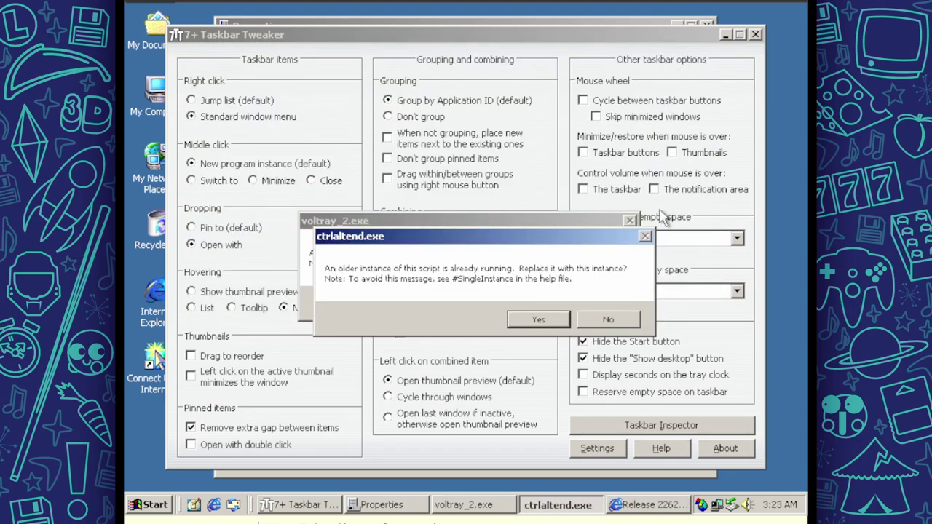
click(557, 321)
click(536, 308)
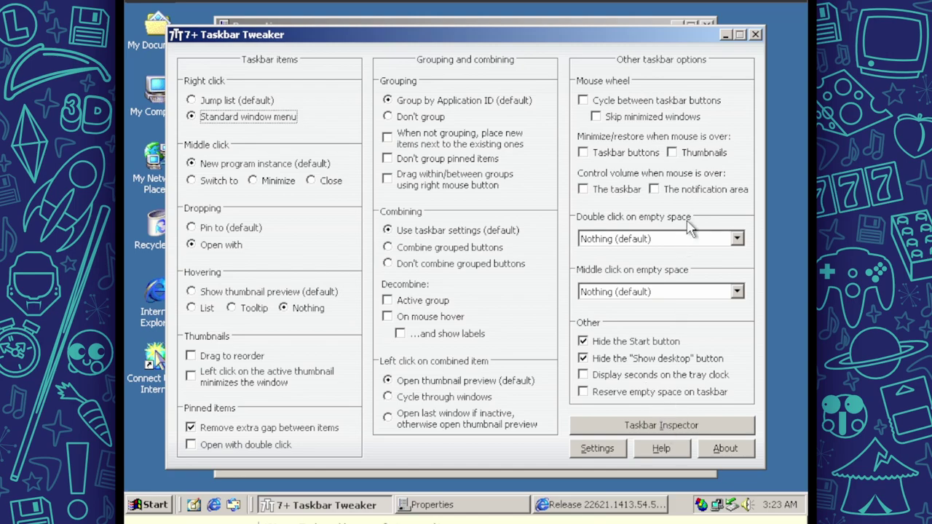
Close the 7+ Taskbar Tweaker, ShellFolderFix and ExplorerPatcher Properties windows to clear the desktop.
click(756, 35)
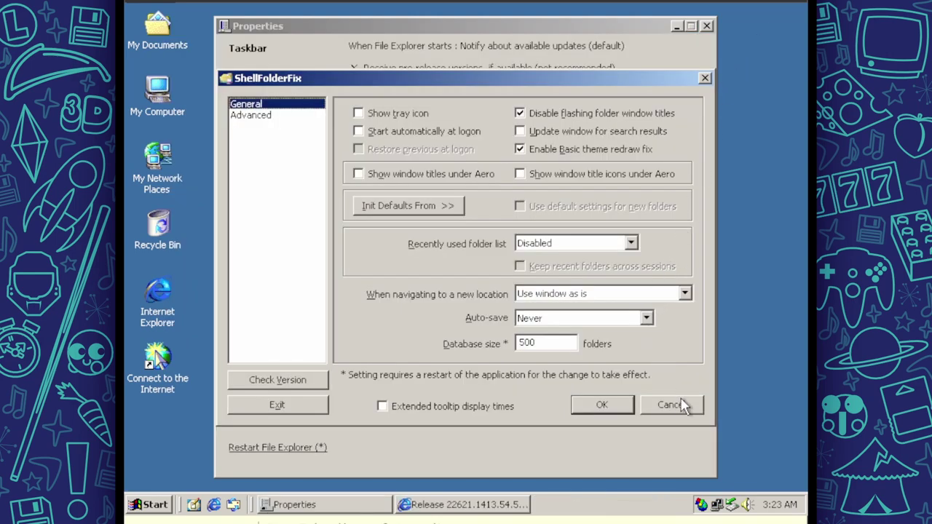
click(704, 79)
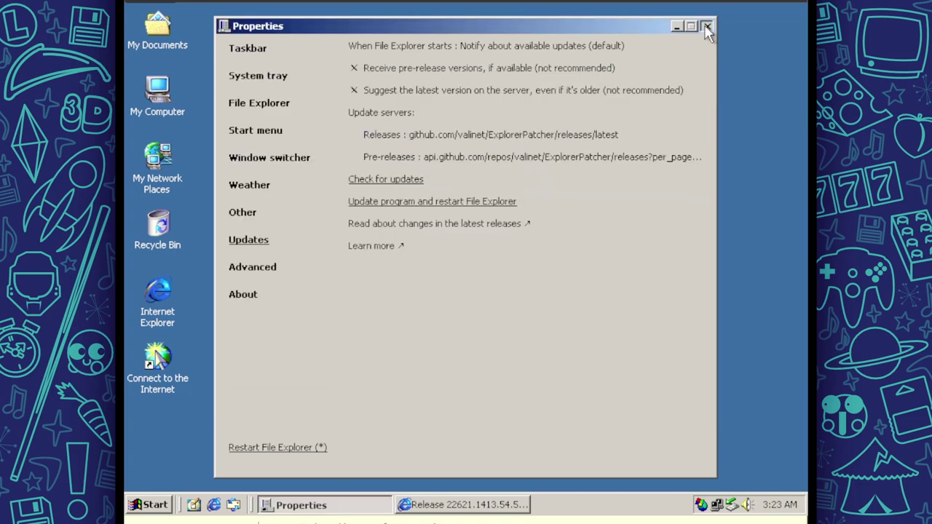
click(705, 27)
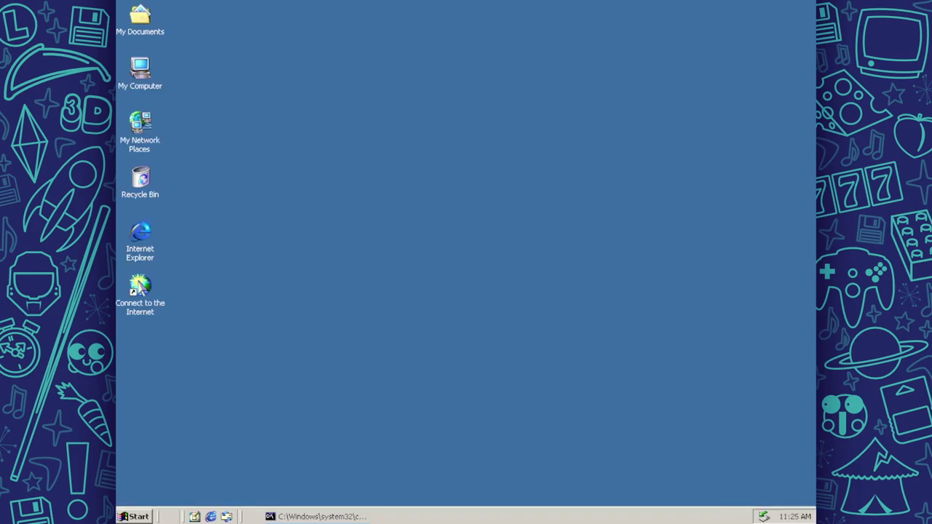
key(XF86AudioRaiseVolume)
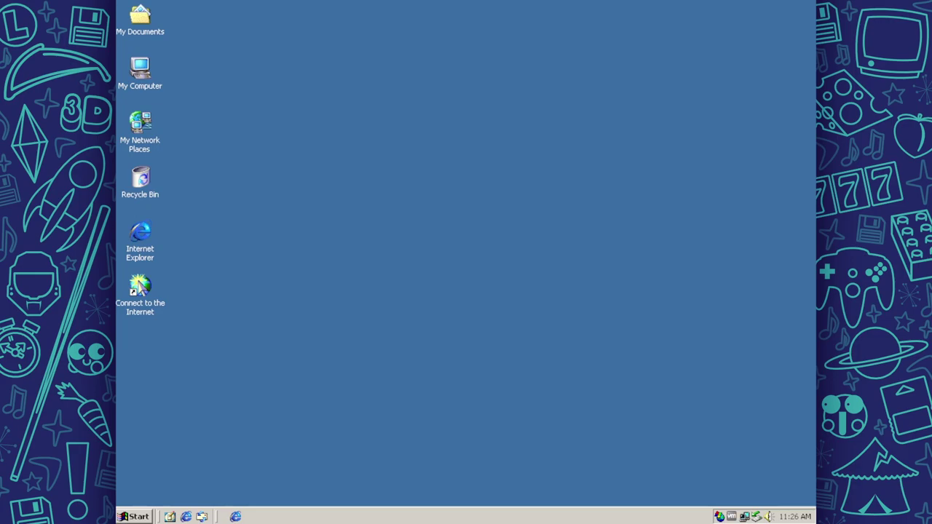
Bring up the context menu repeatedly at various empty spots of the desktop and on the taskbar to examine its appearance.
right_click(310, 73)
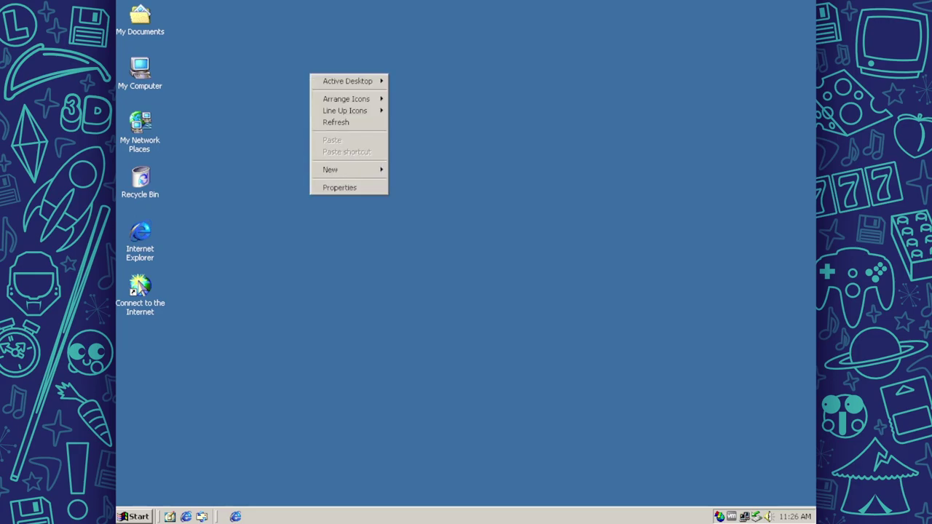
right_click(426, 180)
right_click(361, 89)
right_click(510, 135)
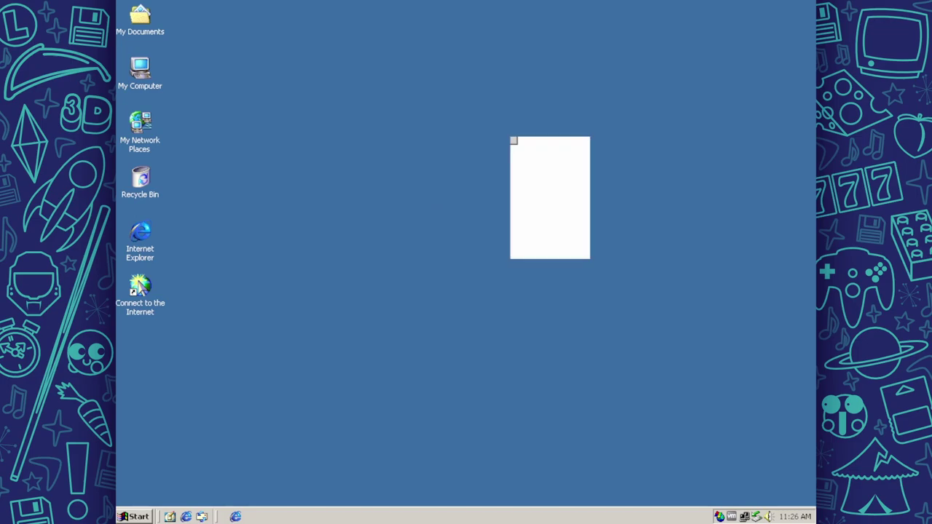
right_click(383, 246)
right_click(563, 151)
key(Escape)
right_click(498, 279)
key(Escape)
right_click(417, 364)
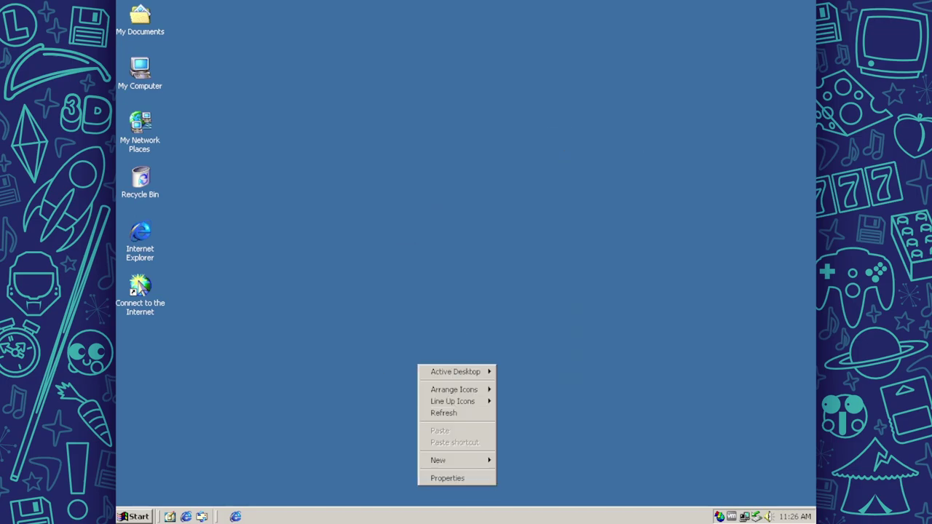
right_click(621, 132)
key(Escape)
right_click(463, 93)
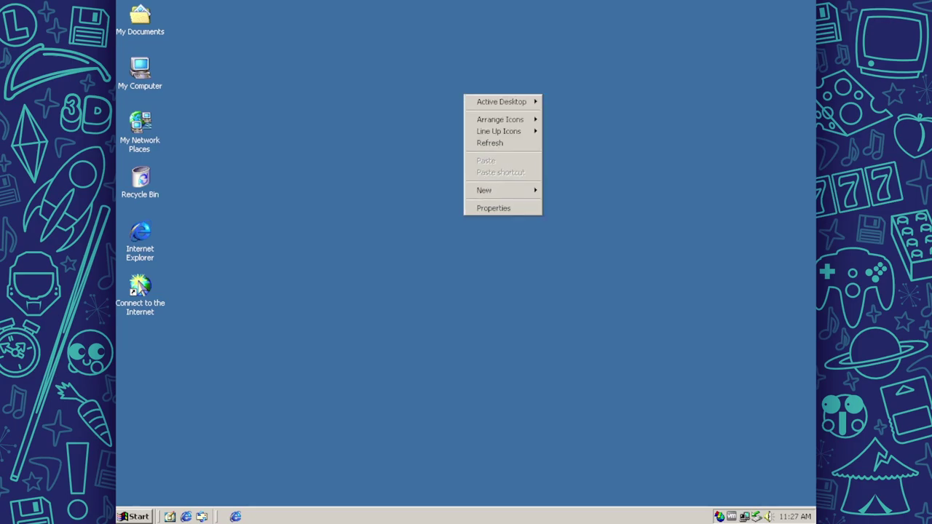
right_click(319, 314)
right_click(702, 204)
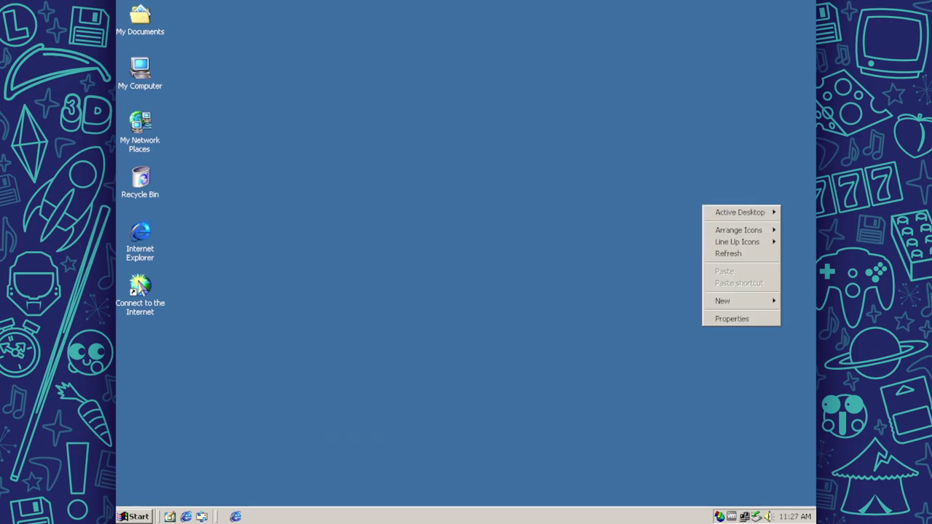
key(Escape)
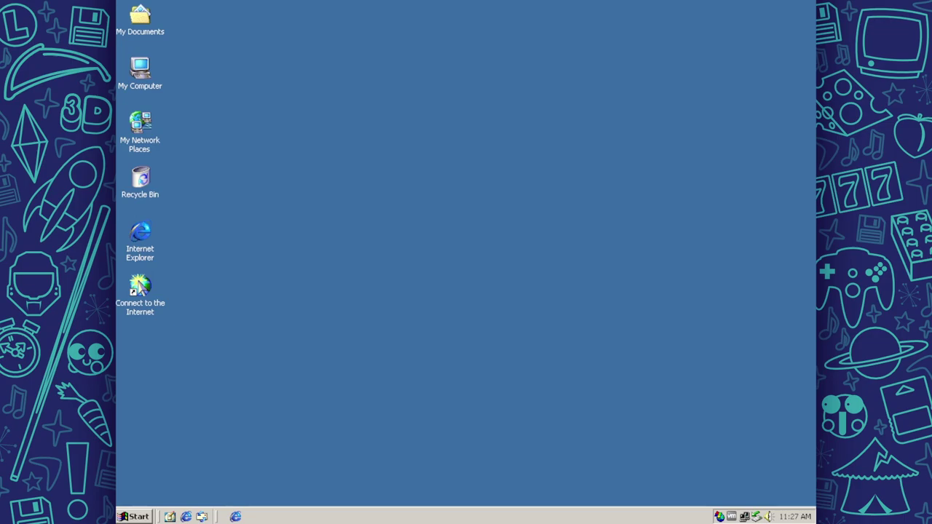
right_click(428, 138)
right_click(333, 176)
right_click(468, 217)
right_click(490, 517)
right_click(290, 474)
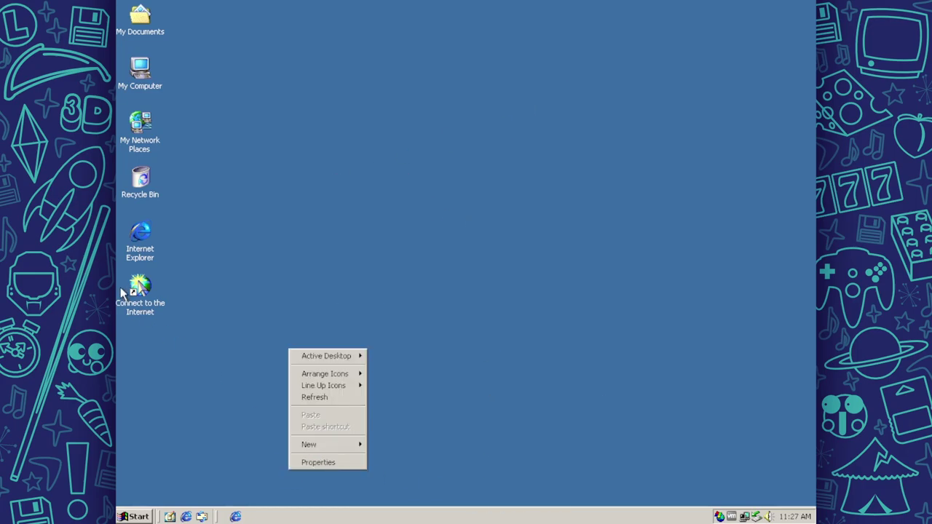
Examine the context menus of the desktop icons from Connect to the Internet up to My Computer, and dismiss the last one.
right_click(129, 282)
right_click(133, 241)
right_click(136, 192)
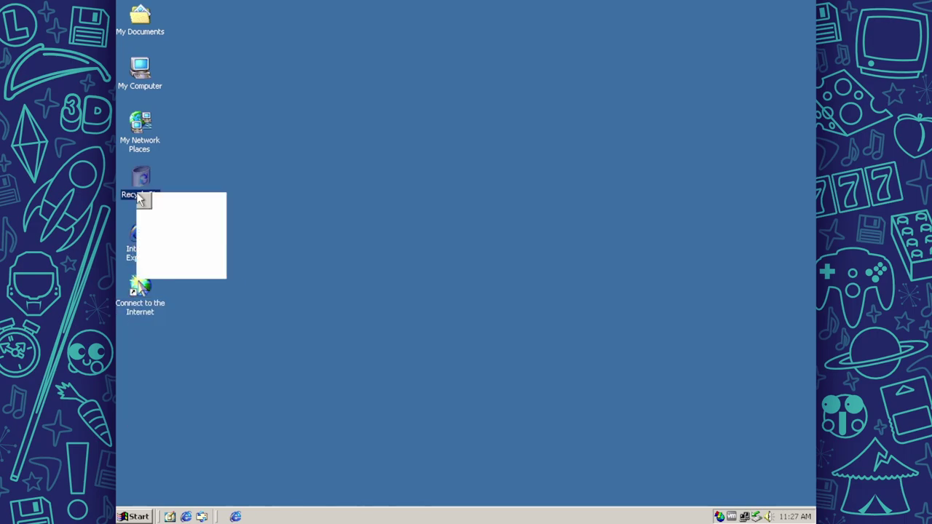
right_click(141, 126)
right_click(142, 67)
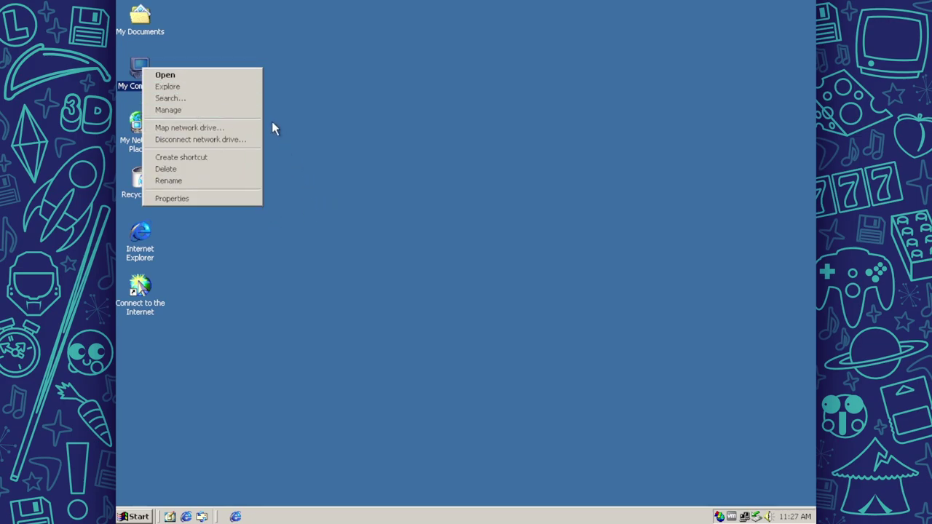
click(348, 153)
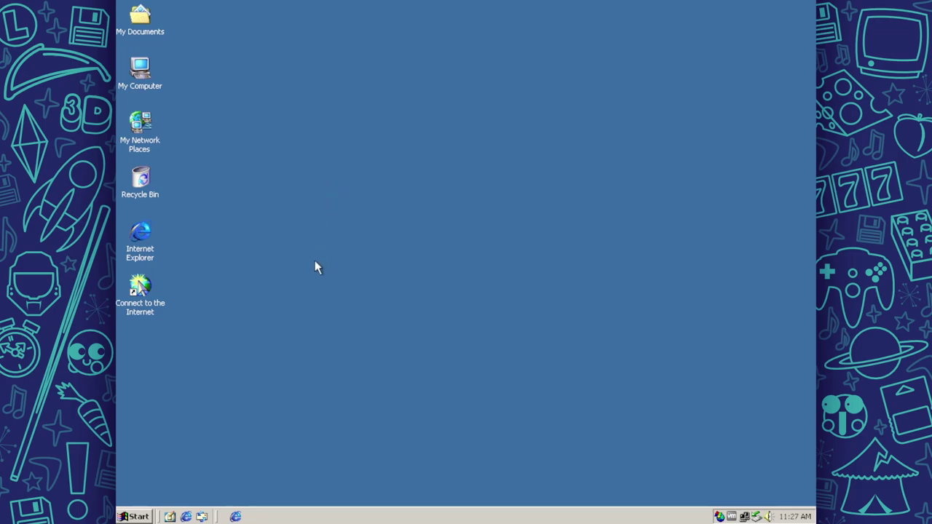
Examine the empty desktop's context menu again at several spots and dismiss it.
right_click(331, 97)
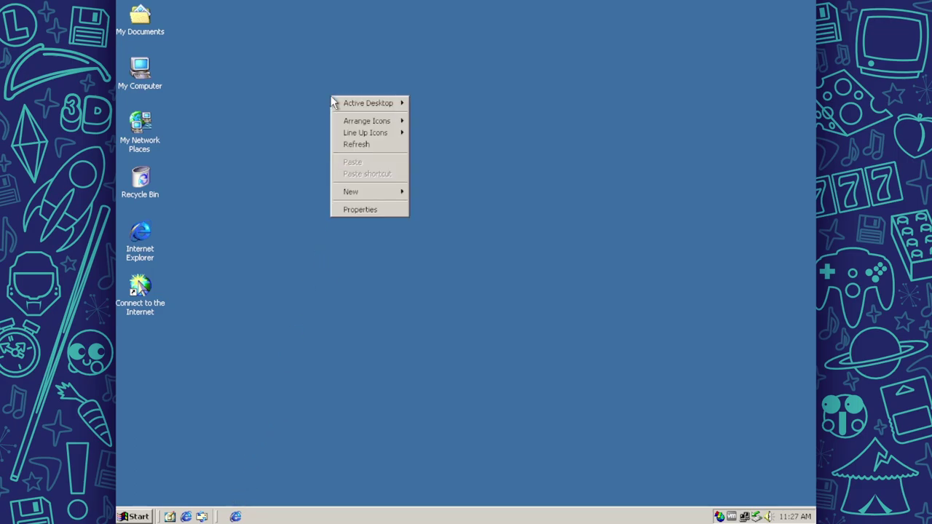
right_click(496, 97)
click(520, 145)
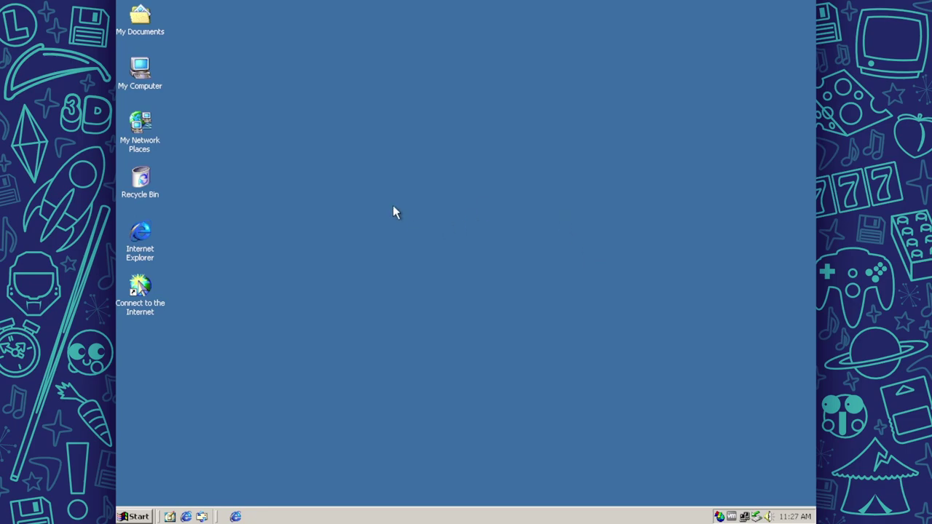
right_click(313, 86)
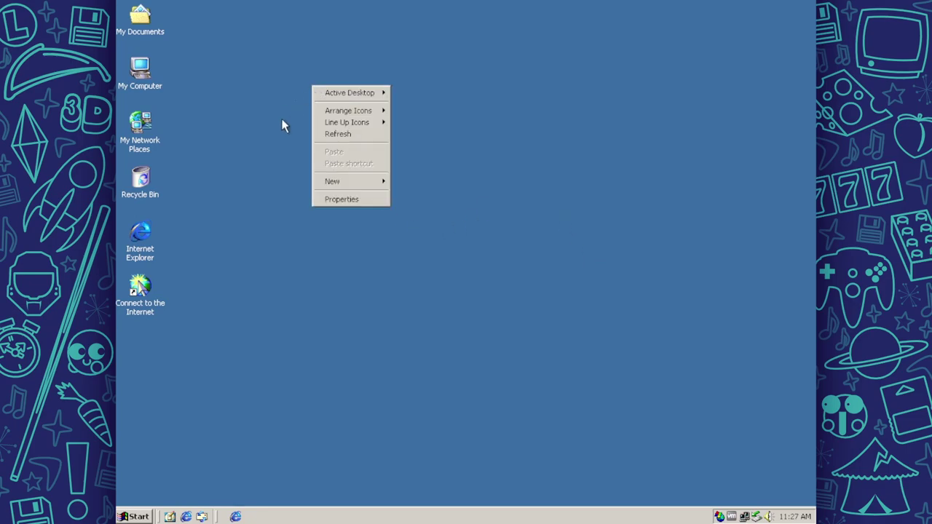
right_click(546, 155)
right_click(414, 131)
right_click(559, 104)
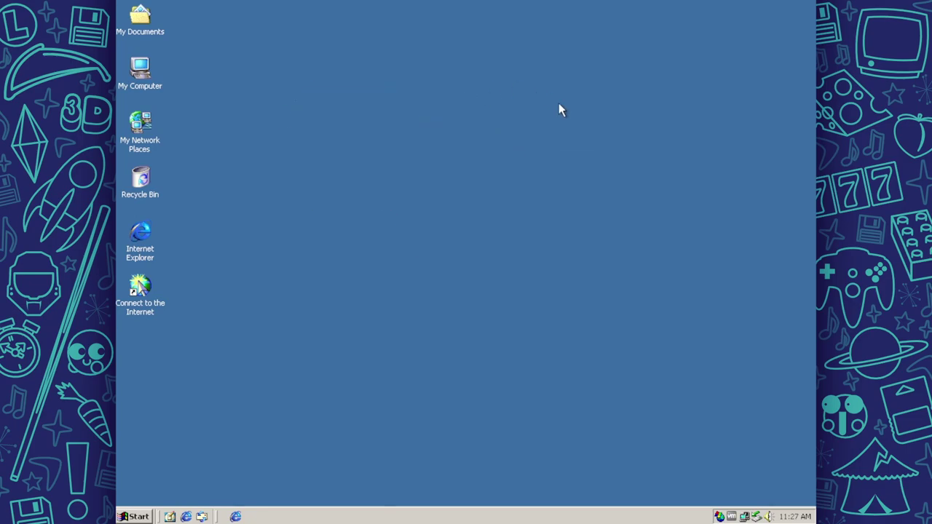
click(442, 246)
Examine the Start button's context menu repeatedly from different spots on the button and compare it with the empty desktop's context menu.
right_click(145, 516)
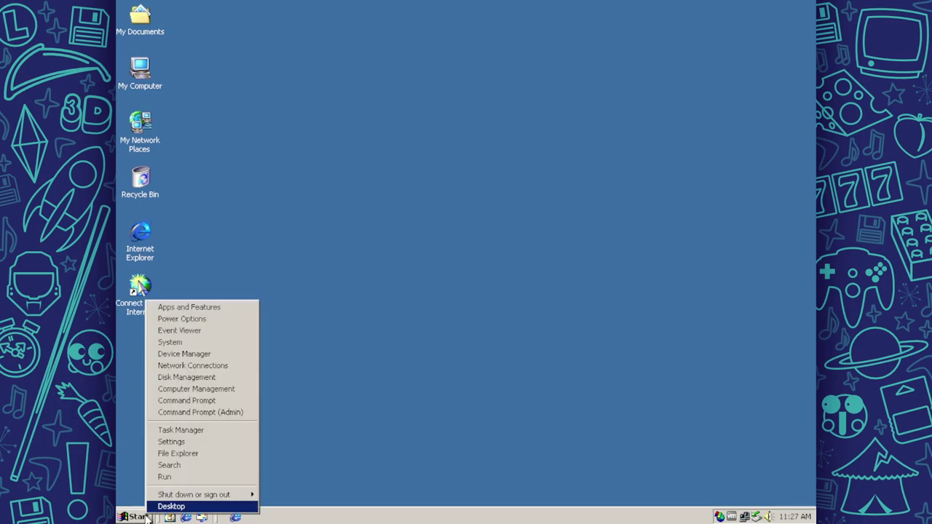
right_click(125, 514)
click(395, 397)
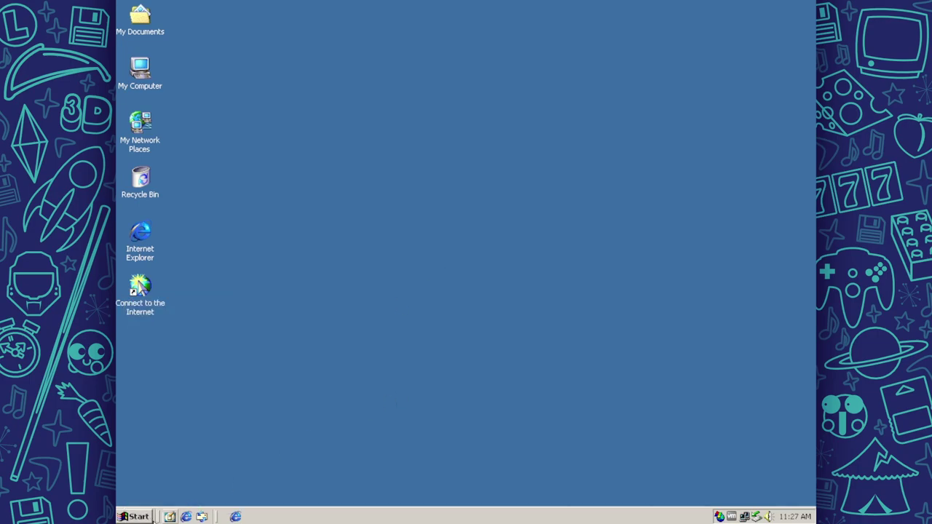
right_click(157, 518)
right_click(399, 427)
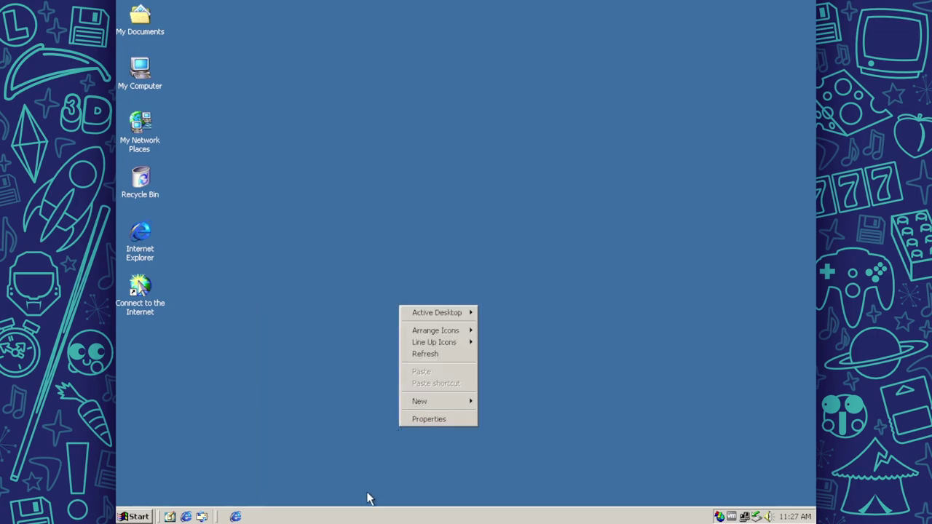
right_click(153, 516)
click(167, 505)
right_click(134, 517)
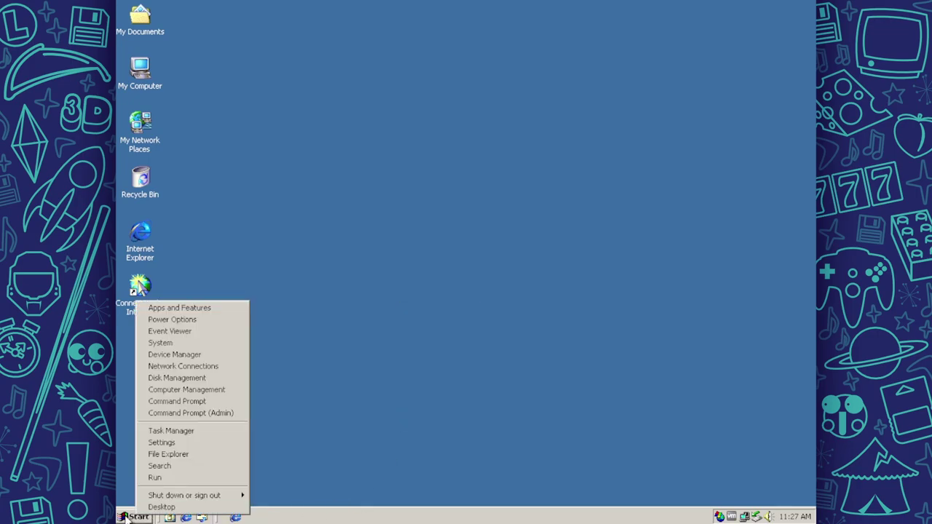
Open the Run dialog from the main Start menu to inspect it, and cancel it.
click(142, 517)
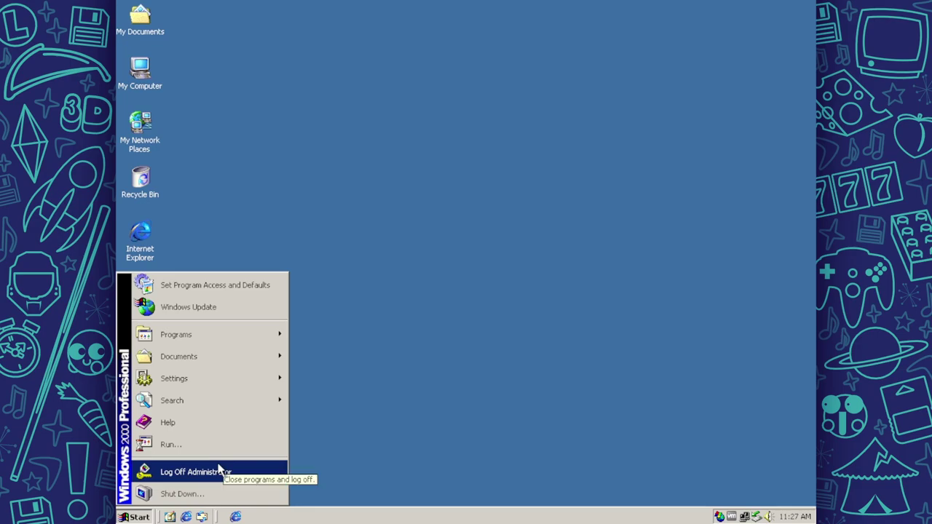
click(198, 444)
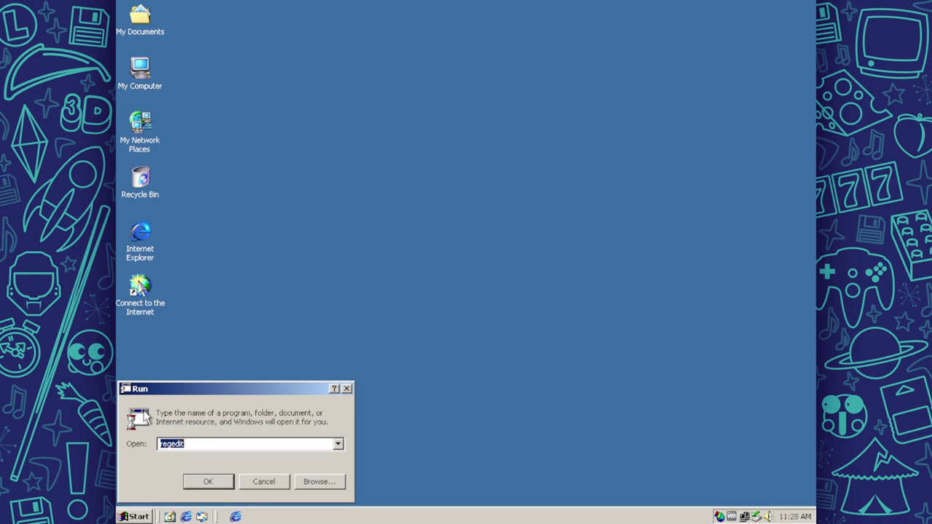
click(271, 485)
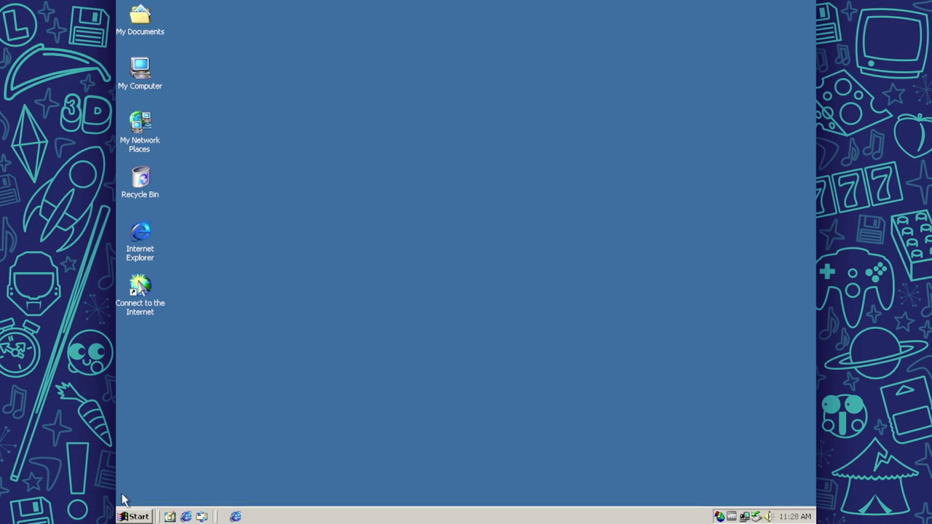
Bring up the Run dialog through the Start button's context menu, try its context help, and close the dialog.
right_click(142, 520)
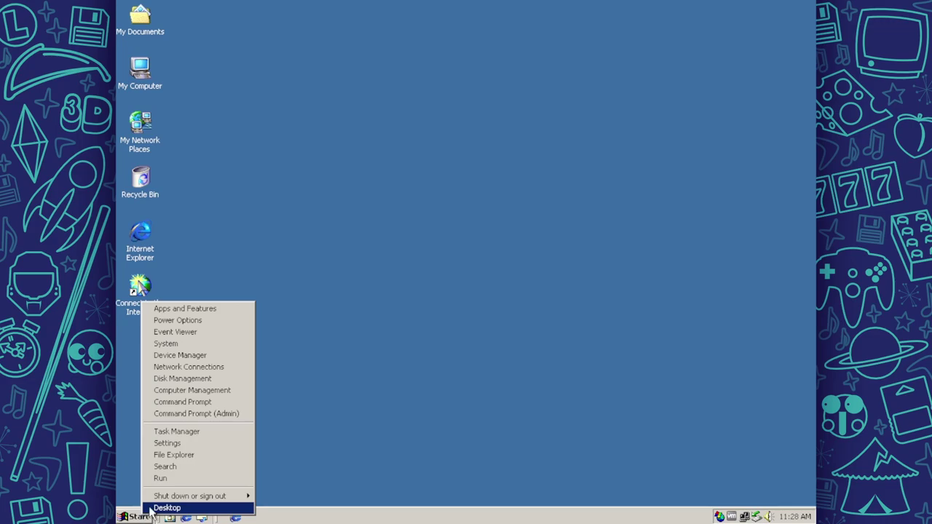
click(166, 476)
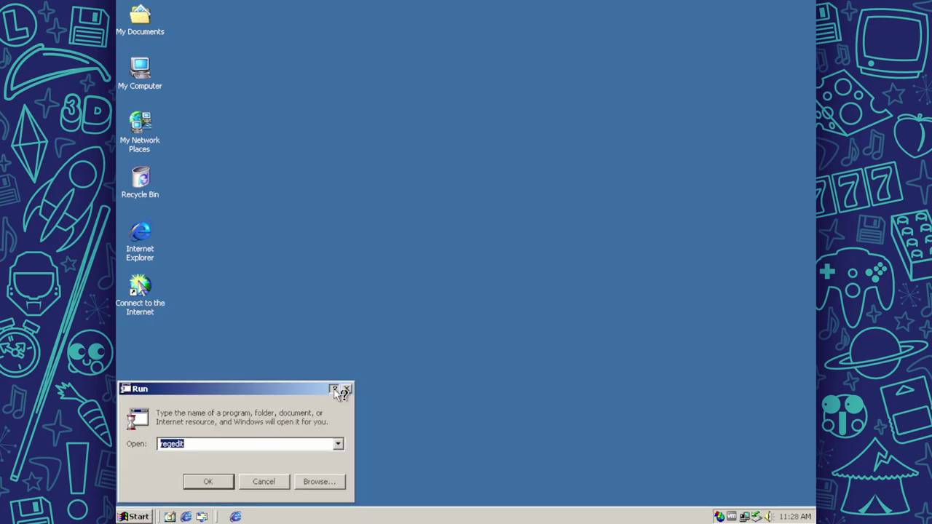
click(260, 442)
click(259, 424)
click(333, 391)
click(347, 389)
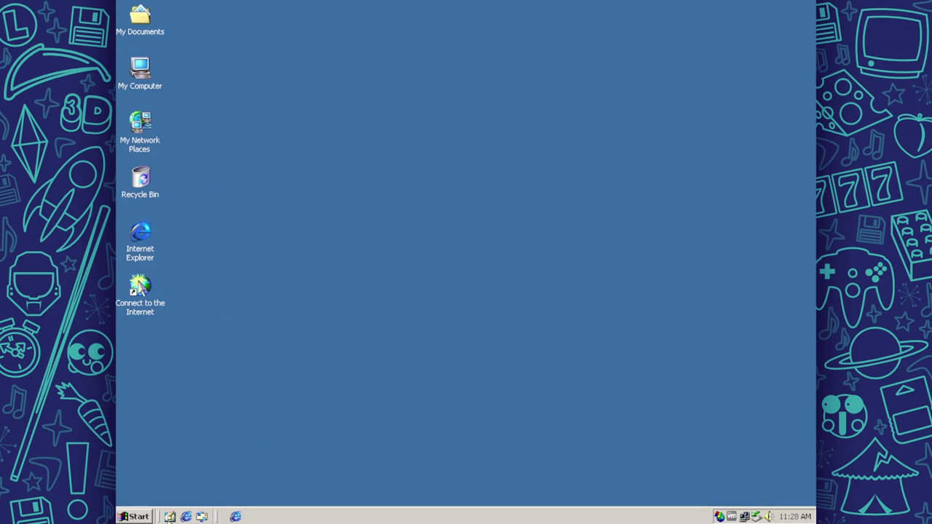
Examine the context menu of the Welcome to Windows 2000 shortcut in the Startup program group.
click(135, 517)
mouse_move(228, 341)
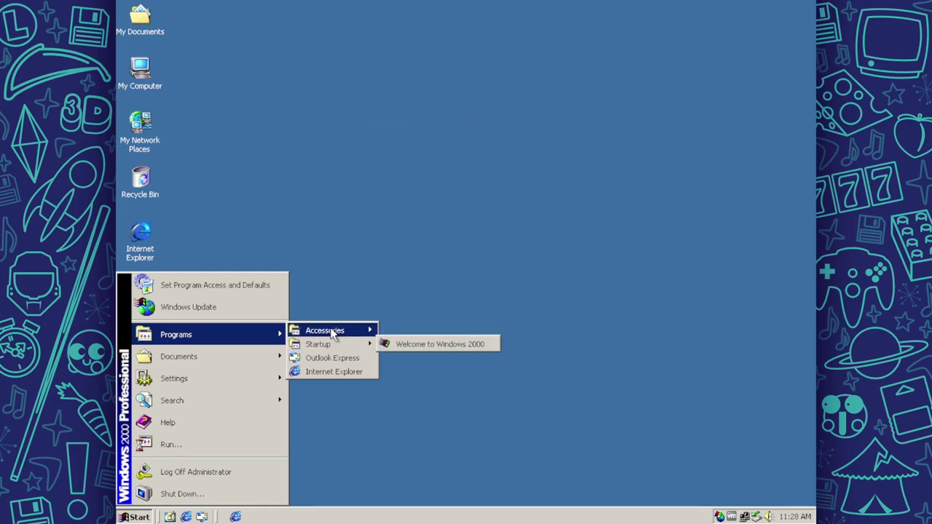
mouse_move(321, 344)
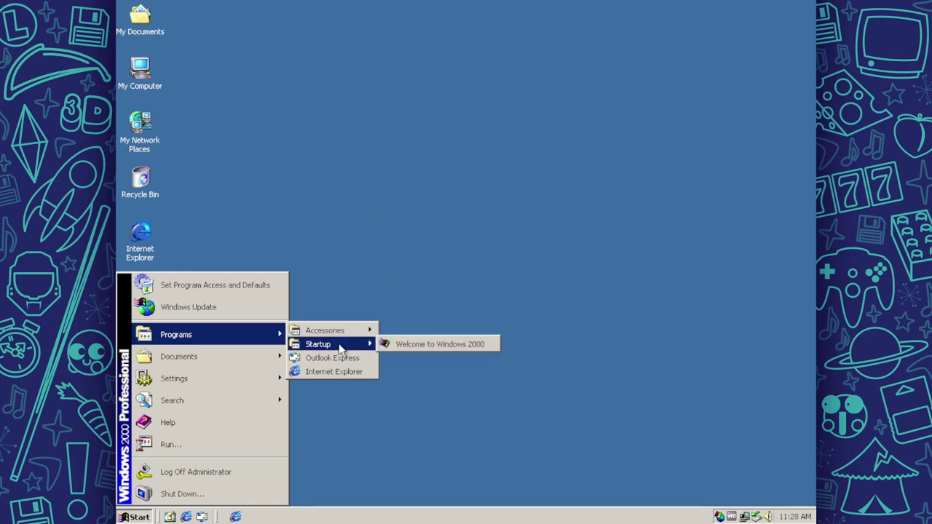
right_click(400, 344)
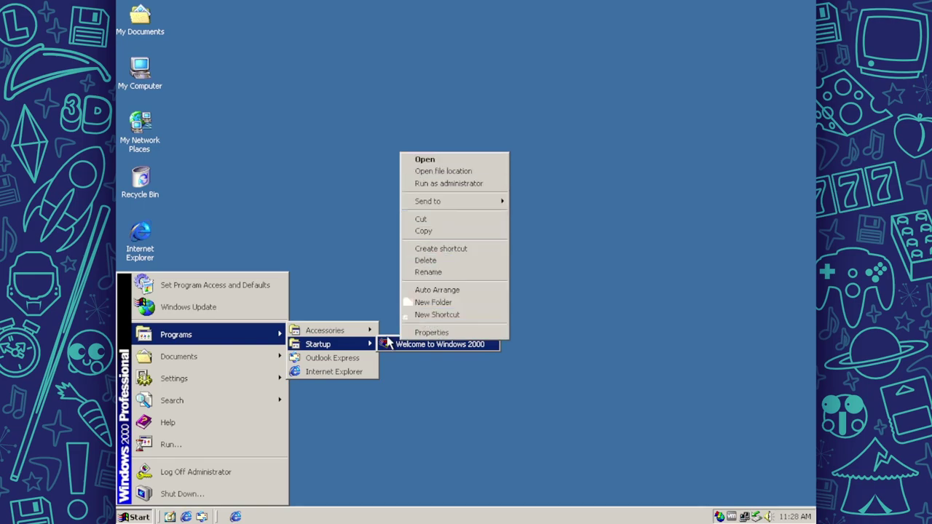
Launch Solitaire from the Games group of the Accessories programs.
click(358, 331)
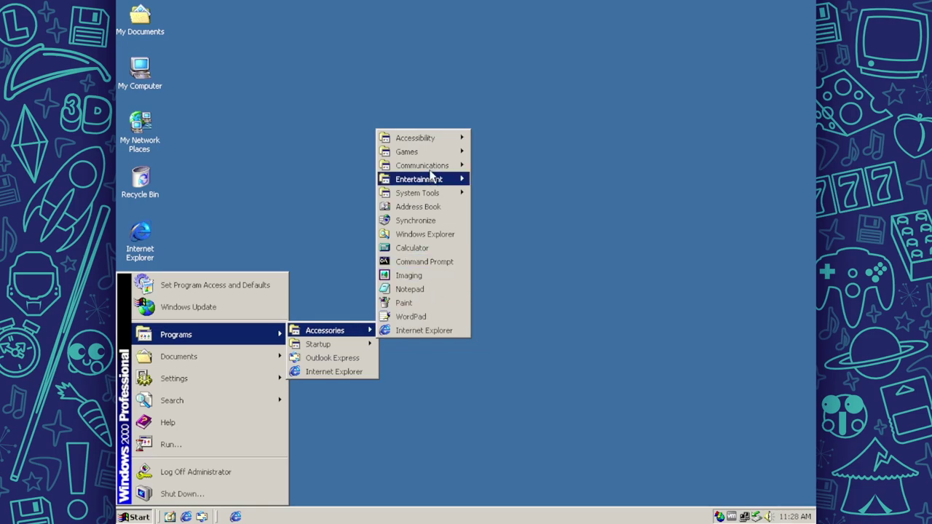
mouse_move(436, 142)
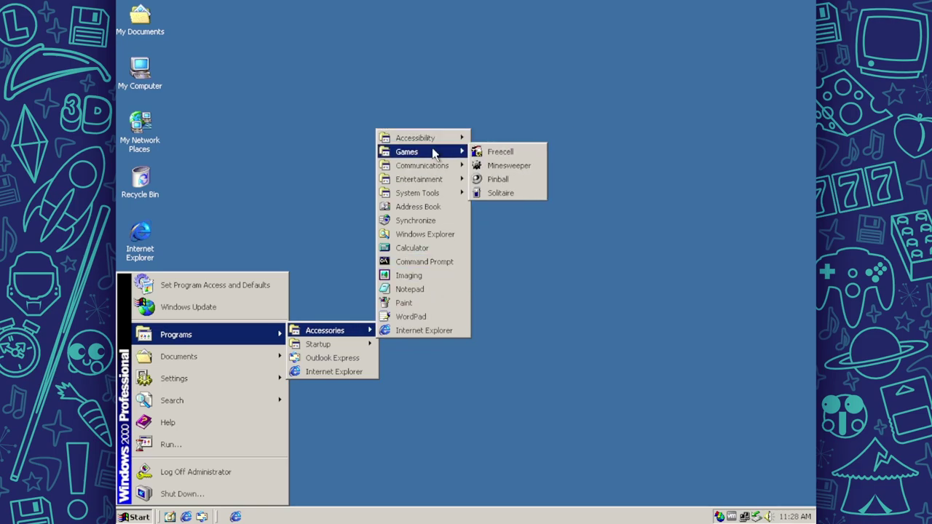
click(494, 191)
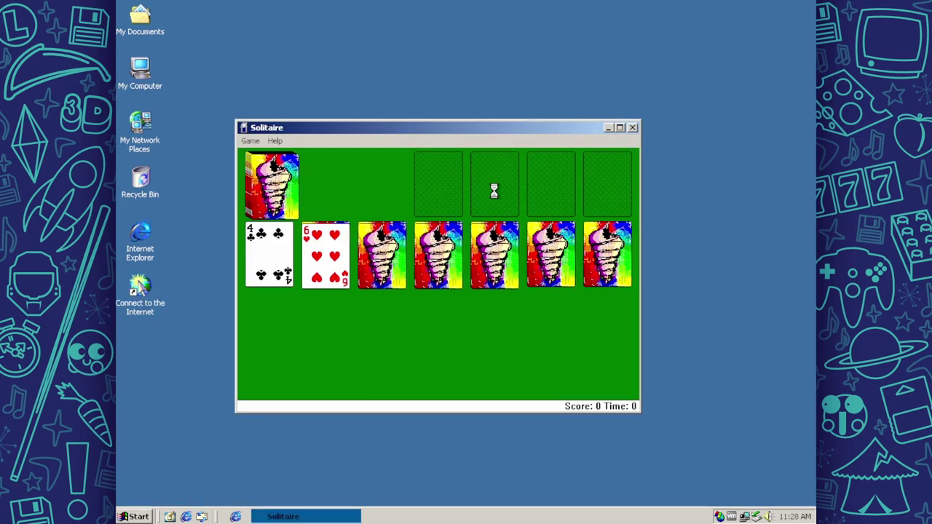
View the About Solitaire information, move its dialog clear of the game window, and close the dialog.
click(276, 141)
click(305, 195)
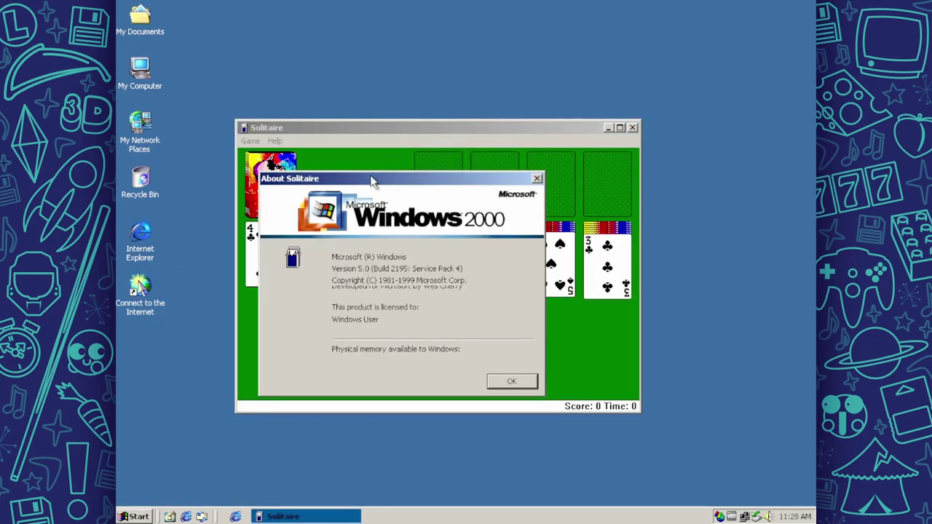
drag(371, 180, 483, 75)
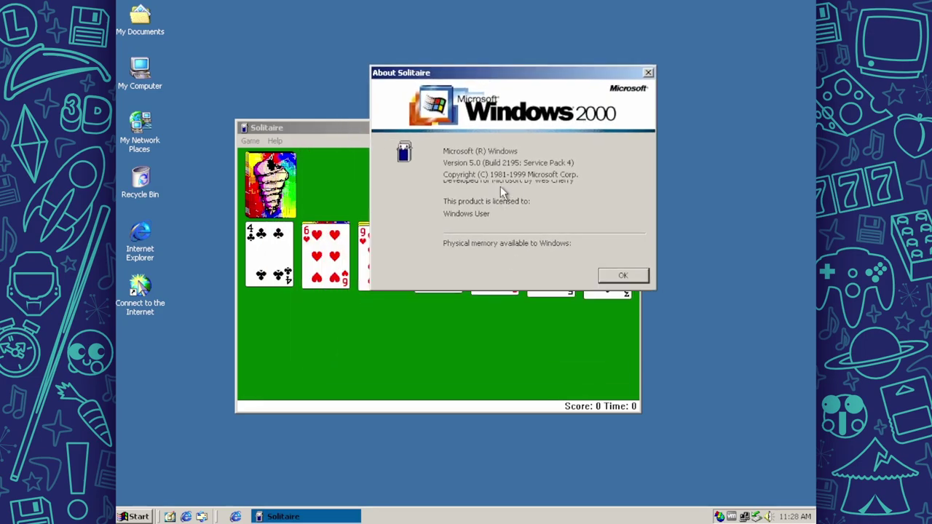
click(633, 276)
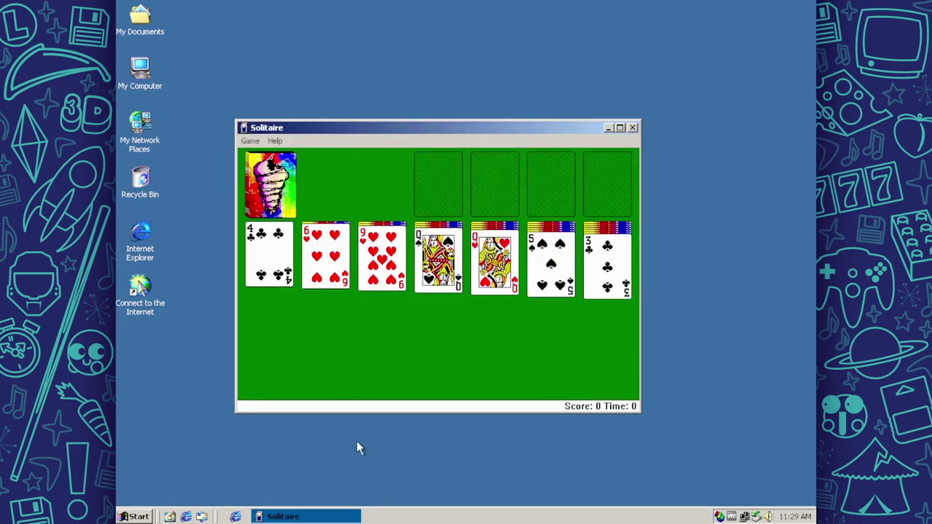
Open Internet Explorer alongside Solitaire, test switching between both windows through the taskbar, and close the browser.
click(318, 517)
click(301, 514)
double_click(142, 231)
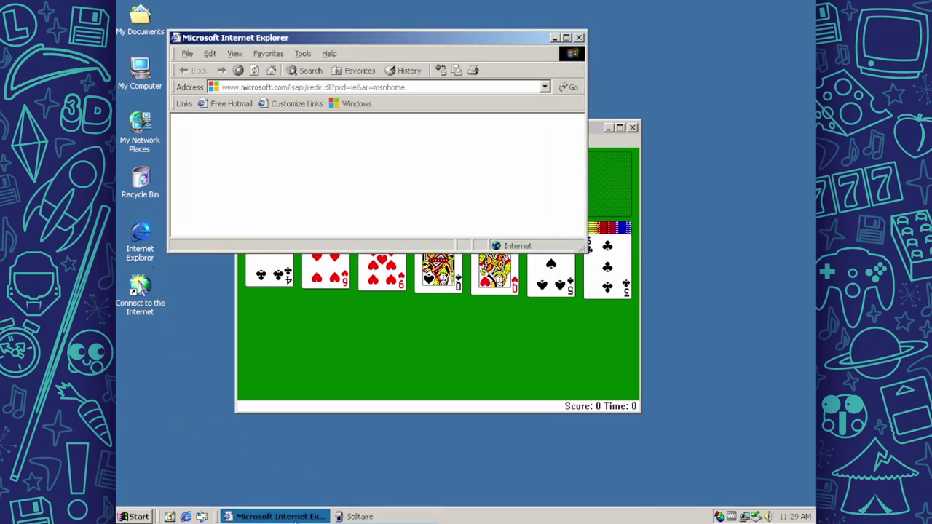
click(351, 517)
click(313, 519)
click(579, 37)
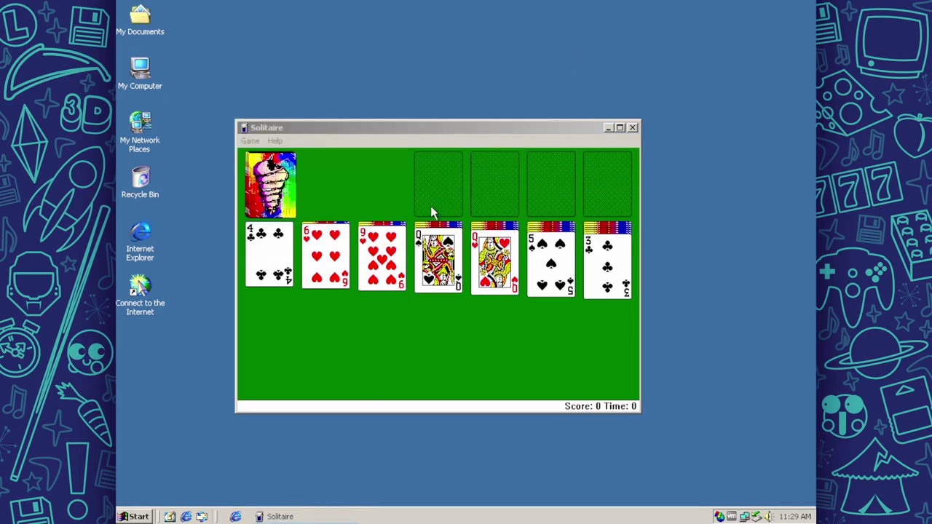
Examine the context menu of the Internet Explorer shortcut pinned beside the running Solitaire task, and dismiss it.
right_click(236, 517)
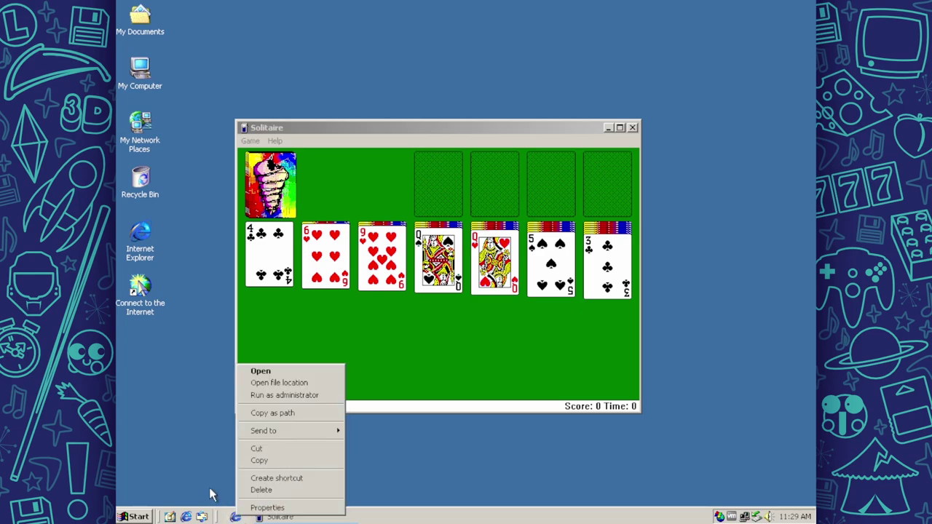
click(213, 495)
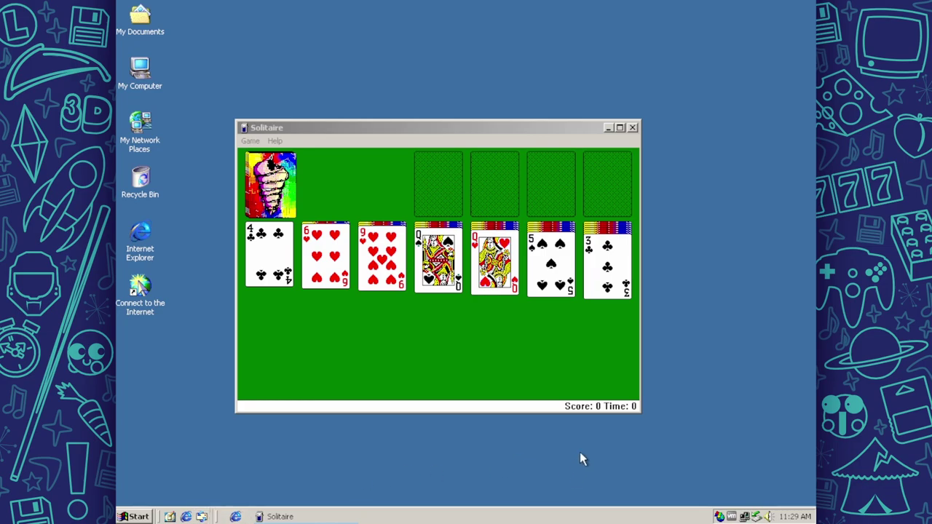
Deal cards from the stock in Solitaire, try moving its window, and close the game.
click(284, 178)
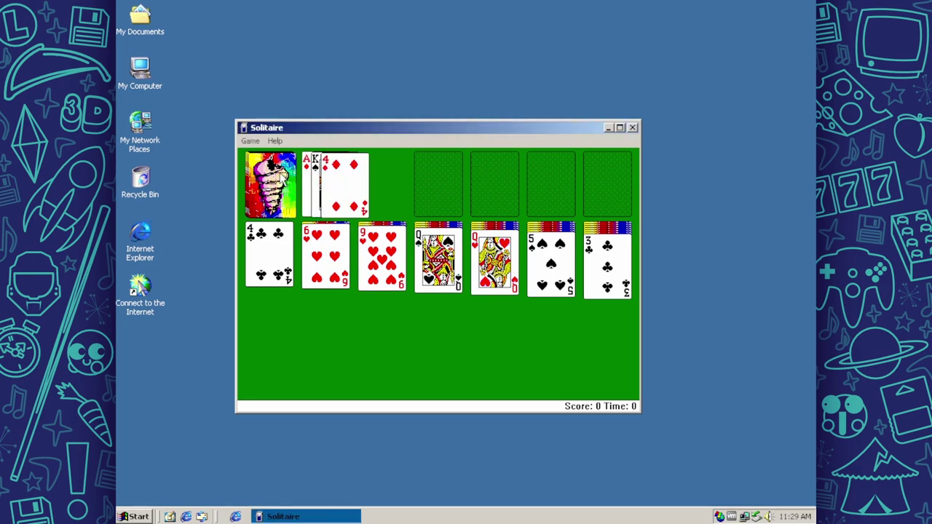
drag(374, 127, 417, 87)
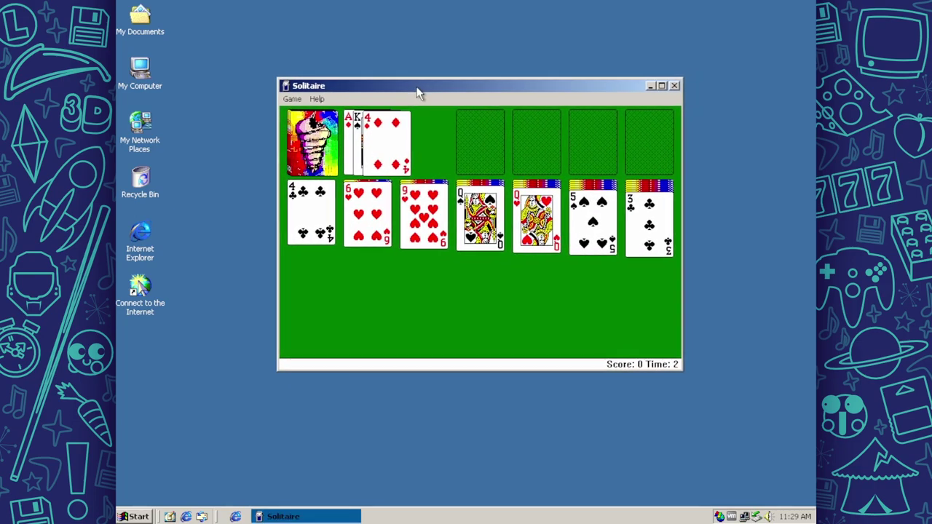
click(674, 86)
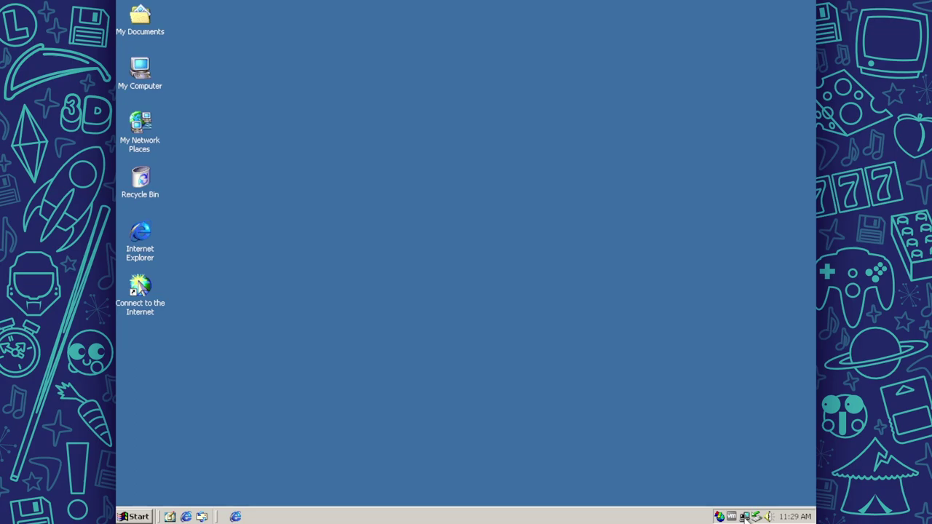
Open PE Network Manager from the notification area, view its About page, and close the window.
click(745, 516)
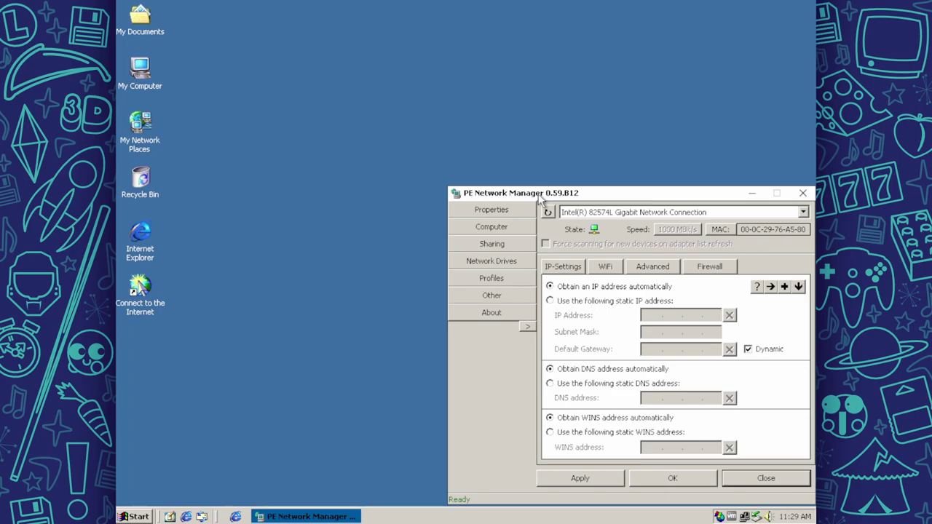
click(492, 312)
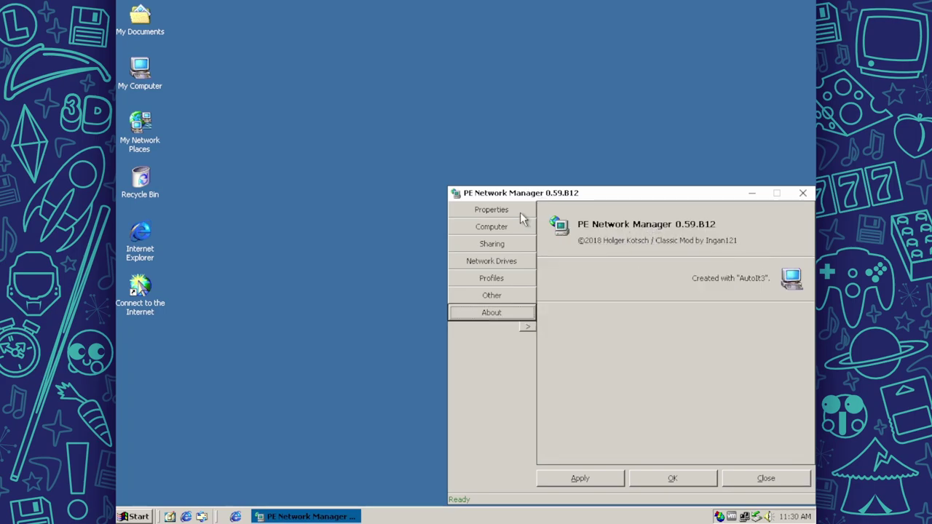
click(802, 193)
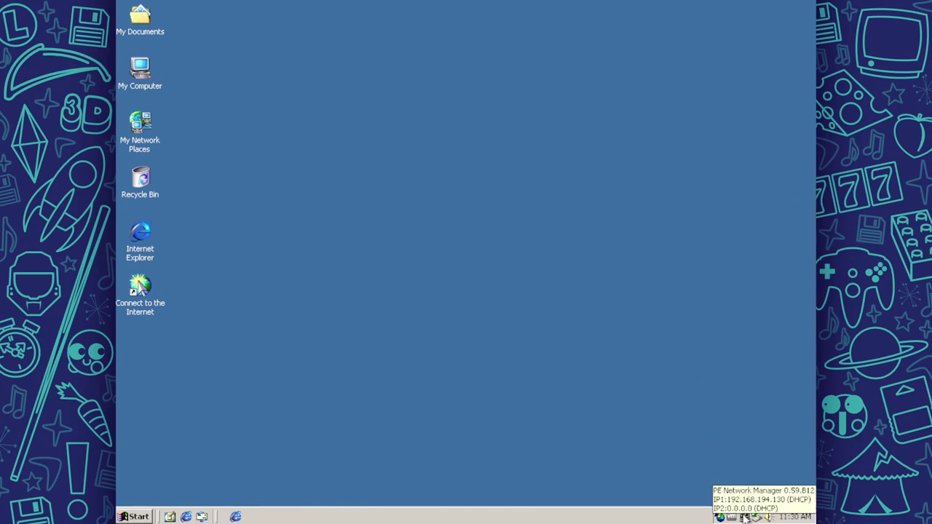
Reopen PE Network Manager, check the About page again while moving the window over the desktop, and close it.
click(745, 517)
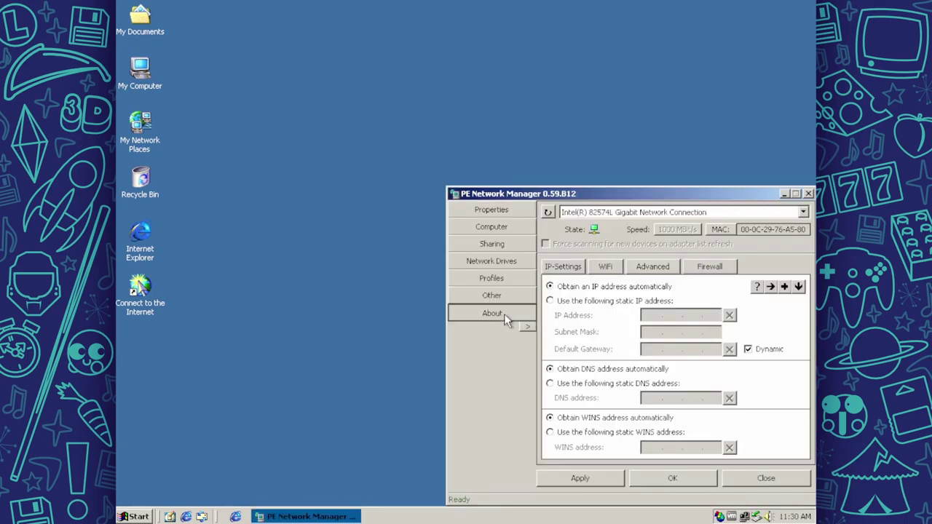
click(506, 317)
drag(746, 201, 731, 182)
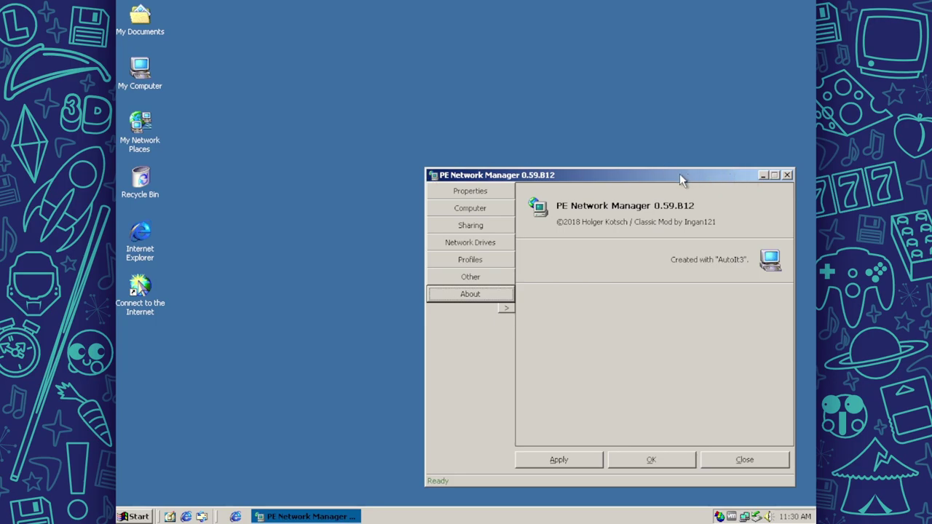
click(787, 175)
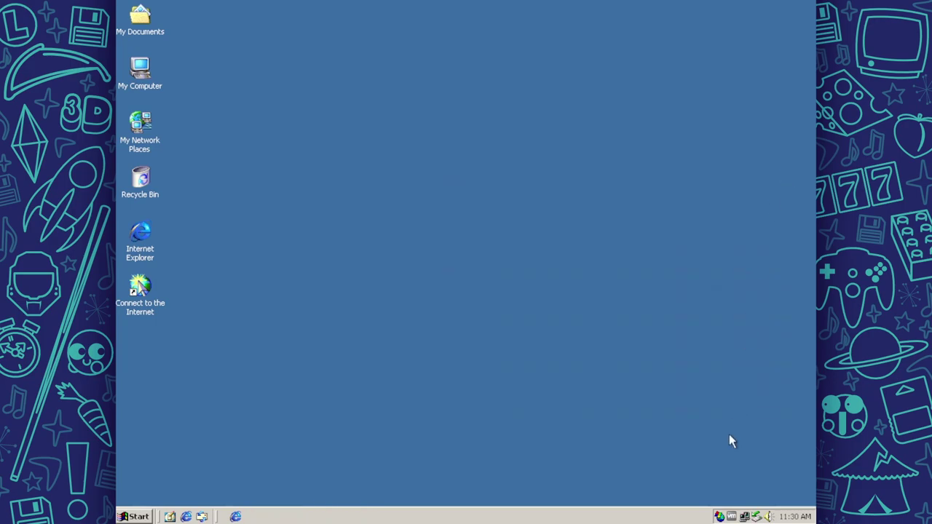
Bring up the pop-up of the notification area icon just before the volume icon twice to examine it, and dismiss it.
click(757, 515)
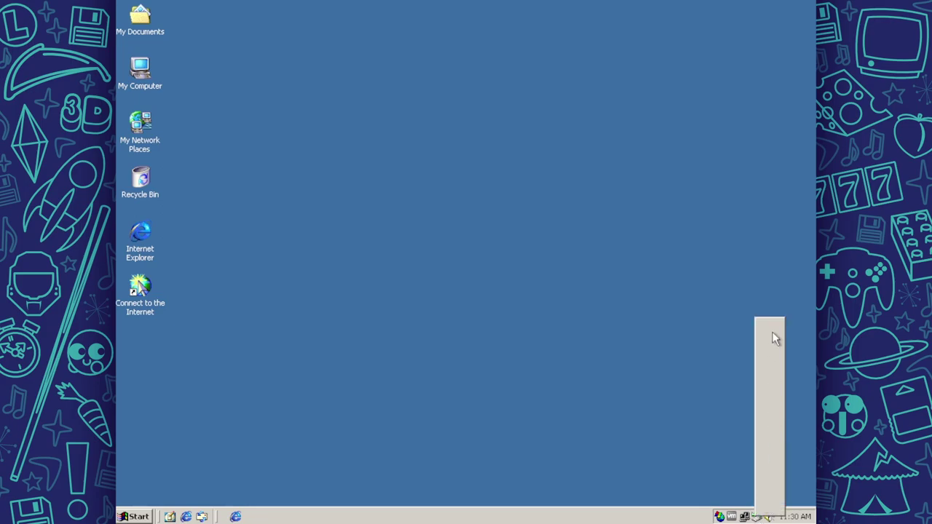
click(714, 373)
click(759, 515)
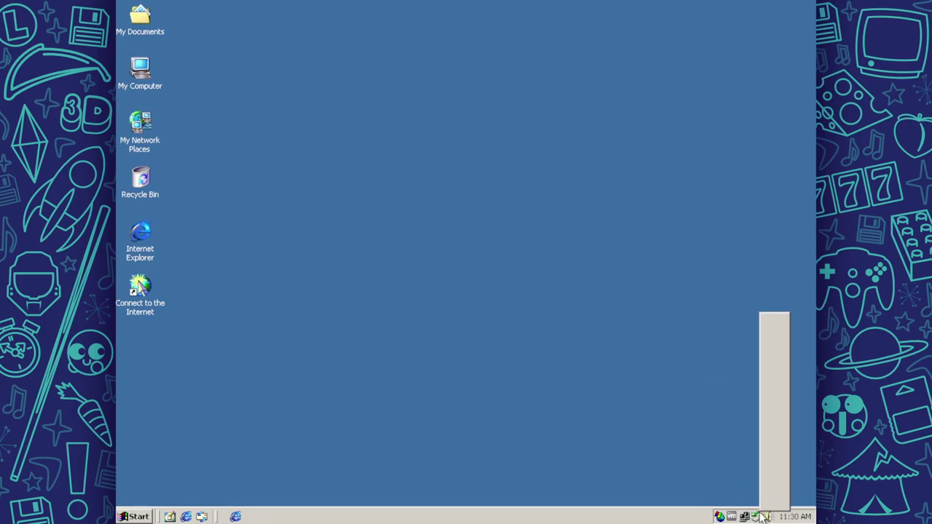
click(749, 455)
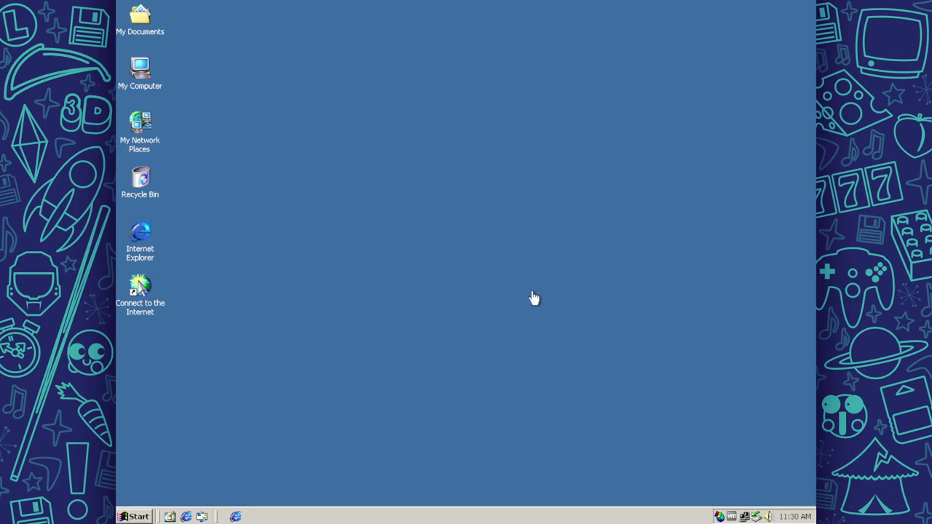
click(758, 515)
click(659, 418)
Open the My Documents and My Computer windows from the desktop.
double_click(142, 18)
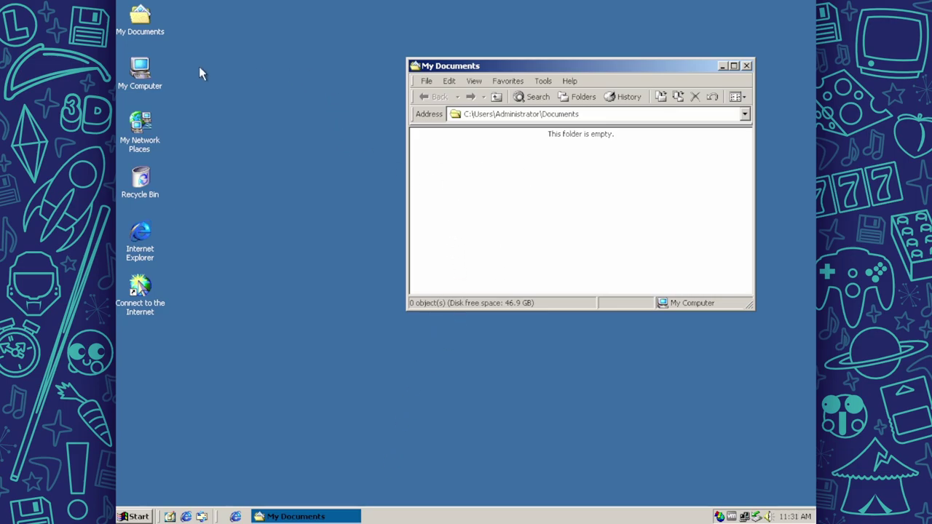
double_click(139, 70)
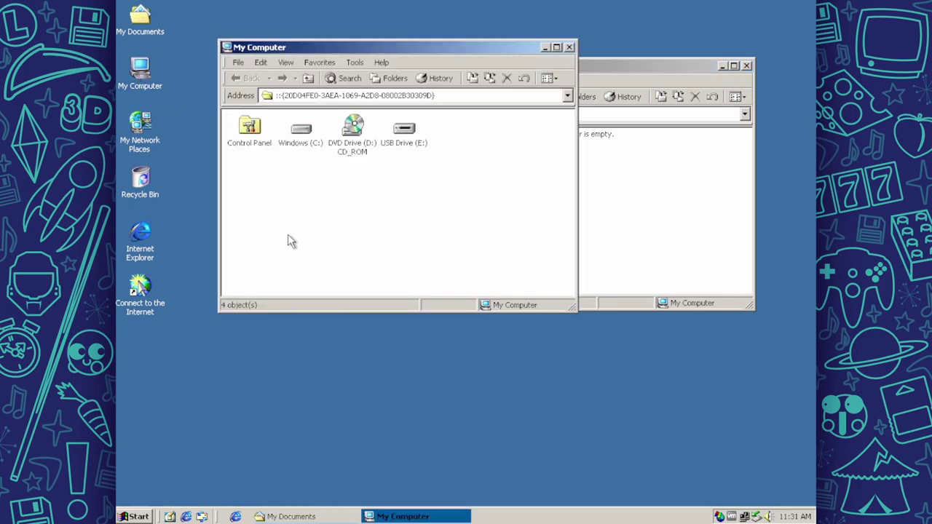
Open USB Drive (E:) and its PRIVATE folder to view their contents, and return to My Computer.
click(404, 135)
right_click(406, 137)
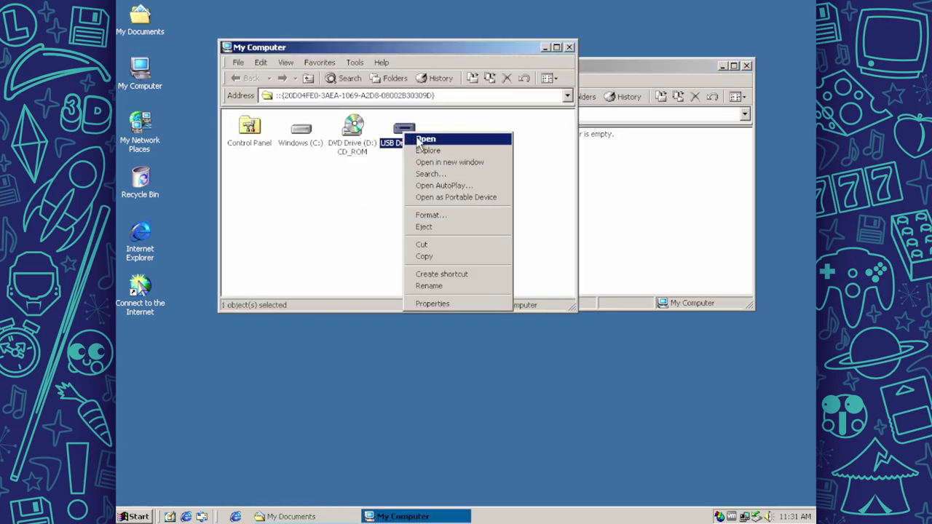
click(428, 140)
double_click(260, 125)
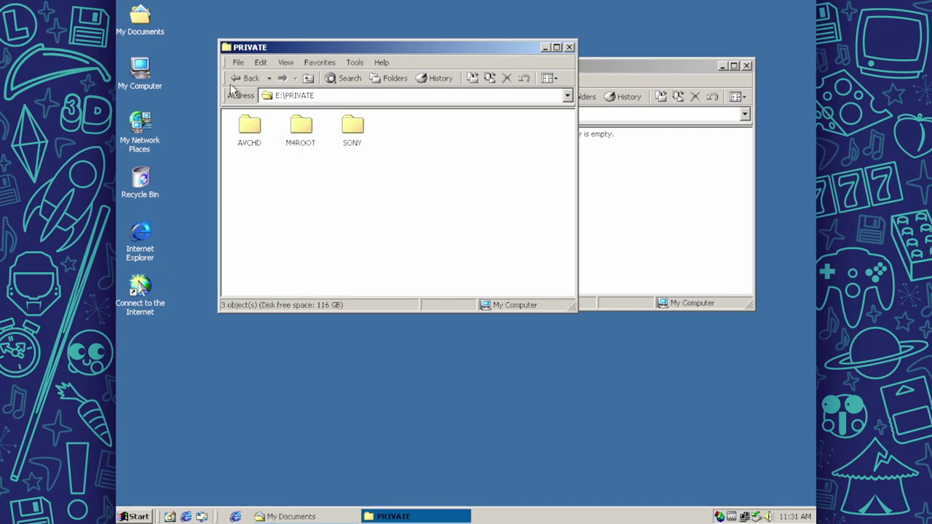
click(308, 77)
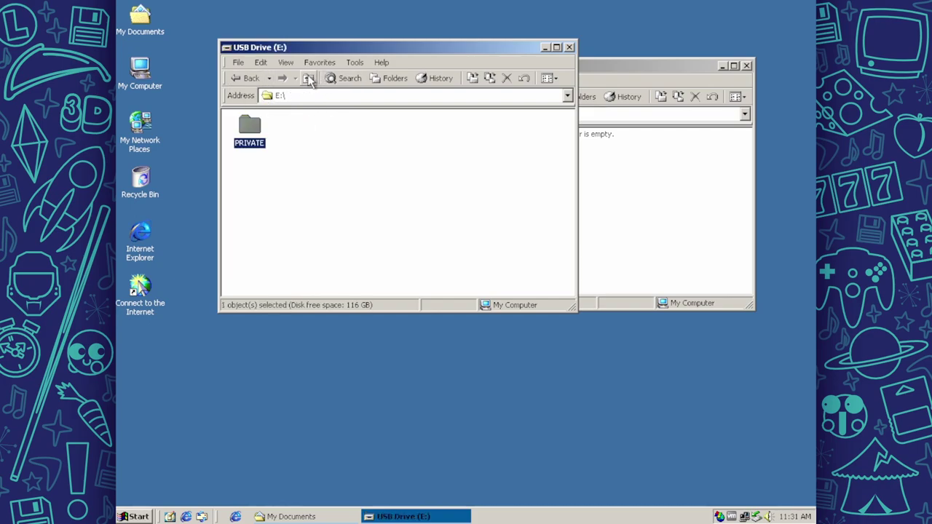
click(308, 78)
click(331, 196)
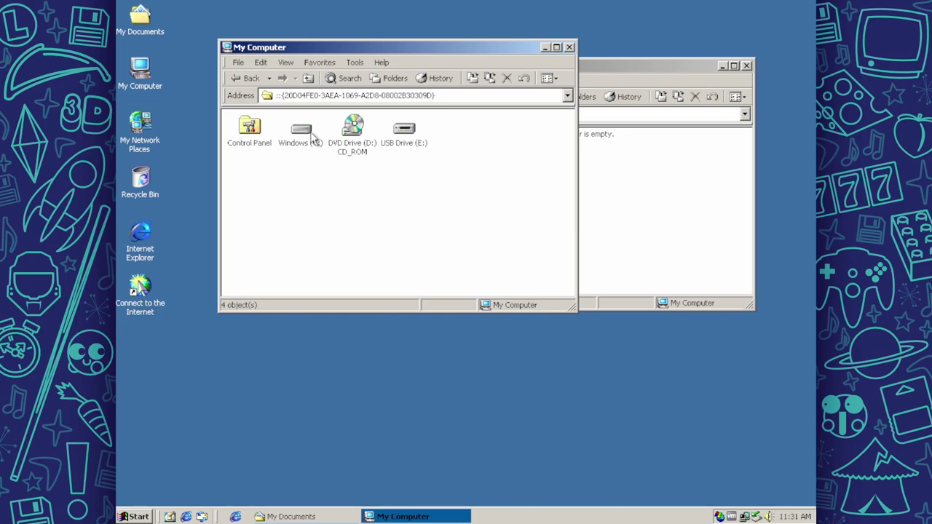
Eject USB Drive (E:) and dismiss the safe-removal notification.
right_click(416, 129)
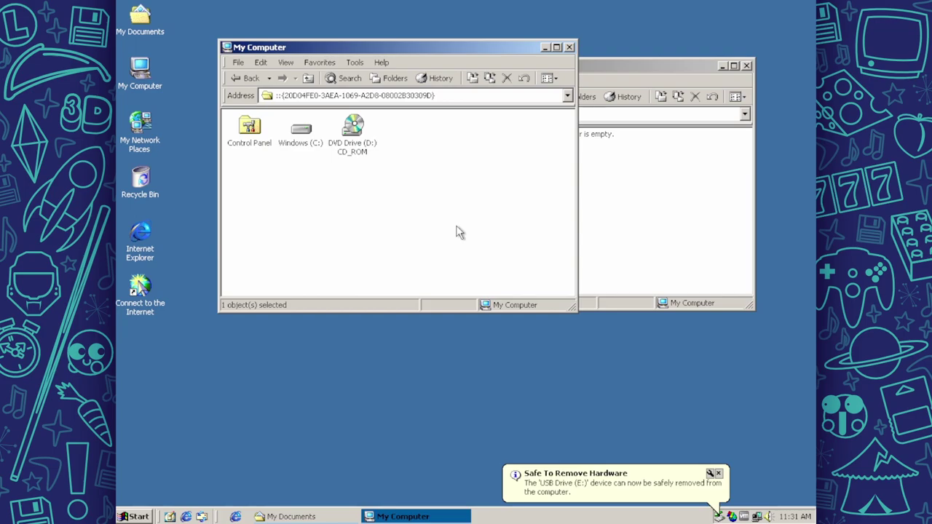
click(718, 473)
Examine the New submenu in the context menu of the My Documents folder background, and dismiss it.
click(626, 162)
right_click(529, 140)
mouse_move(575, 251)
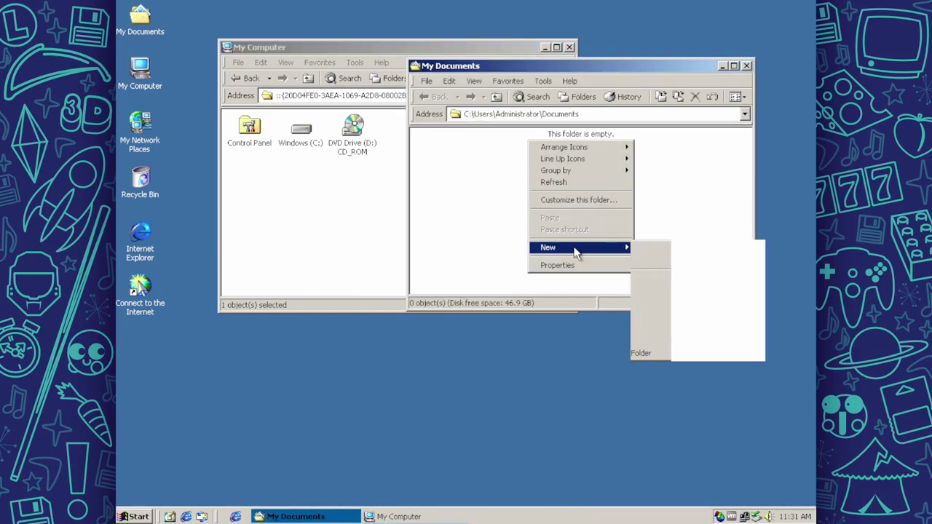
click(492, 216)
In the My Documents window, visit the Desktop folder and C:\Users\Administrator, returning to My Documents after each.
click(498, 97)
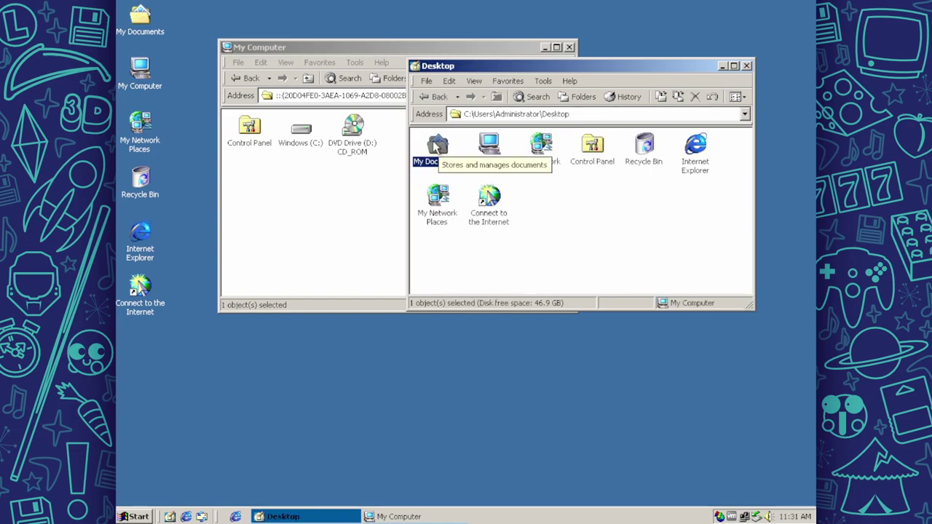
double_click(437, 146)
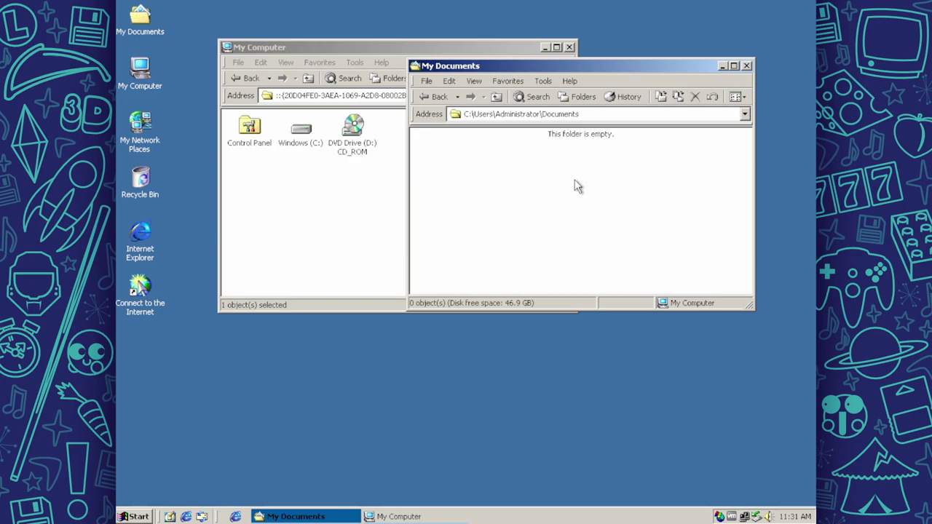
drag(597, 113, 542, 132)
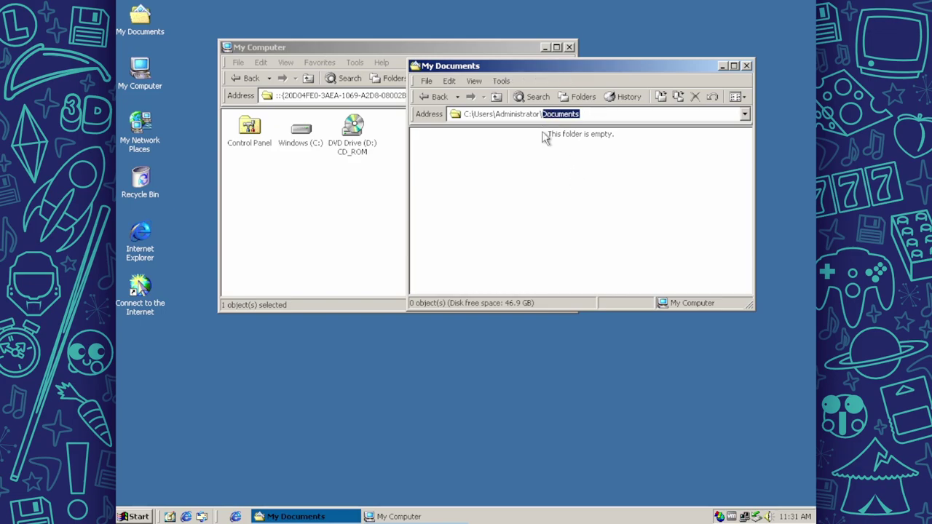
key(BackSpace)
key(Return)
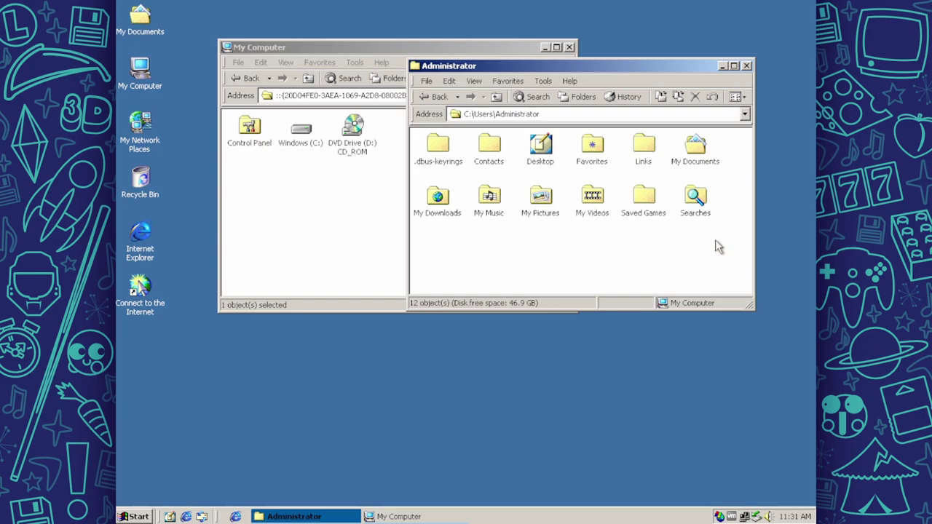
double_click(698, 146)
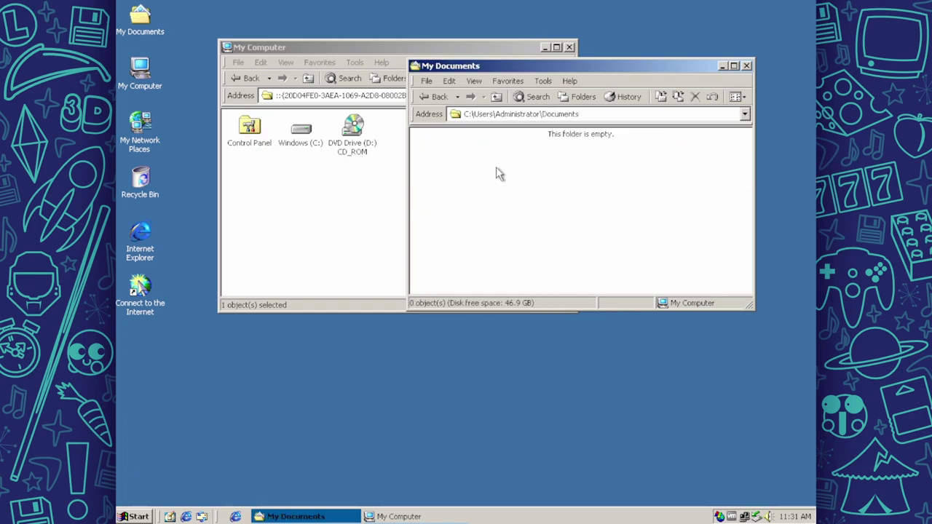
Show the folder tree in the My Documents window, try opening About Windows three times, and hide the tree.
click(579, 96)
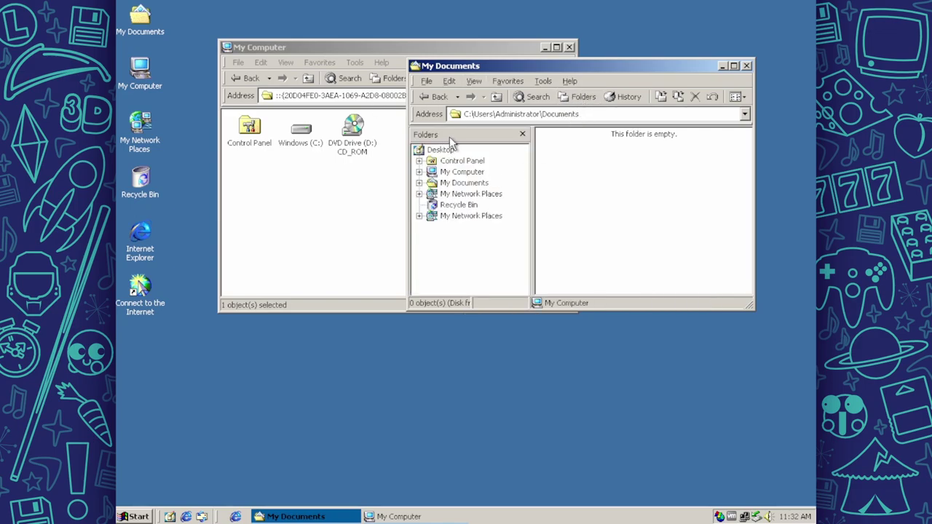
click(570, 81)
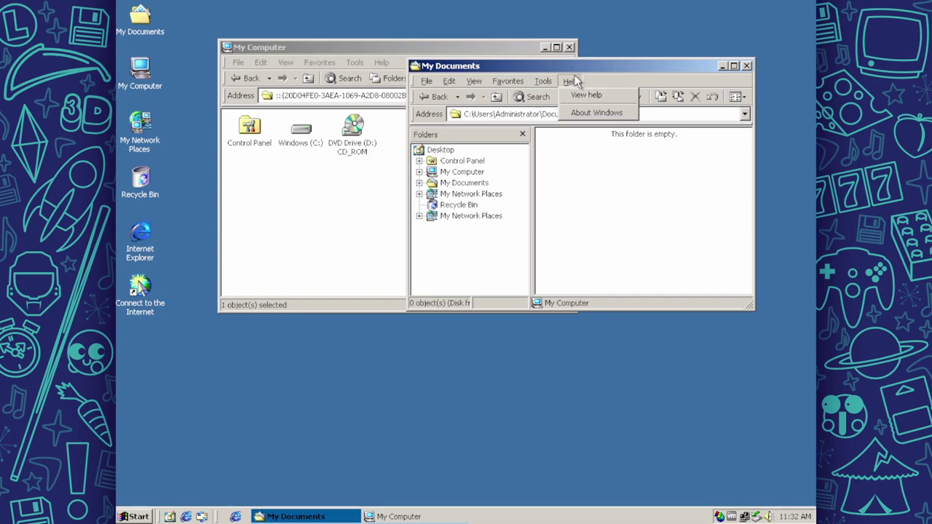
click(582, 113)
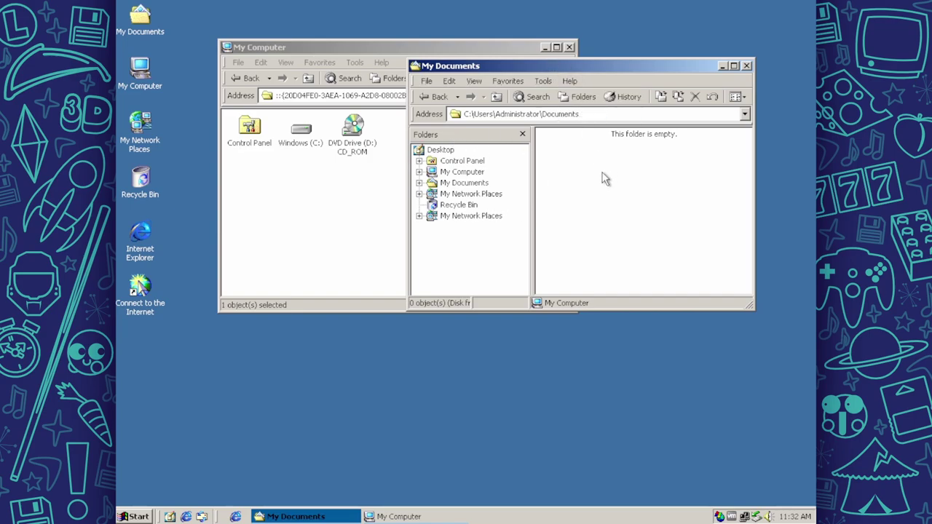
click(570, 81)
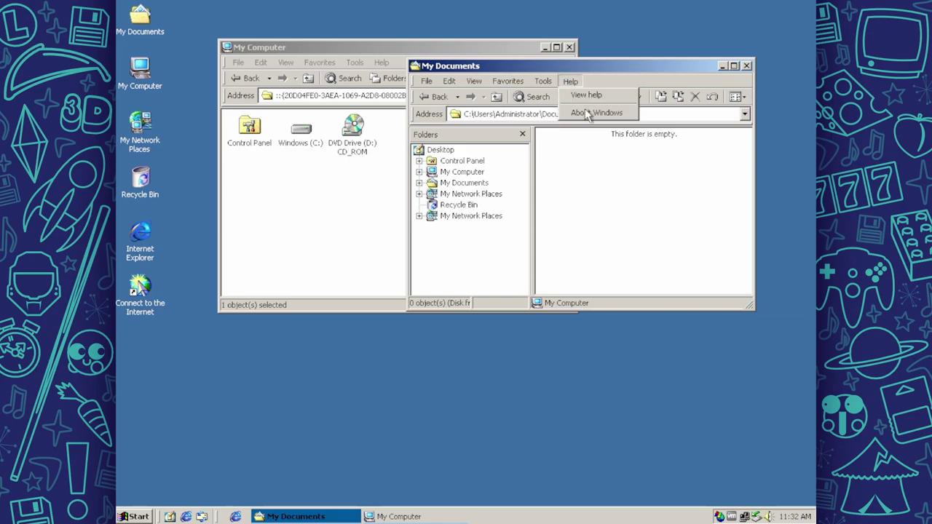
click(587, 114)
click(570, 81)
click(586, 107)
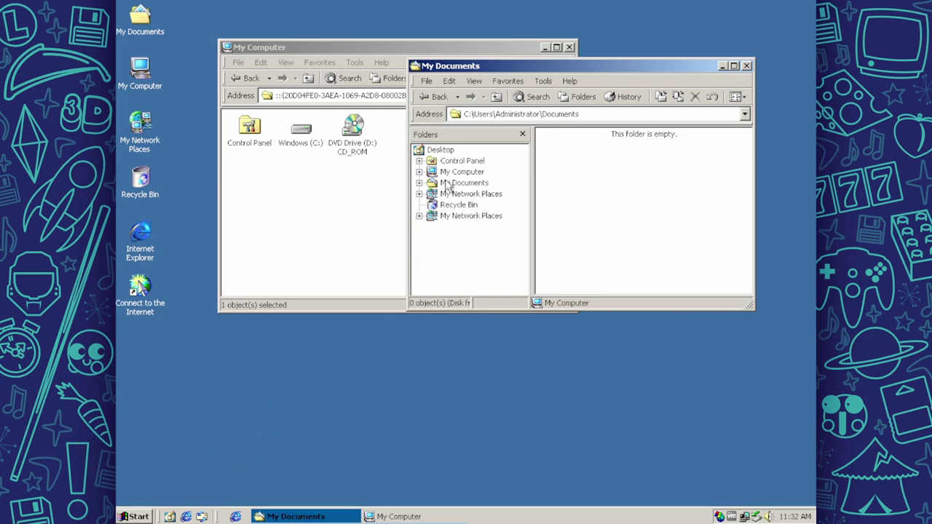
click(522, 134)
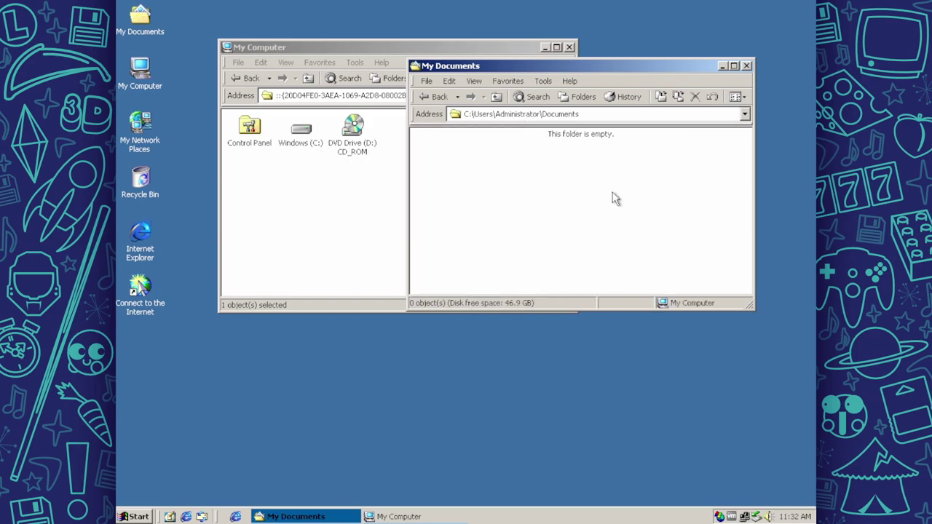
Move the My Documents window lower on the desktop, and minimize both it and My Computer.
drag(594, 67, 575, 132)
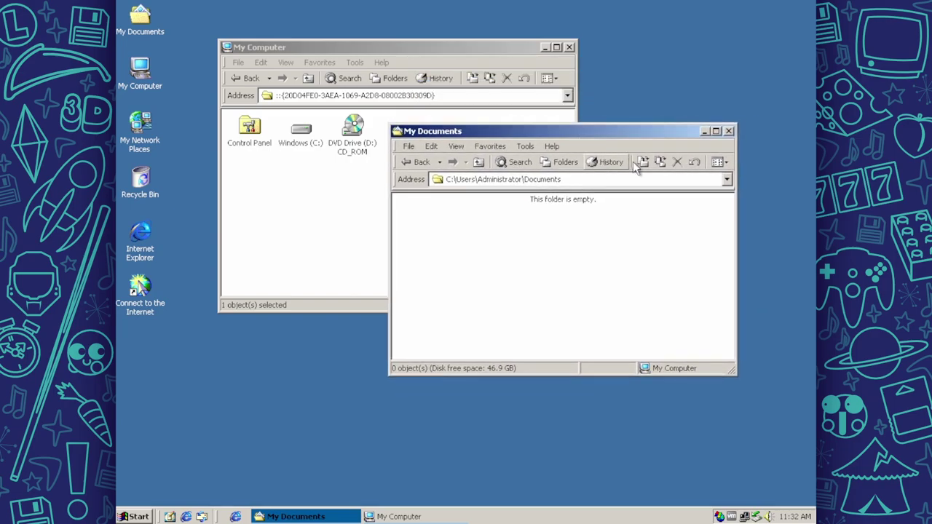
click(704, 132)
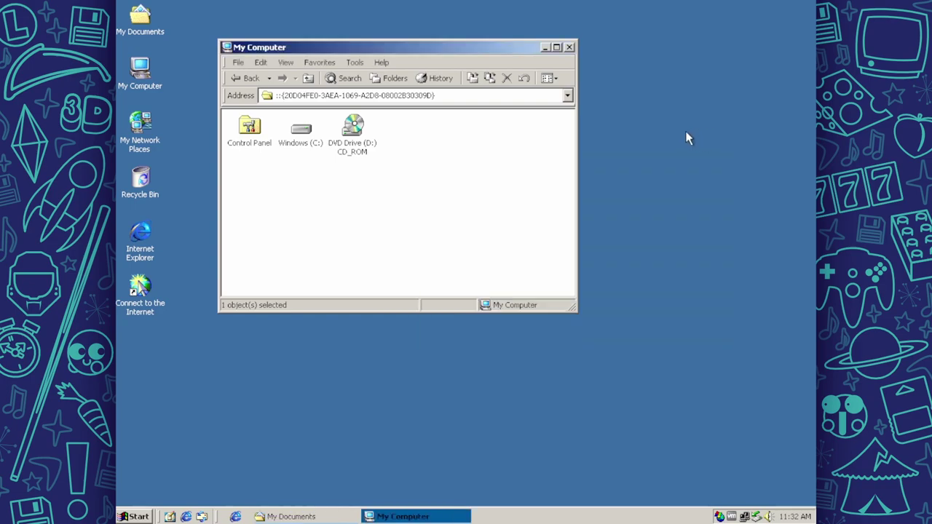
click(545, 48)
click(440, 509)
click(544, 48)
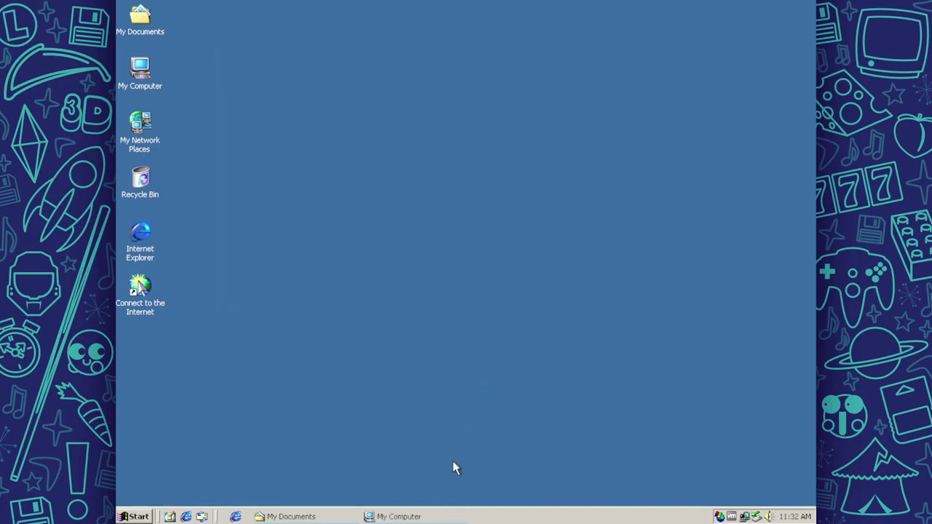
Restore the My Computer window and open the WINNT folder on the Windows (C:) drive.
click(421, 516)
double_click(306, 131)
double_click(404, 125)
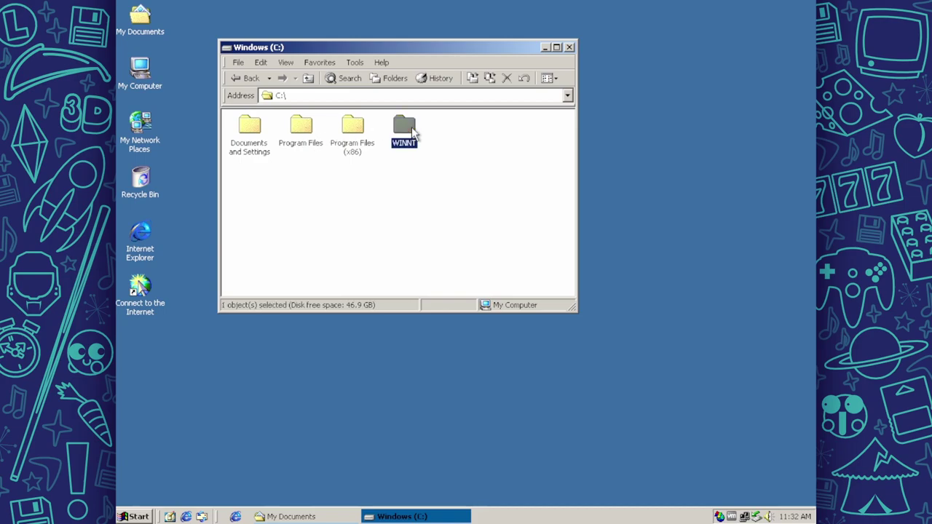
click(310, 79)
double_click(408, 142)
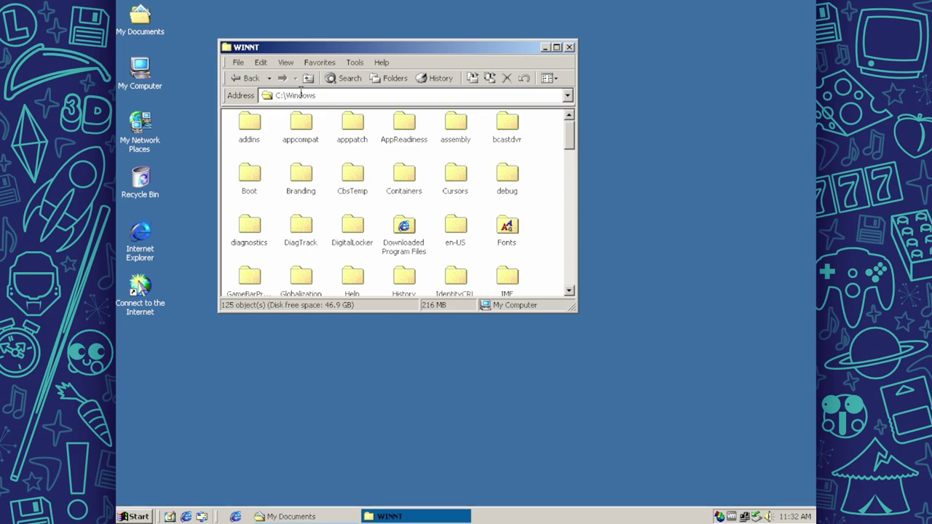
Look through the files in the WINNT folder and try running winhlp32.exe.
drag(568, 138, 572, 283)
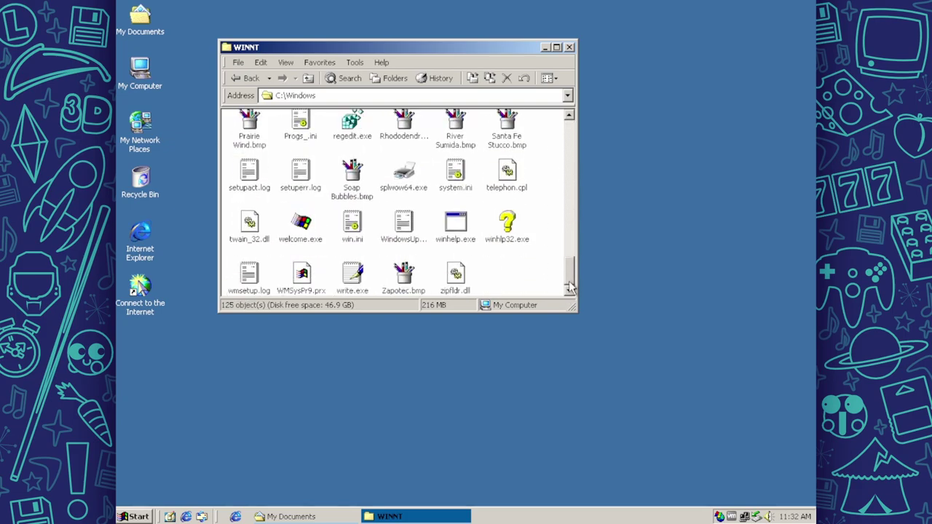
scroll(571, 288, up, 3)
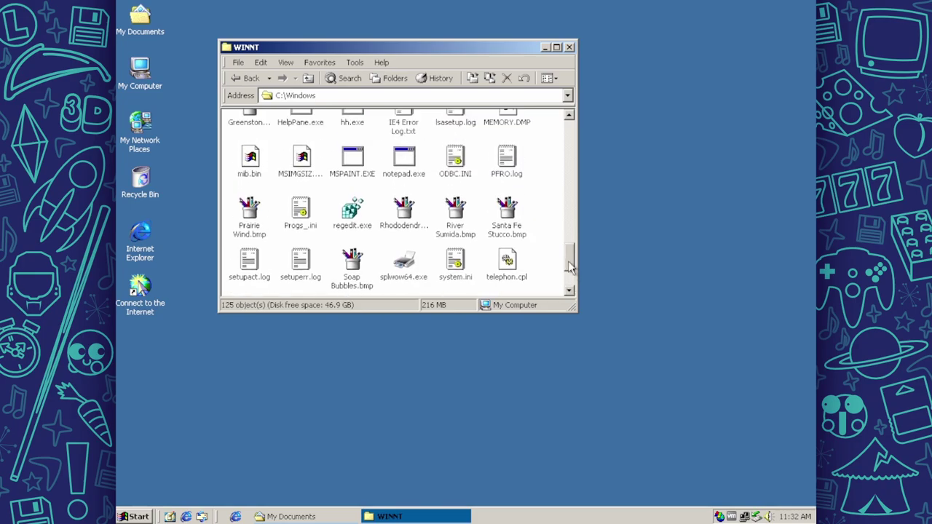
scroll(571, 290, down, 3)
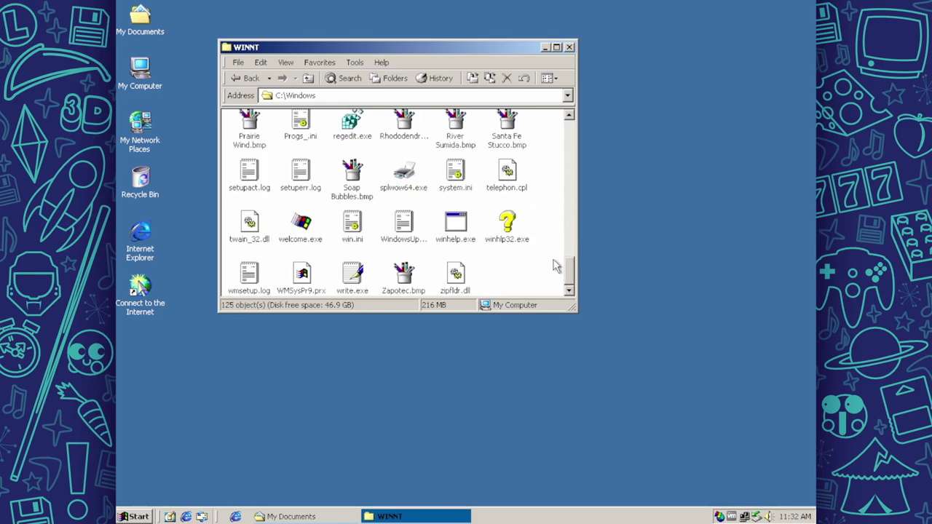
double_click(522, 227)
scroll(412, 191, up, 2)
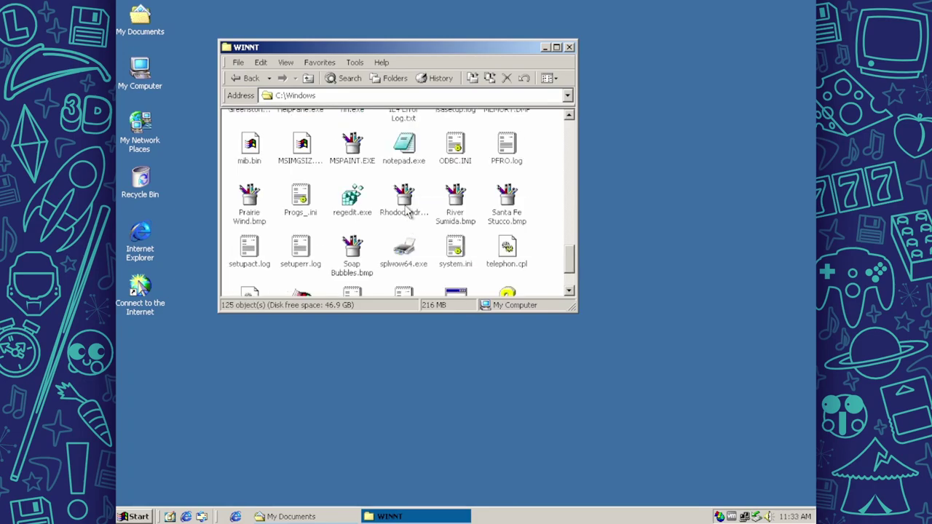
Launch notepad.exe from the WINNT folder, view About Notepad after moving the window, and close Notepad.
click(412, 149)
double_click(412, 150)
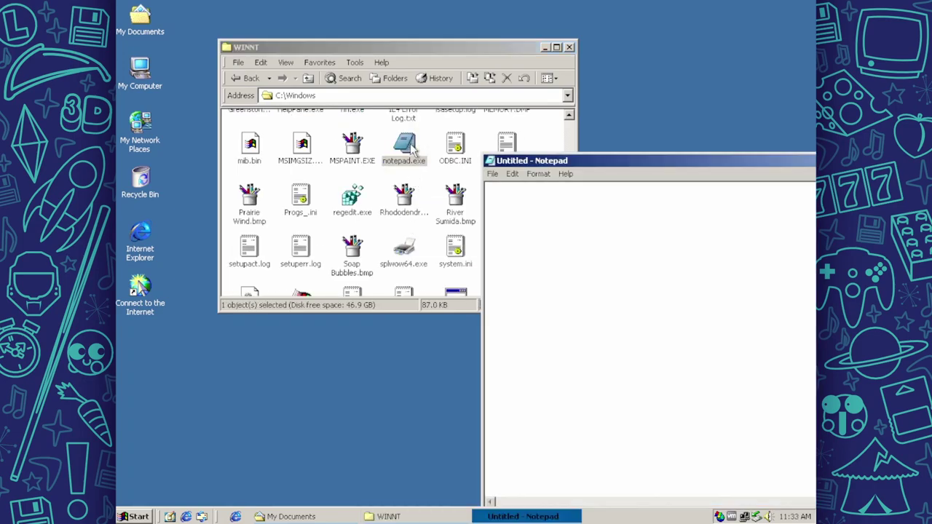
drag(535, 157, 276, 60)
click(306, 73)
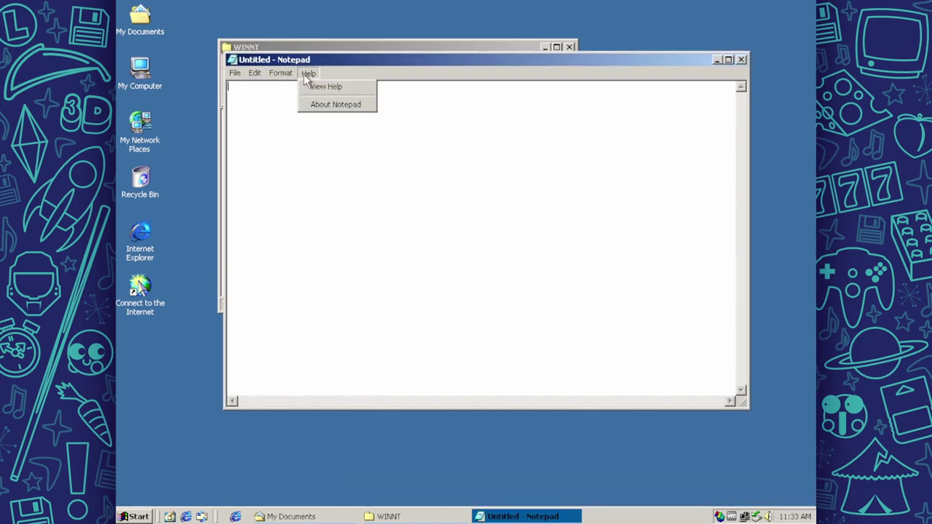
click(329, 103)
click(482, 312)
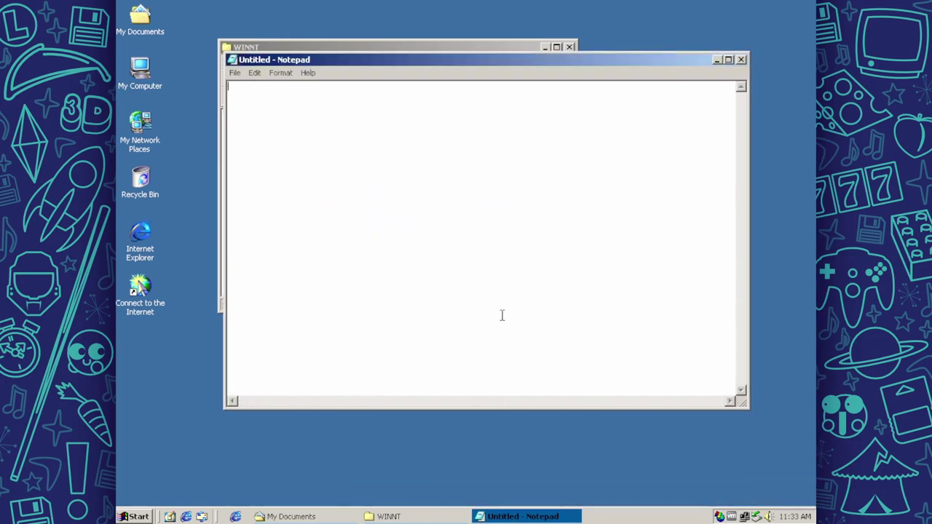
key(alt+F4)
Launch MSPAINT.EXE from the WINNT folder to view Paint, and close it.
double_click(351, 155)
drag(359, 155, 599, 162)
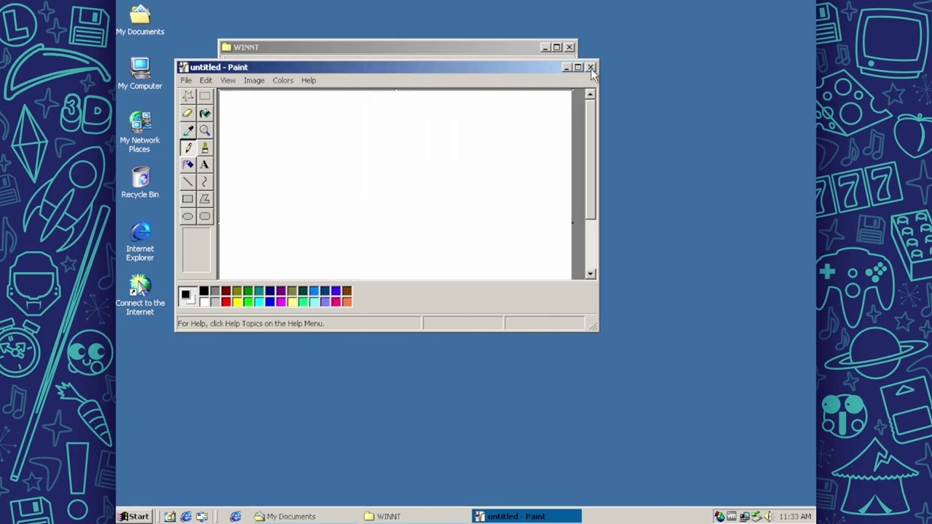
click(590, 67)
Try opening clock.avi from the WINNT folder and dismiss the app chooser.
scroll(541, 149, up, 2)
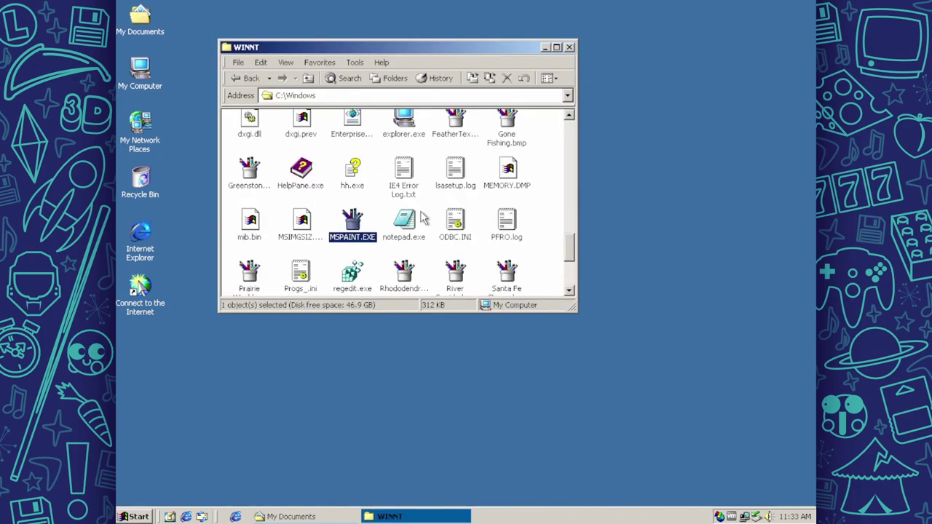
mouse_move(422, 217)
scroll(426, 209, up, 1)
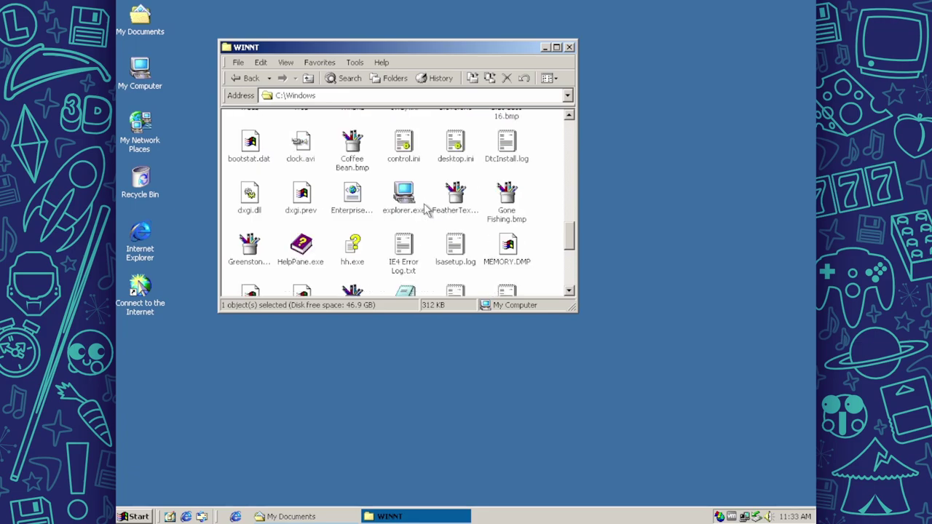
double_click(304, 148)
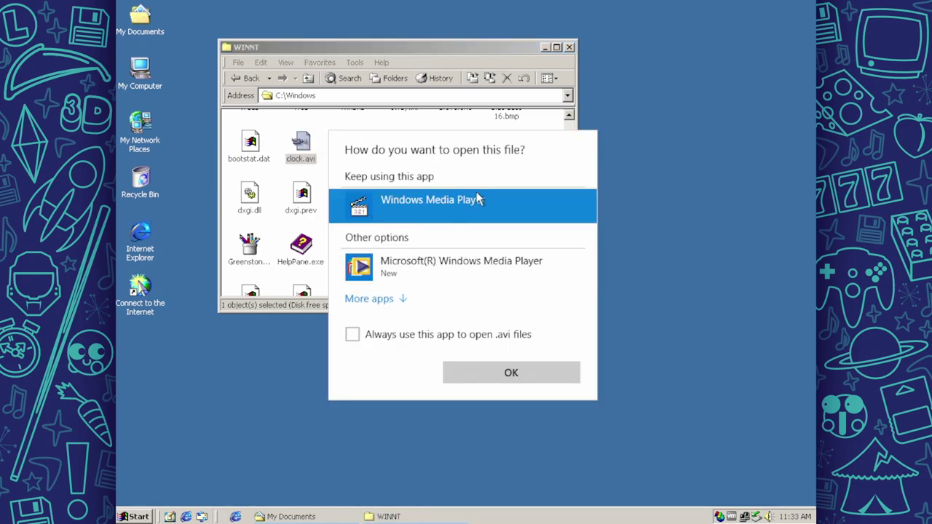
click(411, 50)
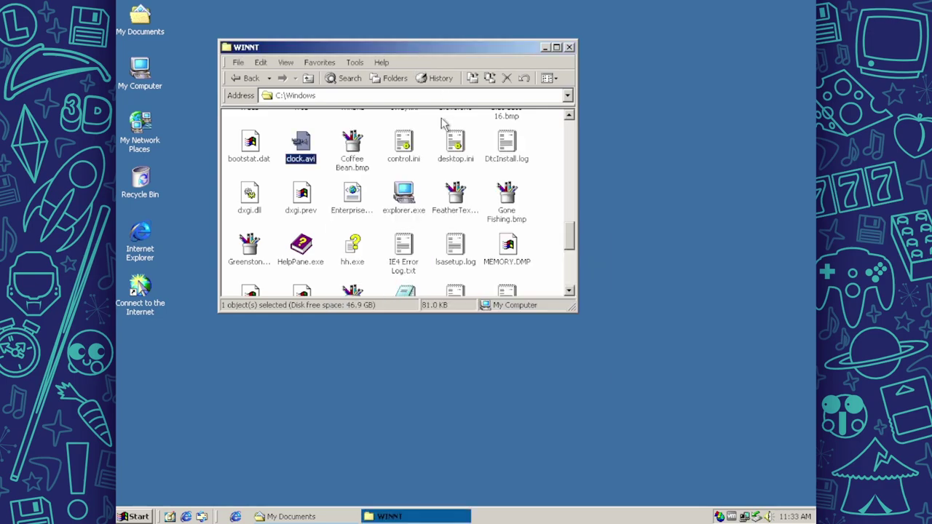
Play clock.avi in Windows Media Player after dismissing the decompressor error, move the player window, and close it.
click(468, 369)
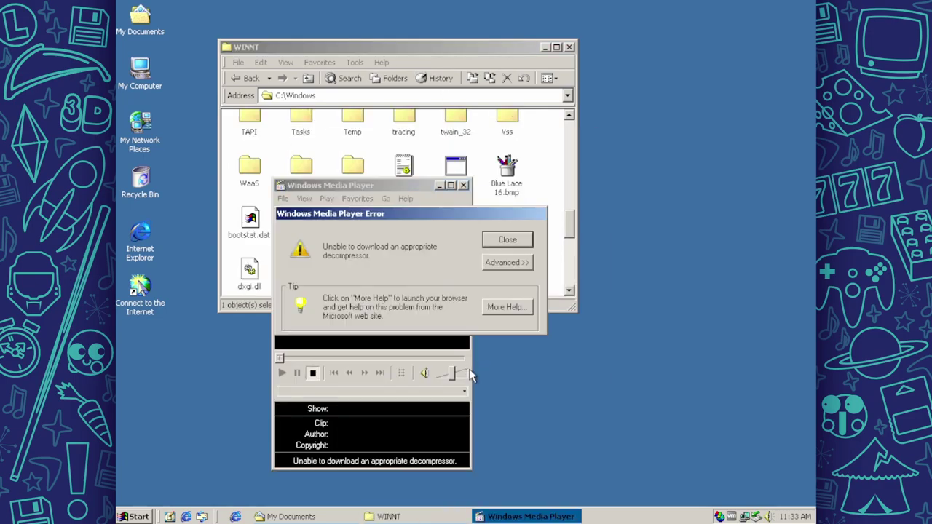
click(505, 262)
click(507, 242)
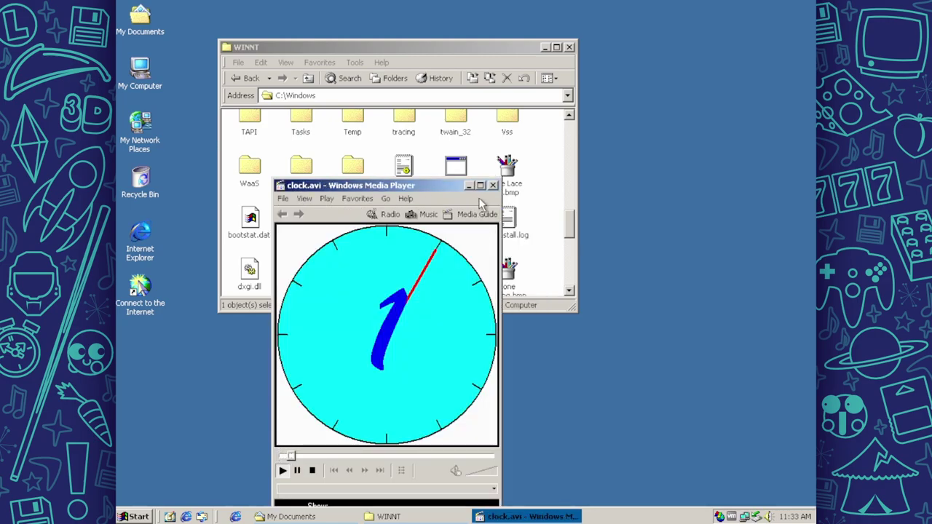
drag(427, 192, 501, 110)
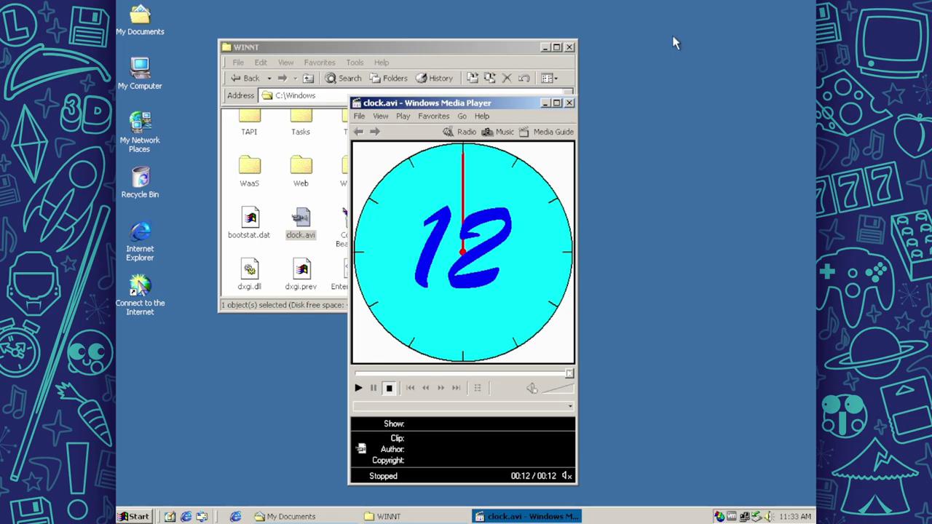
click(569, 104)
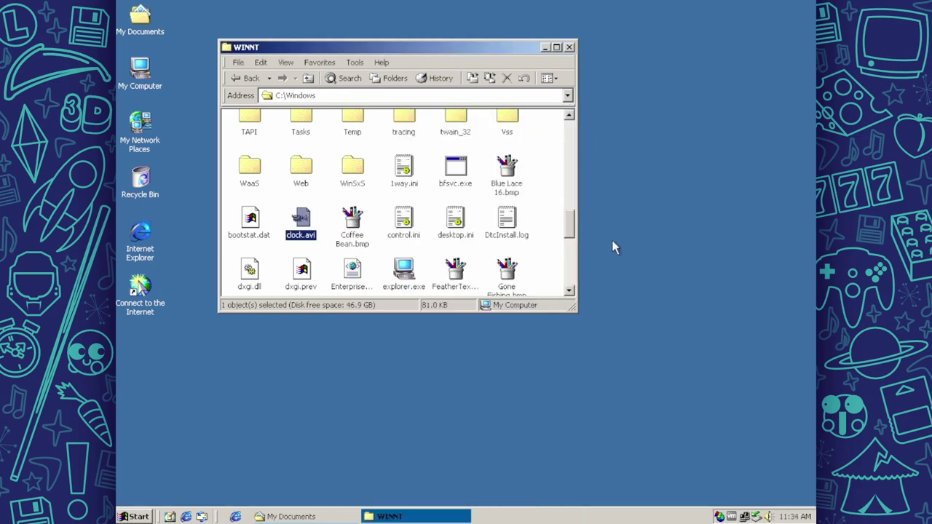
Reopen clock.avi with its default player, dismiss the error, and close the player.
double_click(304, 222)
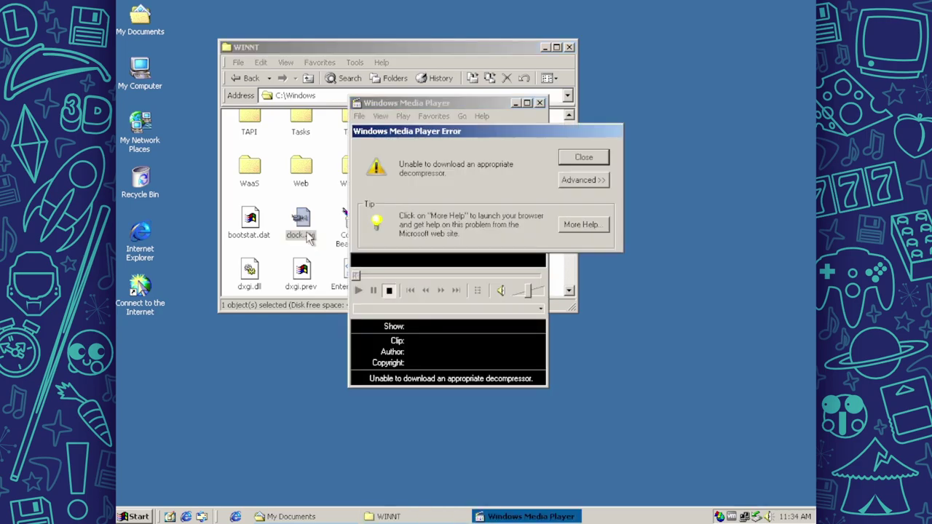
click(583, 157)
click(566, 102)
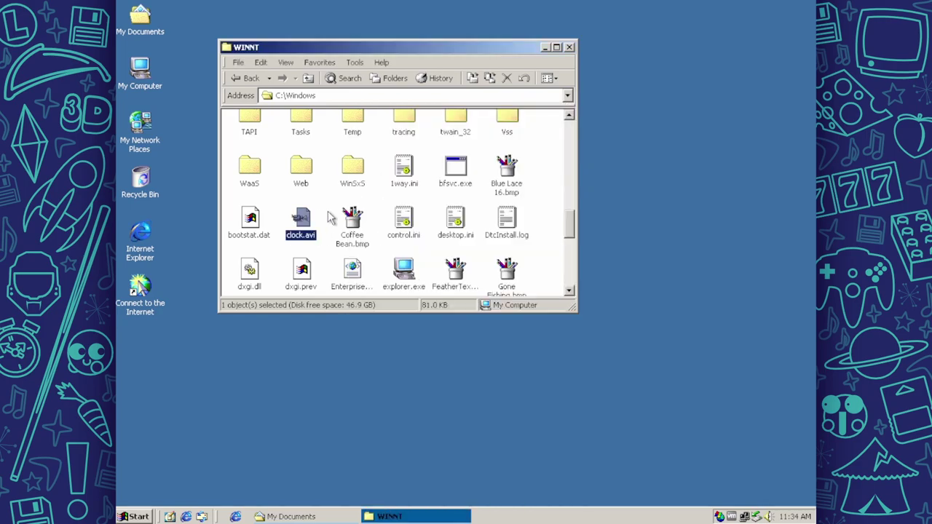
Open clock.avi with Microsoft(R) Windows Media Player and view its About information.
right_click(304, 218)
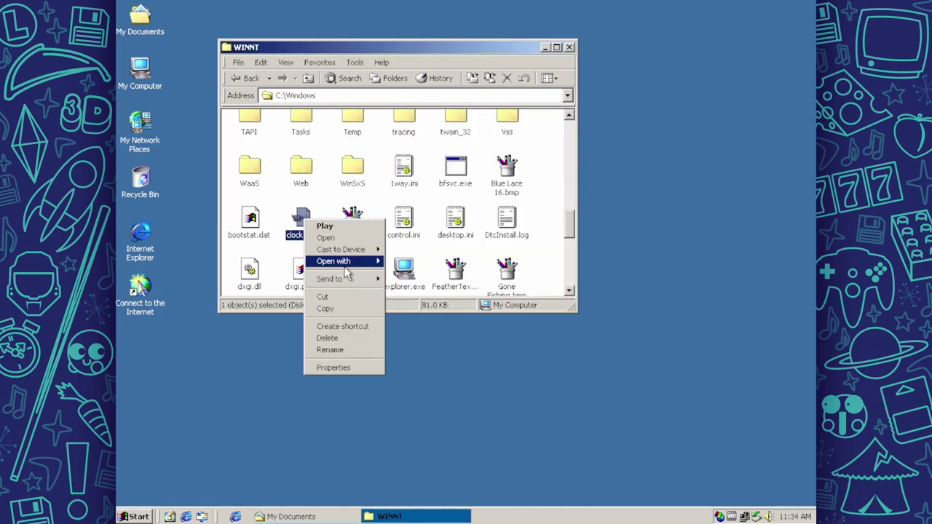
mouse_move(345, 265)
click(401, 264)
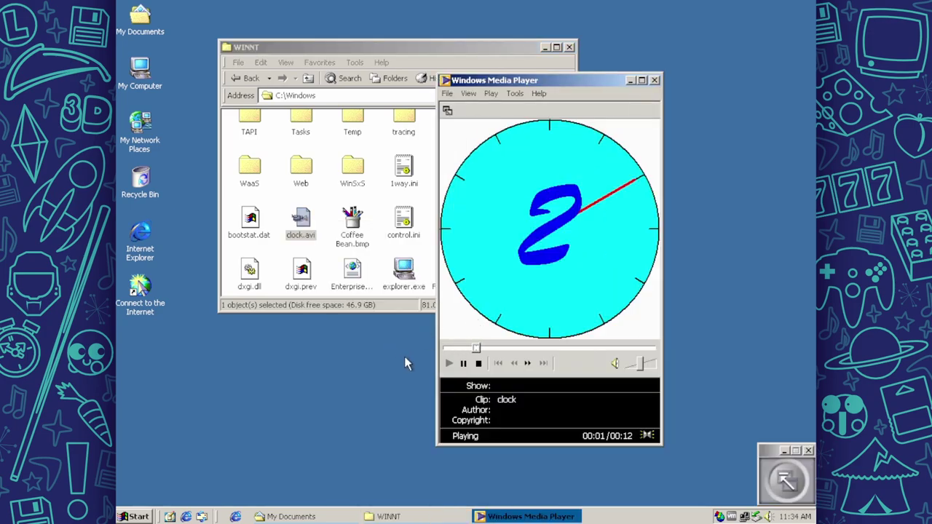
click(538, 93)
click(553, 139)
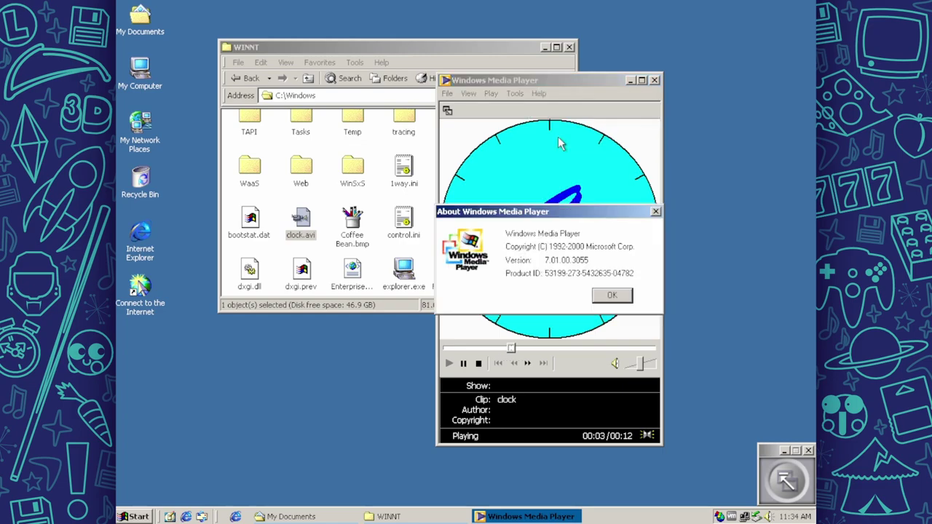
click(612, 295)
Return Windows Media Player to full mode and maximize its window.
click(785, 481)
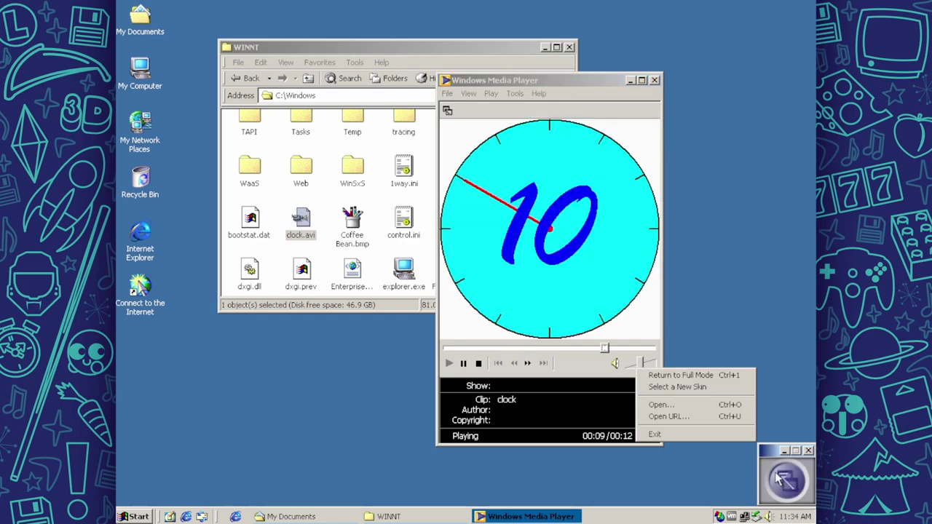
click(687, 380)
drag(562, 91, 372, 74)
double_click(372, 74)
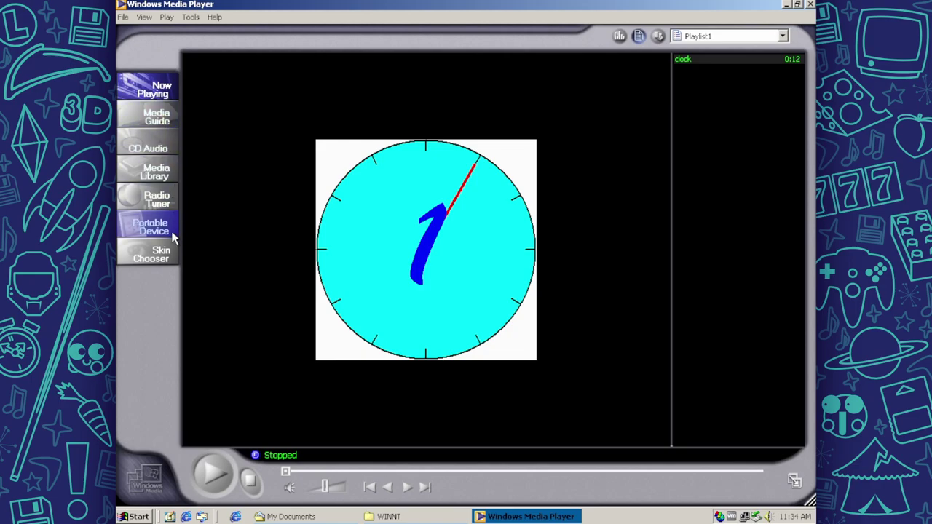
Preview the skins in Windows Media Player's Skin Chooser, from Atomic through Radio, and close the player.
click(153, 253)
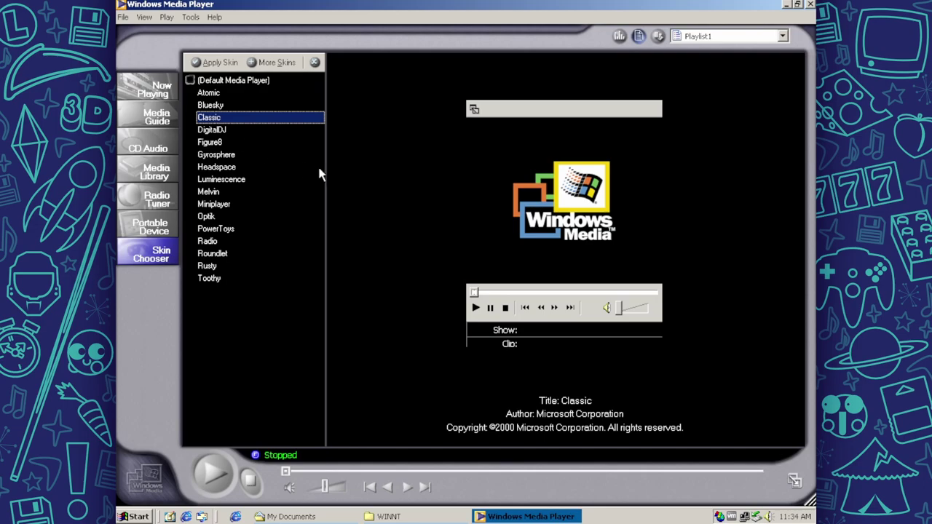
click(223, 144)
key(Up)
key(Up)
key(Up)
key(Up)
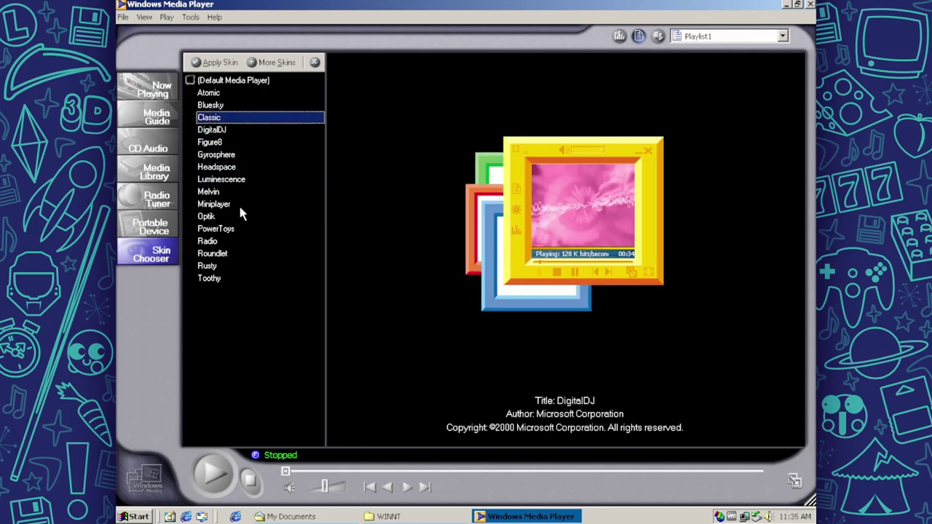
key(Up)
key(Down)
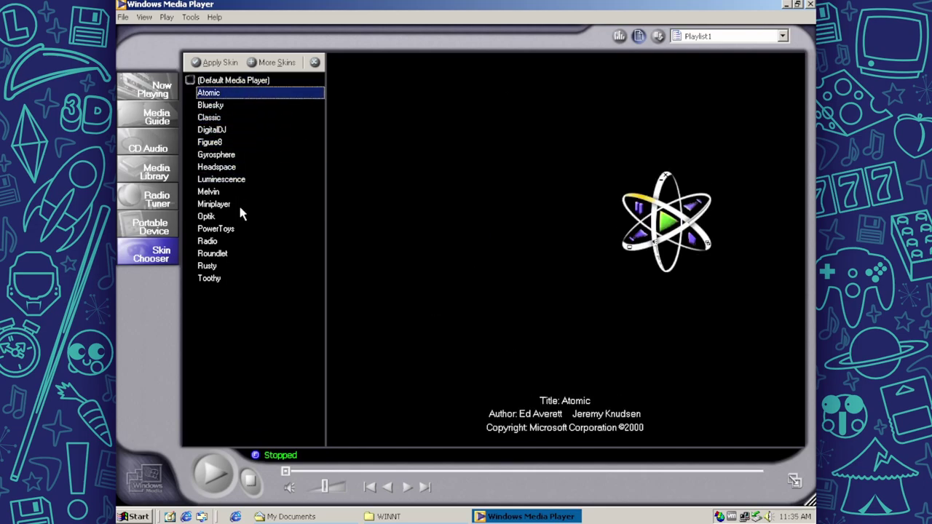
key(Down)
key(Down)
key(Down)
key(Down)
key(Down)
key(Down)
key(Down)
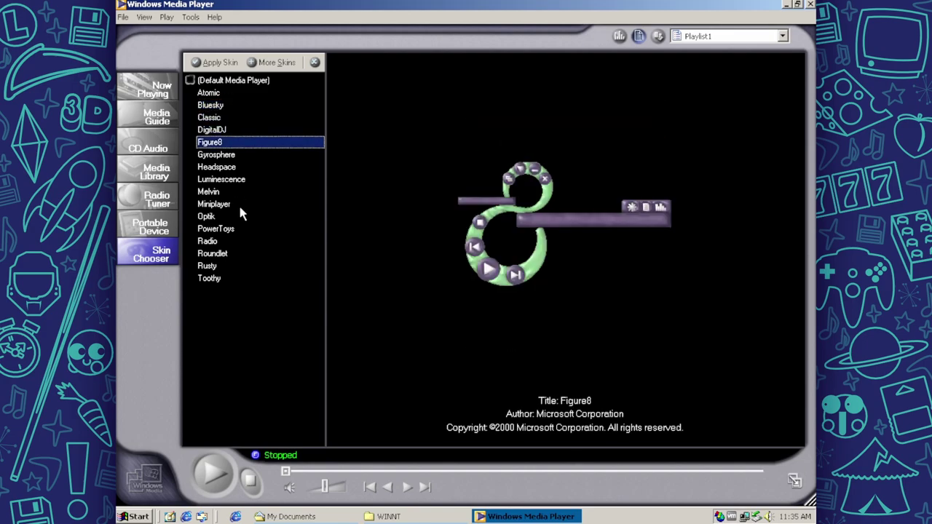
key(Down)
key(Down)
key(Down)
key(Down)
key(Down)
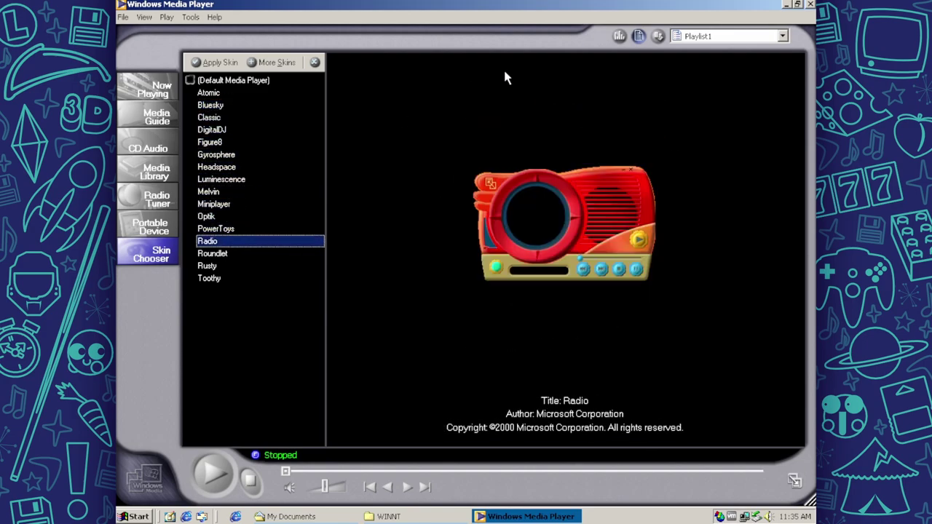
click(810, 6)
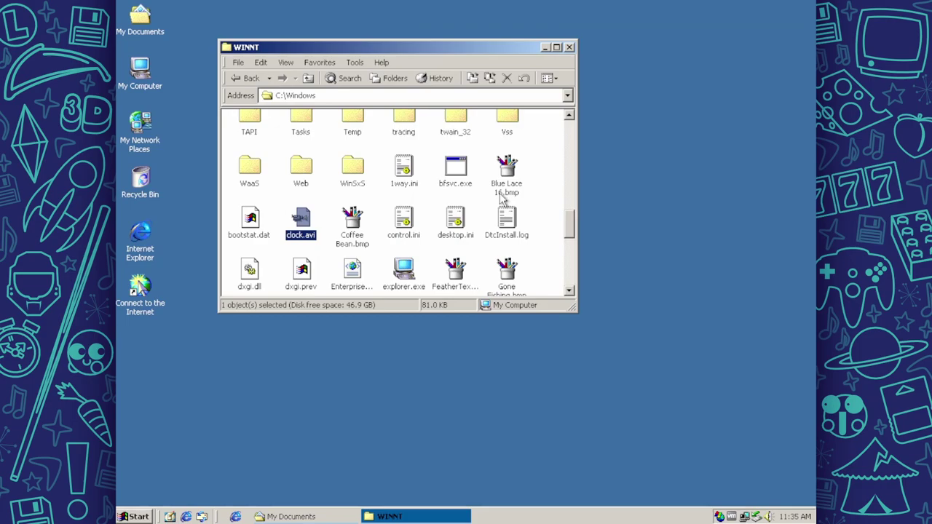
Make Microsoft(R) Windows Media Player the default app for .avi files through clock.avi's properties, and test it by playing the clip.
click(418, 516)
click(418, 516)
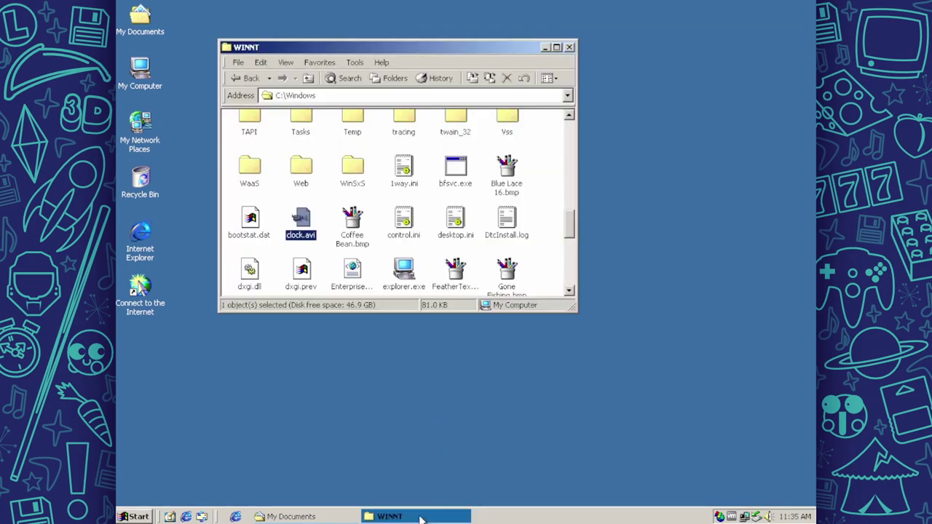
double_click(305, 223)
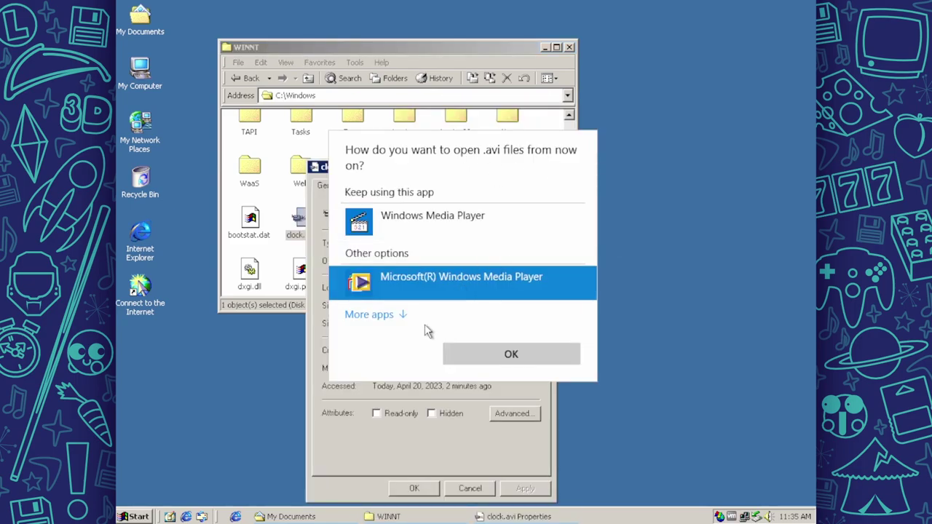
click(405, 311)
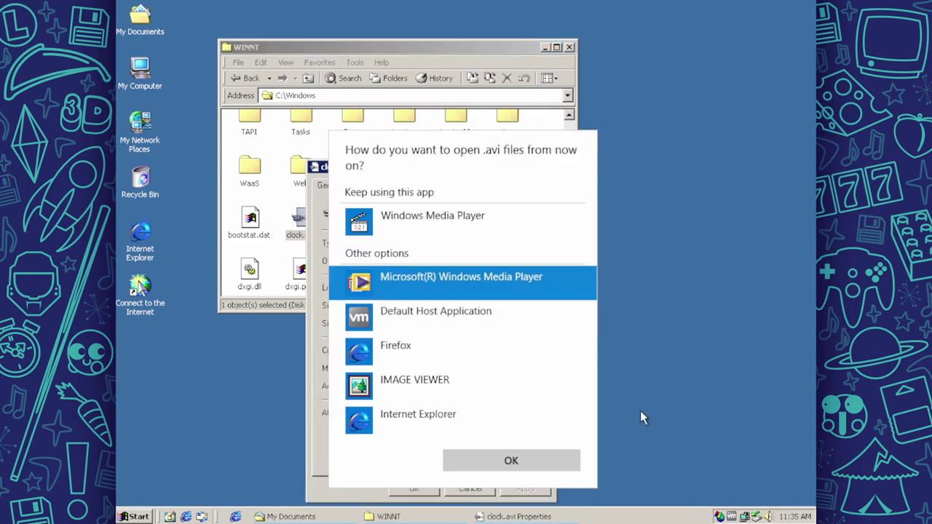
click(509, 457)
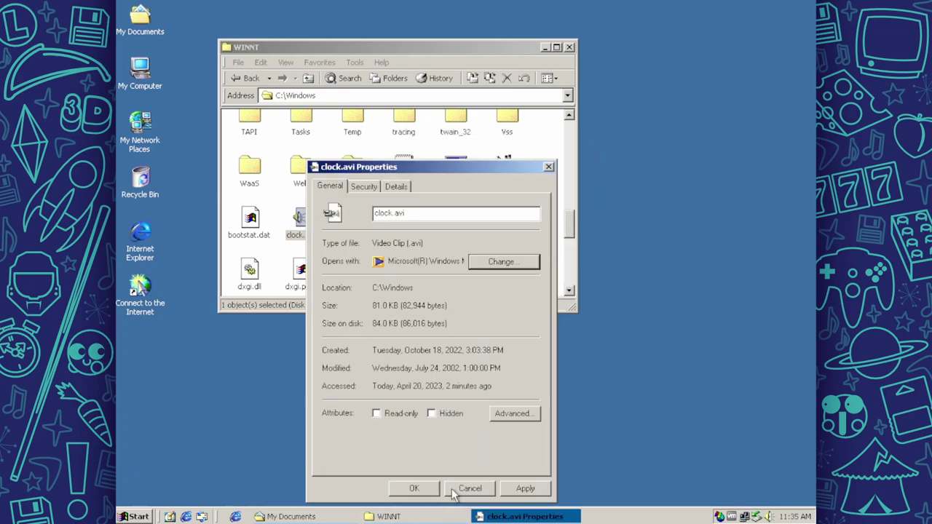
click(415, 489)
double_click(309, 223)
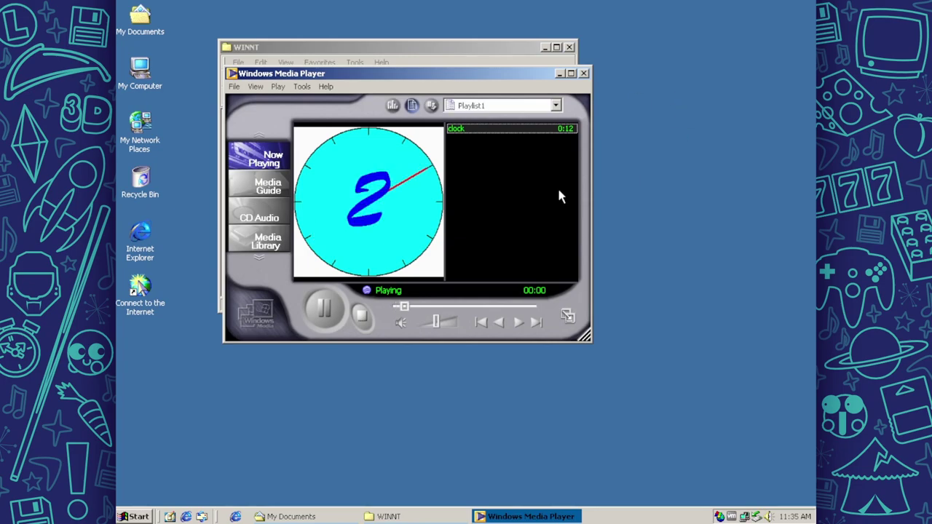
click(583, 74)
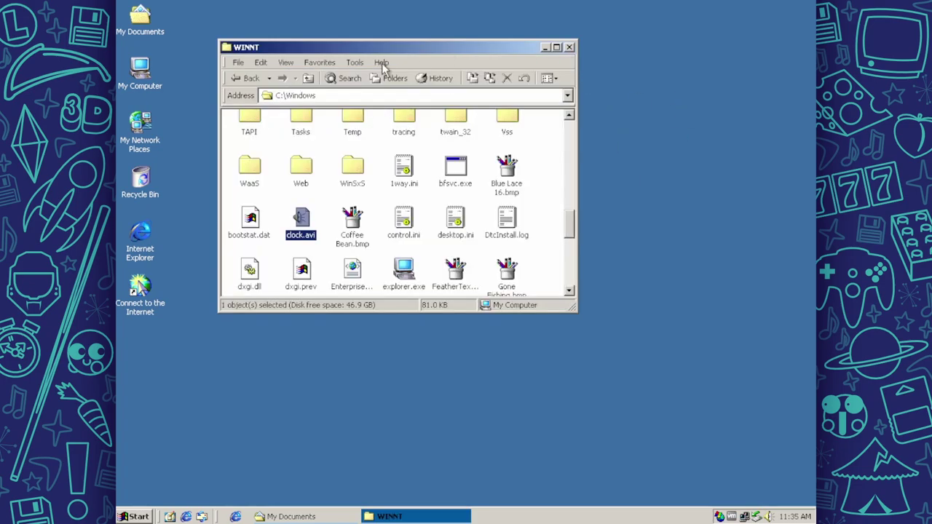
Examine explorer.exe's file details and the Tools, View, File and Help menus of the WINNT window.
mouse_move(426, 218)
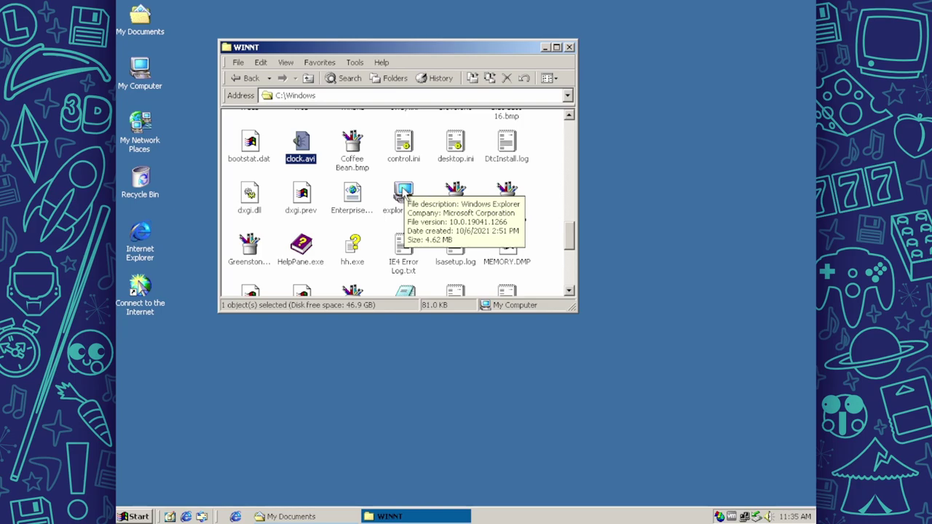
click(354, 62)
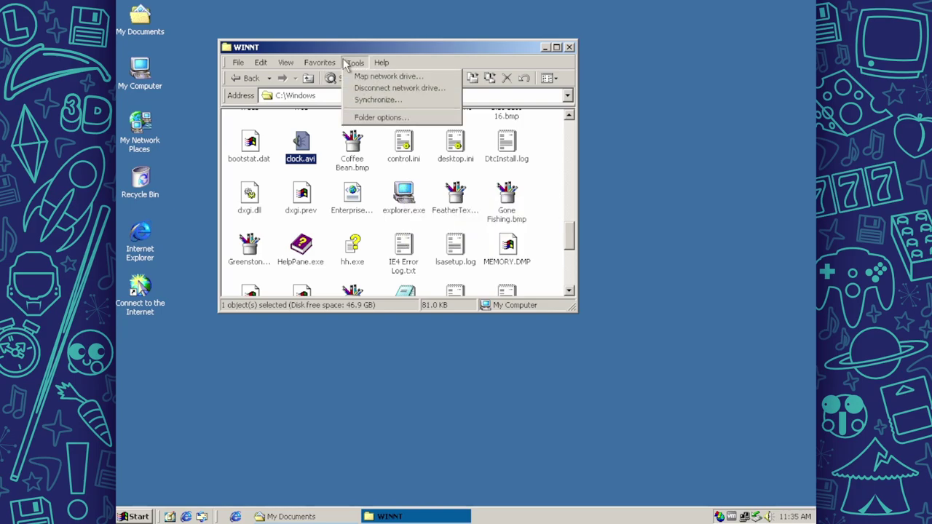
mouse_move(291, 61)
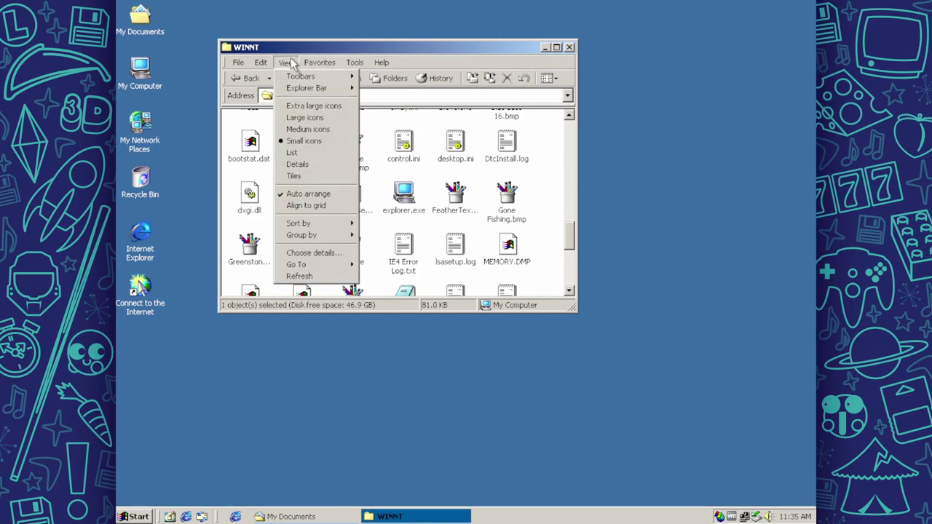
mouse_move(262, 64)
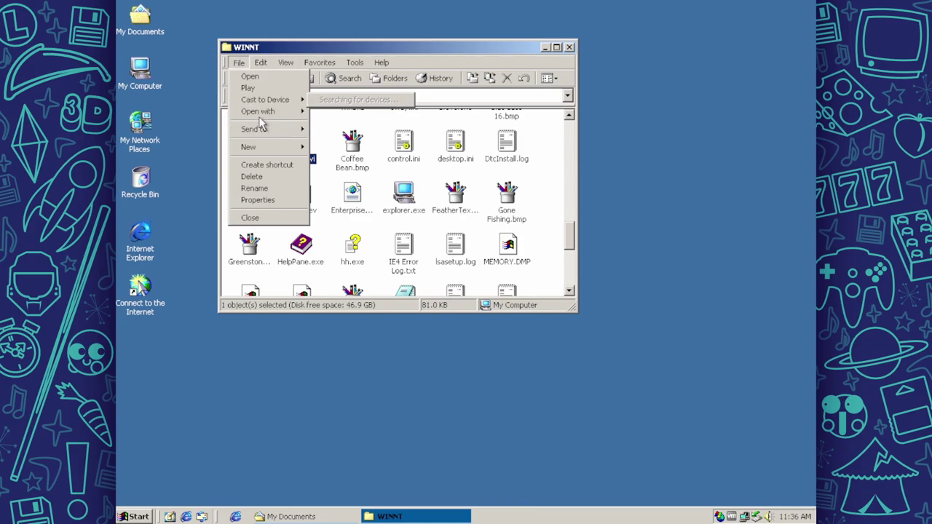
mouse_move(258, 116)
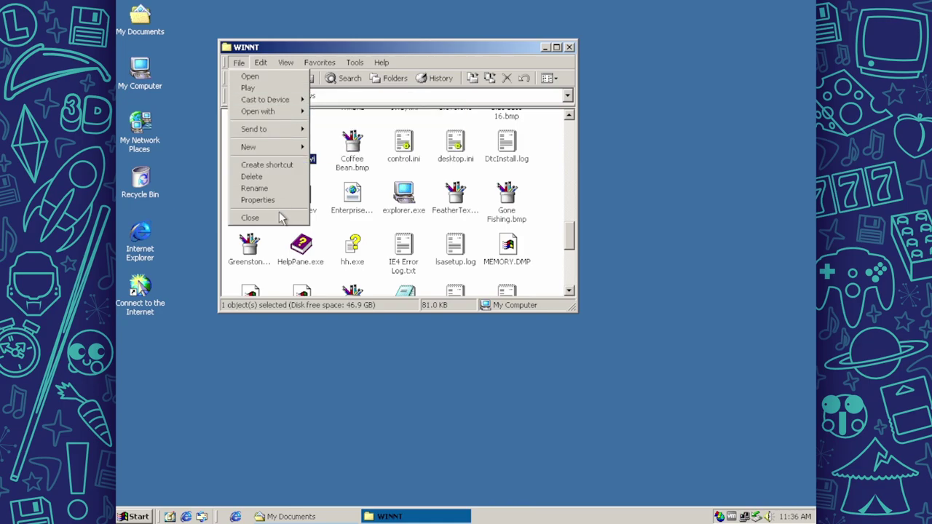
mouse_move(384, 63)
click(393, 93)
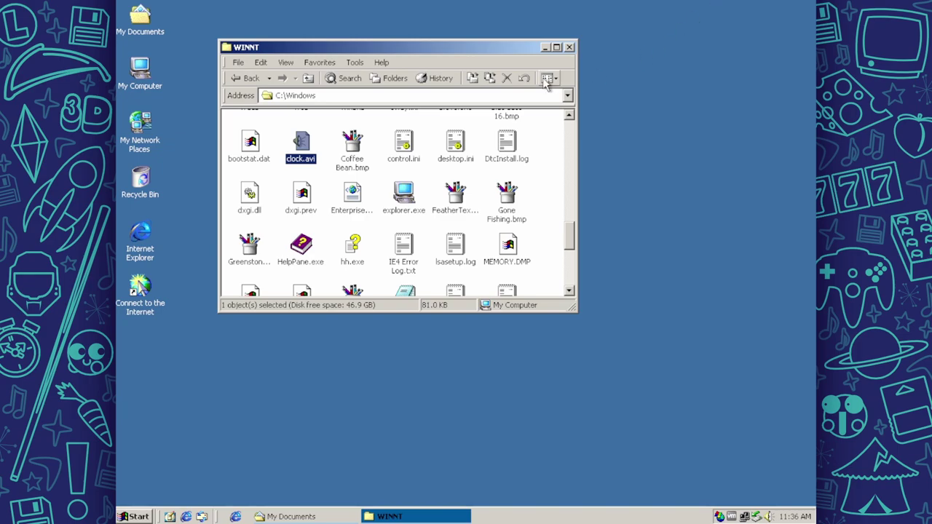
Move the WINNT window aside, and select the full address path in the Recycle Bin window.
drag(515, 49, 604, 75)
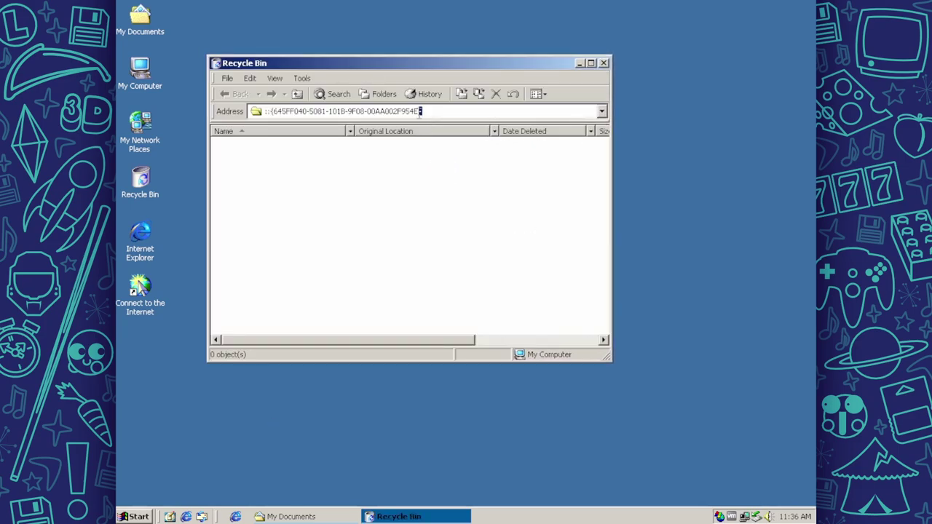
drag(419, 110, 282, 117)
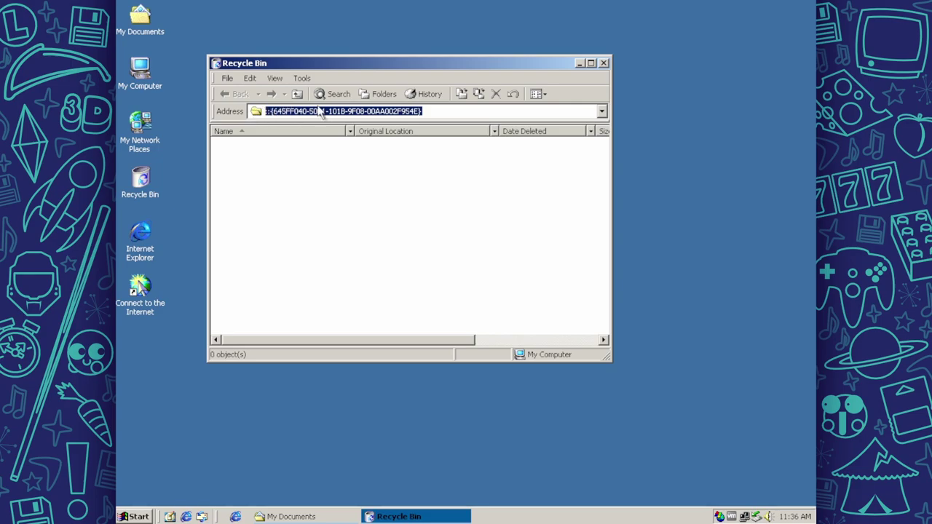
Open My Computer to compare its address path, and close both it and the Recycle Bin window.
double_click(136, 73)
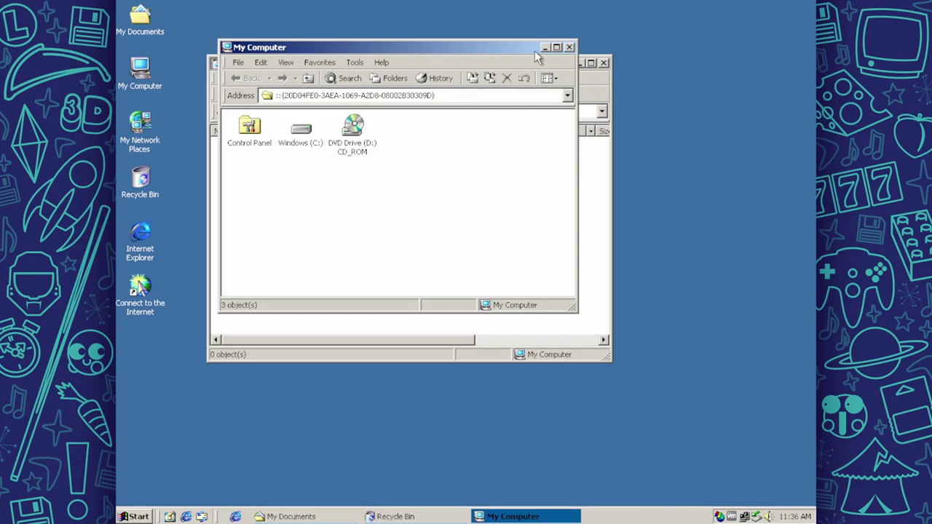
click(569, 48)
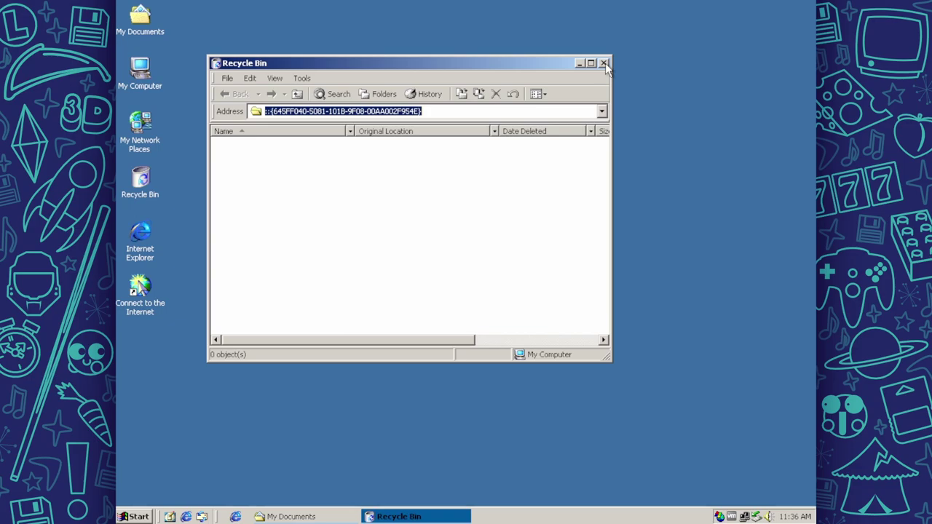
click(604, 63)
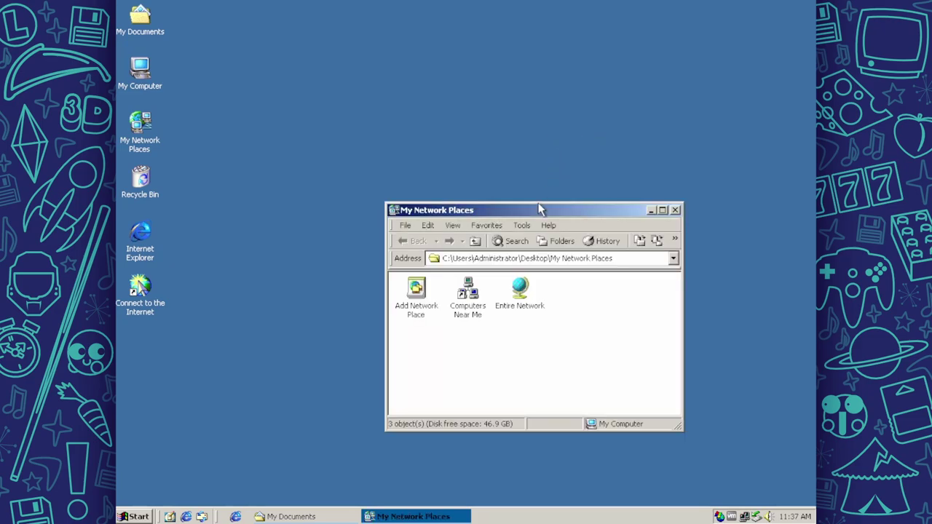
Move and enlarge the My Network Places window, and open Computers Near Me.
drag(534, 211, 384, 59)
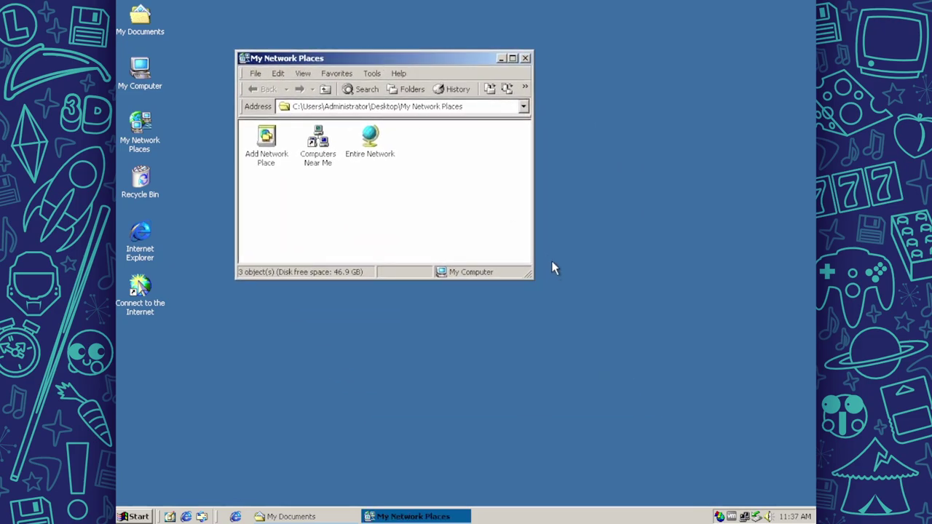
drag(530, 278, 743, 391)
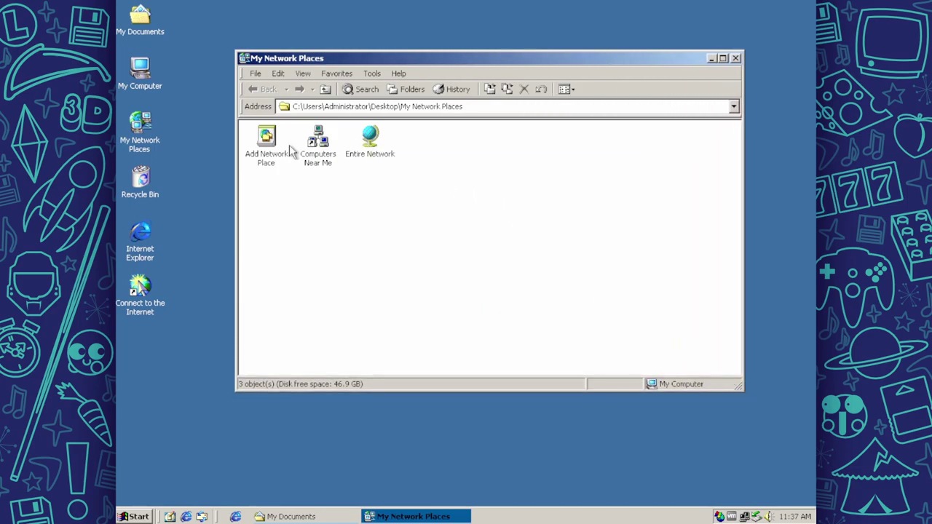
double_click(324, 140)
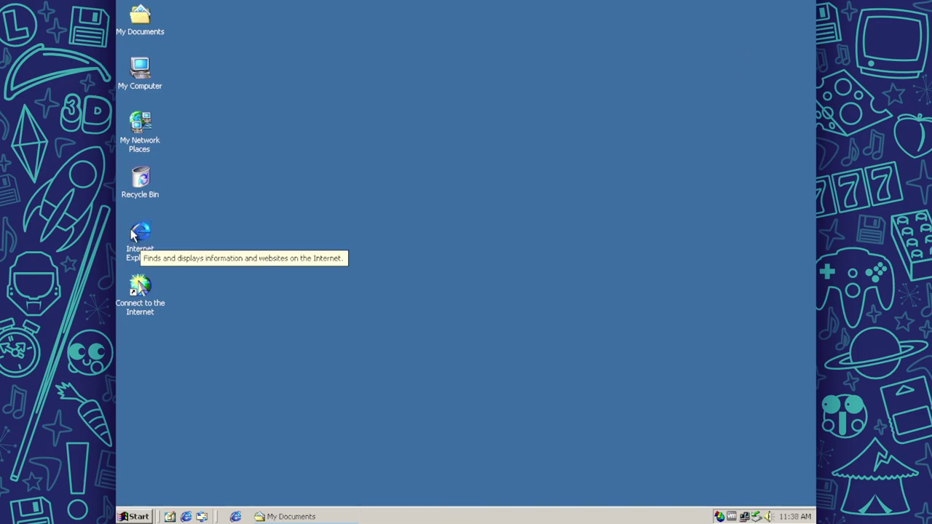
Examine the Internet Connection Wizard from Connect to the Internet, including its tutorial, and exit the wizard without setting up a connection.
double_click(141, 288)
click(617, 401)
click(514, 306)
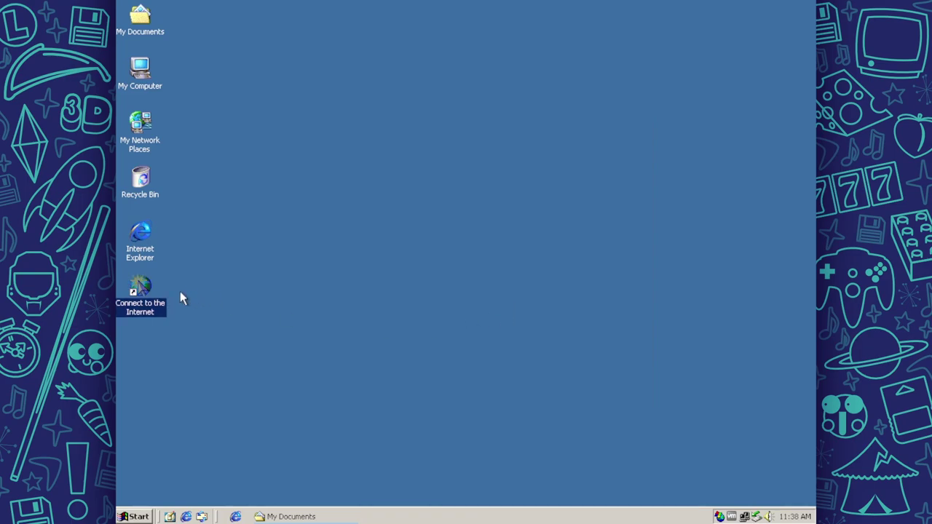
double_click(146, 295)
click(620, 336)
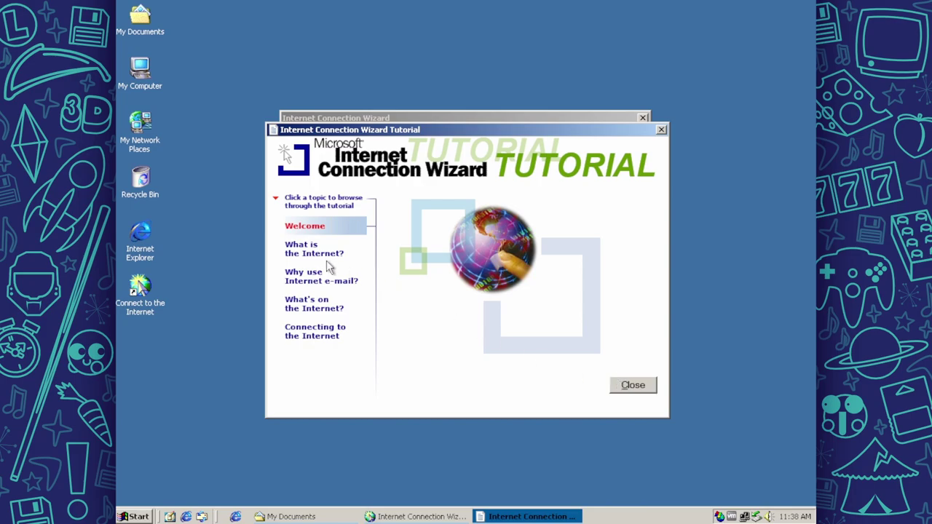
click(623, 385)
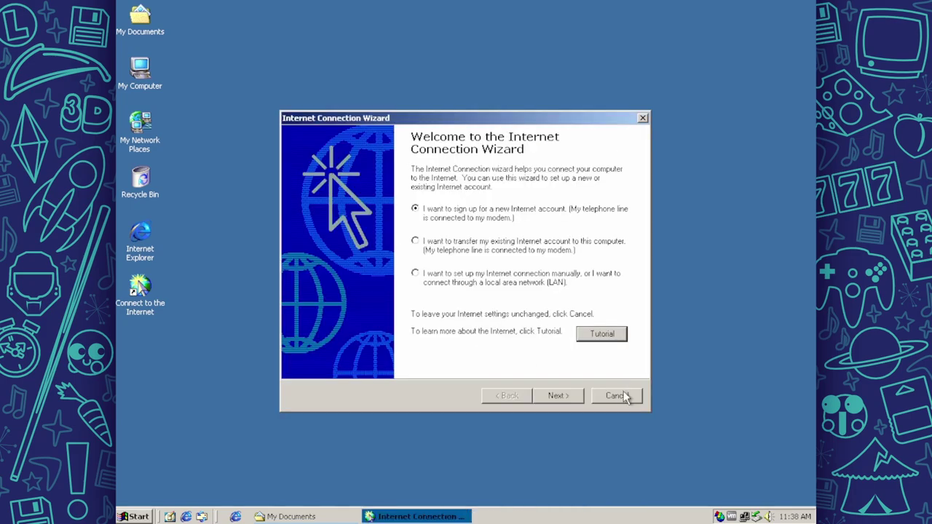
click(619, 395)
click(505, 307)
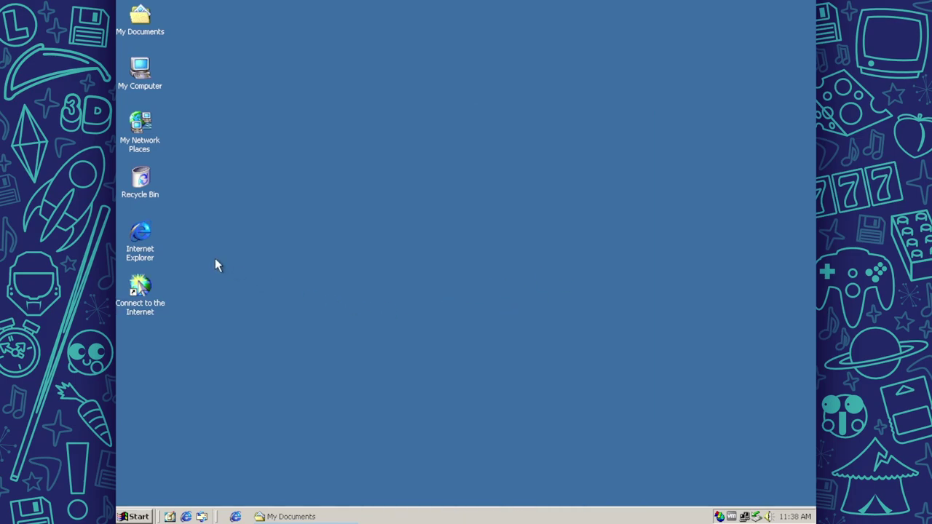
Launch Internet Explorer from the desktop, maximize it, and check its About Firefox information.
double_click(149, 249)
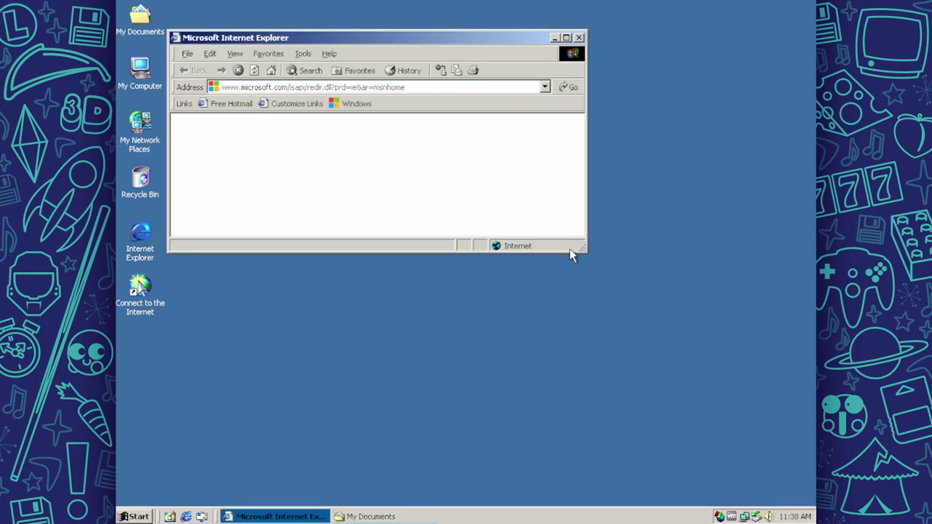
click(566, 37)
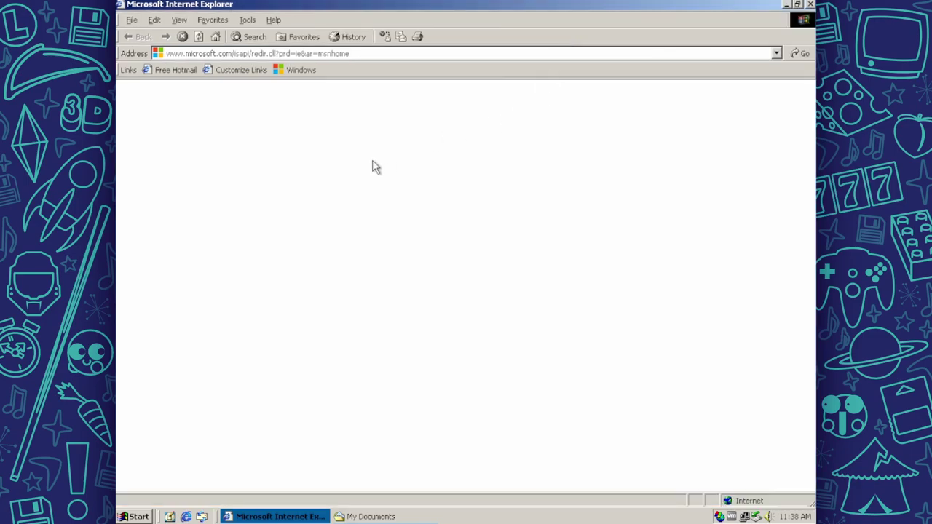
click(274, 19)
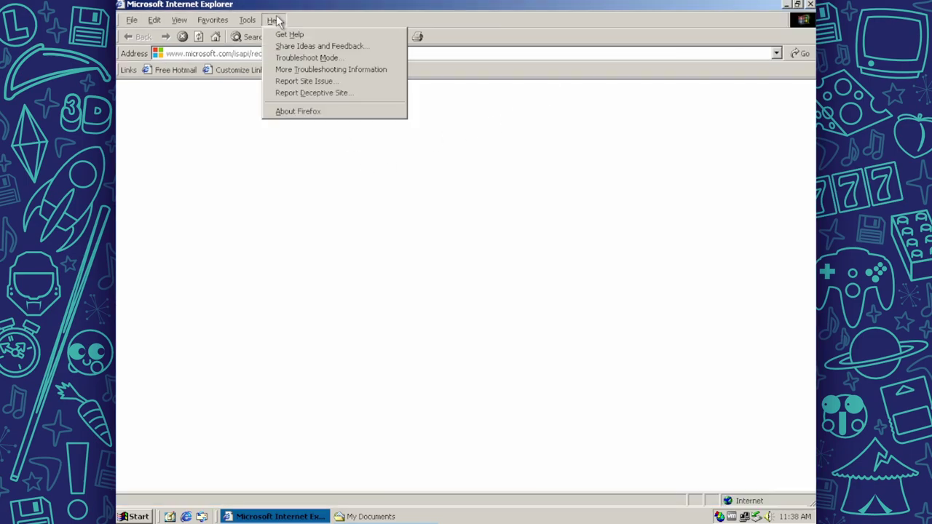
click(318, 115)
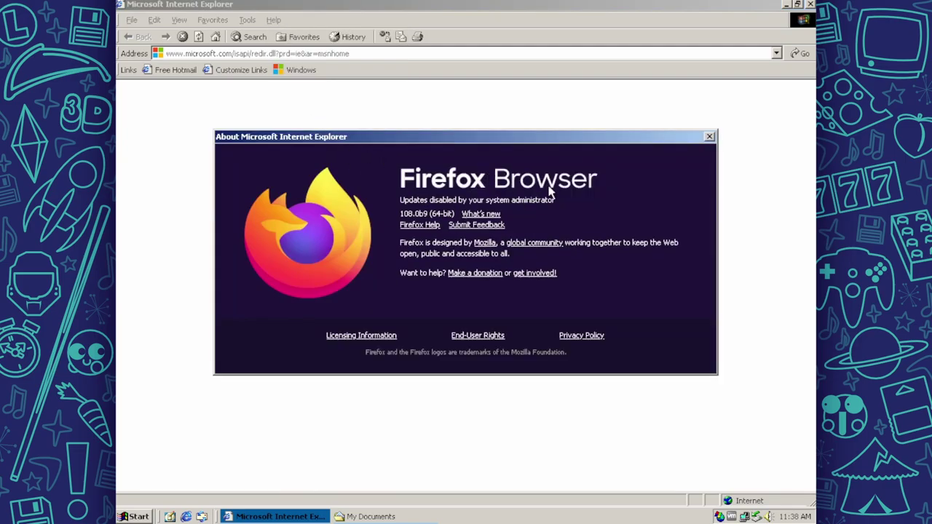
click(708, 137)
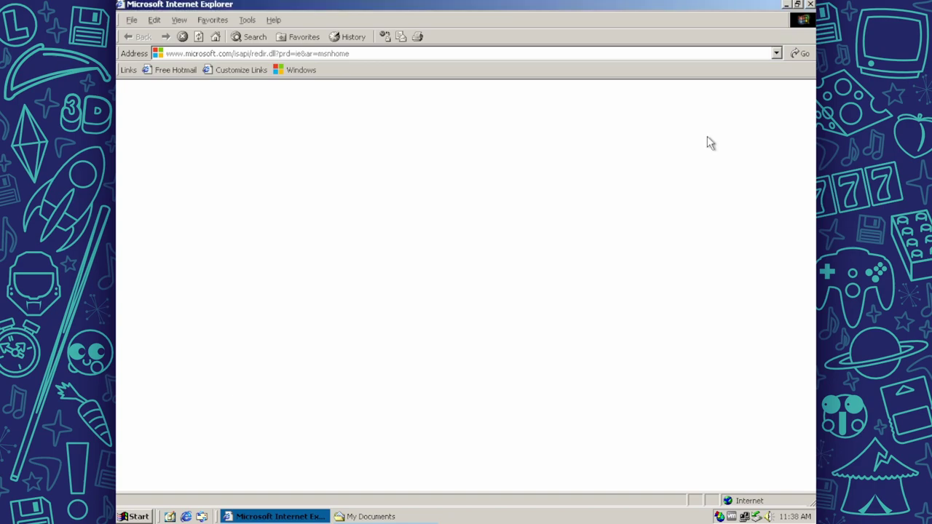
Examine the address suggestions and the userScripts list, and recheck the browser's version in About Firefox.
click(316, 53)
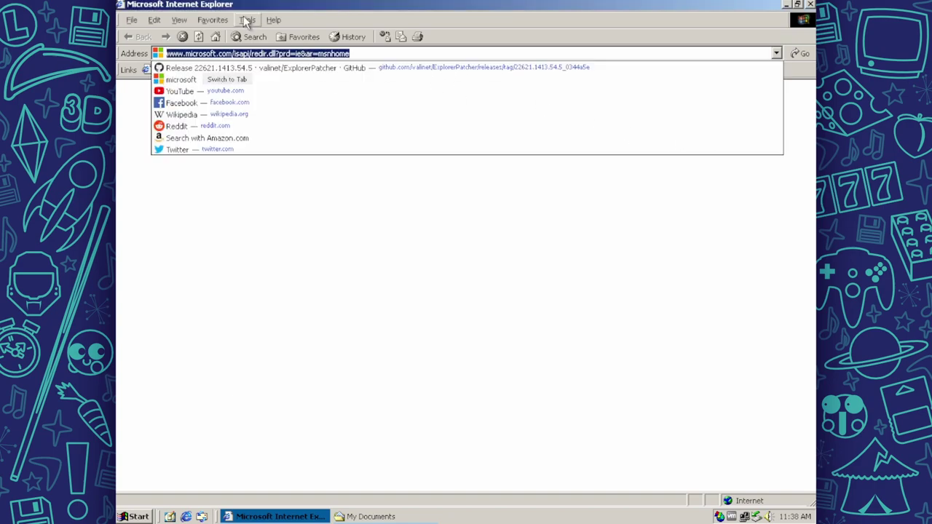
click(248, 20)
mouse_move(262, 38)
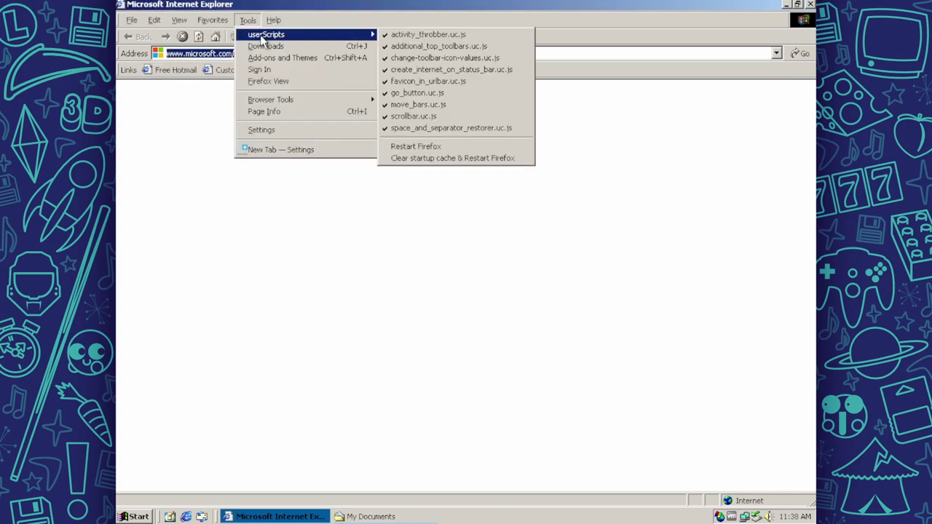
mouse_move(273, 20)
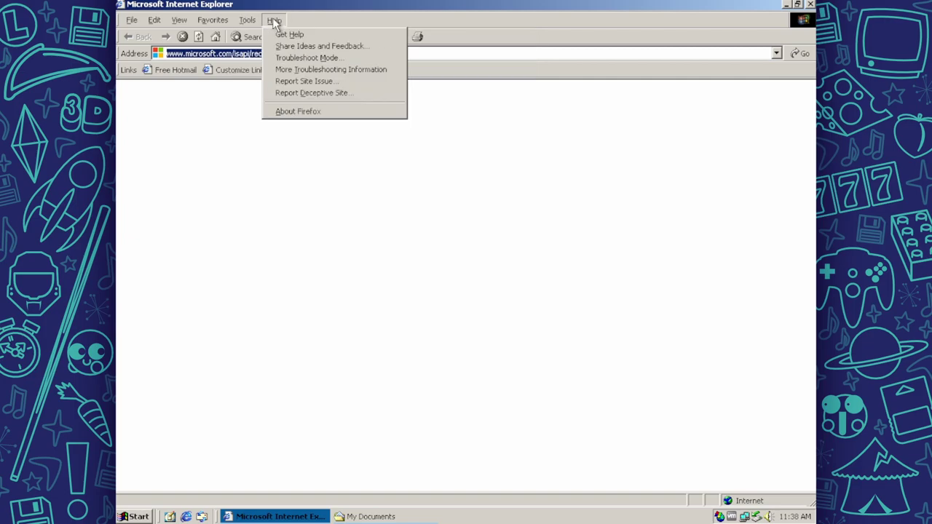
click(302, 111)
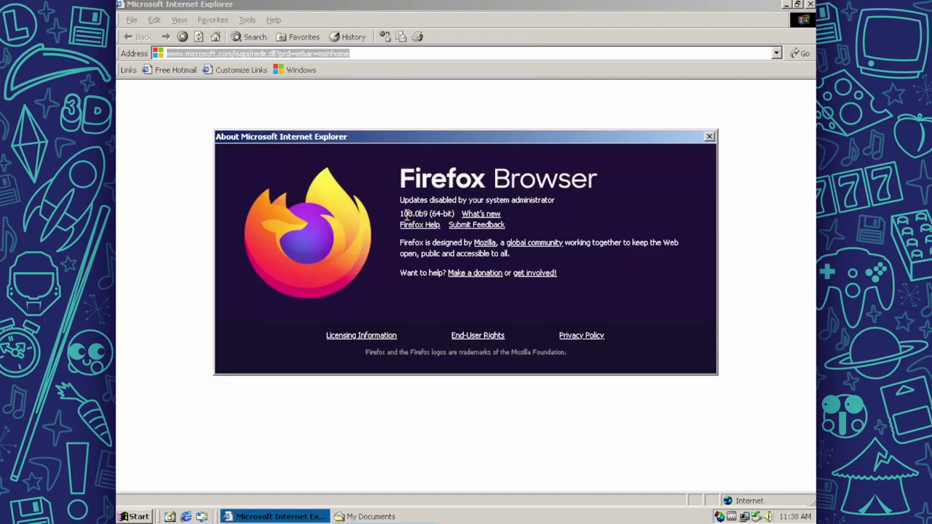
click(708, 136)
click(247, 20)
mouse_move(266, 37)
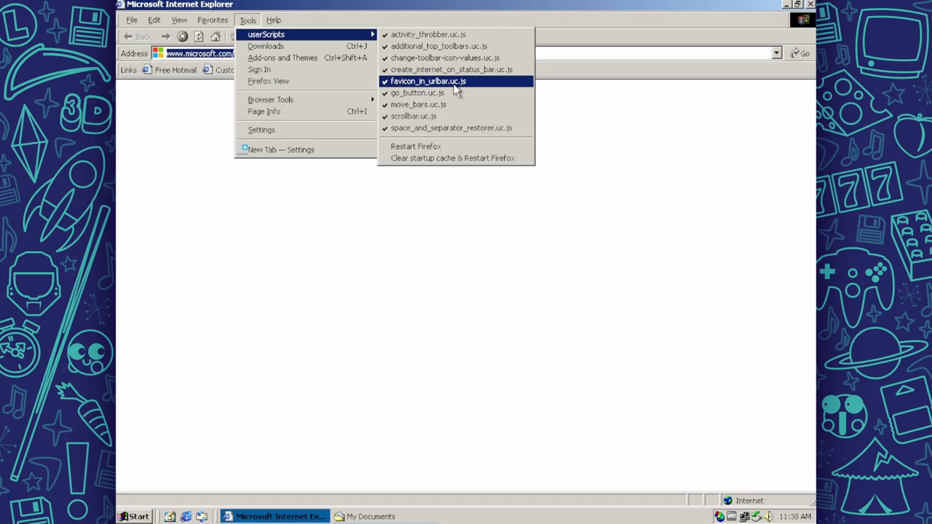
click(630, 75)
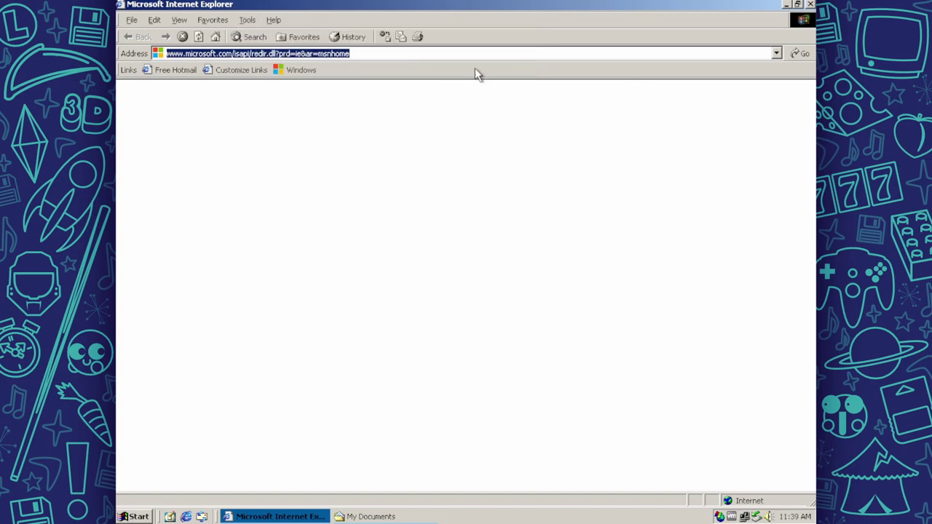
Open the Add-ons Manager to view the installed extensions, and briefly try out a new tab.
click(243, 20)
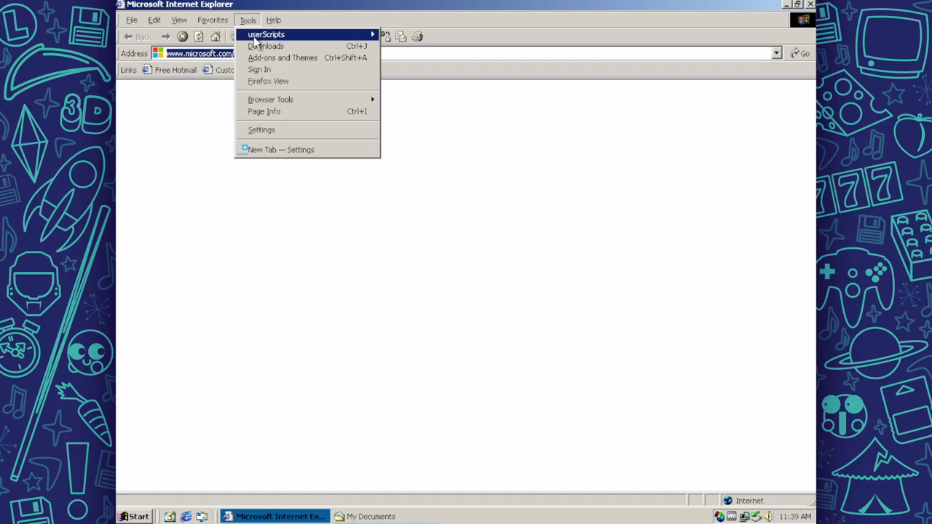
click(295, 63)
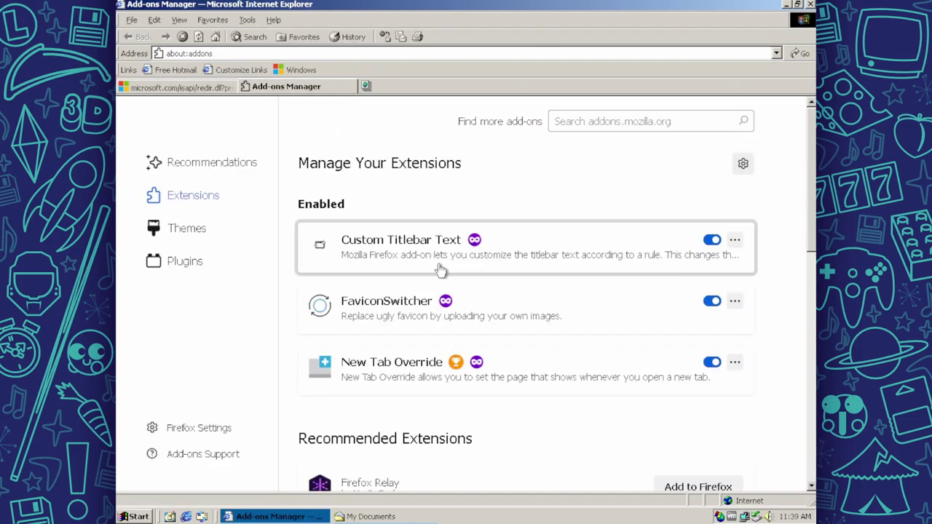
click(366, 86)
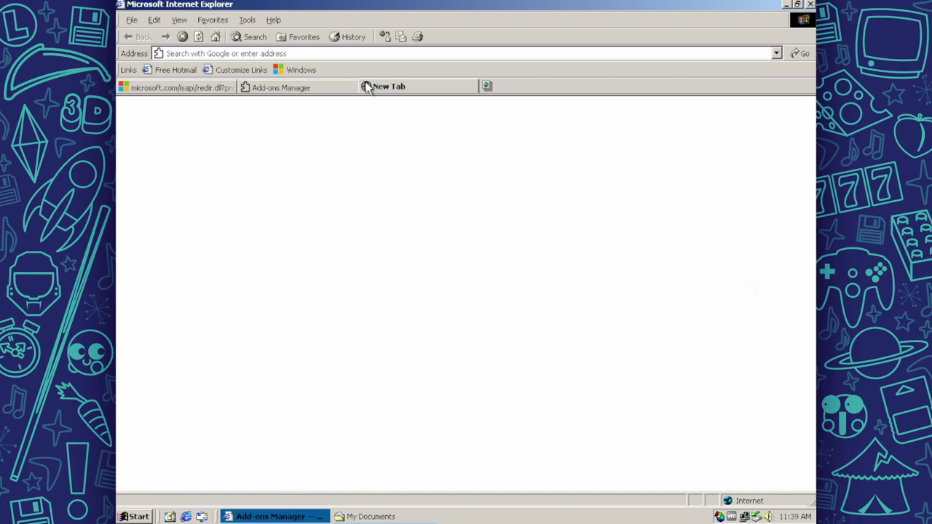
right_click(456, 93)
click(470, 140)
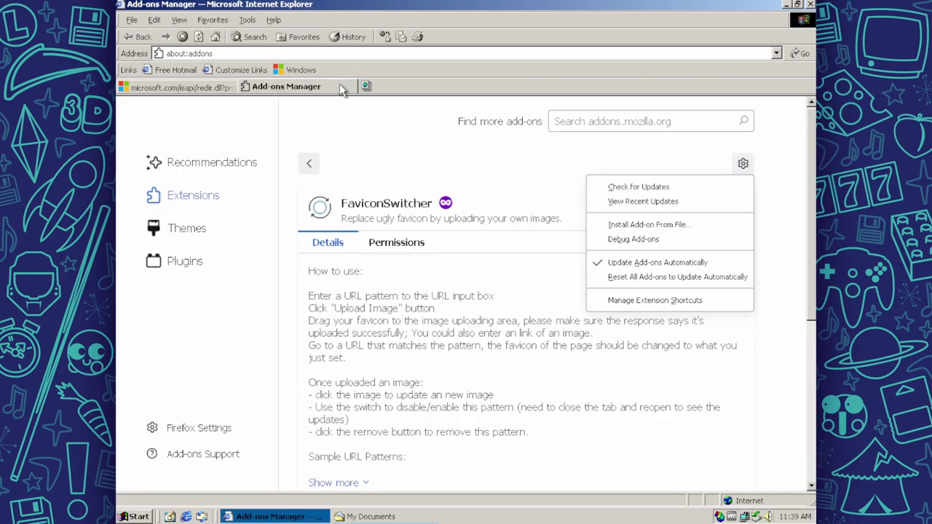
Look through the browser's menus, and reopen Add-ons and Themes.
click(180, 20)
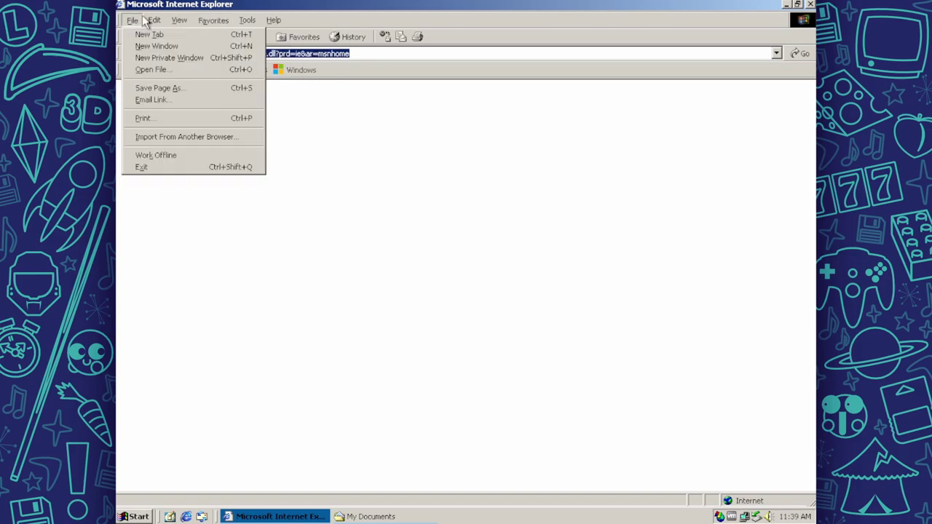
click(219, 20)
click(246, 20)
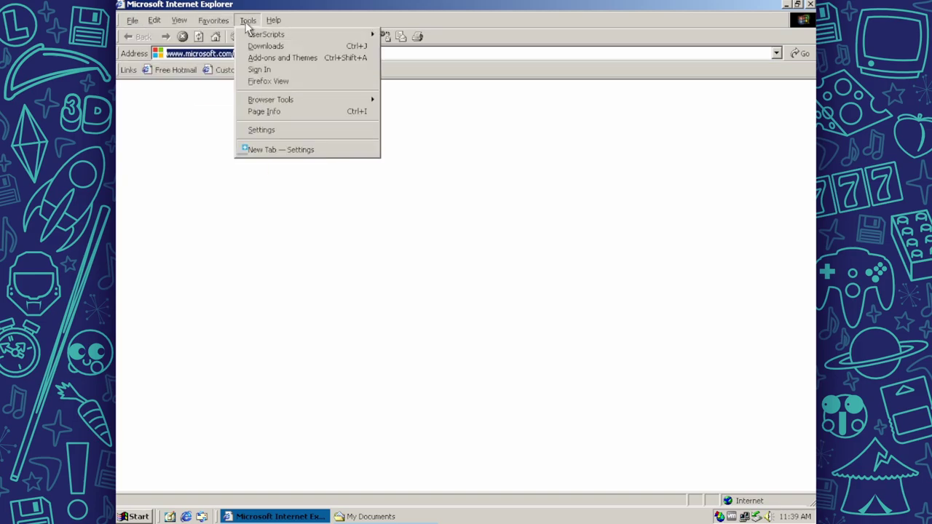
click(278, 61)
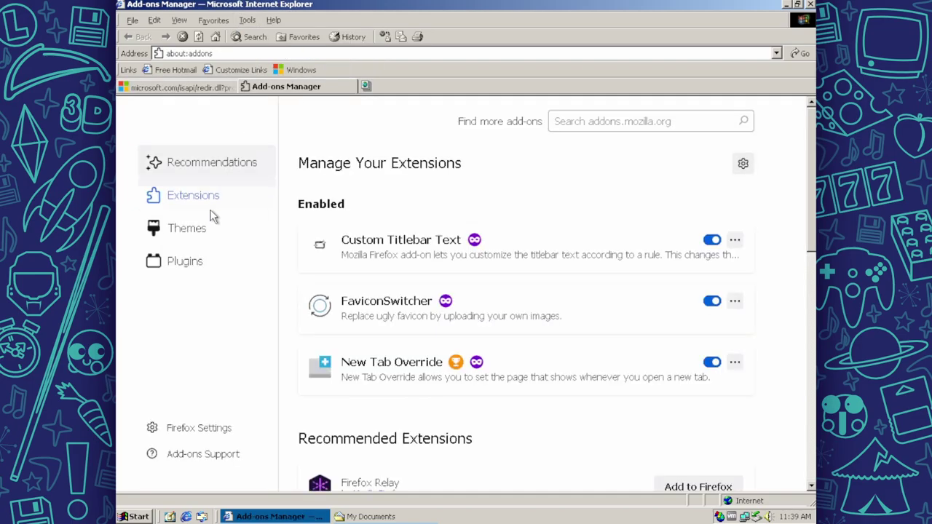
Browse the Themes page, close the Add-ons Manager tab, and review the userScripts list again.
click(200, 225)
scroll(558, 306, down, 5)
scroll(558, 306, down, 2)
scroll(548, 315, up, 5)
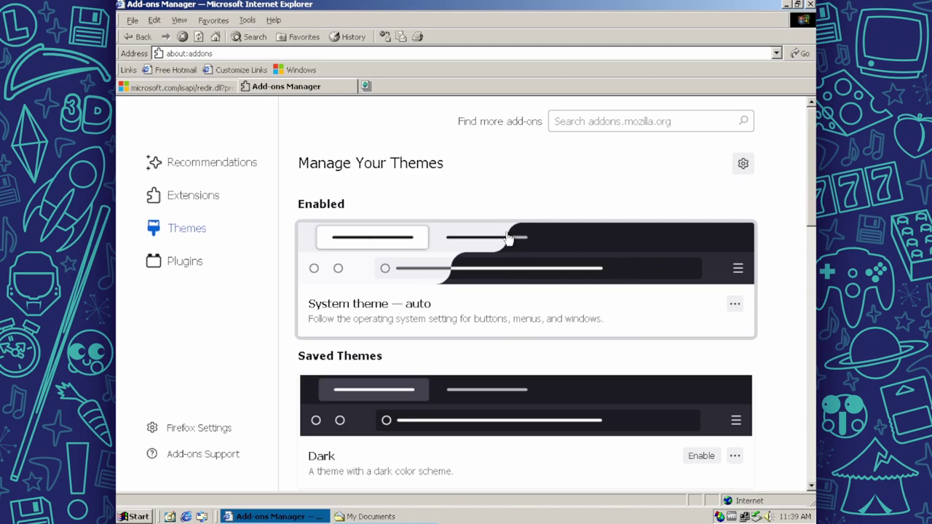
right_click(333, 88)
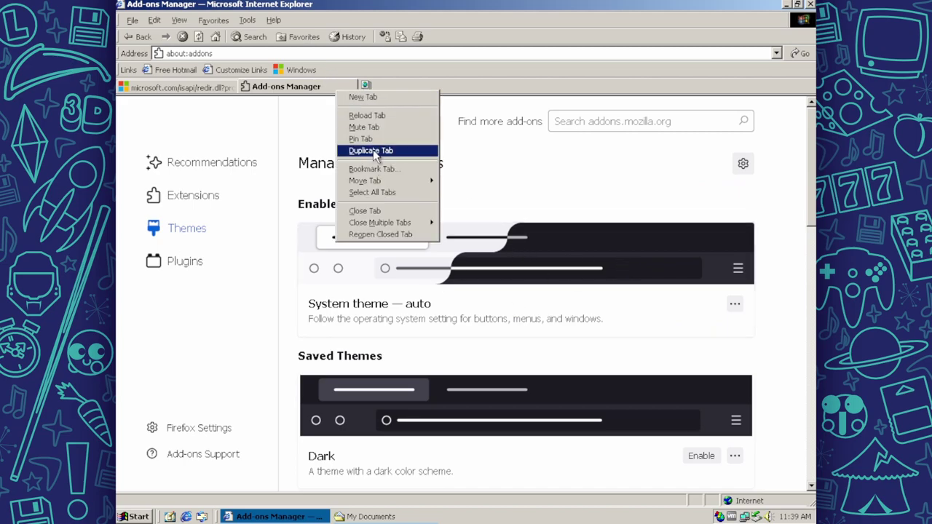
click(381, 211)
click(250, 21)
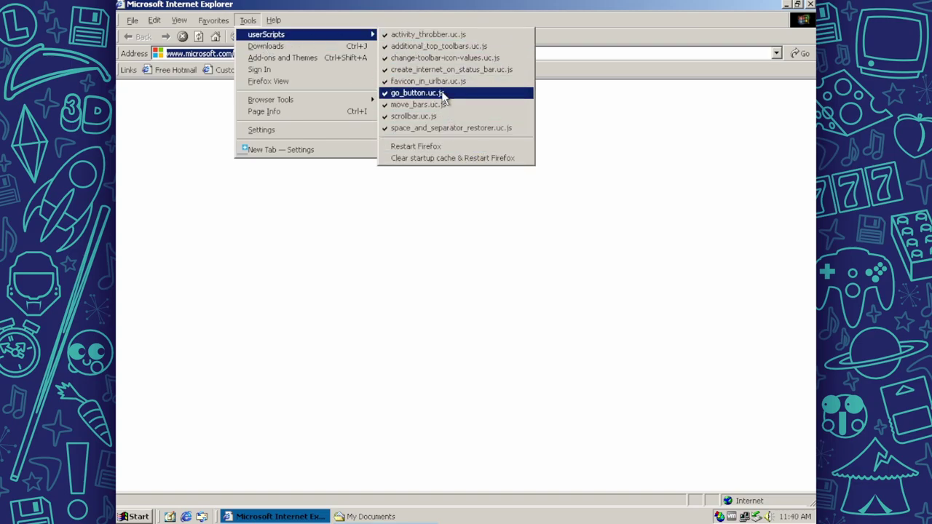
click(524, 240)
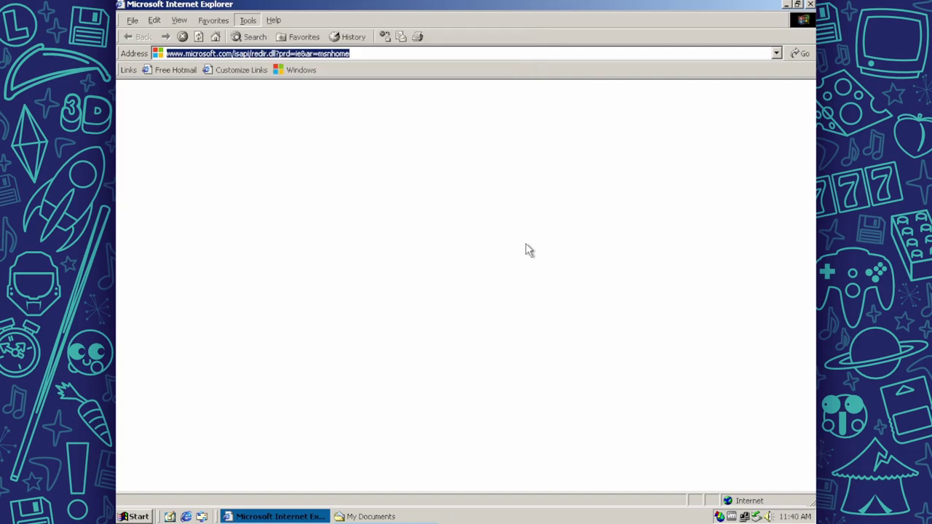
Load theoldnet.com in the browser, and close the new mail message window containing its link.
click(333, 54)
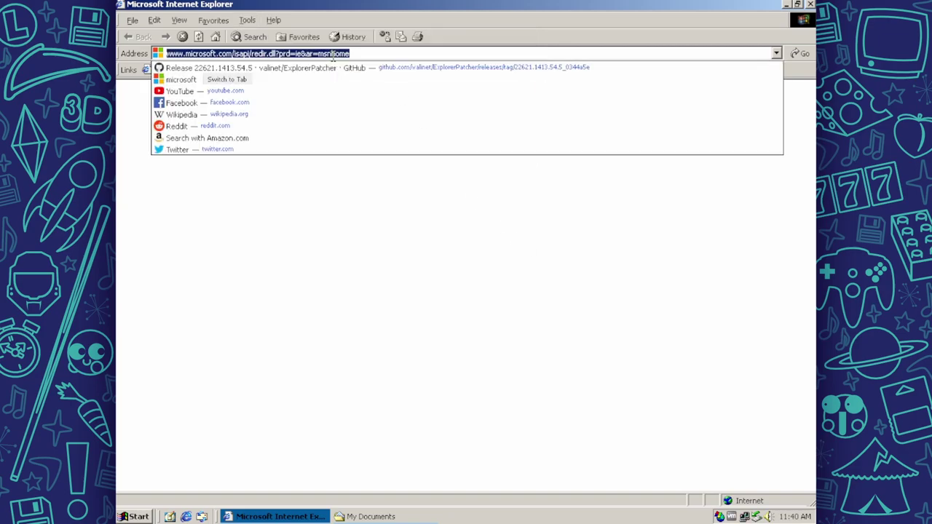
text(theoldnet.com)
key(Return)
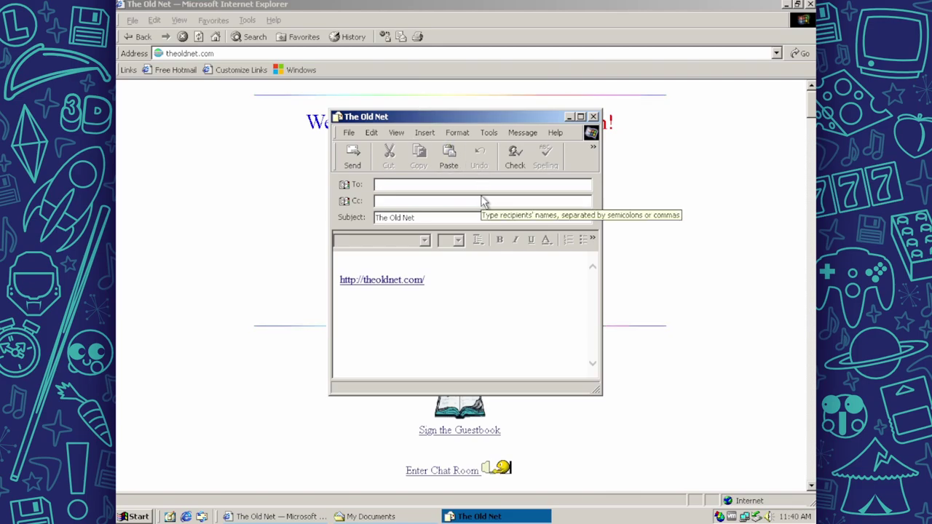
click(593, 117)
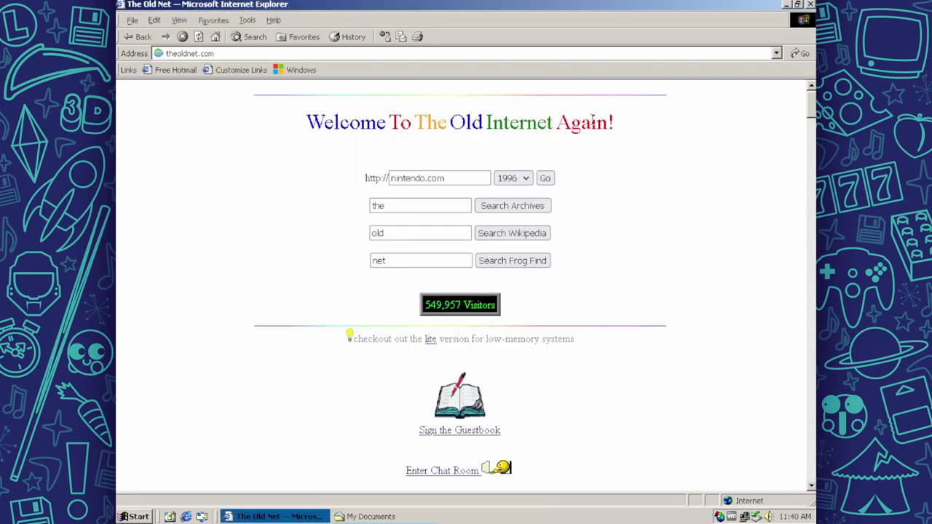
Try out the browser's toolbar functions, including the favorites list and find-in-page search, and close the find bar.
click(384, 36)
click(209, 135)
click(354, 38)
click(281, 37)
click(289, 40)
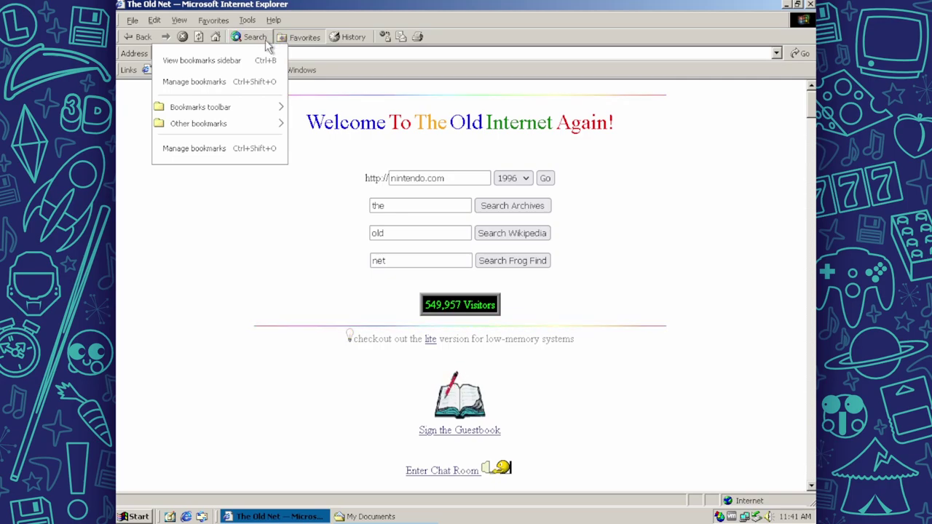
click(264, 40)
click(260, 40)
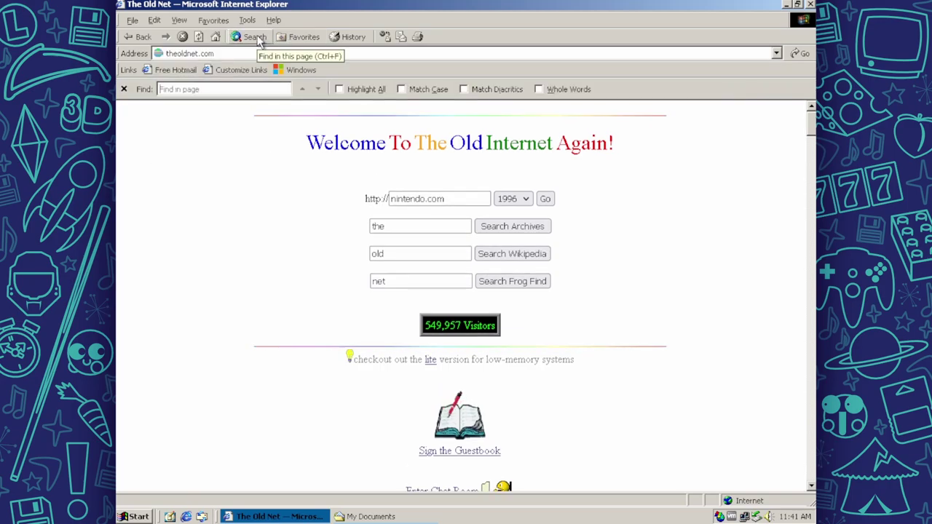
click(124, 89)
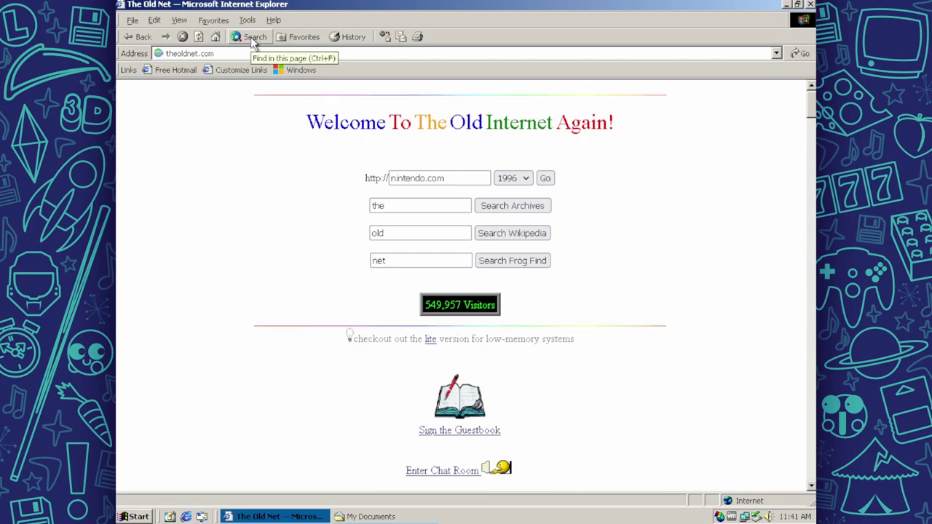
Launch Outlook Express from the desktop, review its version and file list in the About dialog, and close the dialog.
click(203, 516)
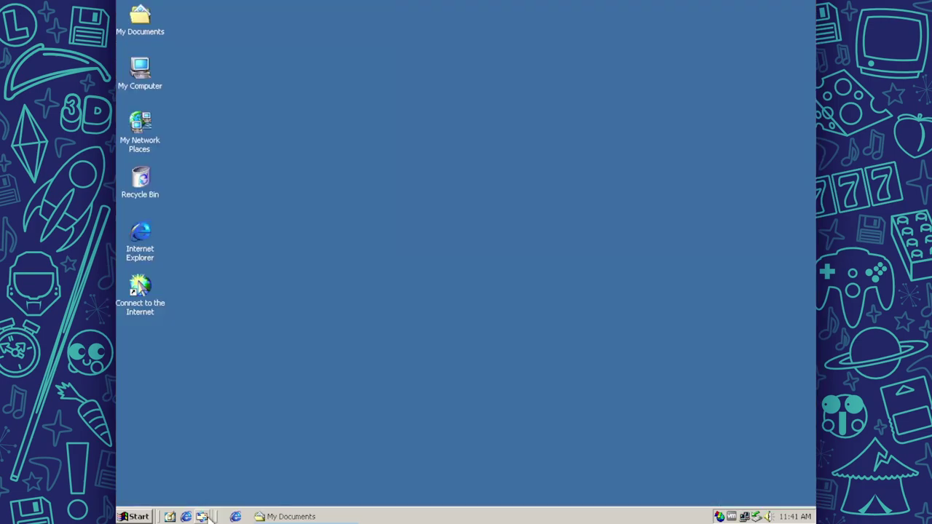
click(203, 516)
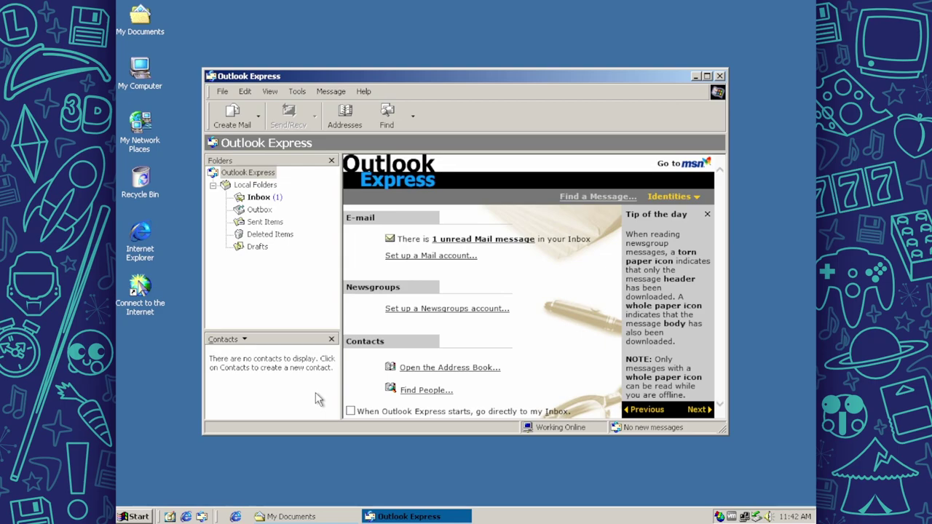
click(364, 91)
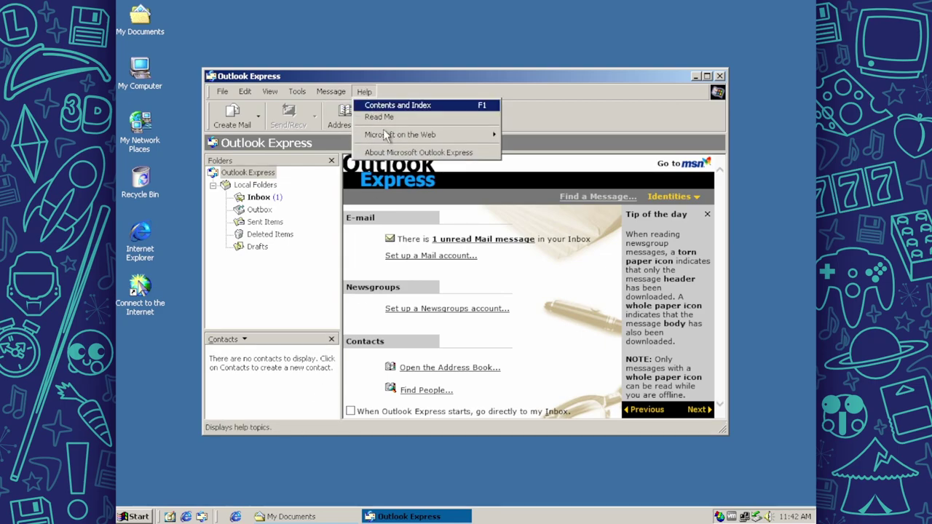
click(393, 153)
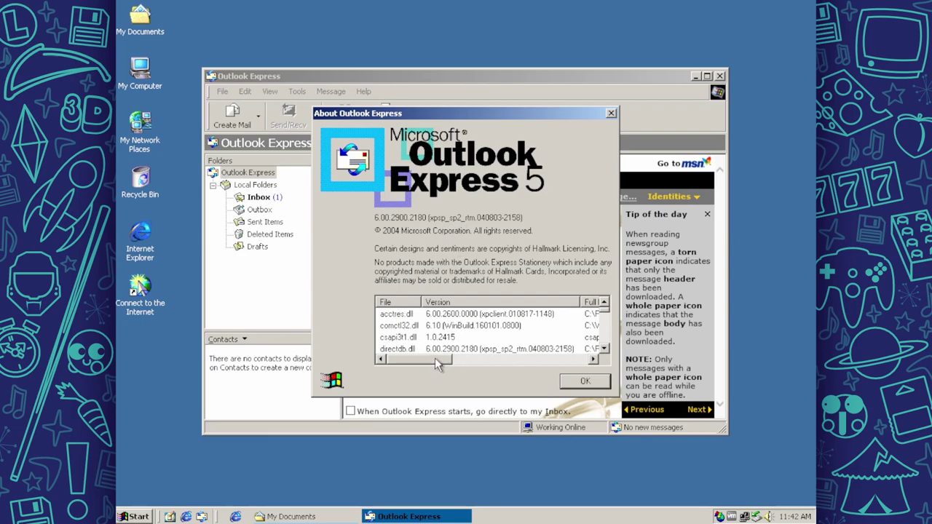
scroll(443, 344, down, 10)
scroll(443, 344, up, 10)
drag(436, 359, 456, 357)
click(585, 380)
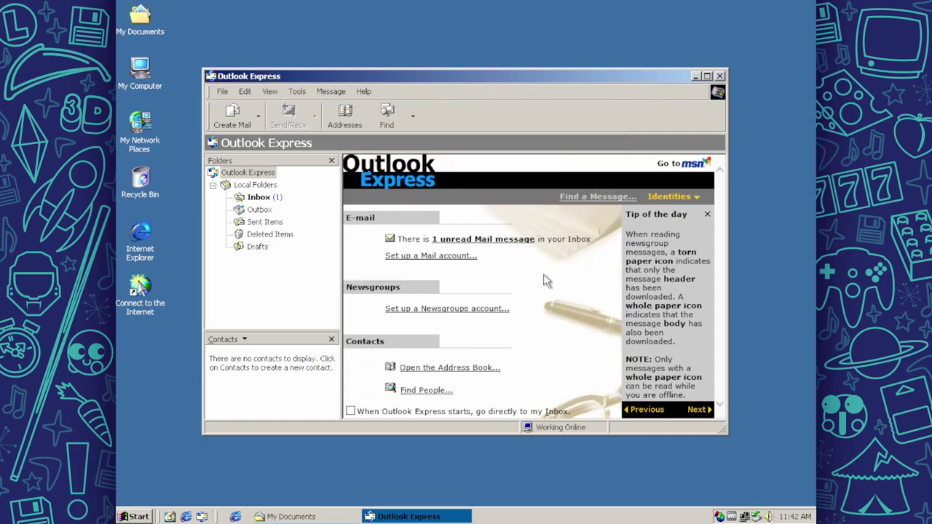
Maximize Outlook Express, view the unread welcome message in the Inbox, and slightly enlarge the message preview.
click(706, 76)
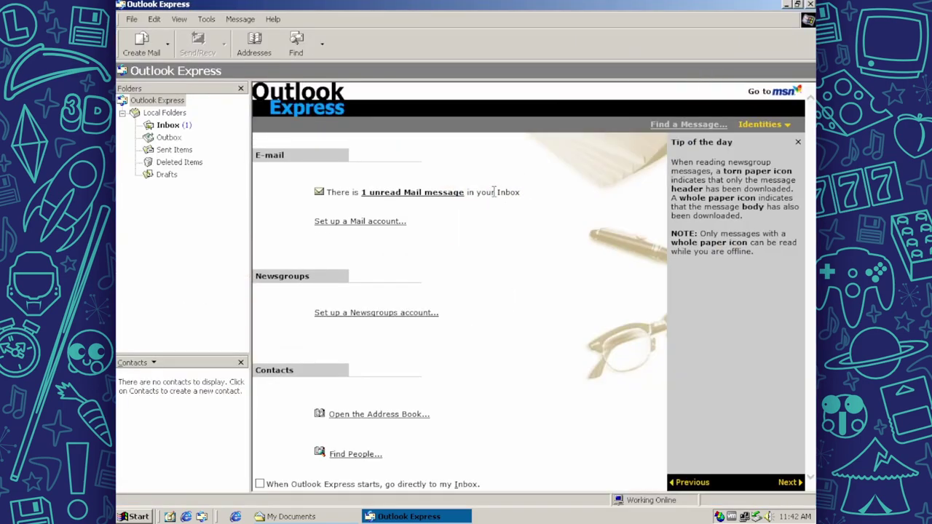
click(430, 195)
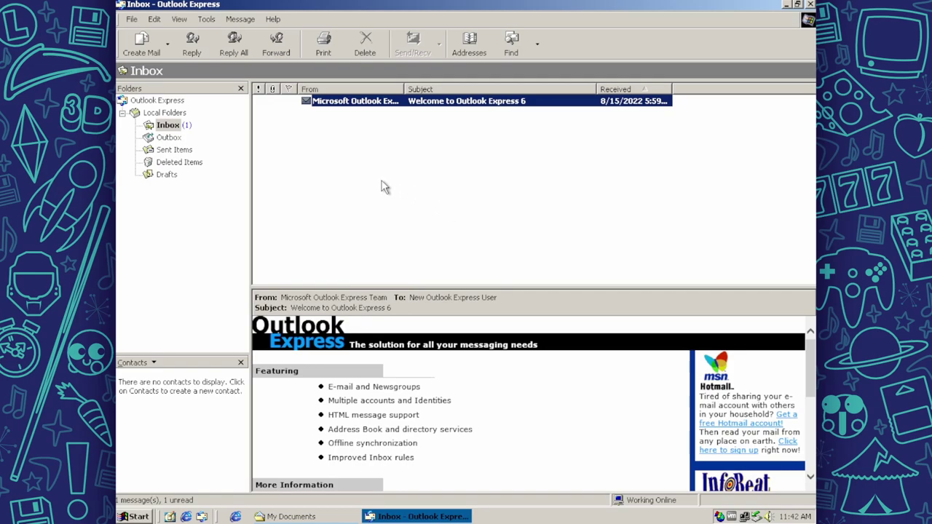
drag(327, 289, 326, 281)
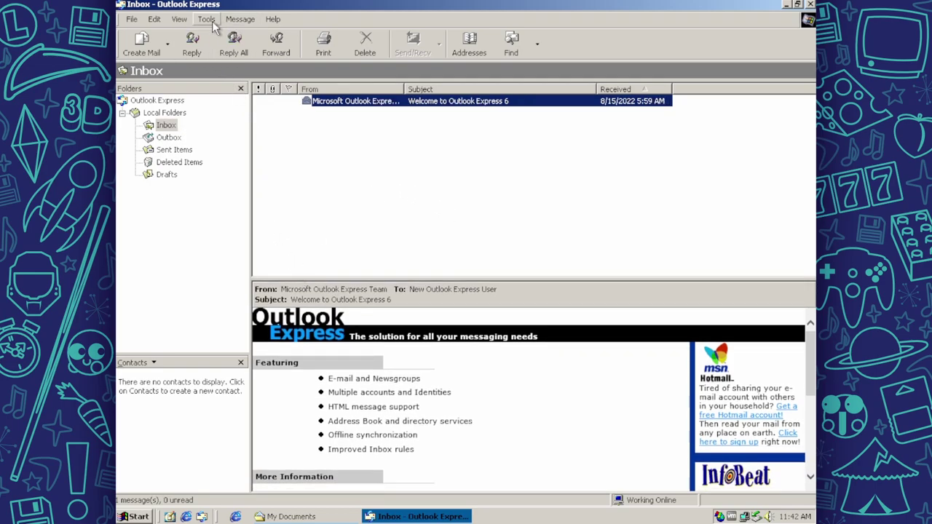
Inspect the New Identity dialog and the Main Identity's properties without creating an identity, and exit Outlook Express.
click(129, 21)
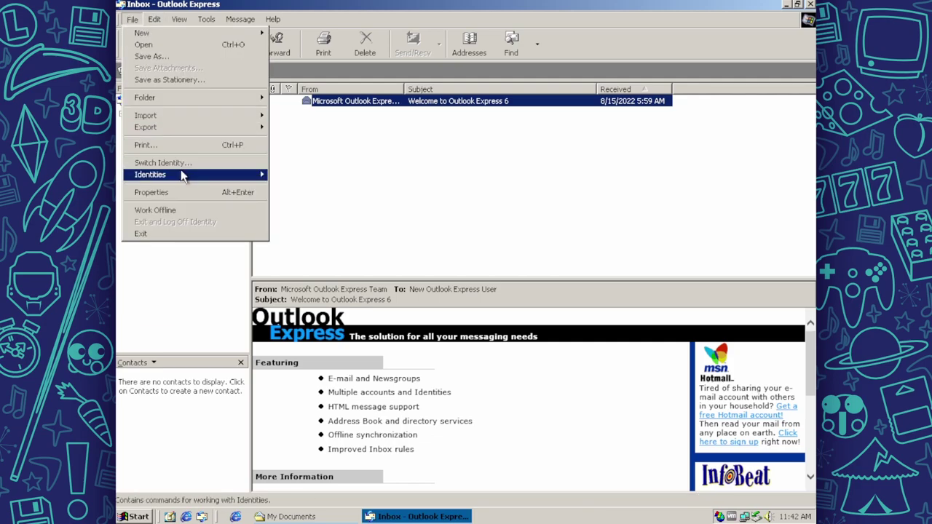
mouse_move(181, 174)
click(282, 185)
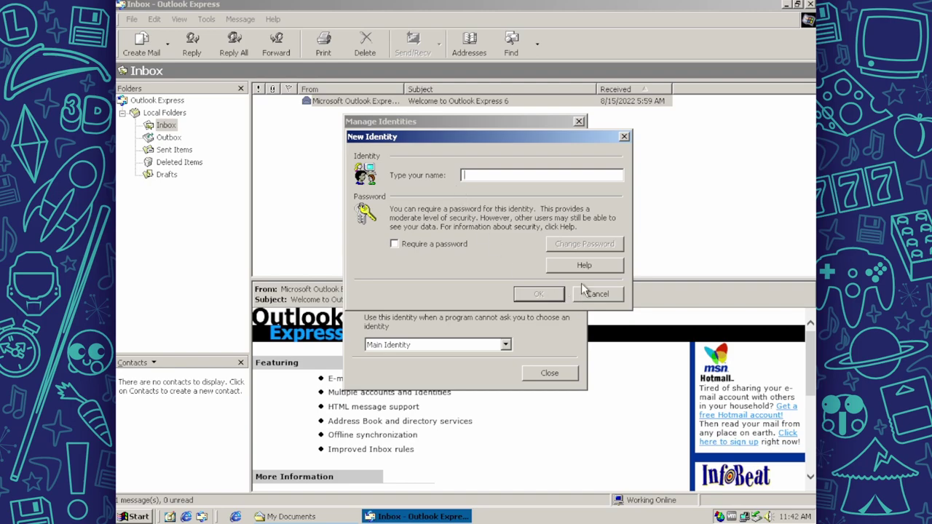
drag(465, 146, 439, 150)
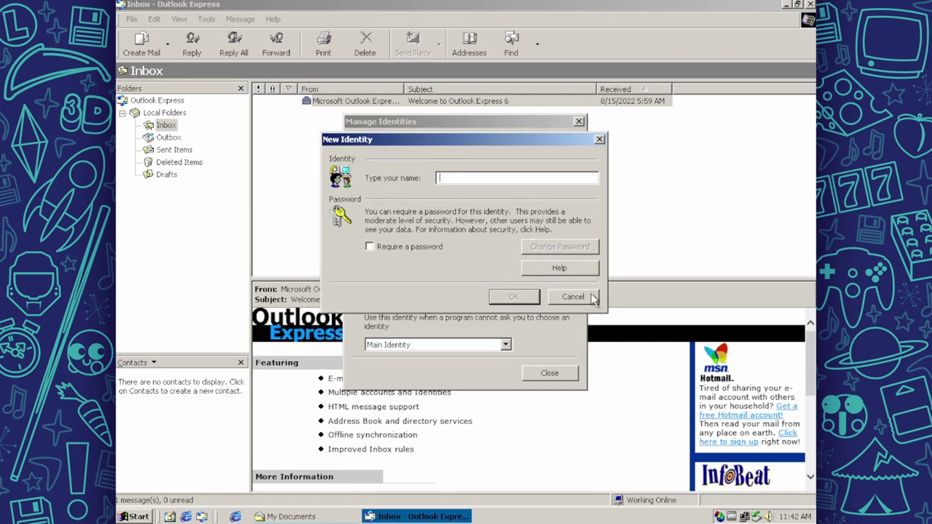
click(572, 297)
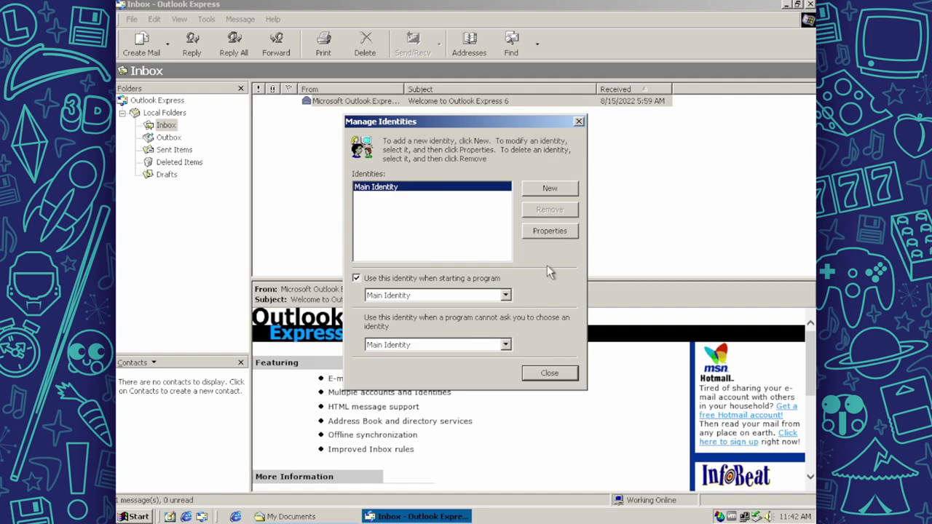
click(551, 232)
key(Return)
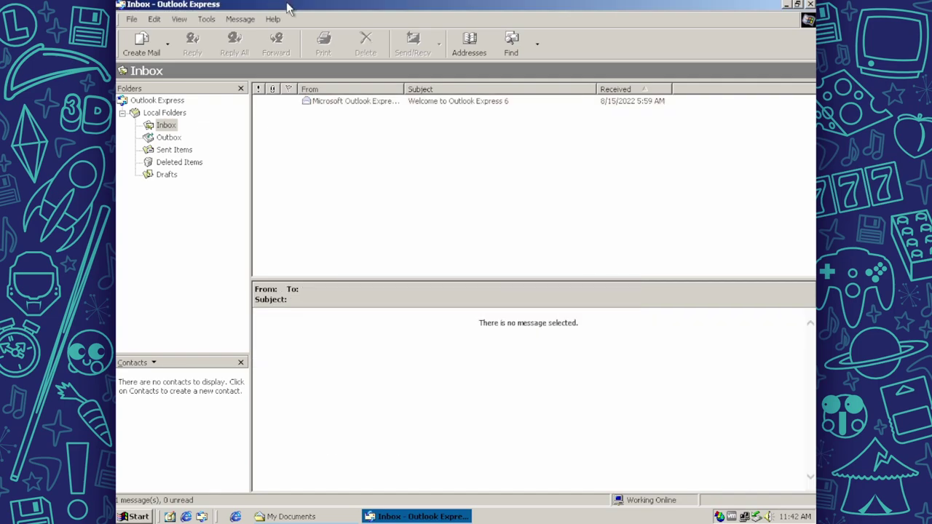
click(811, 5)
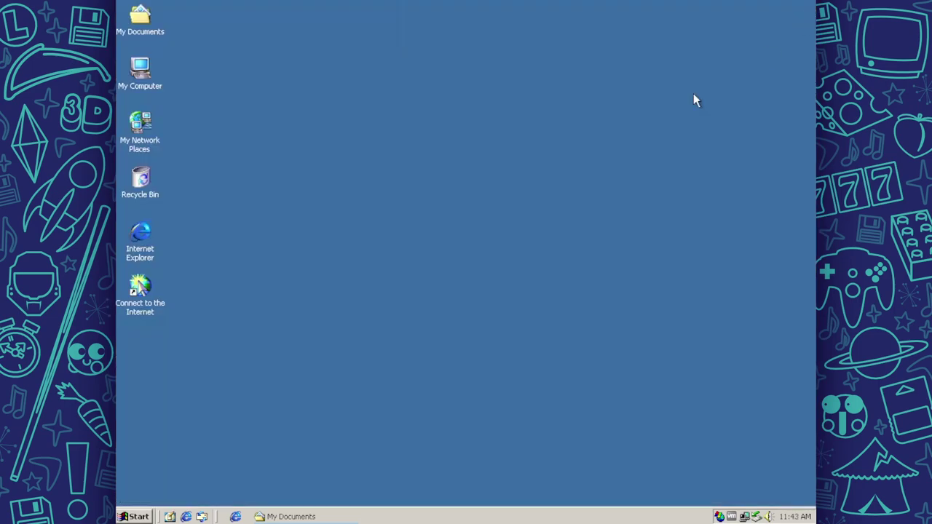
Browse the Start menu's Accessories programs and the Start button's context menus, and open the Open-Shell Menu settings.
click(140, 517)
mouse_move(211, 328)
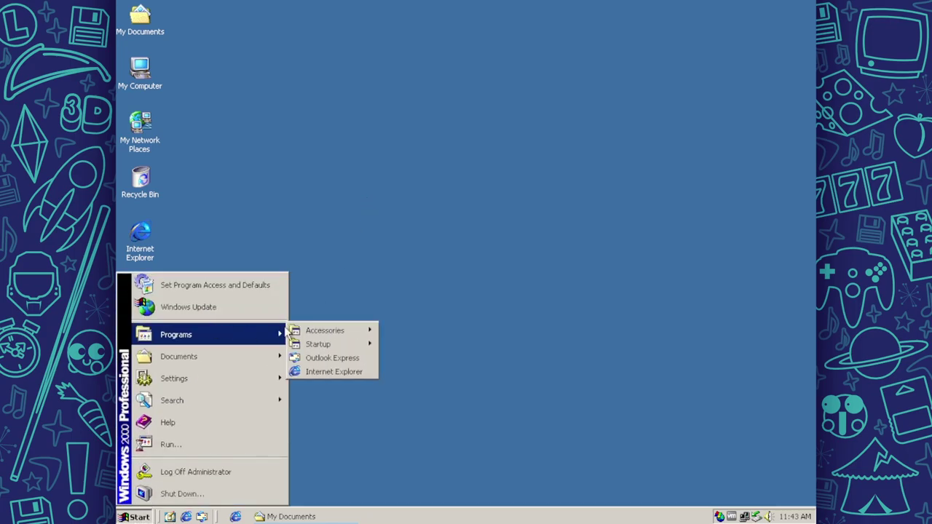
mouse_move(307, 333)
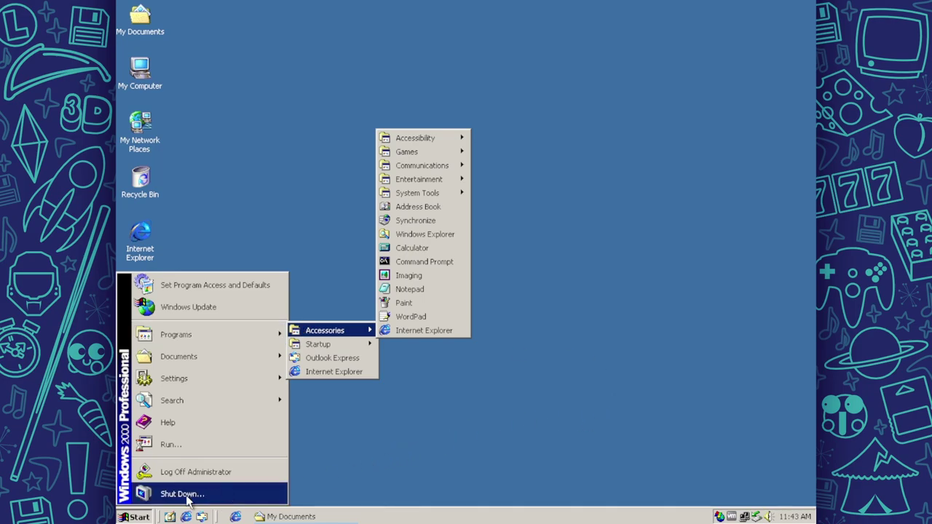
right_click(131, 517)
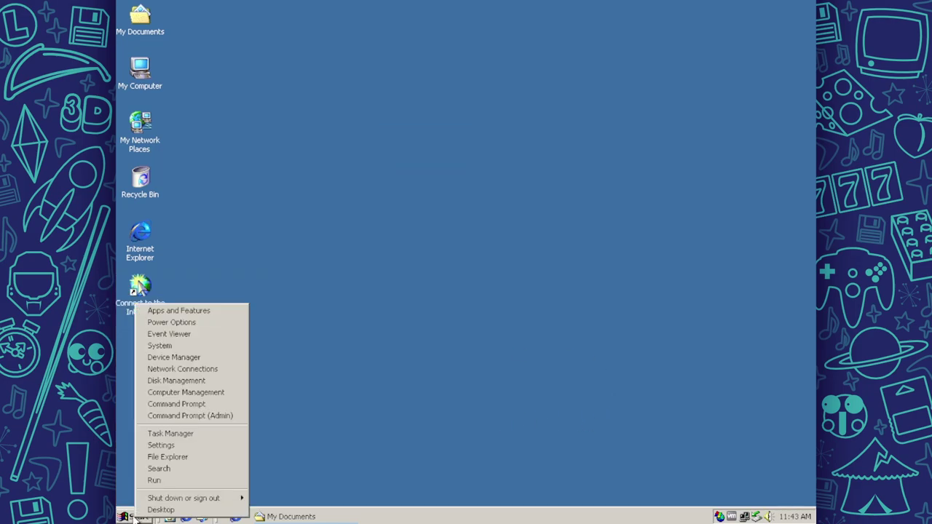
right_click(131, 517)
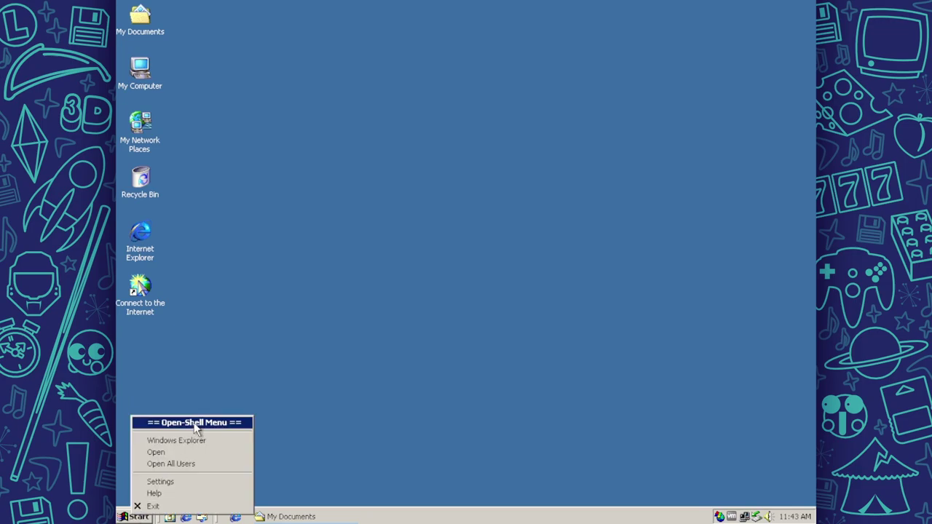
click(198, 482)
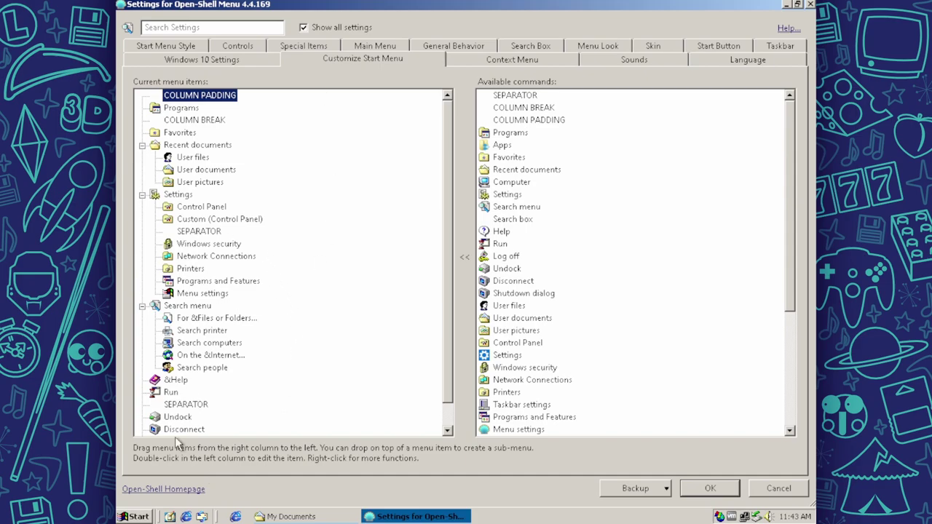
Review the Open-Shell Customize Start Menu, Context Menu and Menu Look settings, comparing them with the actual Start menu.
click(137, 517)
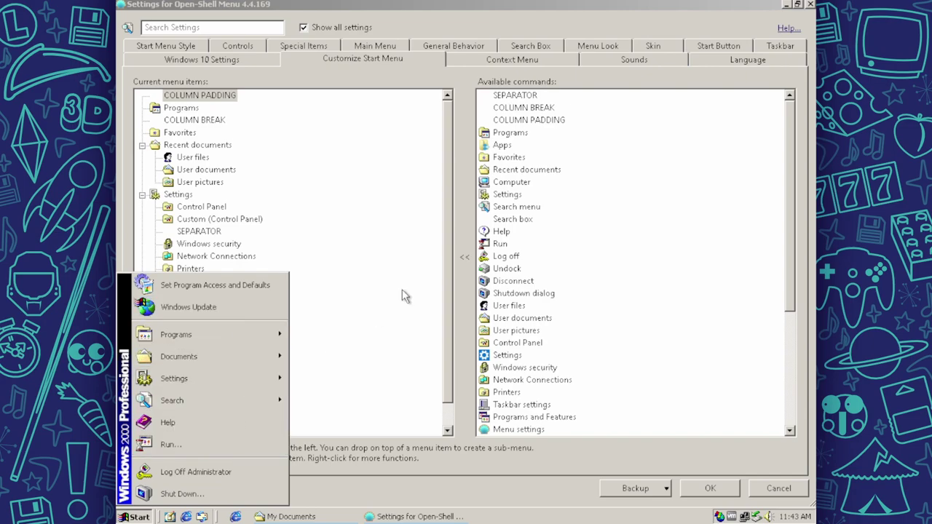
click(473, 60)
click(473, 60)
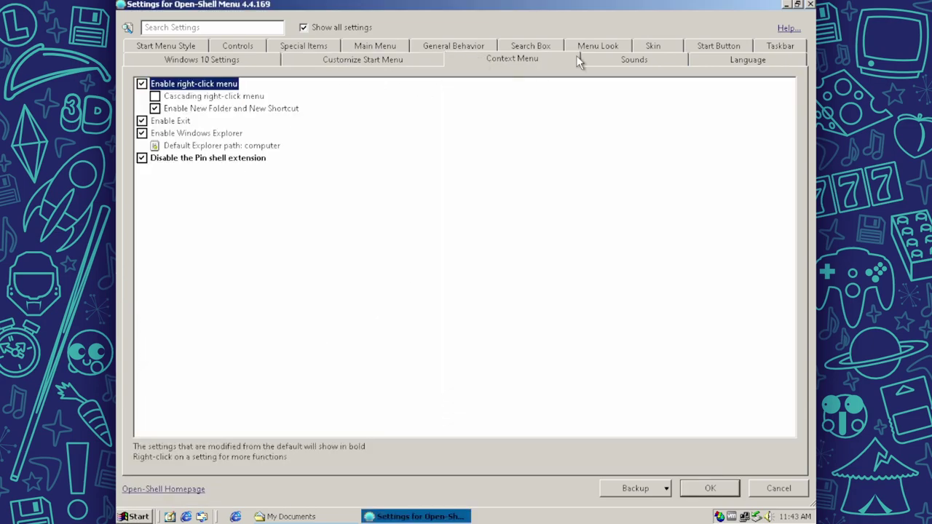
click(591, 51)
click(142, 514)
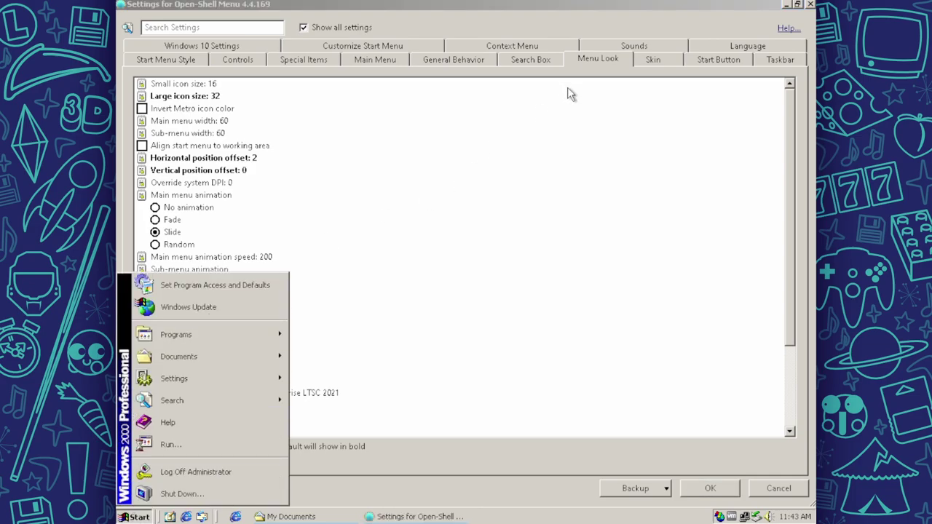
Try the Windows 98 variation of the ClassicC skin and preview it in the Start menu.
click(652, 59)
click(138, 516)
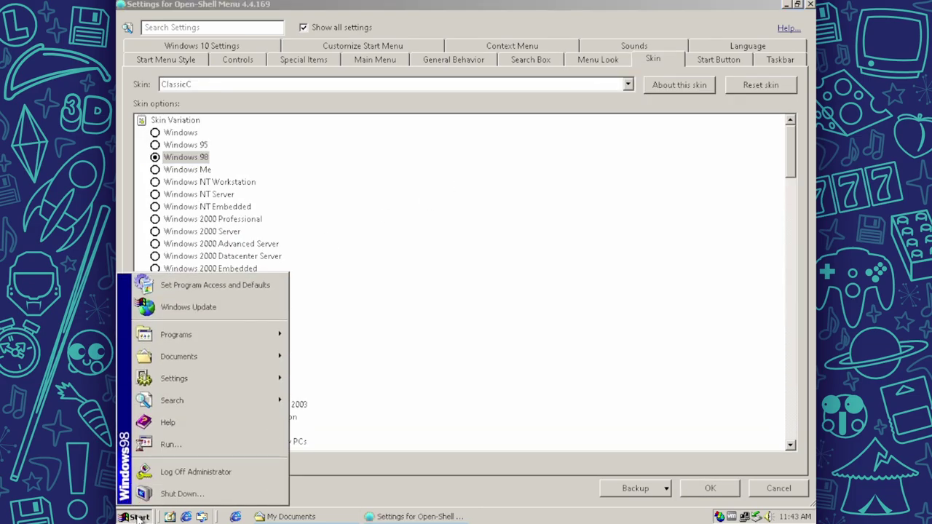
click(139, 516)
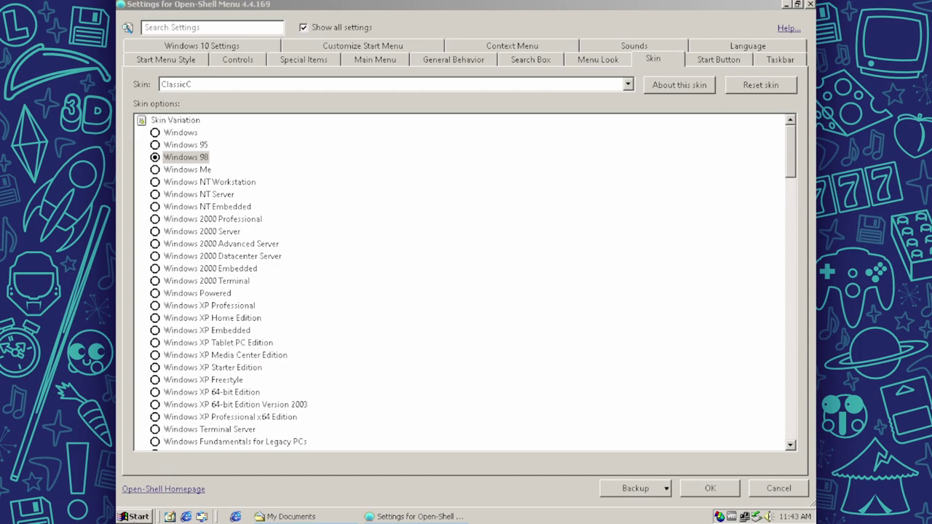
click(134, 516)
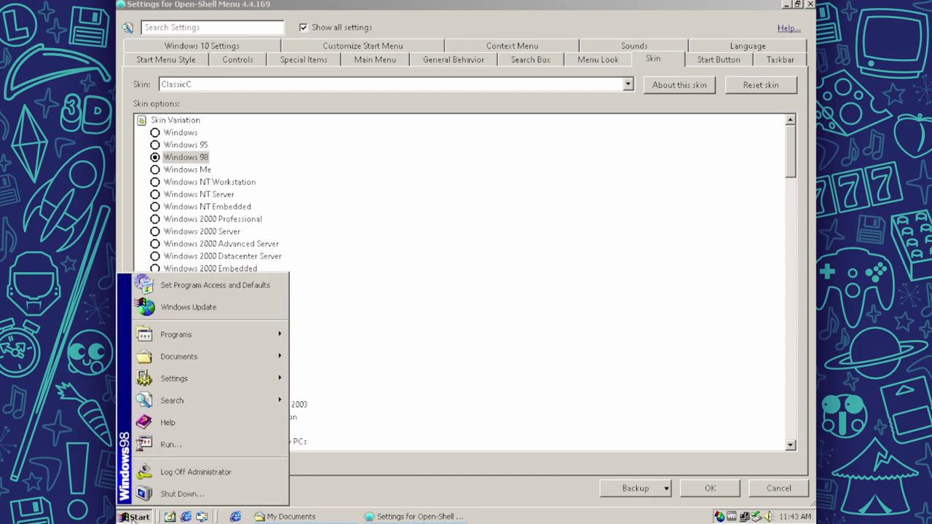
click(136, 516)
Try the Windows 2000 Server and Windows 2000 Advanced Server skin variations, previewing the Start menu.
click(182, 207)
click(193, 231)
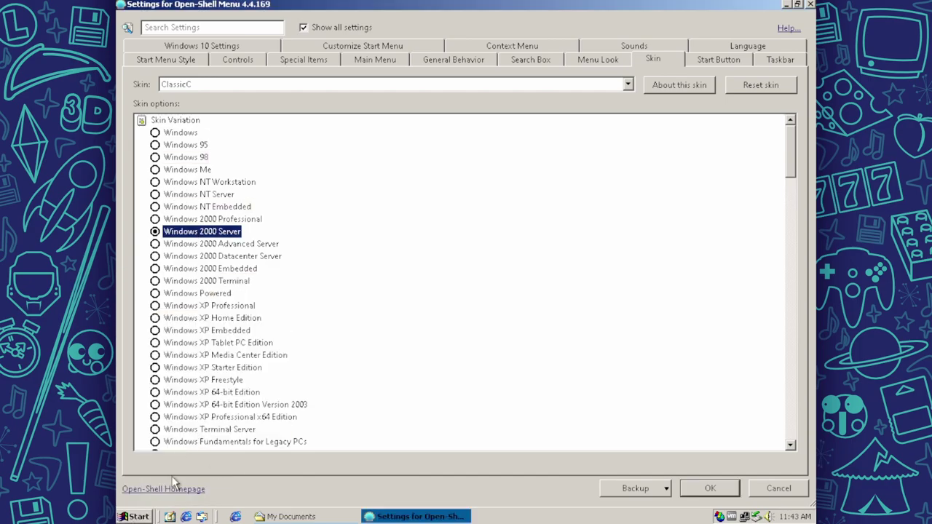
click(212, 244)
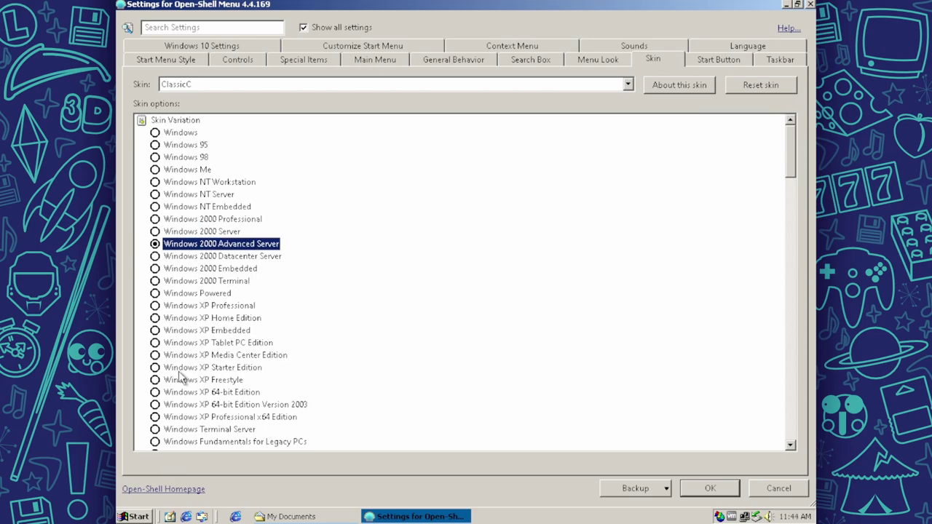
click(135, 516)
click(136, 517)
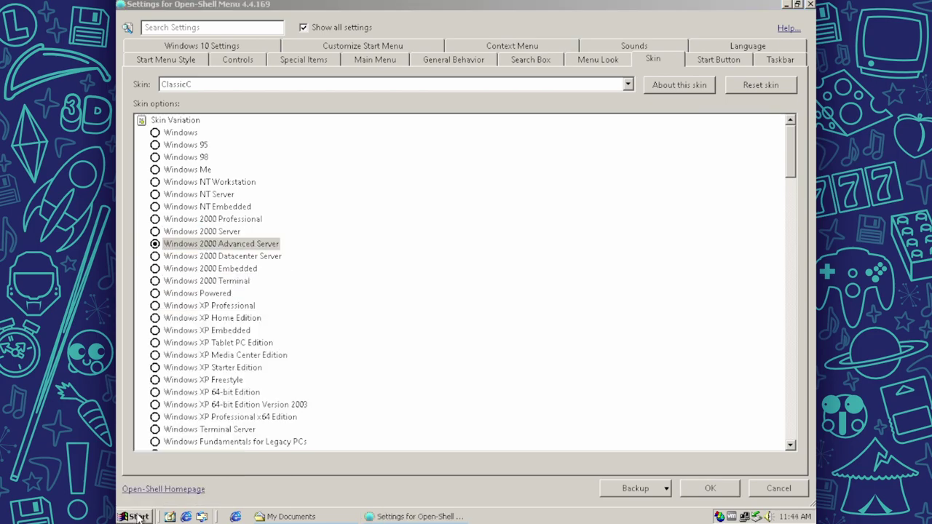
Select the Windows Powered skin variation and preview it in the Start menu.
click(187, 295)
click(139, 517)
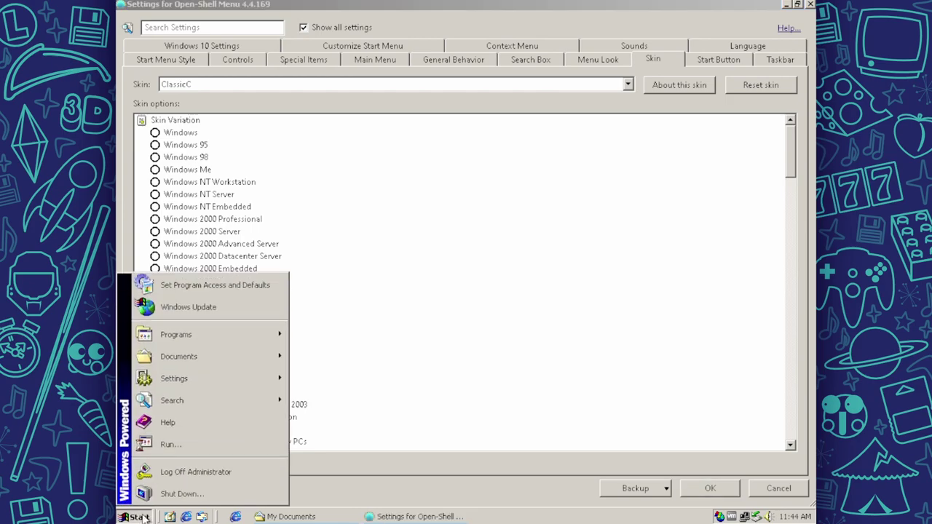
click(140, 516)
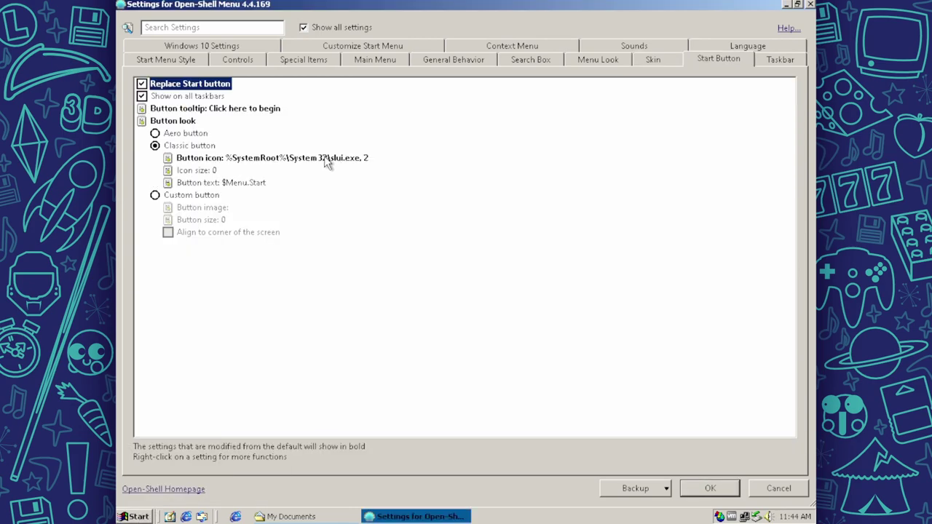
Open the classic Start button's icon setting for editing and browse for an icon.
click(327, 162)
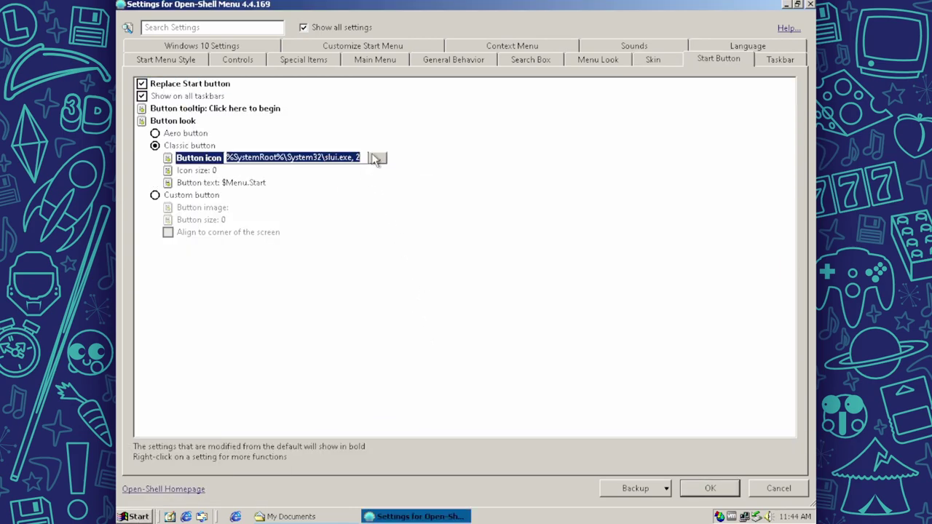
click(377, 158)
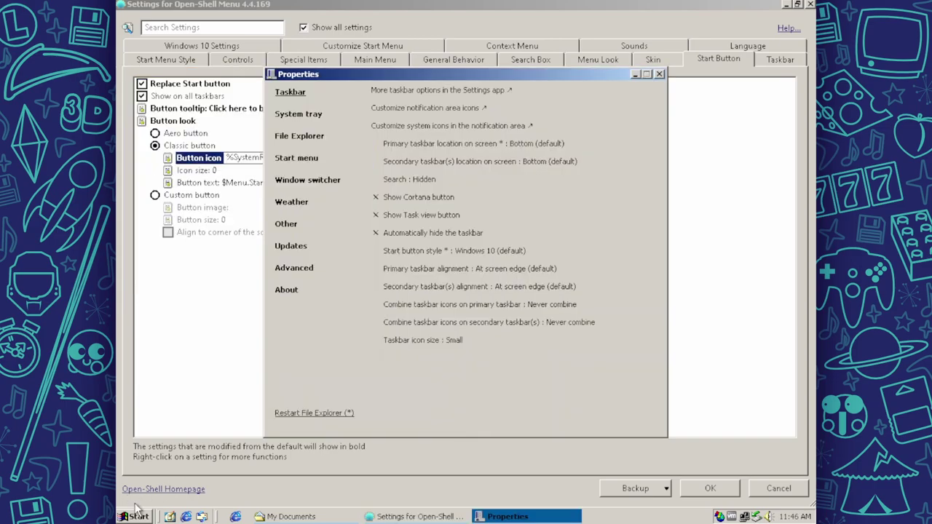
Try repeatedly to bring up the Windows Start menu from the taskbar's Start button.
click(136, 516)
click(136, 517)
click(136, 517)
click(136, 517)
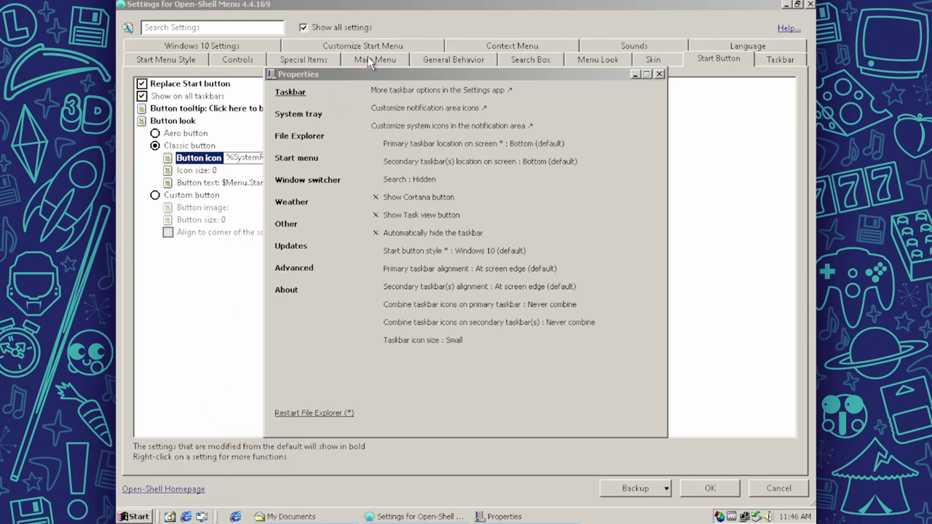
Set Shift+Click to open the Windows Start Menu, save the Open-Shell settings and test the Start button.
click(438, 61)
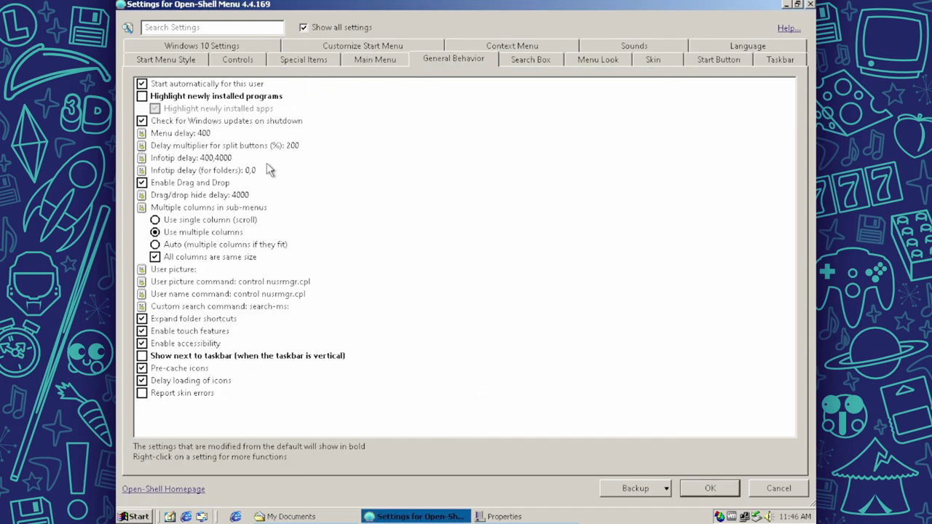
click(238, 59)
click(178, 185)
key(super)
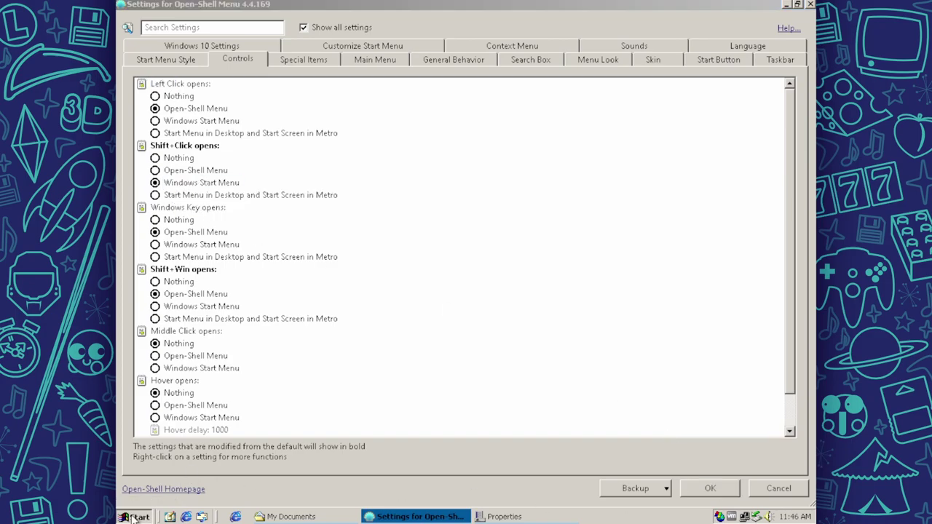
key(Escape)
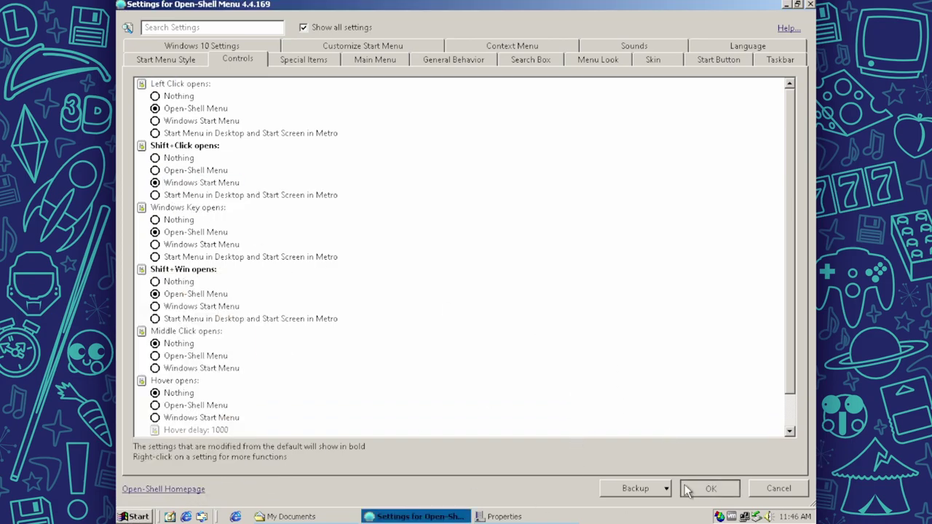
click(709, 488)
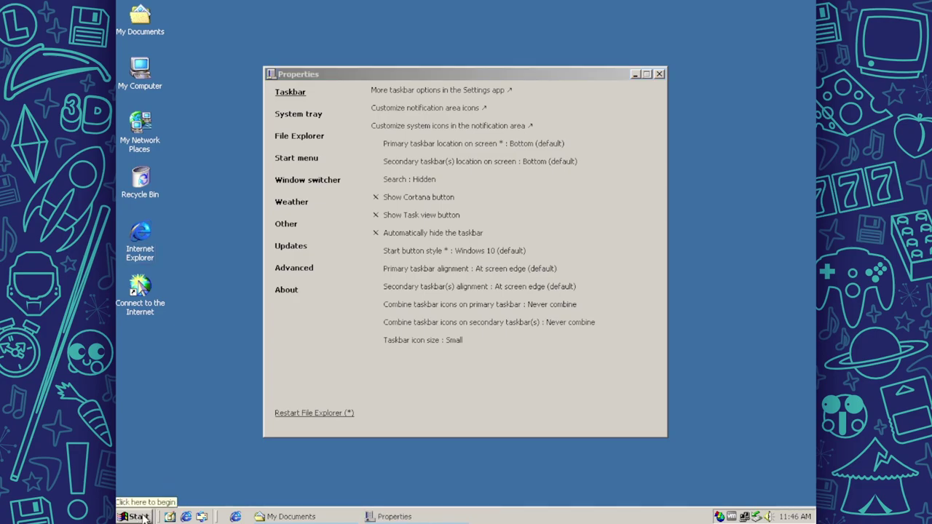
click(142, 516)
click(143, 516)
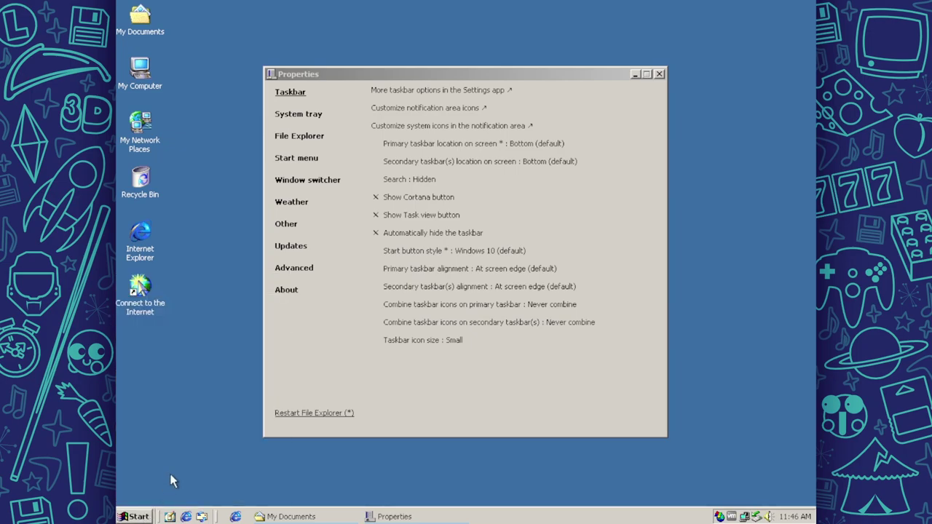
Try to open a recent Gatekeeper Crack file from Windows search, close Notepad, and bring the recent activities up again.
key(super+s)
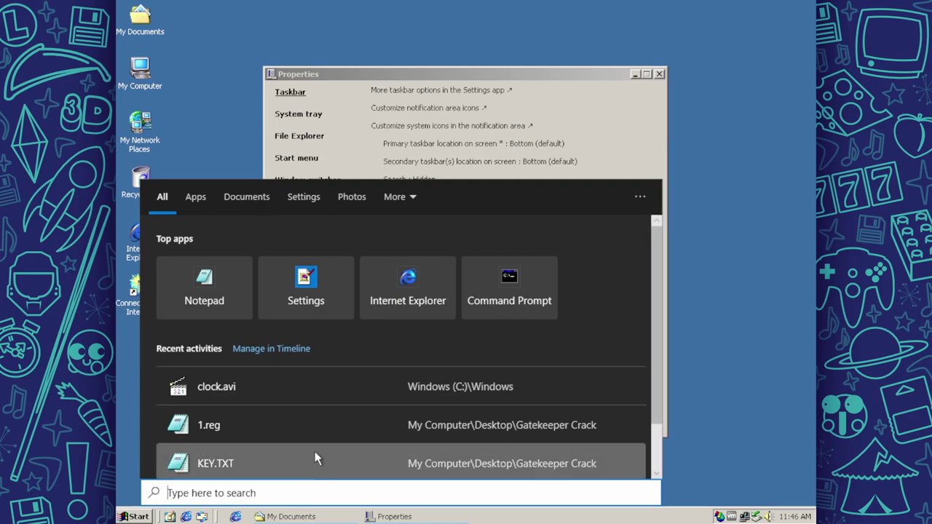
scroll(340, 364, down, 1)
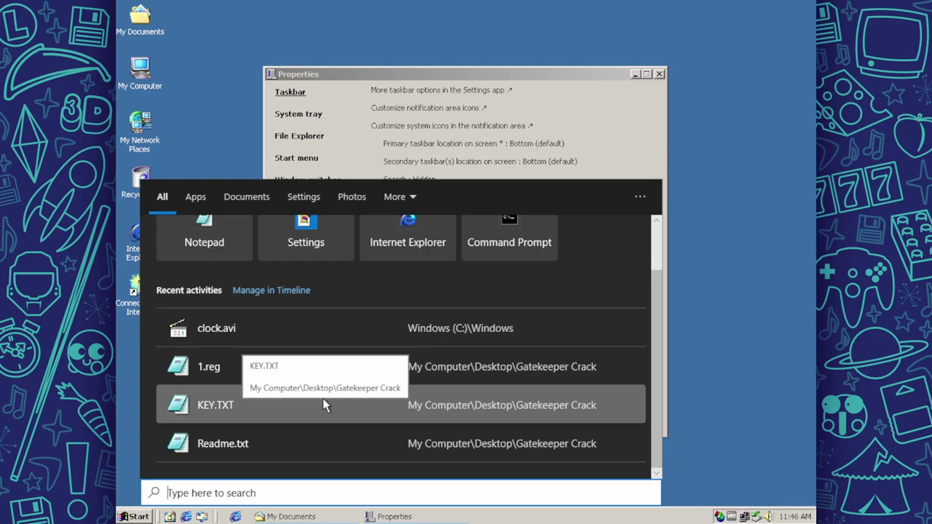
click(481, 382)
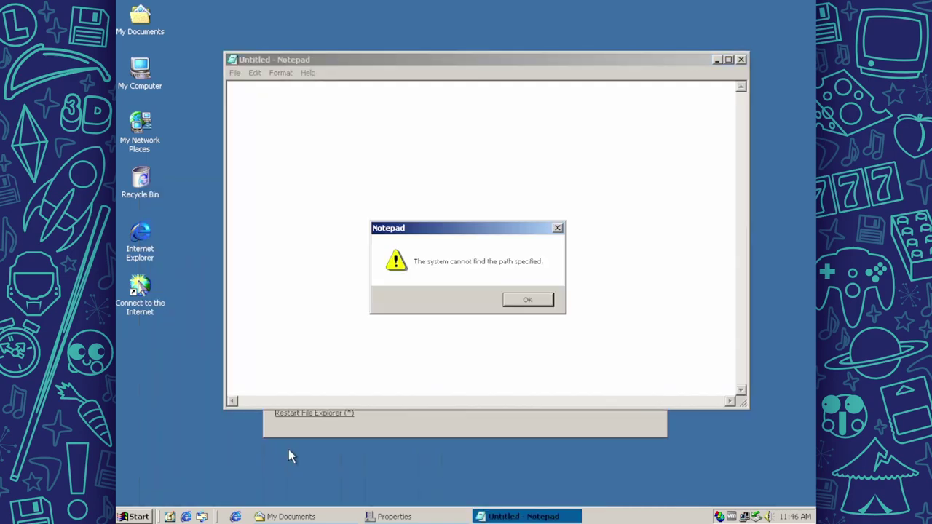
click(547, 301)
click(741, 59)
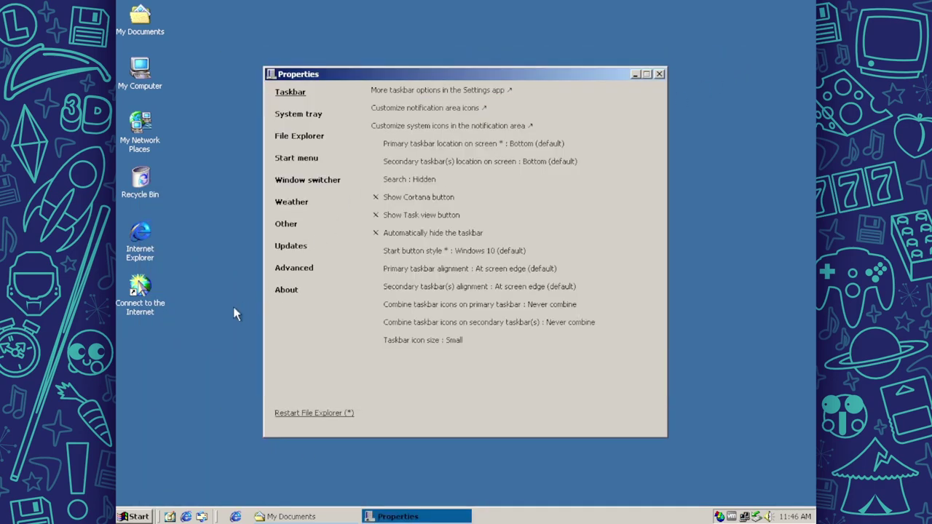
key(super+s)
scroll(299, 415, down, 1)
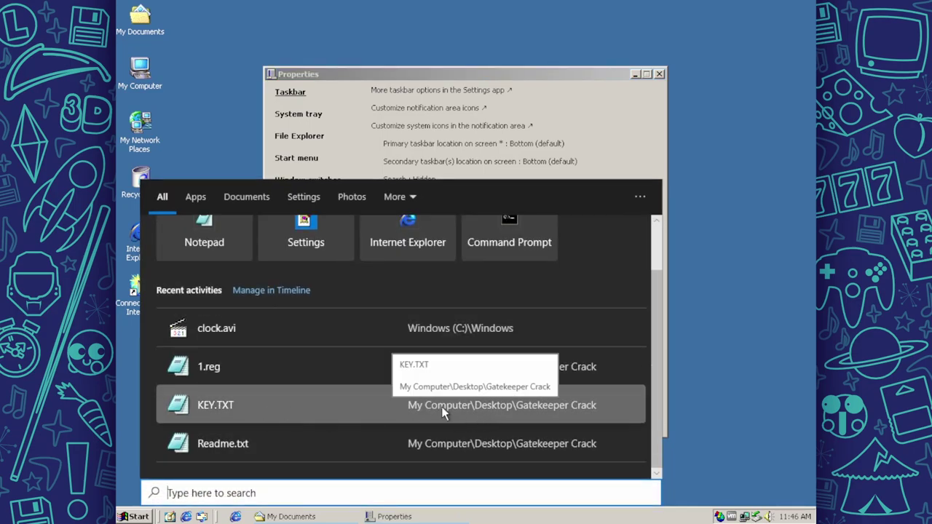
Look through the Start menu, Window switcher, Weather and Advanced sections of the taskbar Properties, and close the window.
click(299, 137)
click(299, 158)
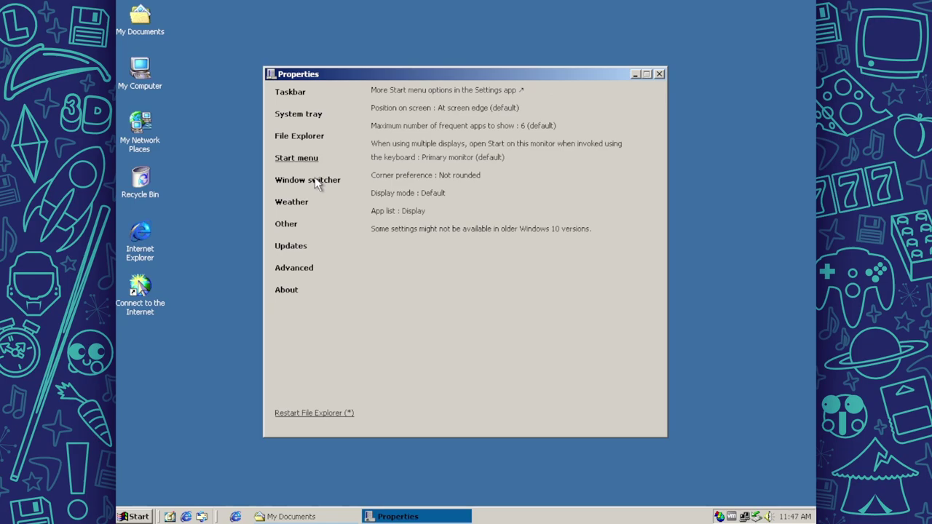
click(316, 184)
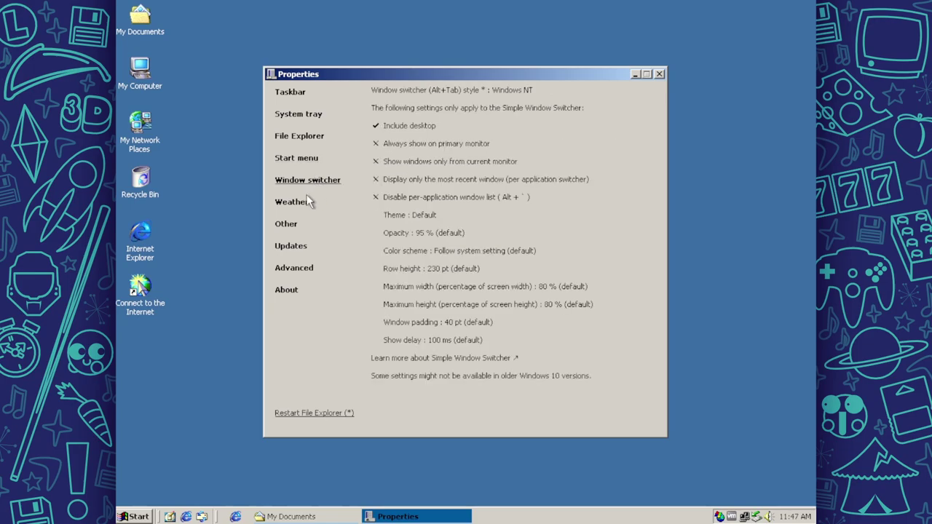
click(308, 201)
click(294, 268)
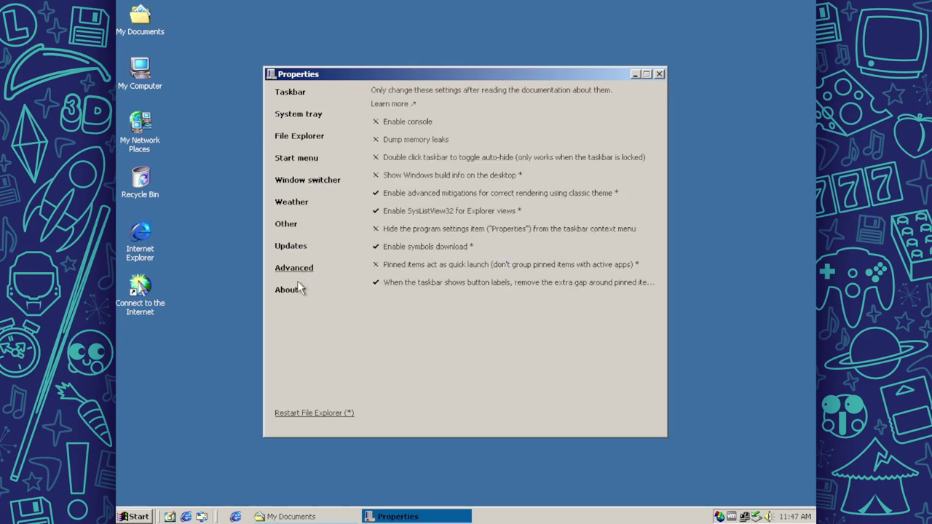
click(659, 74)
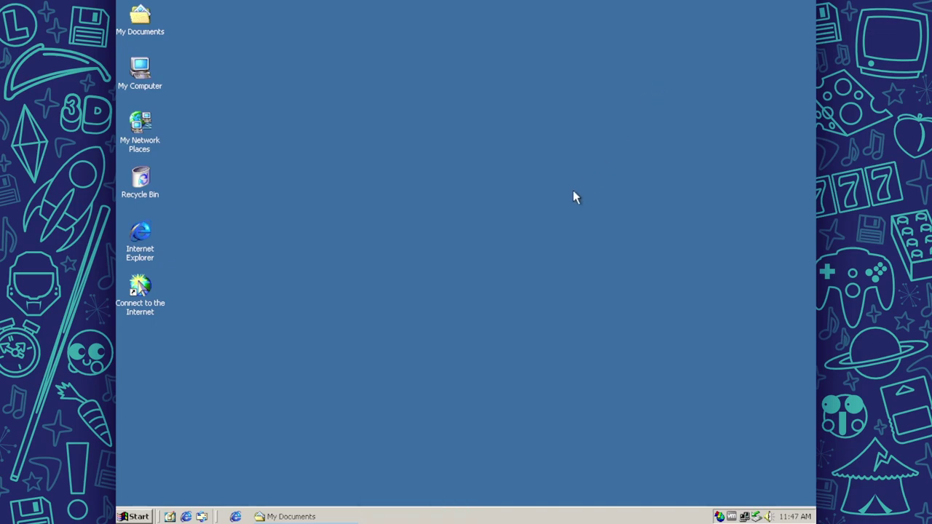
Inspect the taskbar's context menus and its New toolbar folder chooser without adding a toolbar.
right_click(235, 516)
right_click(212, 516)
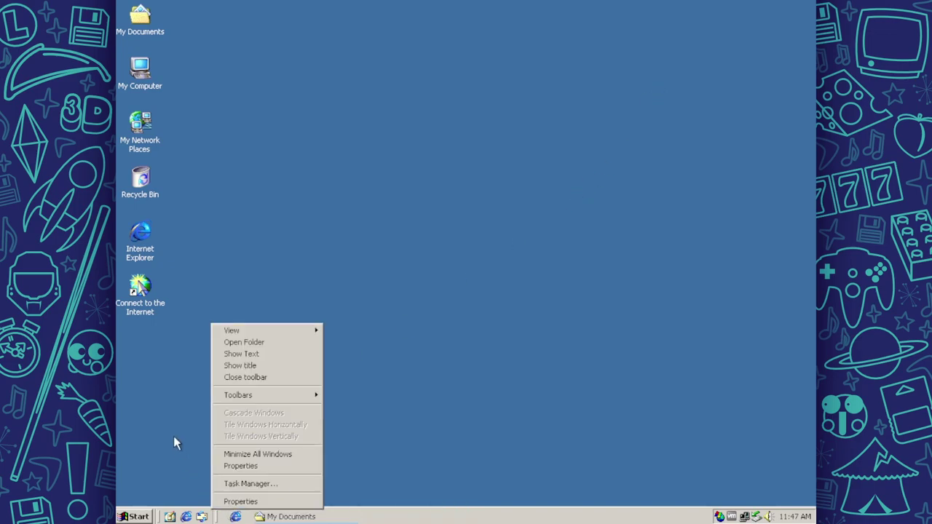
click(183, 381)
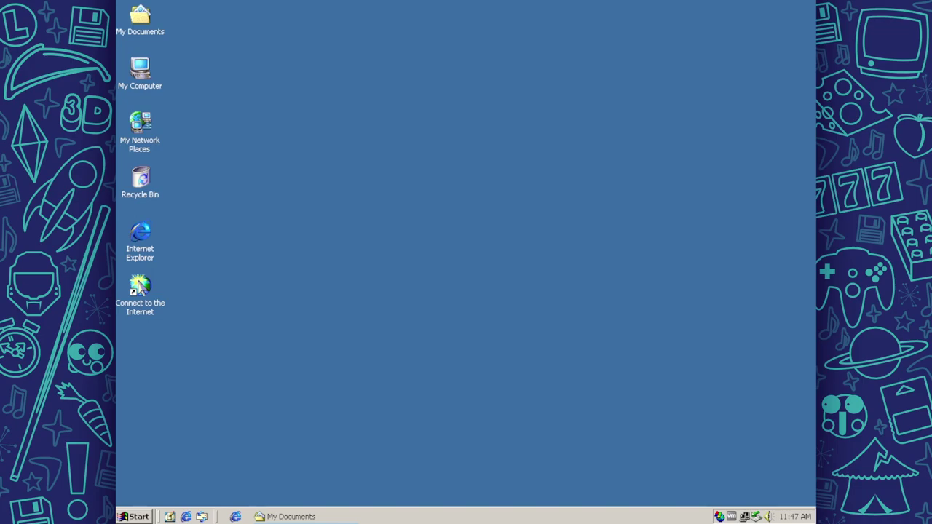
right_click(570, 515)
mouse_move(610, 409)
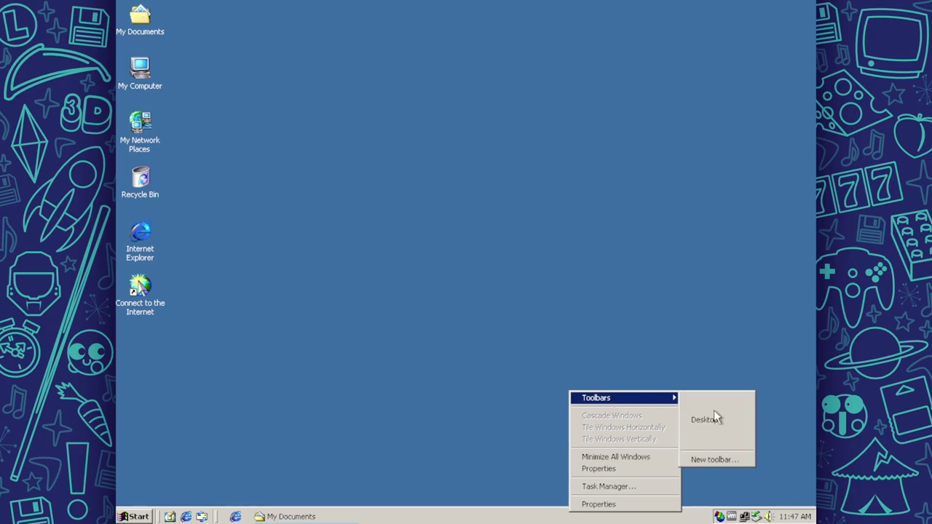
click(712, 464)
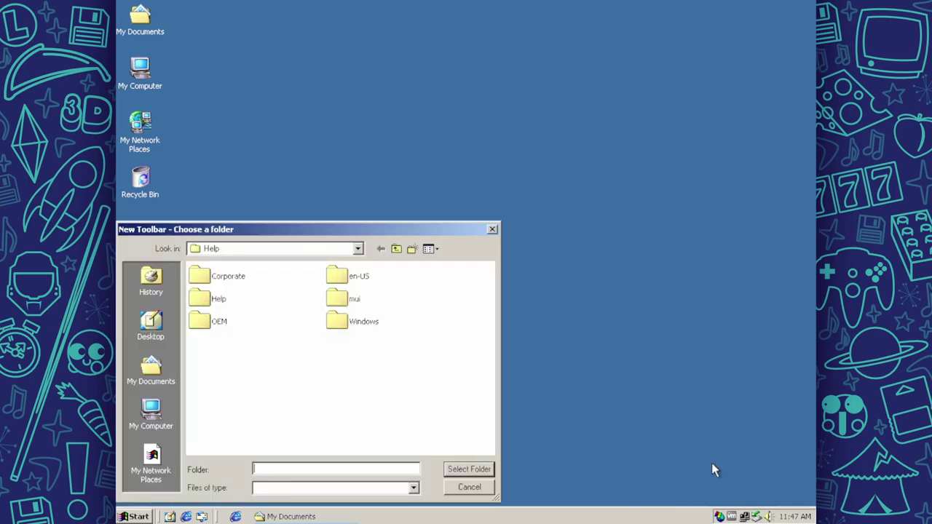
click(472, 489)
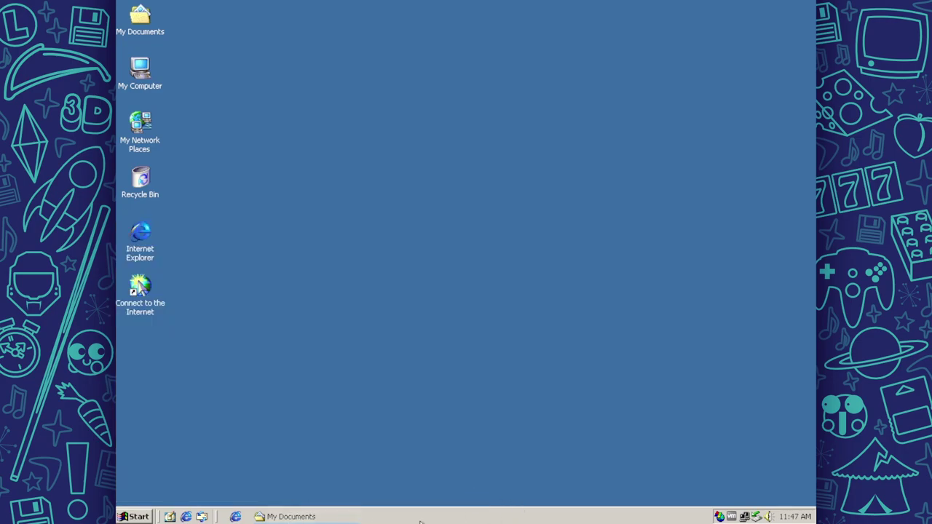
Check the Quick Launch Show Desktop shortcut's properties and file location, closing the Desktop folder window.
right_click(170, 516)
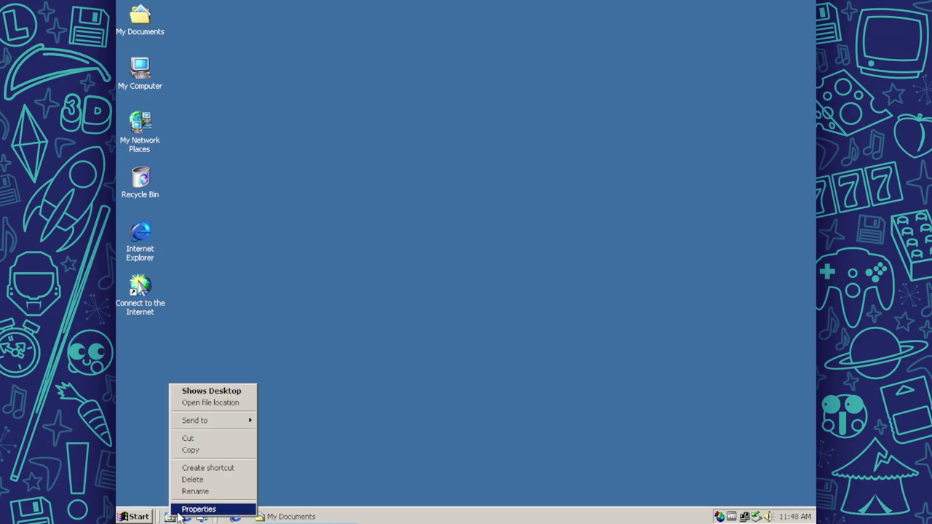
click(178, 511)
click(333, 489)
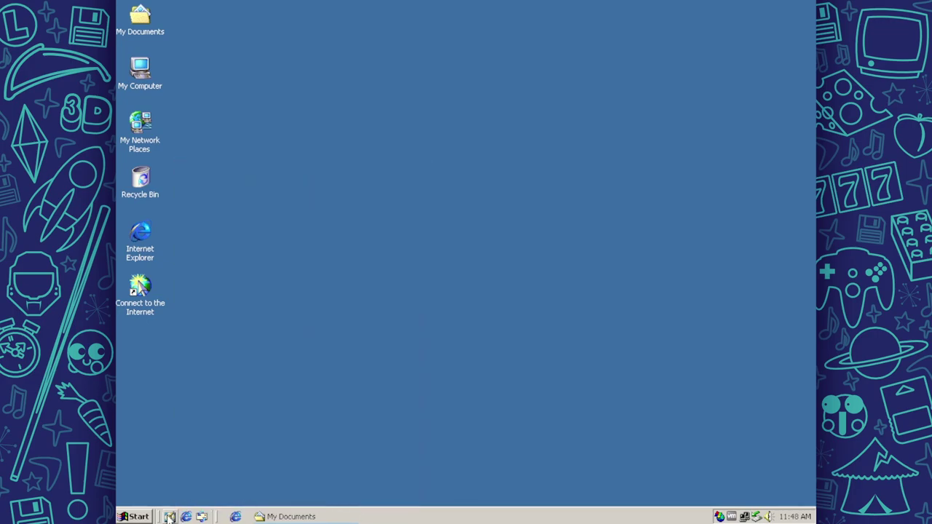
right_click(167, 515)
click(216, 404)
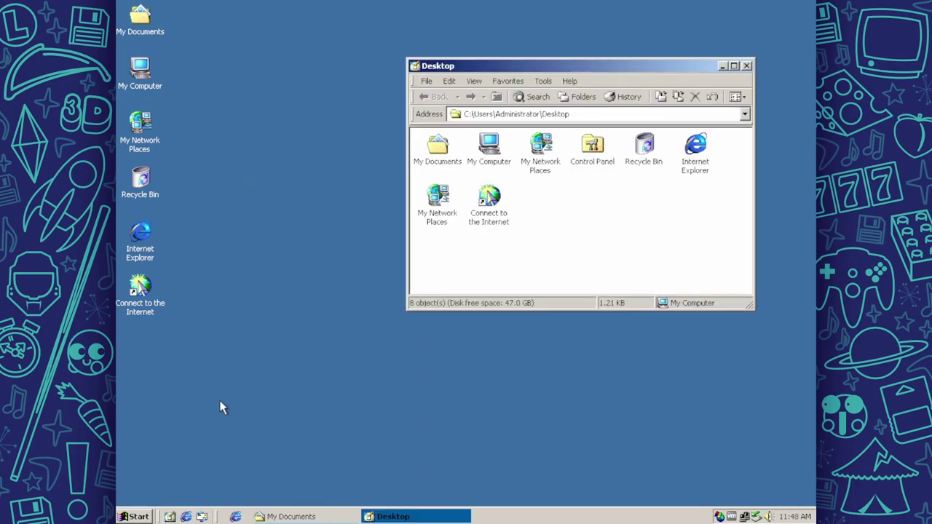
click(746, 66)
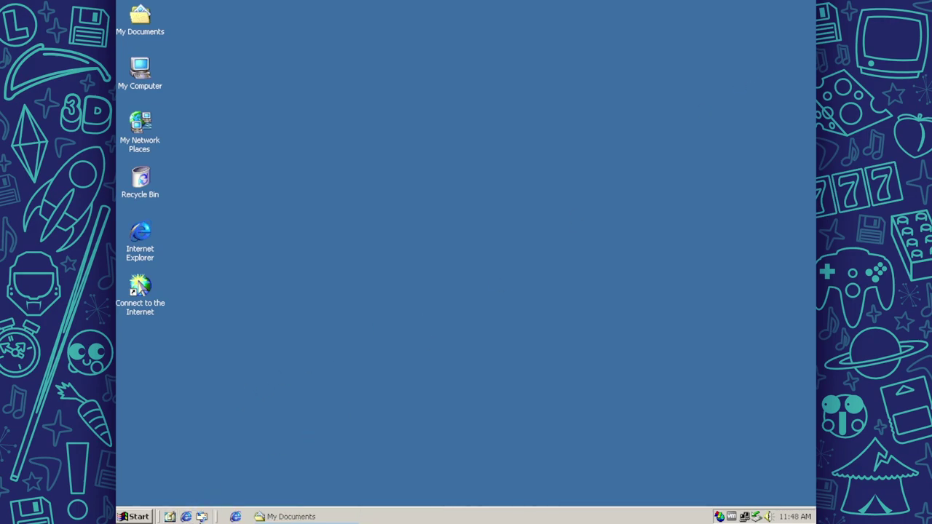
Try to resize and reposition the Quick Launch toolbar and enlarge the taskbar's height.
drag(217, 516, 236, 517)
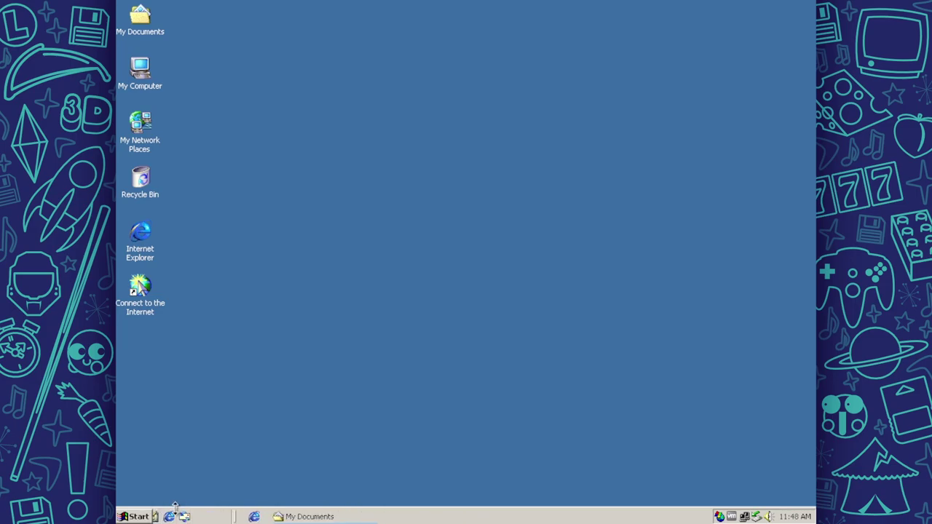
drag(248, 499, 240, 439)
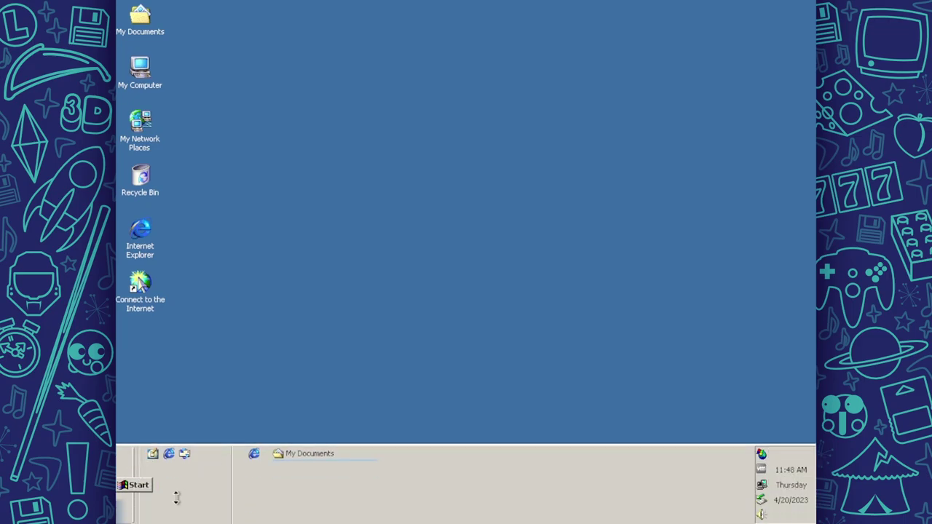
drag(143, 518, 175, 518)
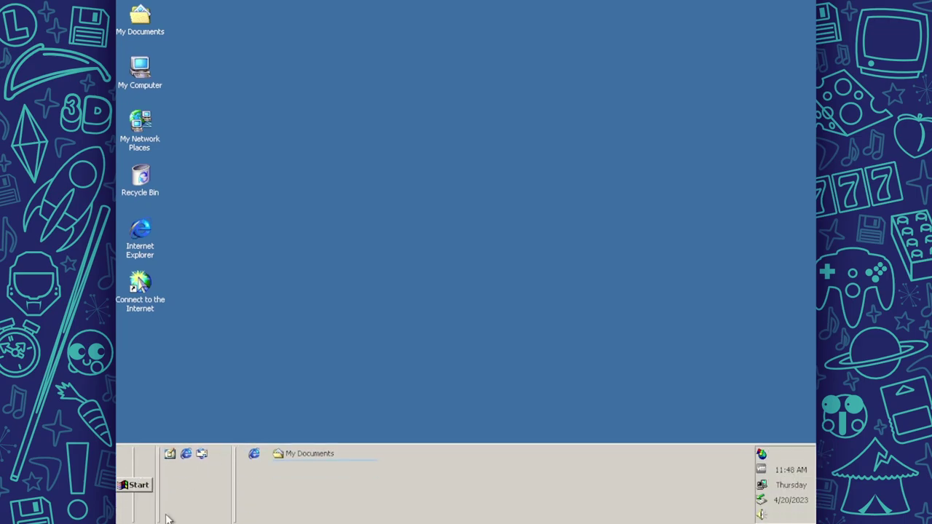
Run winver to view the About Windows dialog, move it toward the middle of the desktop, and close it.
right_click(134, 517)
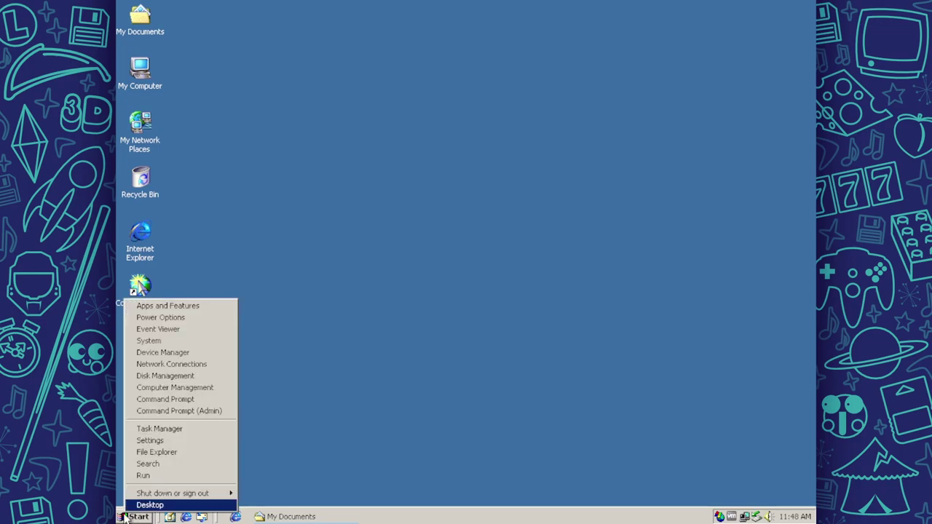
click(153, 477)
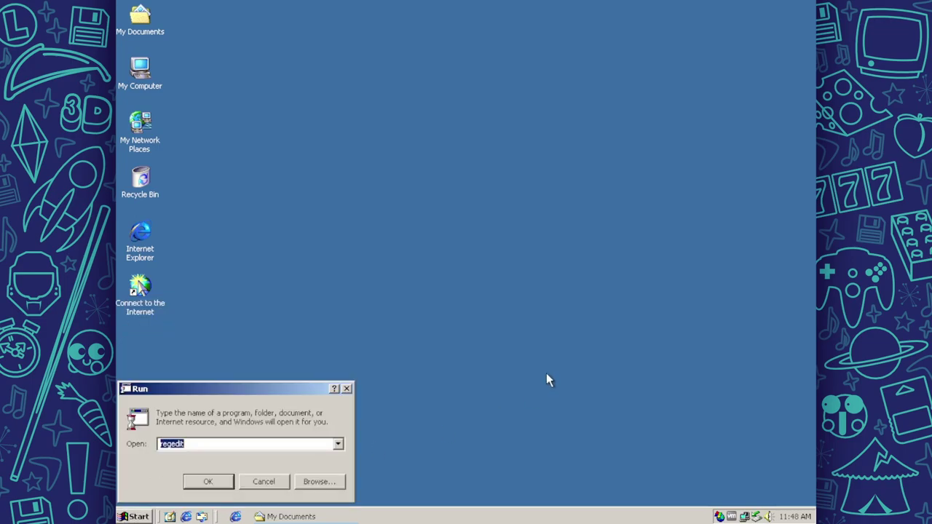
text(winver)
key(Return)
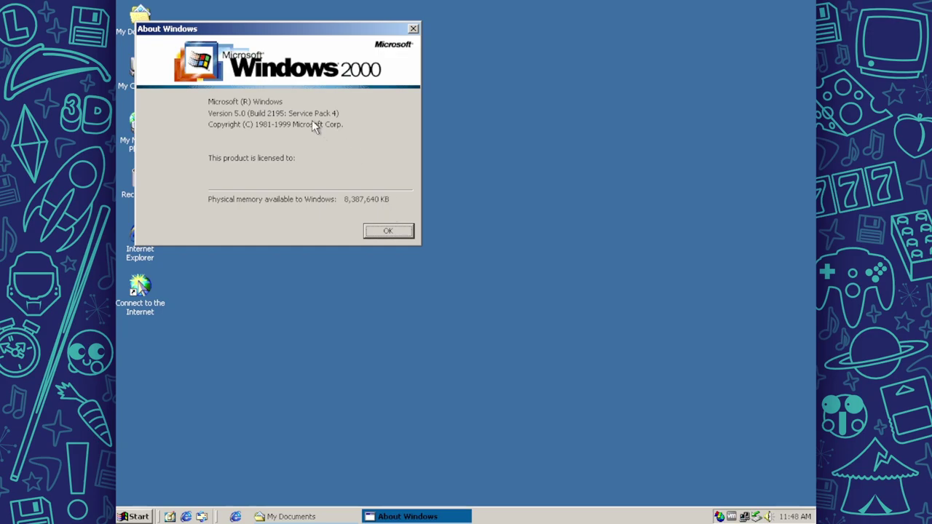
drag(300, 30, 484, 67)
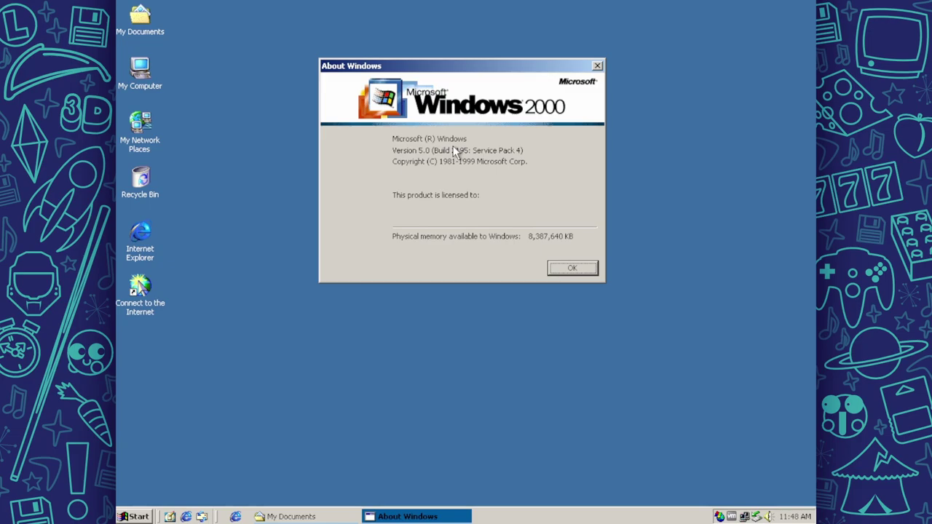
click(572, 269)
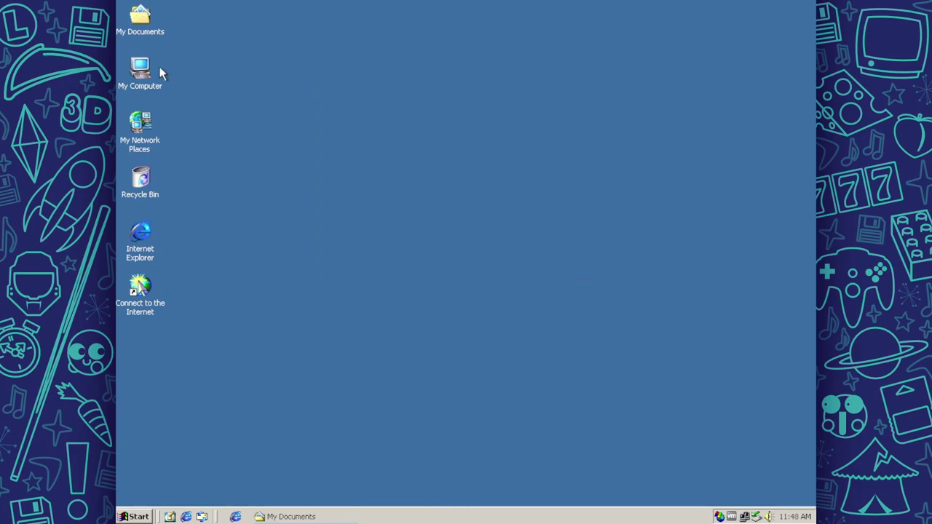
Open My Computer's properties and maximize the About page to examine the device and Windows specifications.
right_click(140, 68)
click(200, 202)
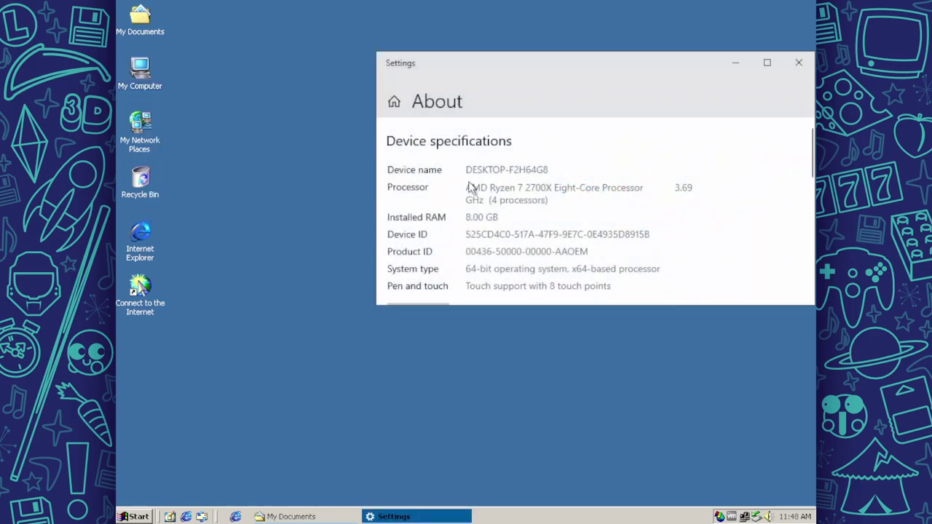
drag(553, 308, 538, 484)
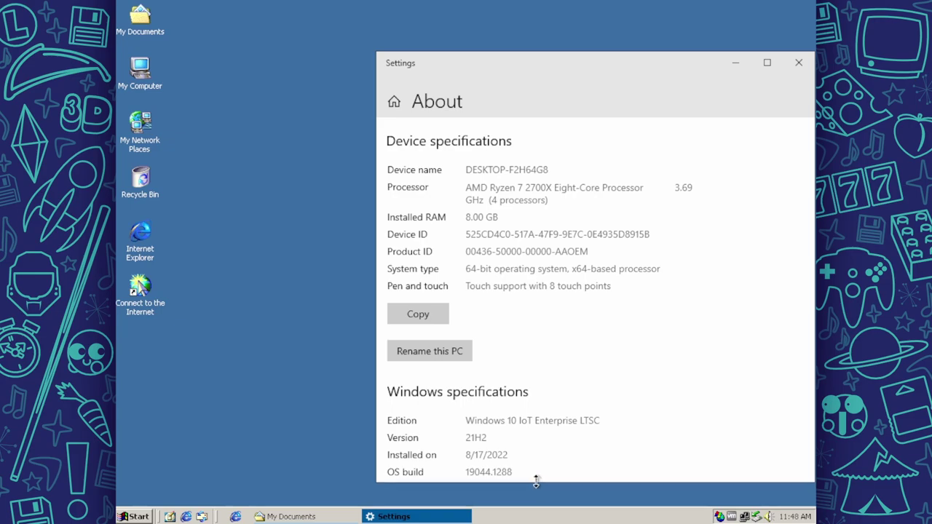
key(super+Up)
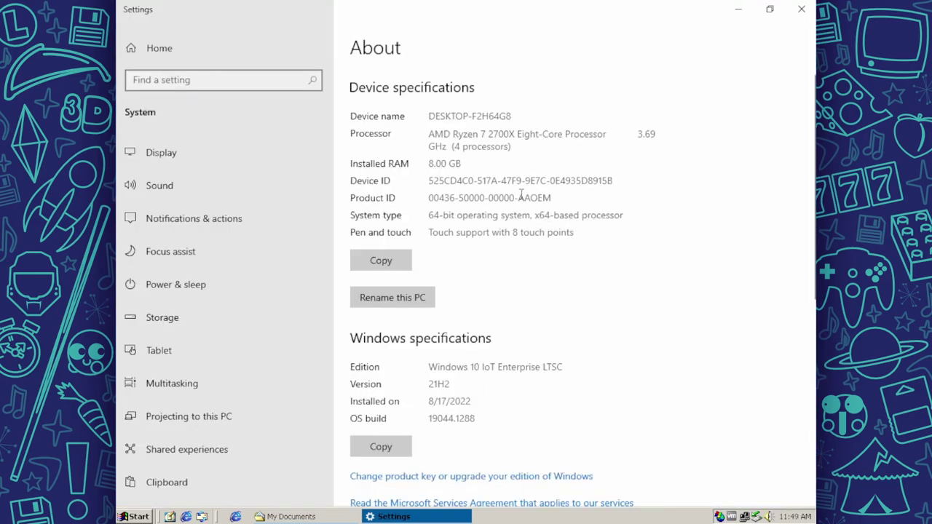
Review the Windows specifications and related settings on the About page, and close Settings.
scroll(503, 207, down, 3)
scroll(484, 187, up, 1)
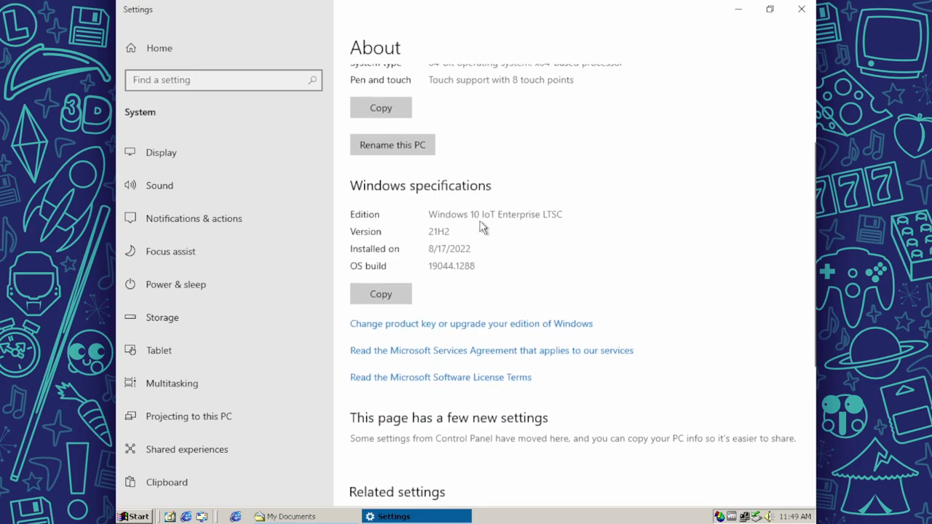
drag(481, 221, 496, 224)
click(509, 221)
scroll(566, 289, down, 4)
scroll(567, 287, up, 1)
scroll(570, 289, up, 4)
scroll(570, 288, down, 1)
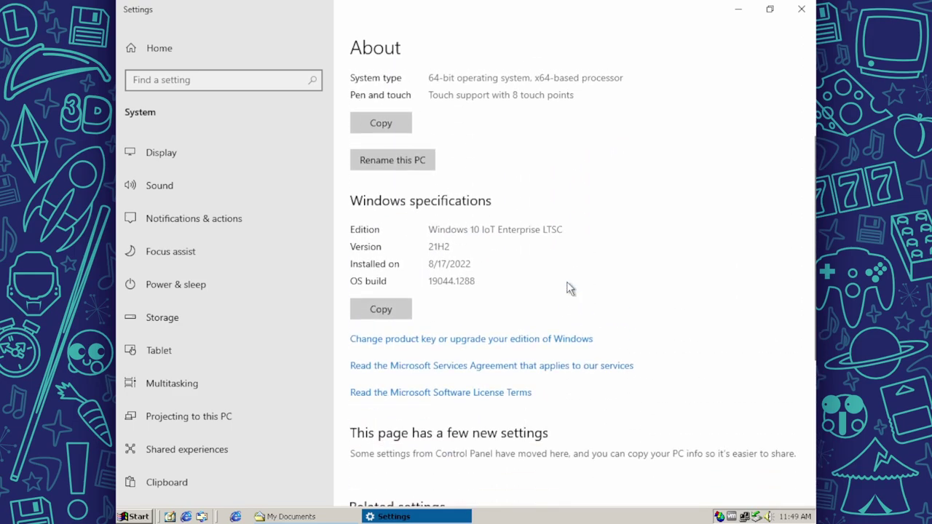
scroll(570, 288, down, 2)
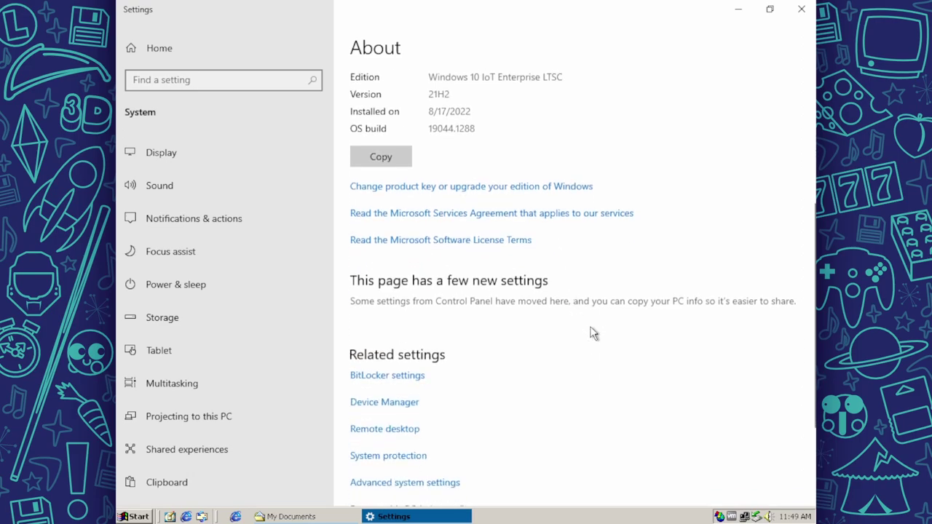
scroll(576, 327, up, 4)
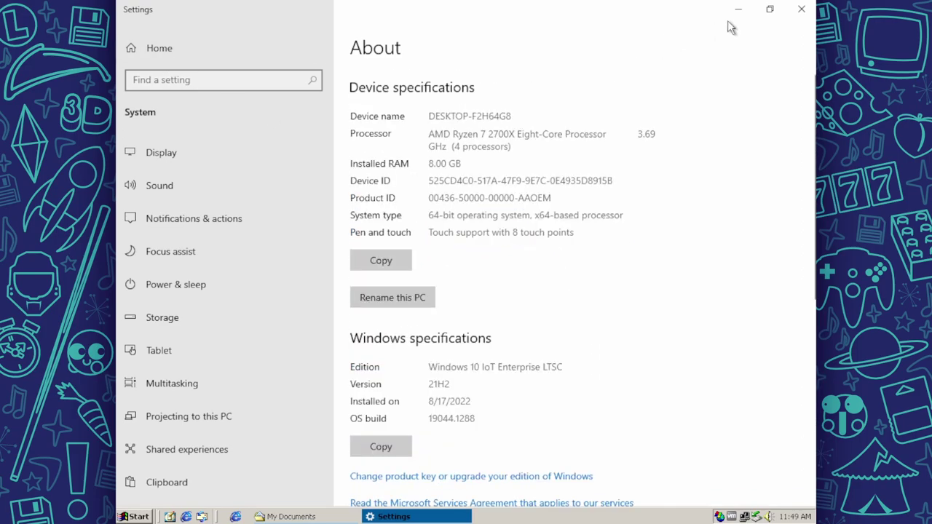
click(803, 12)
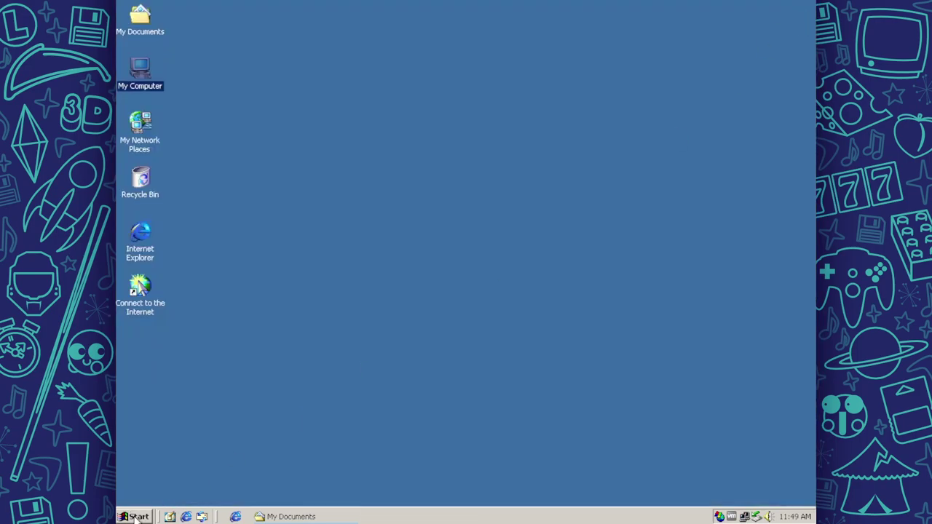
Open the Windows Settings home page to view its categories, and close it.
right_click(133, 517)
click(170, 450)
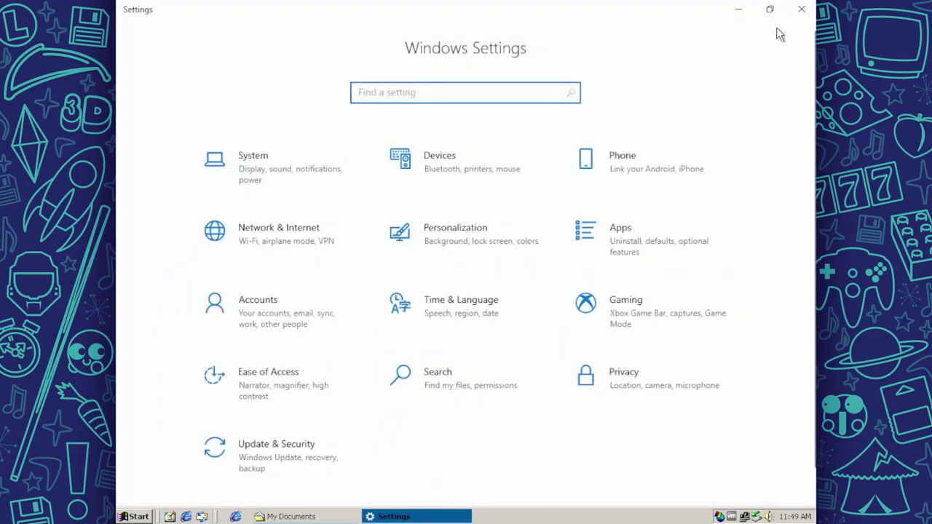
click(801, 8)
Open the modern All Control Panel Items window and the classic Control Panel folder for comparison.
key(super)
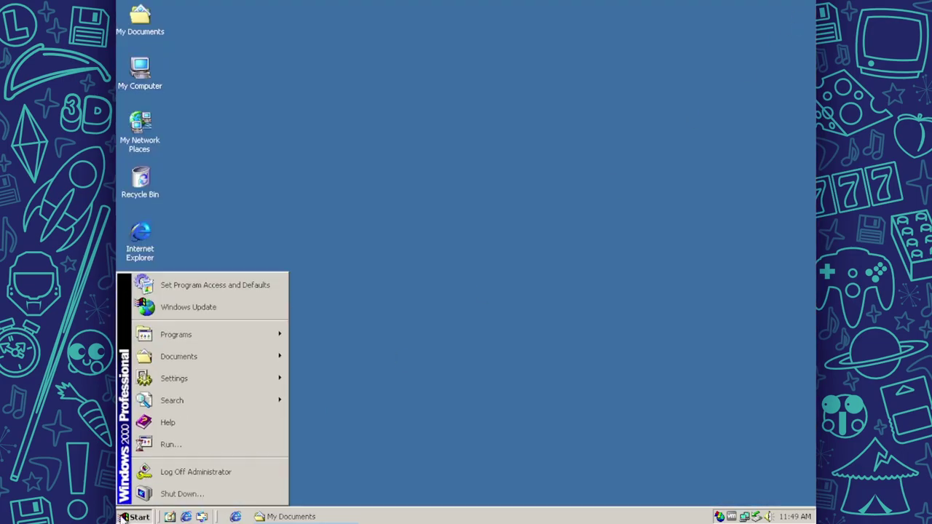
mouse_move(225, 380)
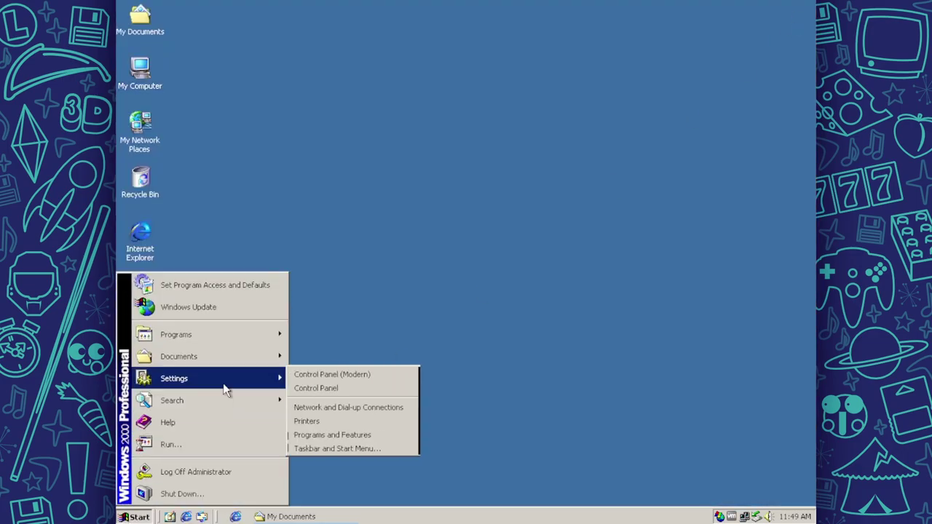
click(320, 386)
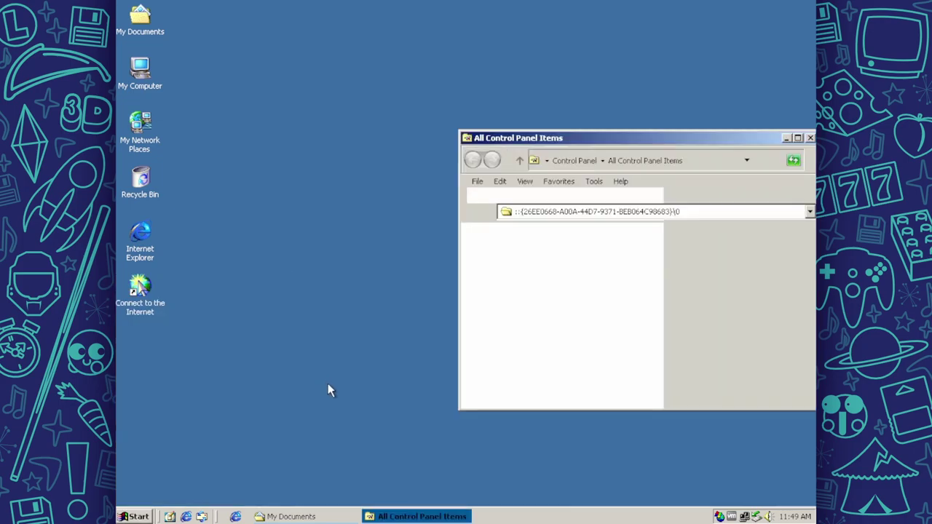
right_click(138, 518)
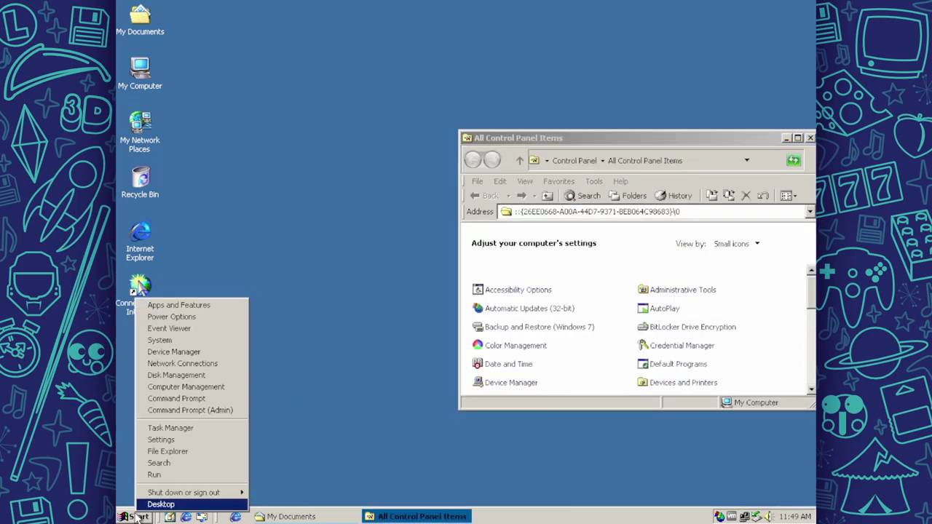
click(133, 517)
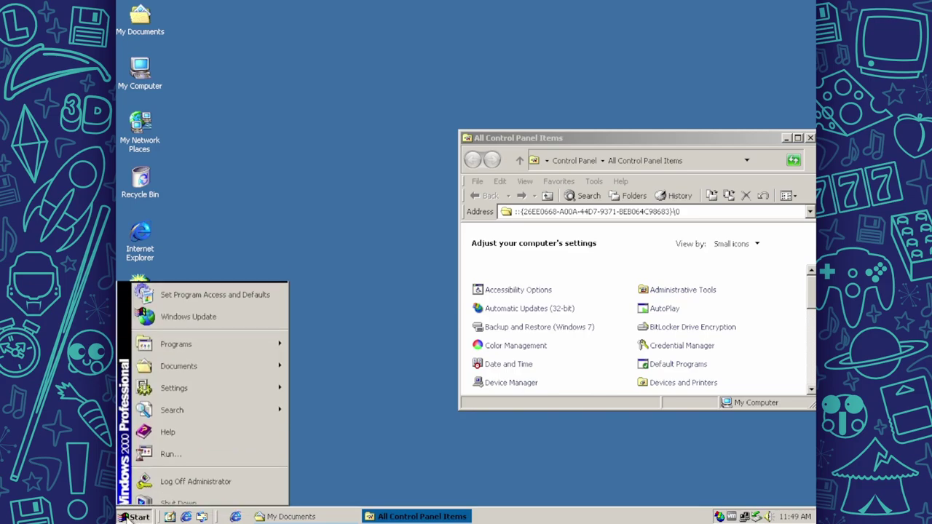
mouse_move(243, 378)
click(335, 390)
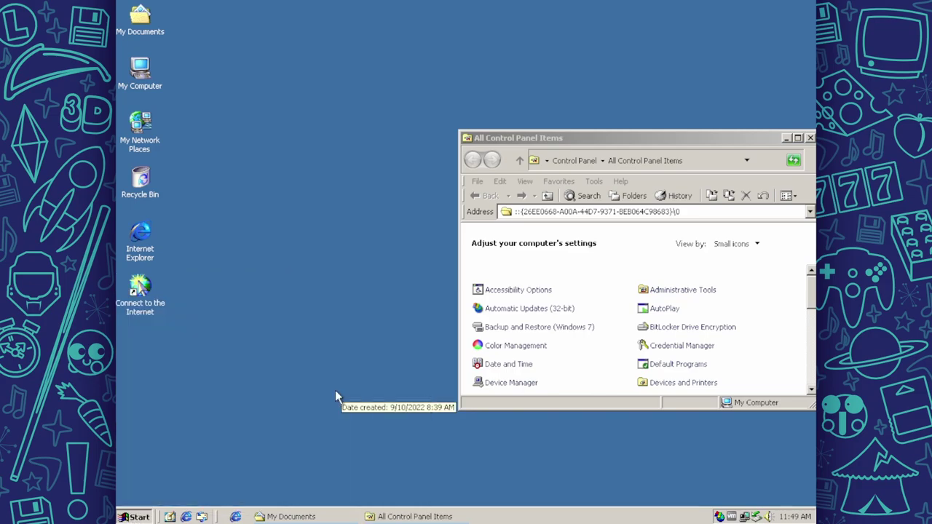
Move the All Control Panel Items window up, and check the classic Control Panel's parent folder C:\Classic before returning to Control Panel.
drag(604, 139, 566, 93)
drag(776, 256, 776, 235)
click(256, 365)
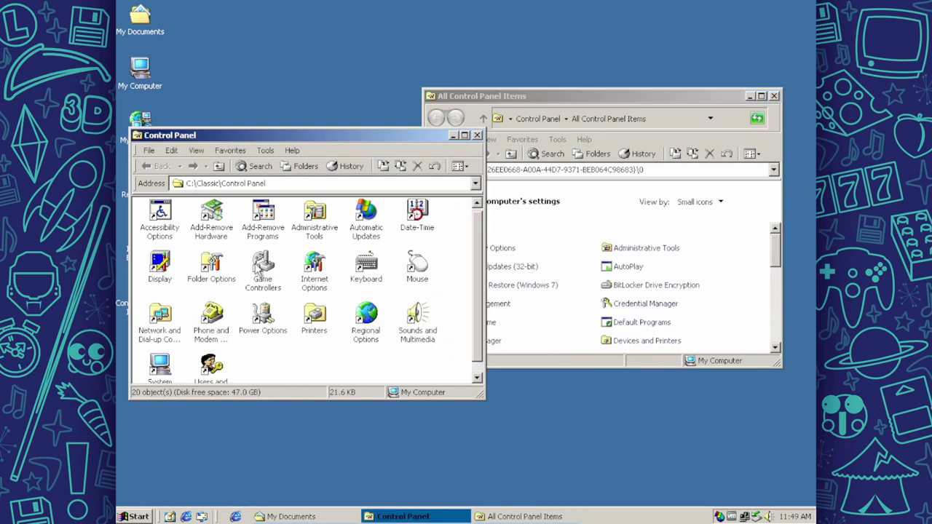
click(219, 166)
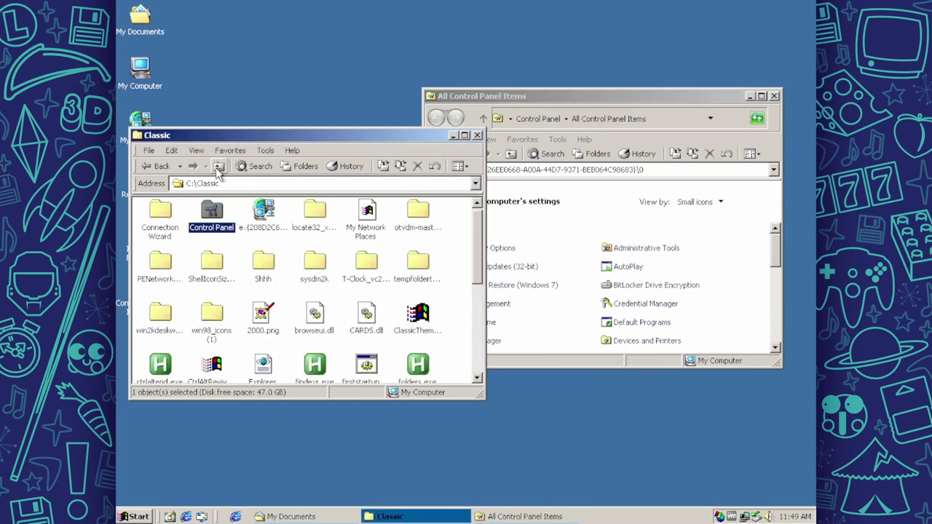
click(156, 166)
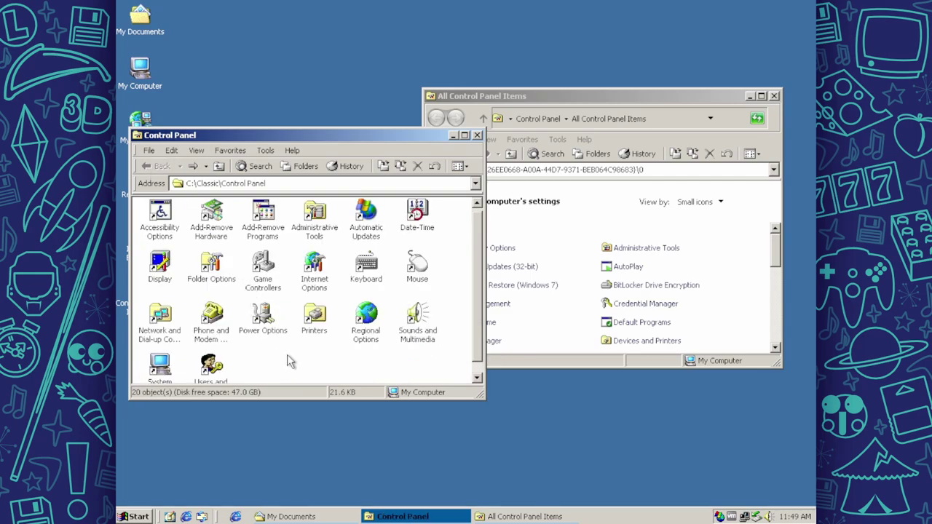
Open Sounds and Multimedia, examine the Playback, Recording and Sounds settings, and move the Sound dialog toward the middle of the desktop.
double_click(419, 320)
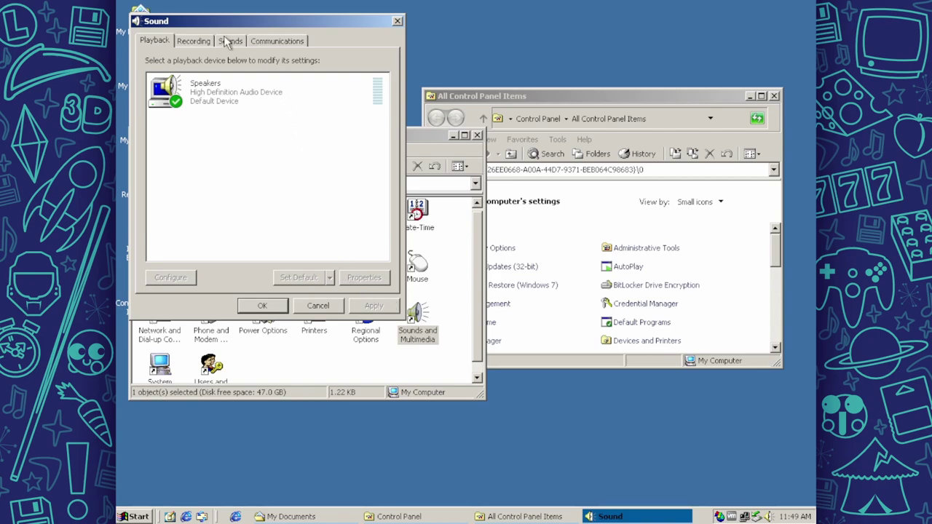
click(196, 40)
click(224, 41)
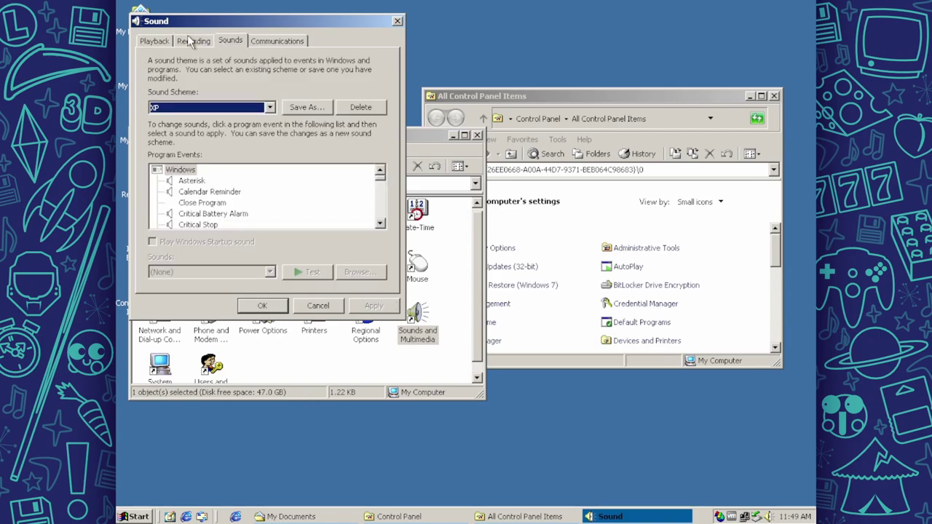
click(154, 41)
drag(282, 18, 399, 29)
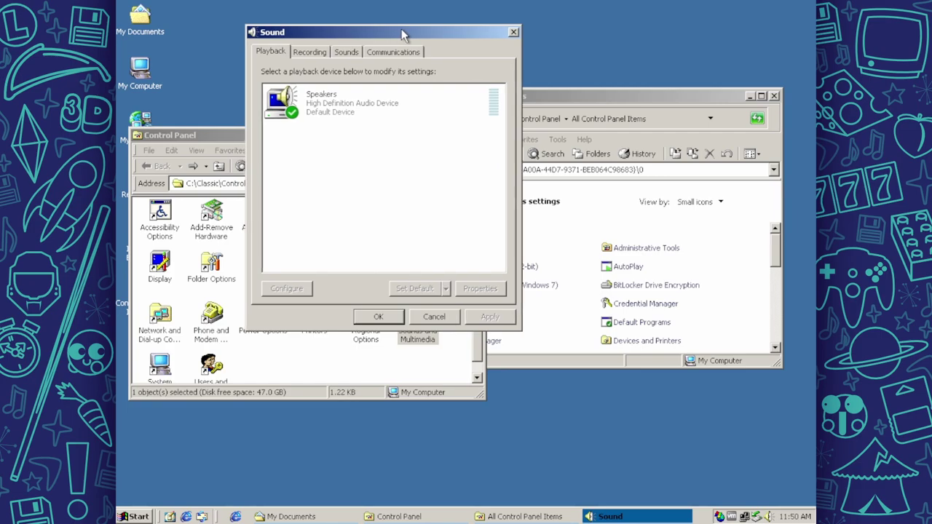
click(303, 55)
click(354, 51)
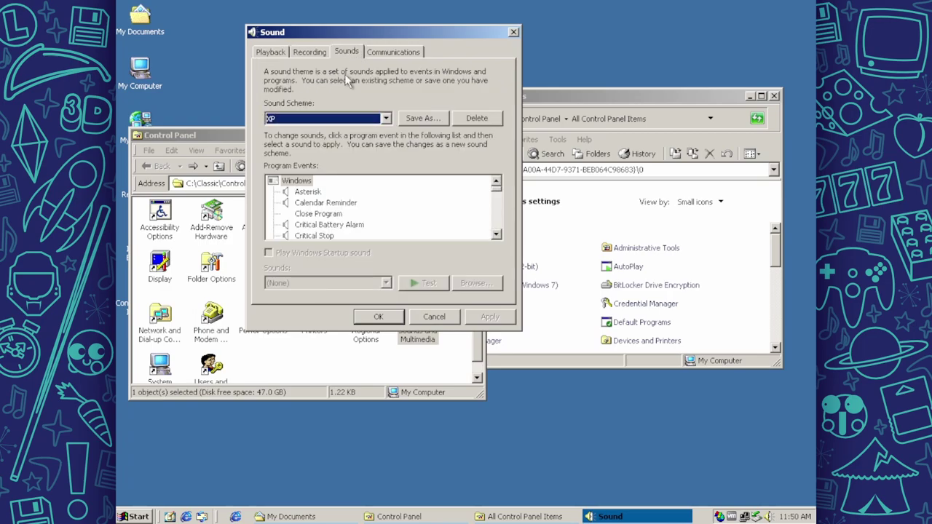
Close the All Control Panel Items window and reopen Sounds and Multimedia to show its sound scheme settings.
key(Escape)
double_click(405, 341)
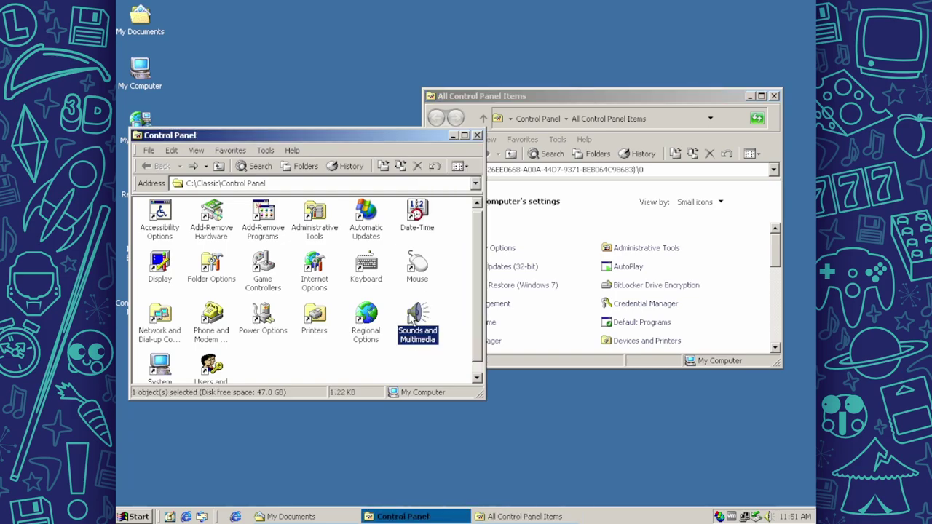
click(774, 95)
click(313, 56)
drag(296, 36, 437, 52)
click(387, 71)
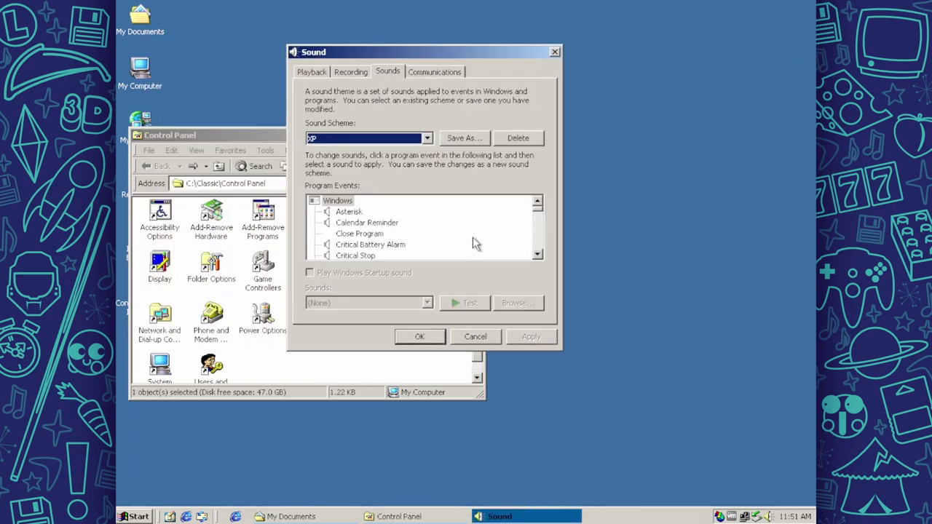
Look through the program events of the XP sound scheme and check the sound assigned to New Text Message Notification.
scroll(374, 222, down, 6)
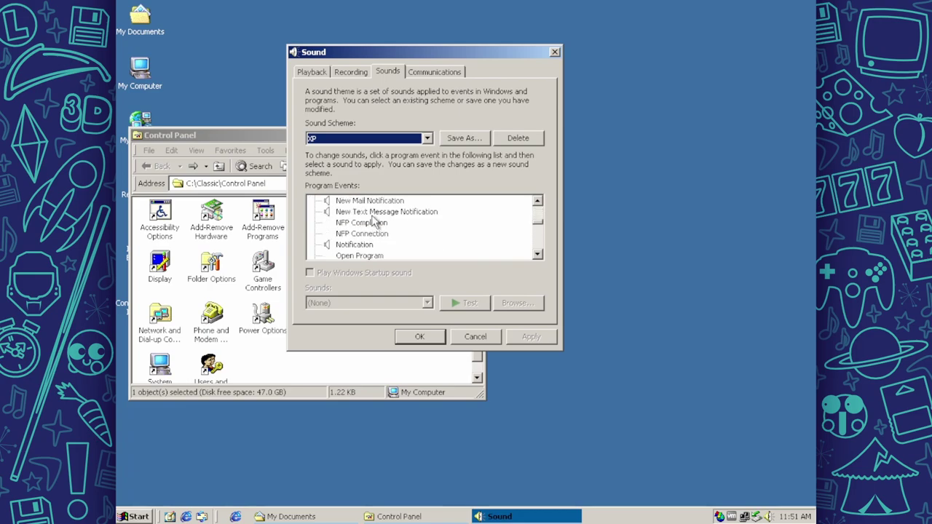
click(372, 216)
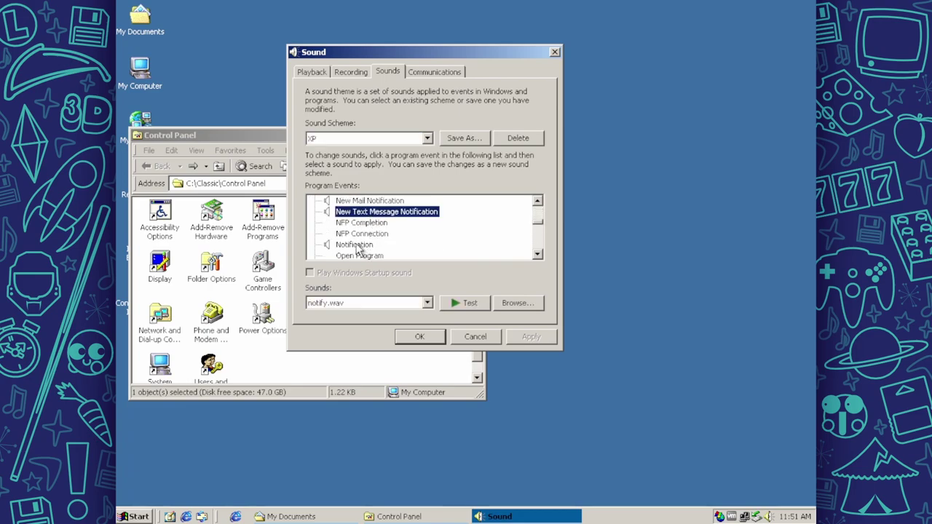
scroll(486, 235, down, 5)
scroll(486, 235, up, 10)
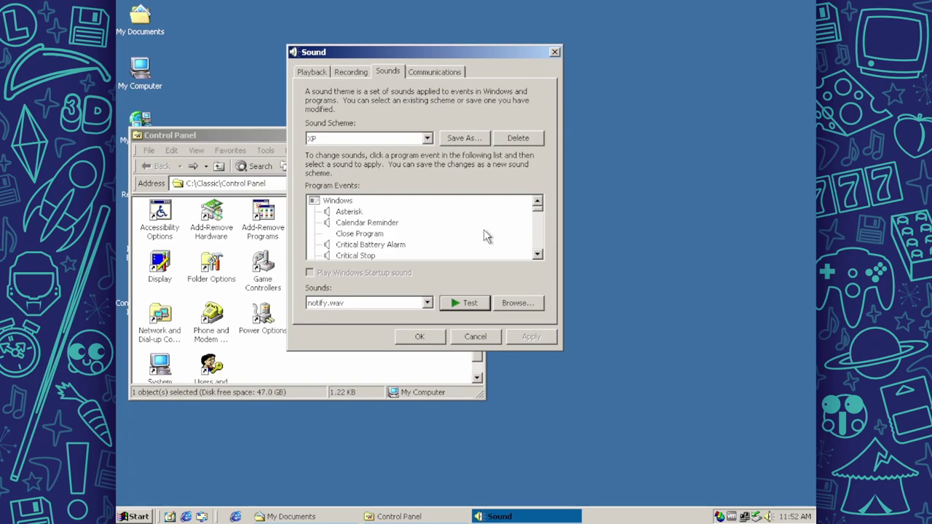
View the available sound schemes and leave the Sound settings without applying changes.
click(427, 137)
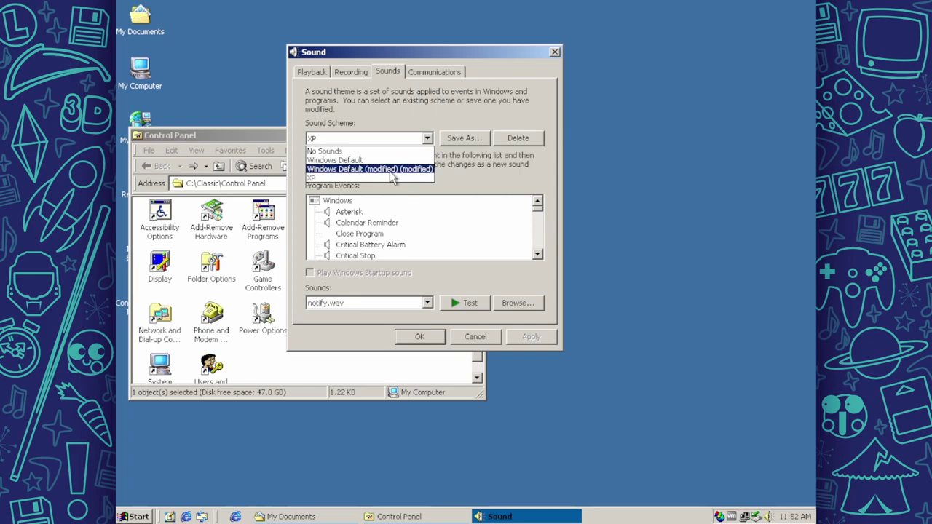
click(459, 163)
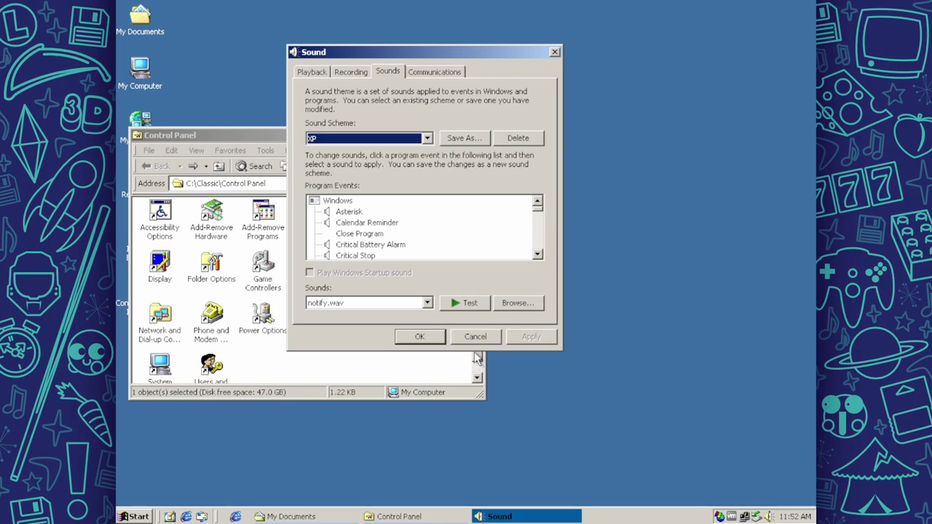
click(475, 337)
Open Game Controllers briefly, close it, and reposition the Control Panel window on the desktop.
double_click(268, 263)
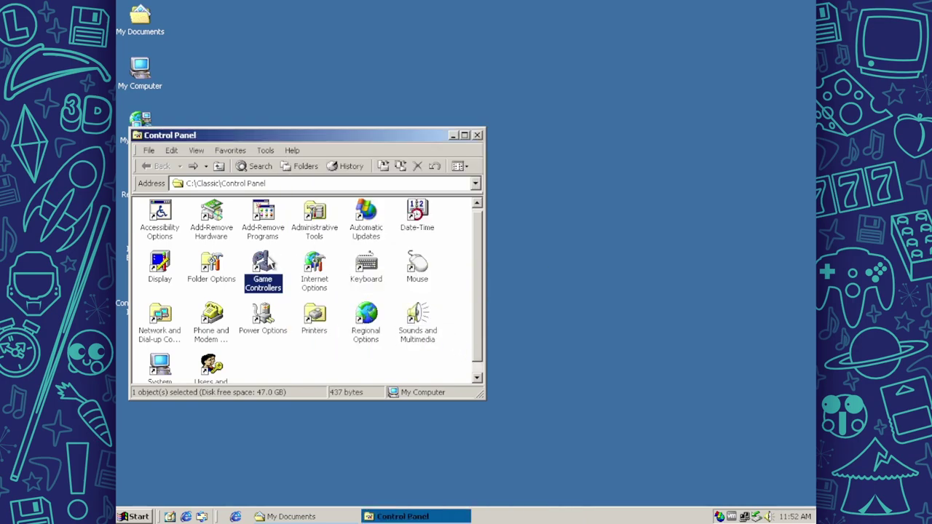
click(391, 258)
drag(292, 137, 537, 119)
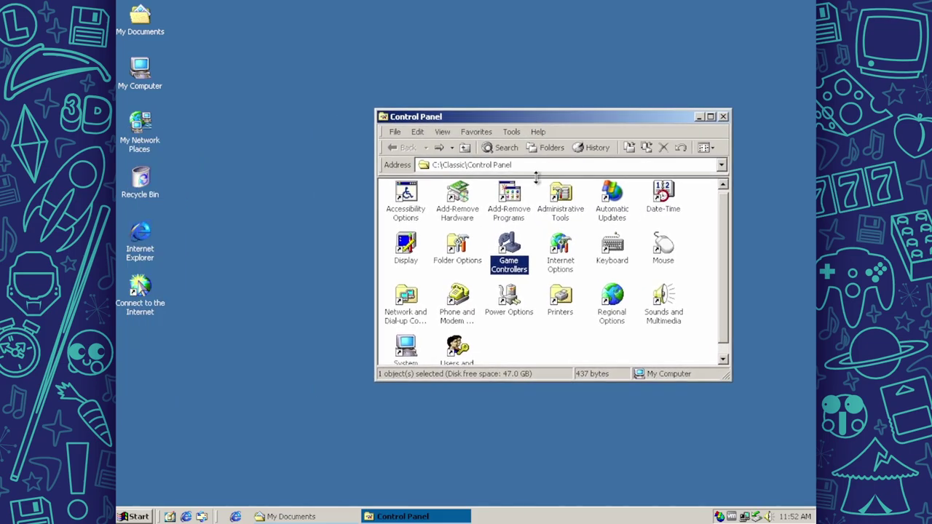
Open Add-Remove Programs, look through the installed programs and follow the help link of ClassicSounds for Windows 10.
double_click(515, 191)
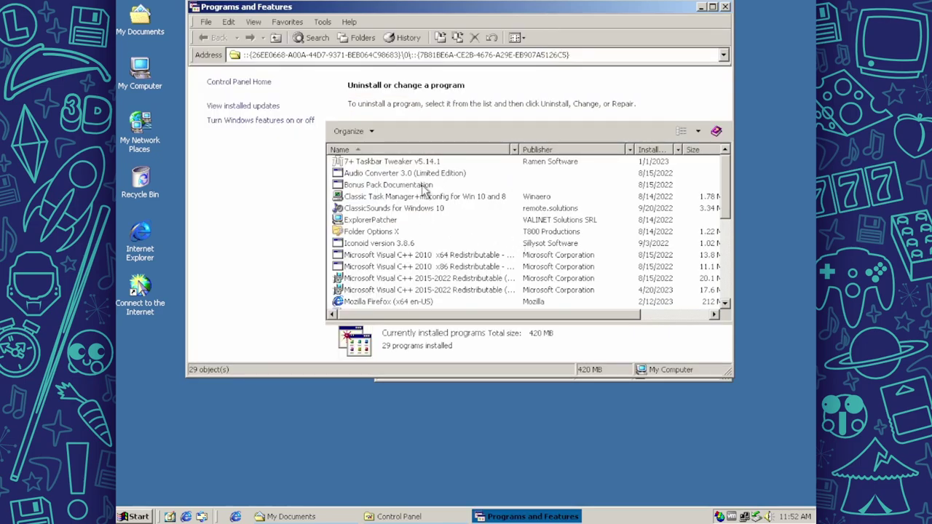
scroll(406, 231, down, 5)
scroll(406, 231, up, 5)
click(426, 210)
click(550, 346)
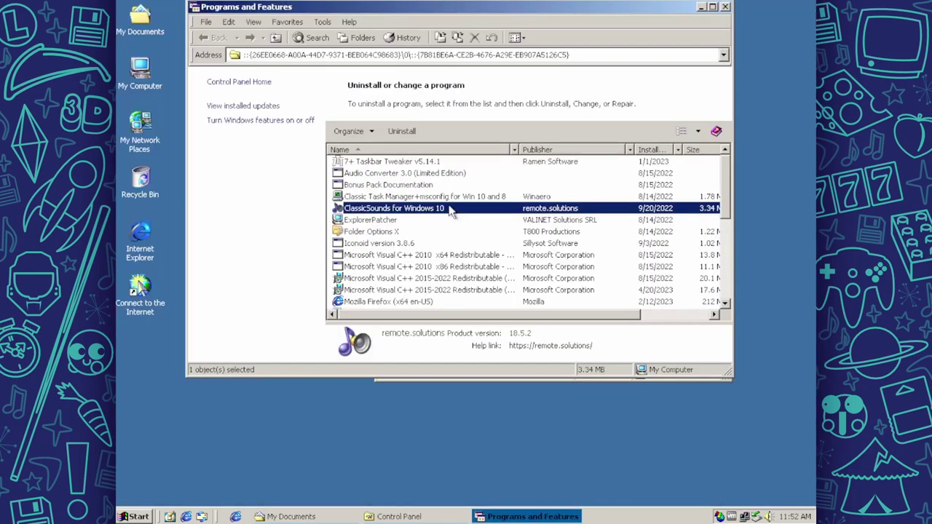
View the details of Bonus Pack Documentation, Audio Converter 3.0, 7+ Taskbar Tweaker and Folder Options X.
click(422, 187)
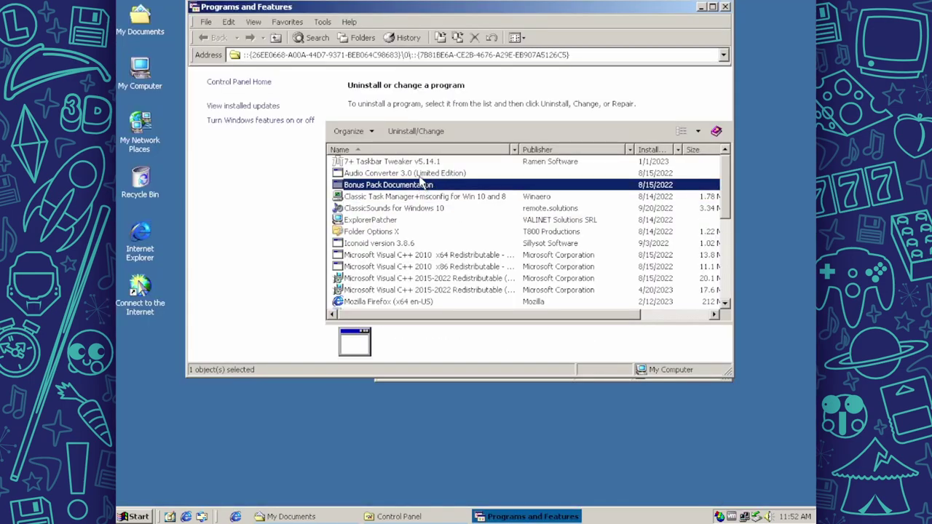
click(426, 174)
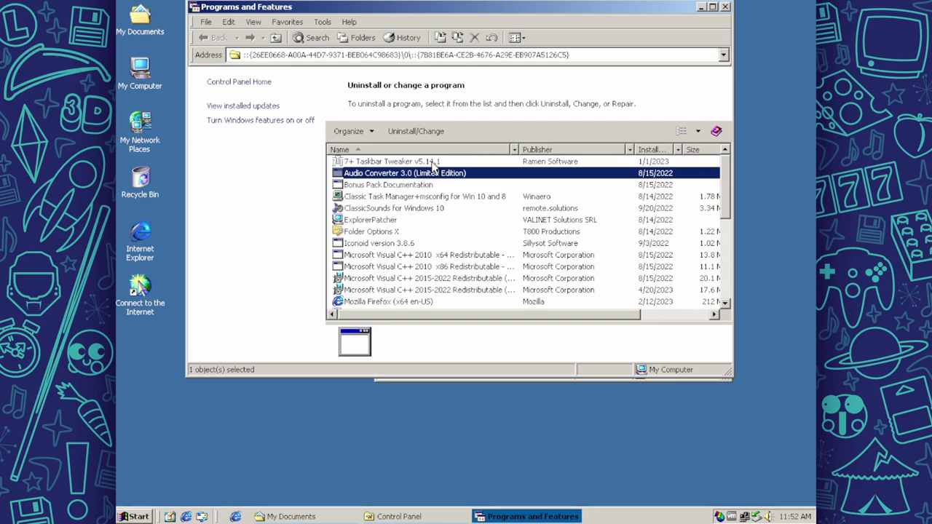
click(434, 163)
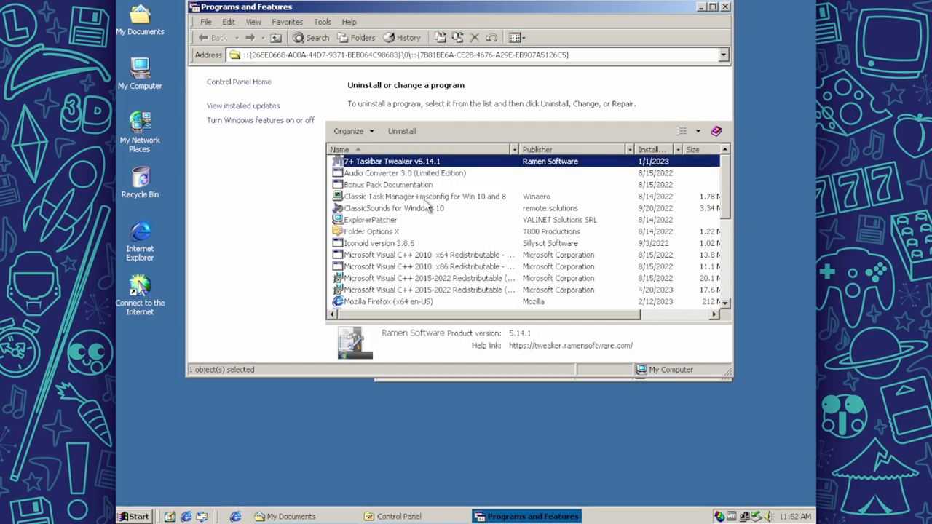
click(408, 233)
Visit the Windhawk website from its program entry, read through the home page and close the browser.
scroll(452, 284, down, 2)
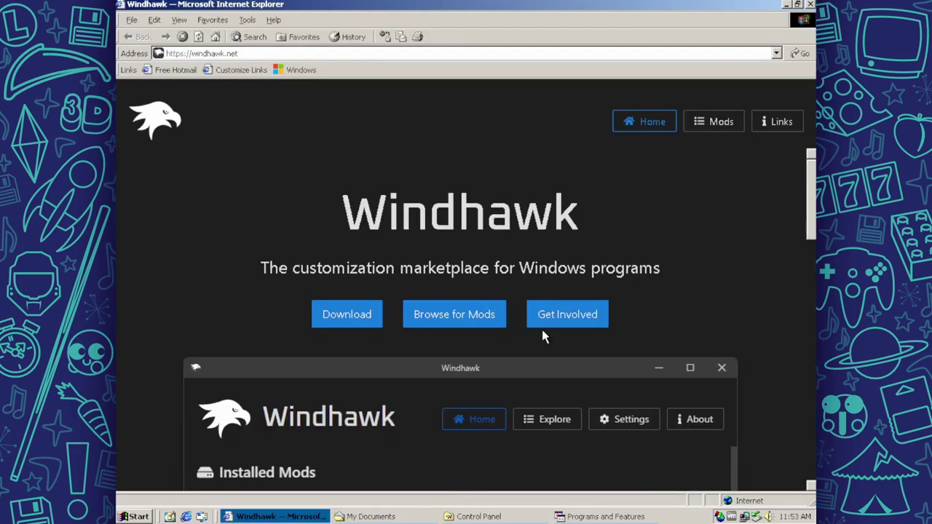
scroll(546, 332, down, 3)
scroll(546, 333, up, 2)
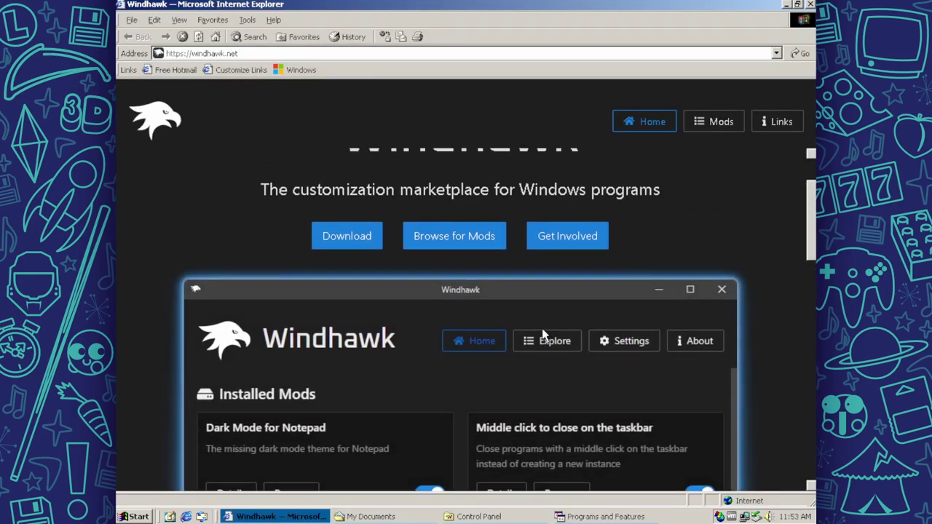
scroll(542, 334, down, 5)
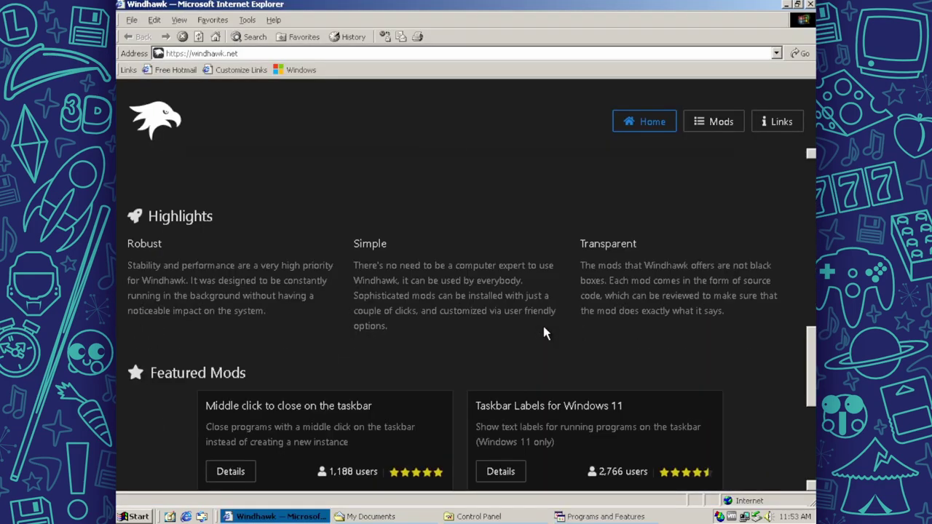
click(811, 4)
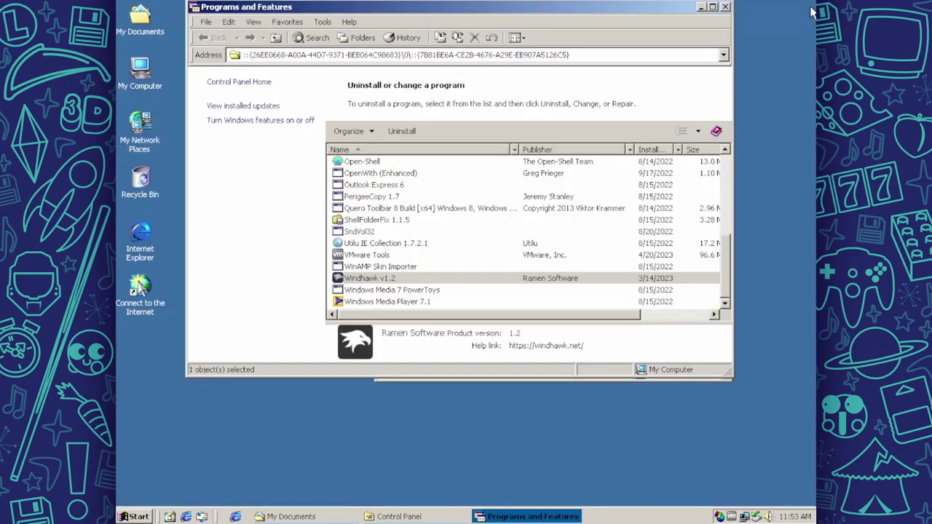
View the details of Windhawk v1.2, Windows Media 7 PowerToys and Windows Media Player 7.1.
click(384, 280)
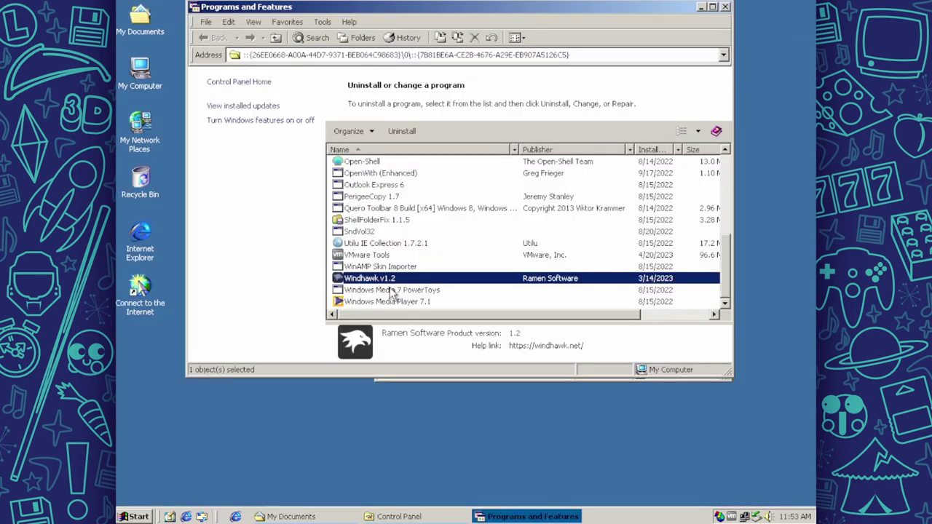
click(450, 292)
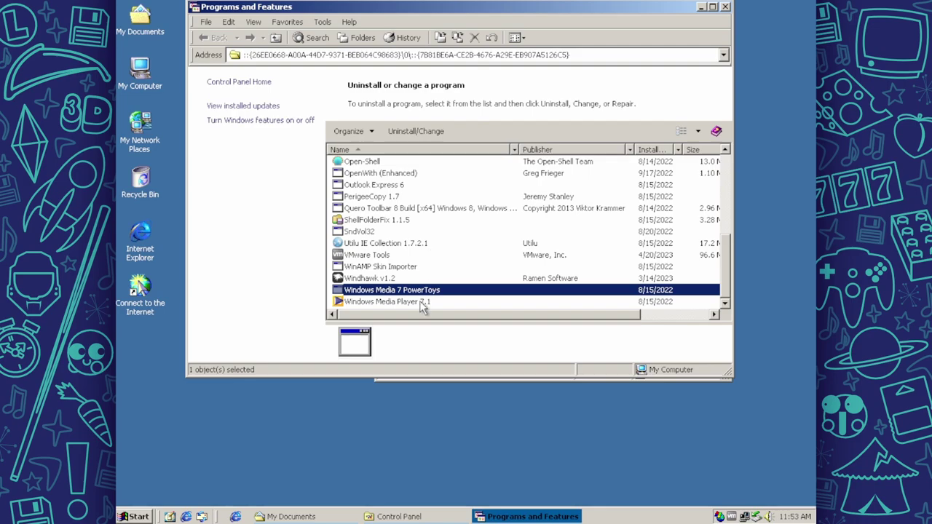
click(421, 304)
Open the help link of Utilu IE Collection 1.7.2.1, read its description, close the browser and reselect the program.
click(407, 245)
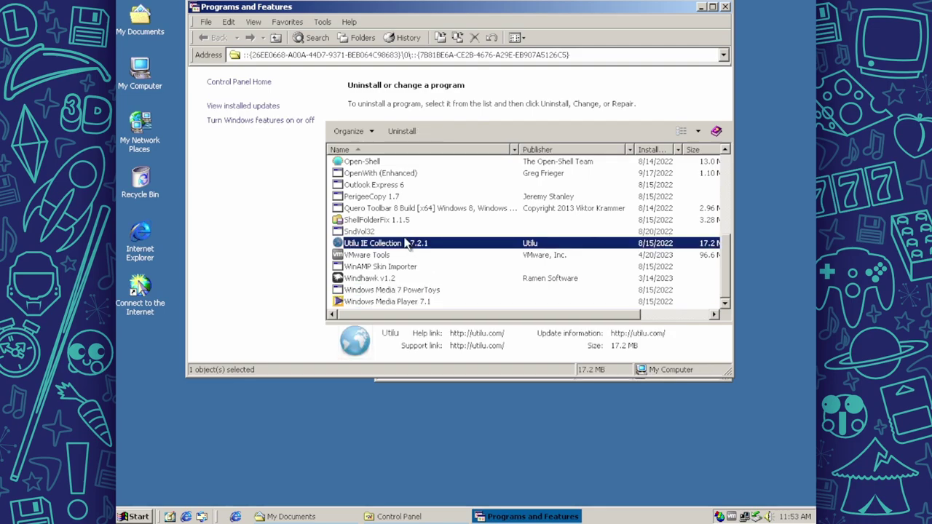
click(472, 335)
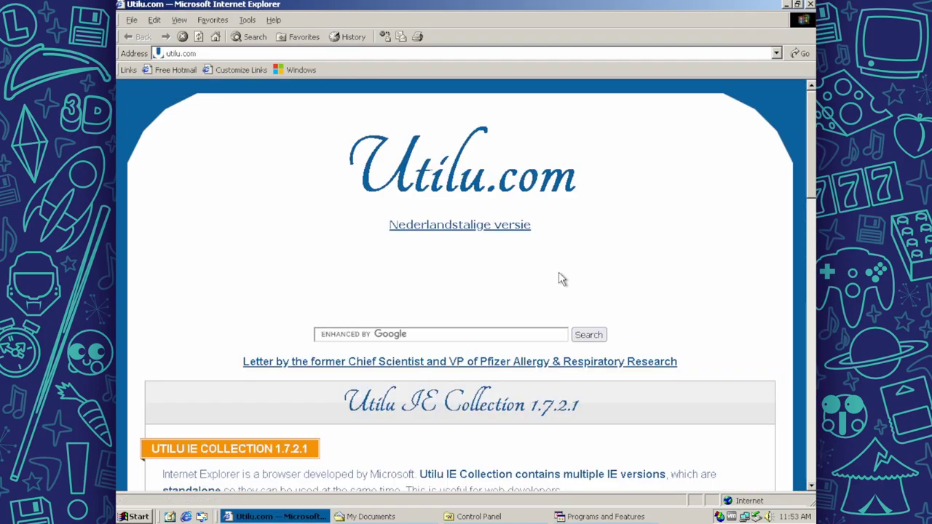
scroll(559, 274, down, 5)
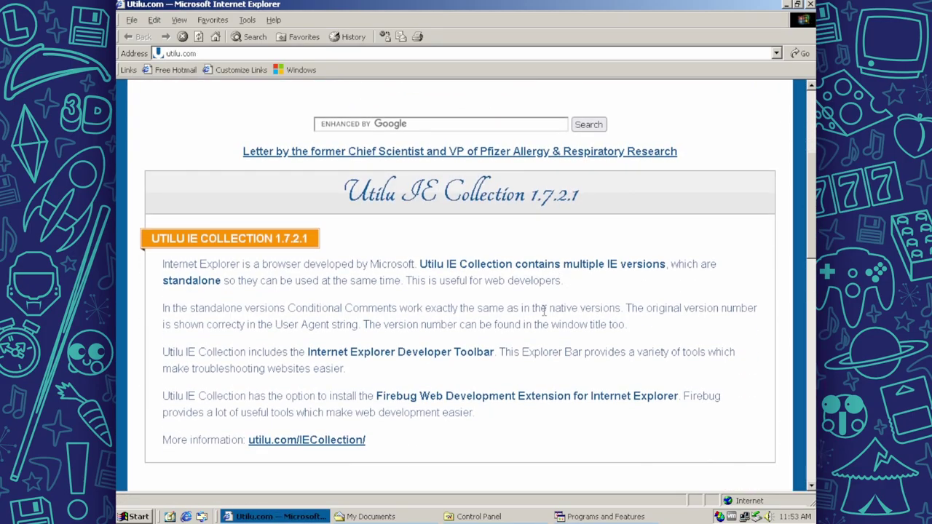
scroll(544, 311, down, 2)
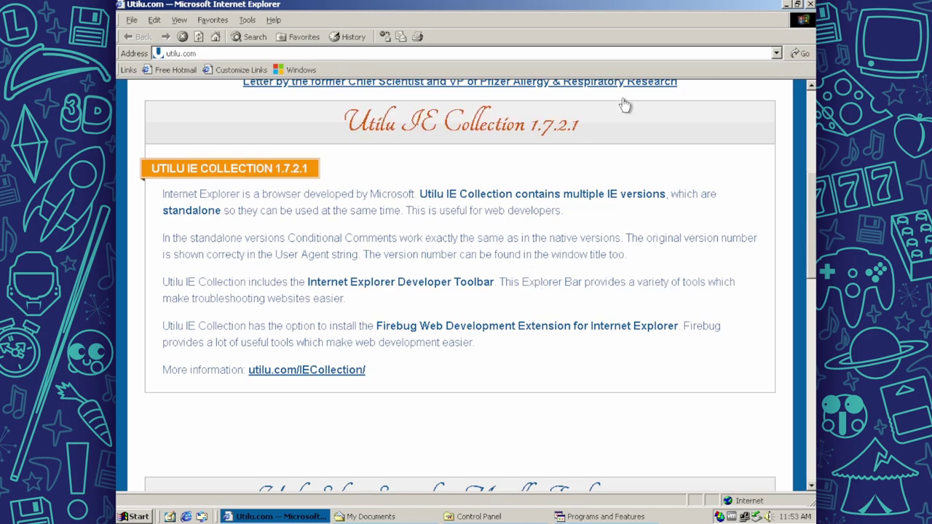
click(810, 5)
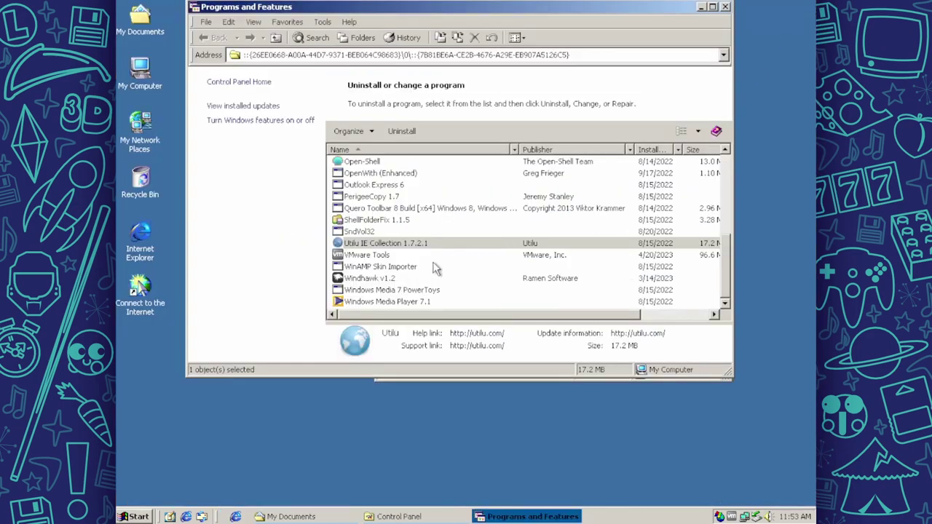
click(417, 248)
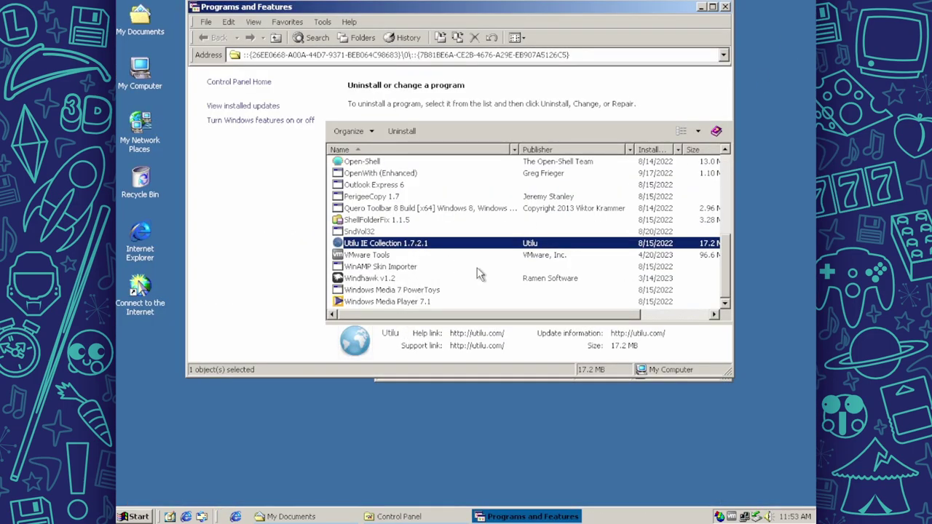
Open the help link of Quero Toolbar 8, look through its home page and close the browser.
click(398, 212)
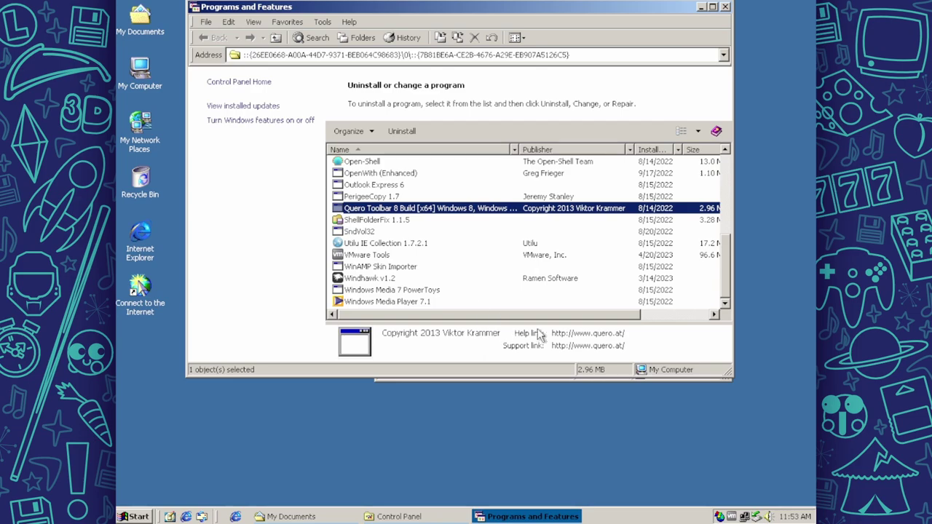
click(569, 334)
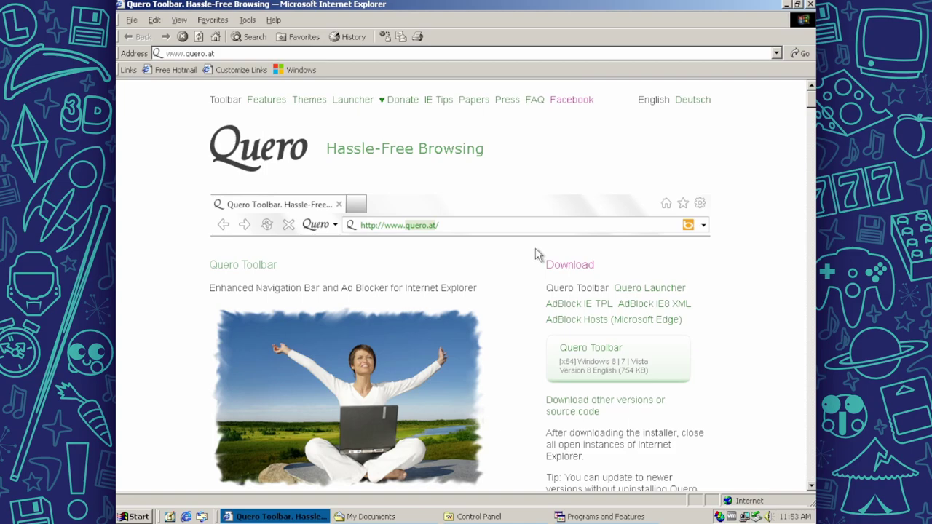
scroll(535, 249, down, 10)
scroll(522, 267, up, 6)
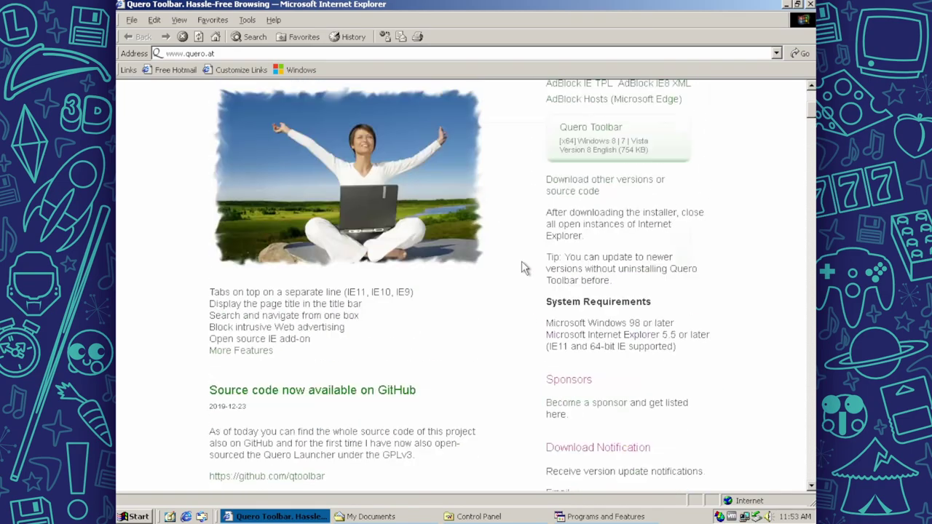
scroll(522, 267, down, 1)
scroll(522, 264, up, 1)
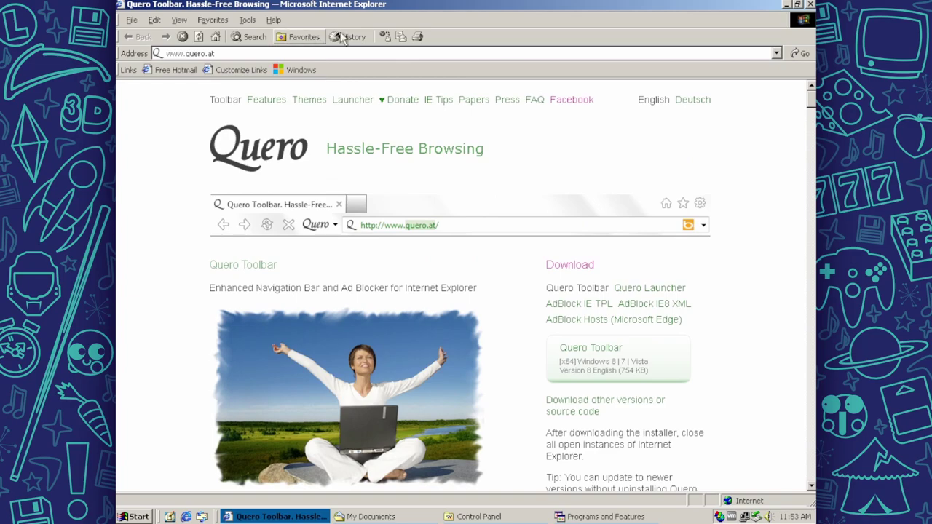
click(810, 5)
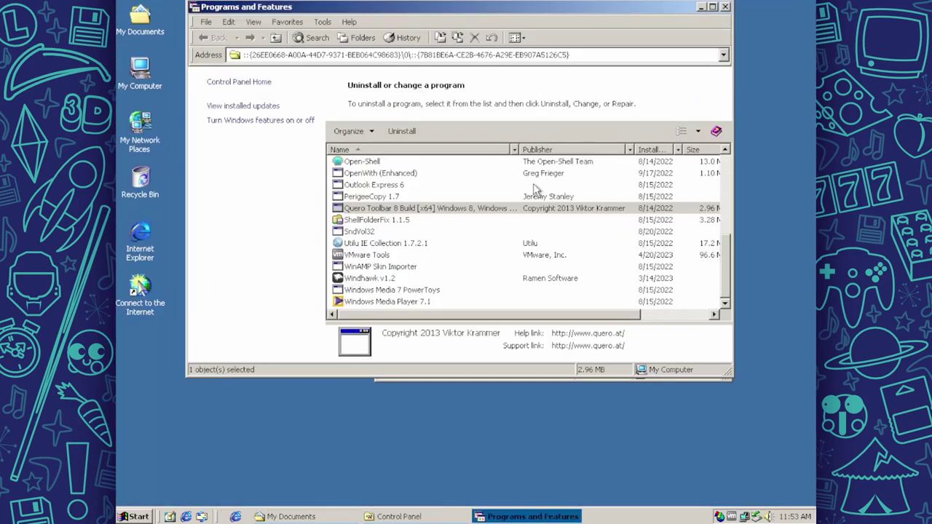
View the ShellFolderFix 1.1.5 entry, and bring up the options for the activity throbber in an empty browser window.
click(470, 220)
scroll(426, 202, up, 5)
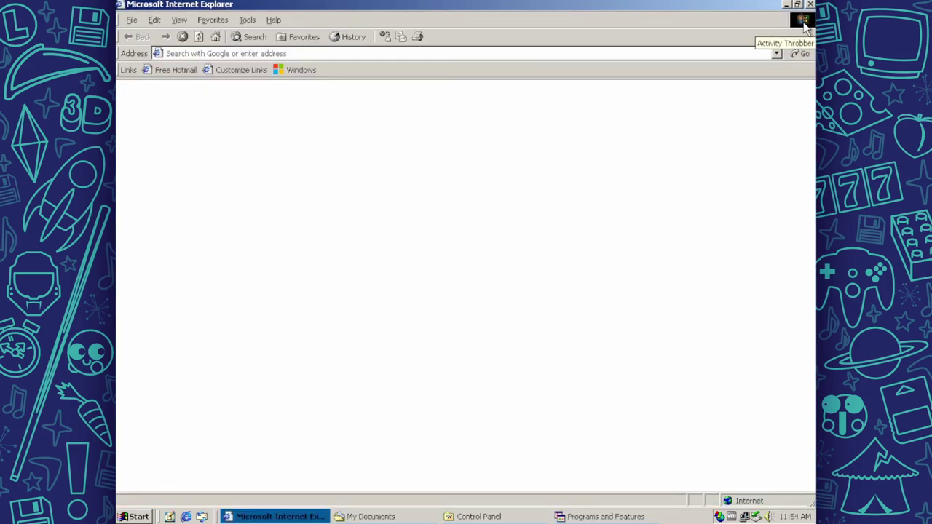
right_click(803, 23)
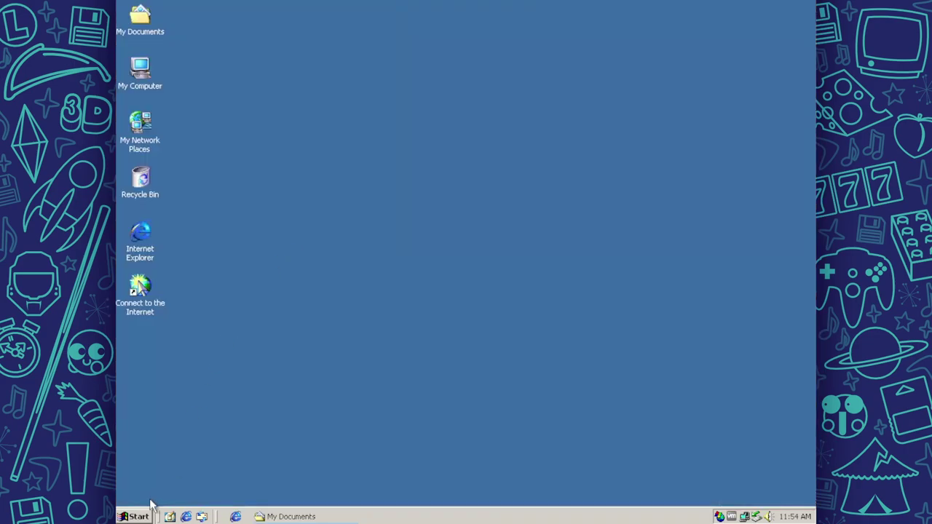
Open Character Map from the System Tools accessories, view its character grid and close it.
click(144, 516)
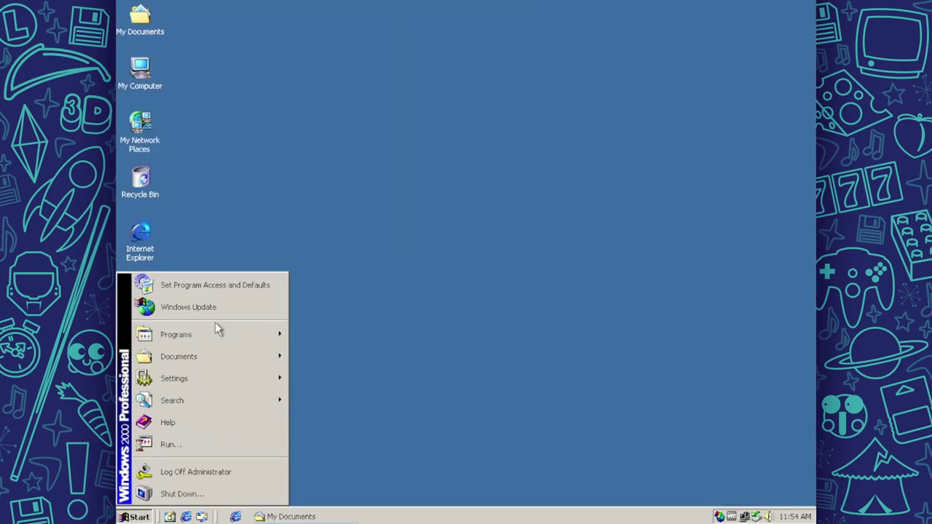
mouse_move(220, 339)
mouse_move(319, 338)
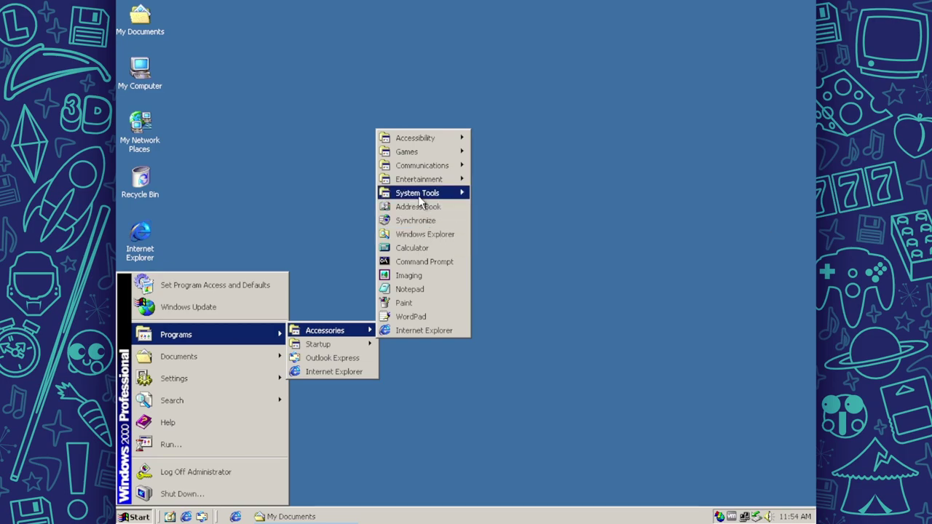
mouse_move(419, 198)
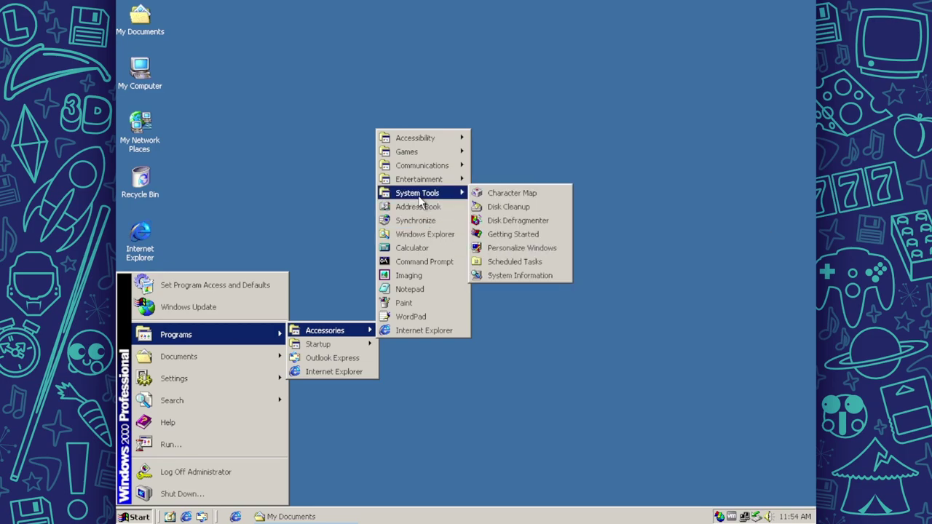
click(503, 194)
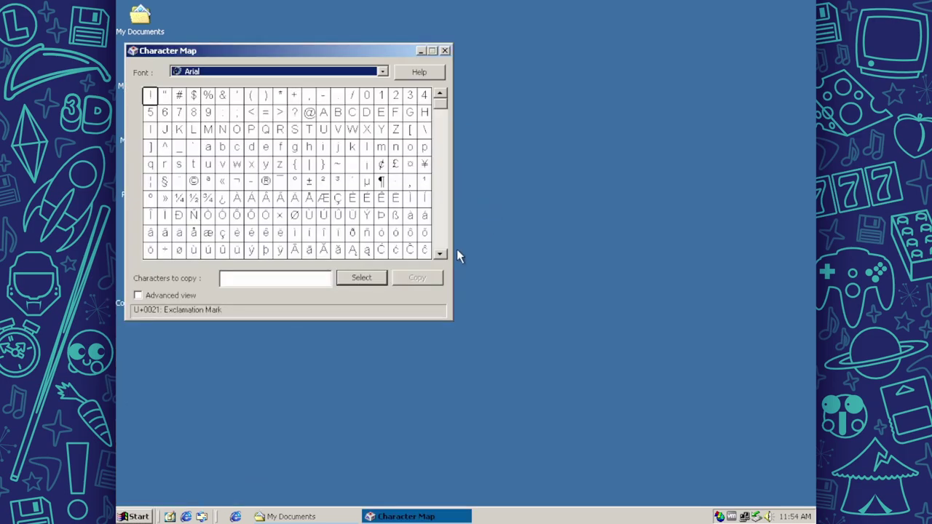
click(445, 50)
Open Windows Update, postpone the Internet Explorer 11 setup, and cancel the Internet Explorer shortcut's properties.
click(133, 518)
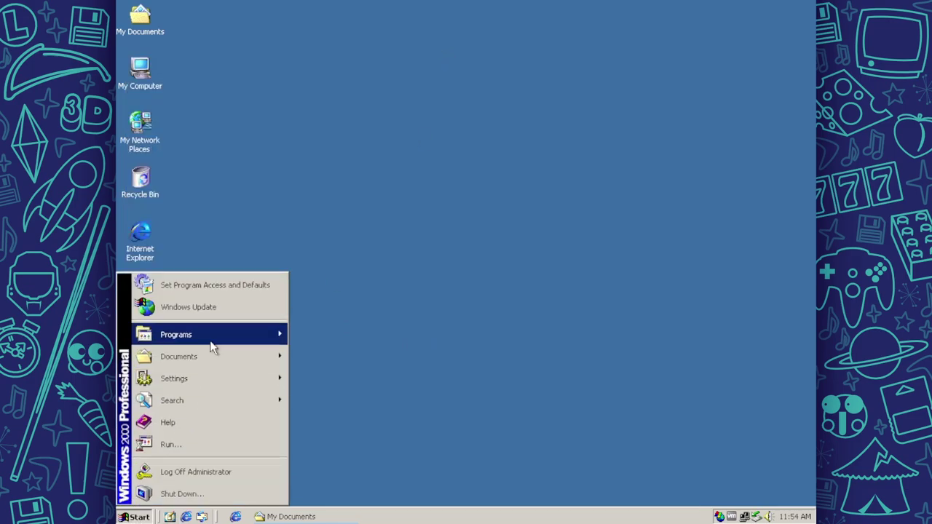
click(236, 306)
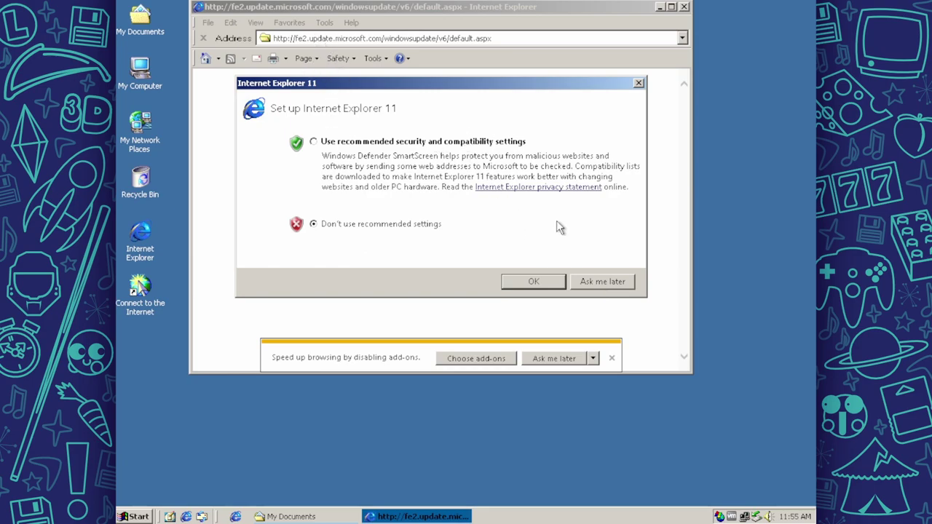
click(598, 283)
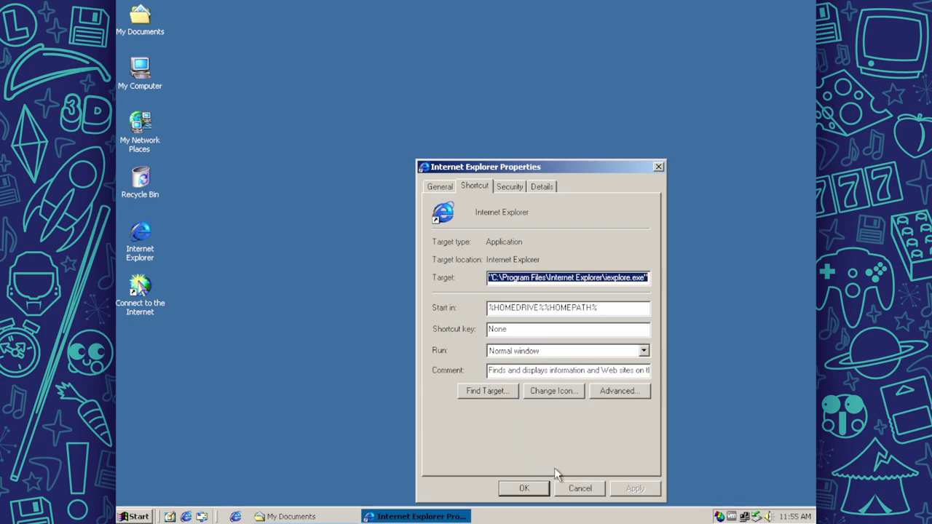
click(580, 488)
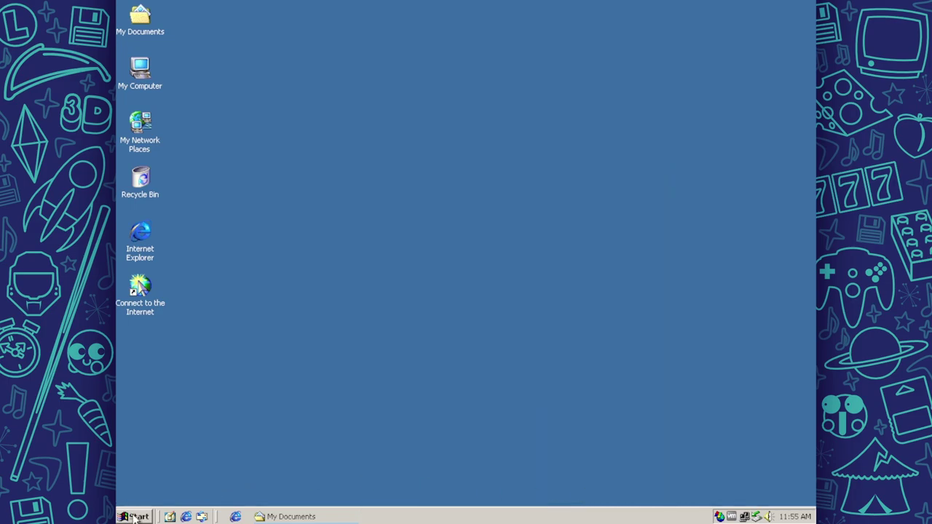
Open Internet Explorer from the Accessories programs, view the MSN home page and close the browser.
click(134, 518)
mouse_move(260, 338)
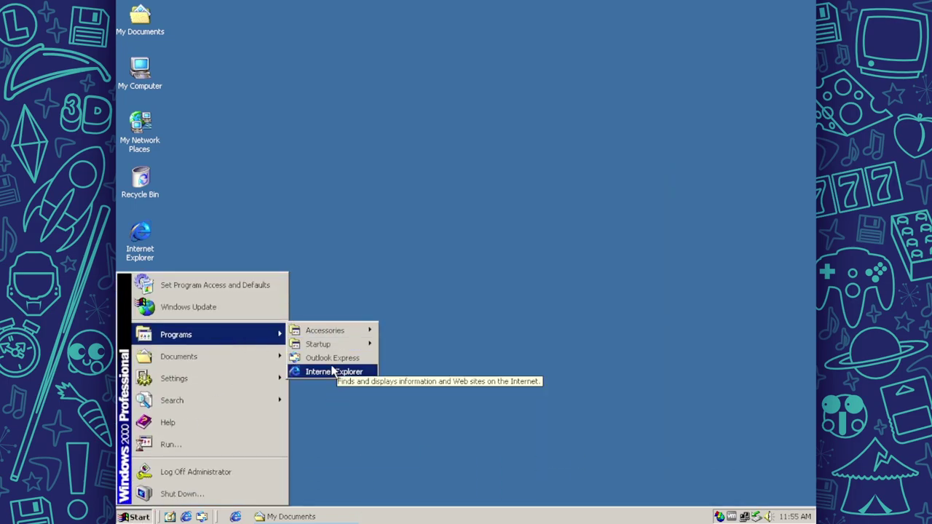
mouse_move(328, 329)
click(401, 331)
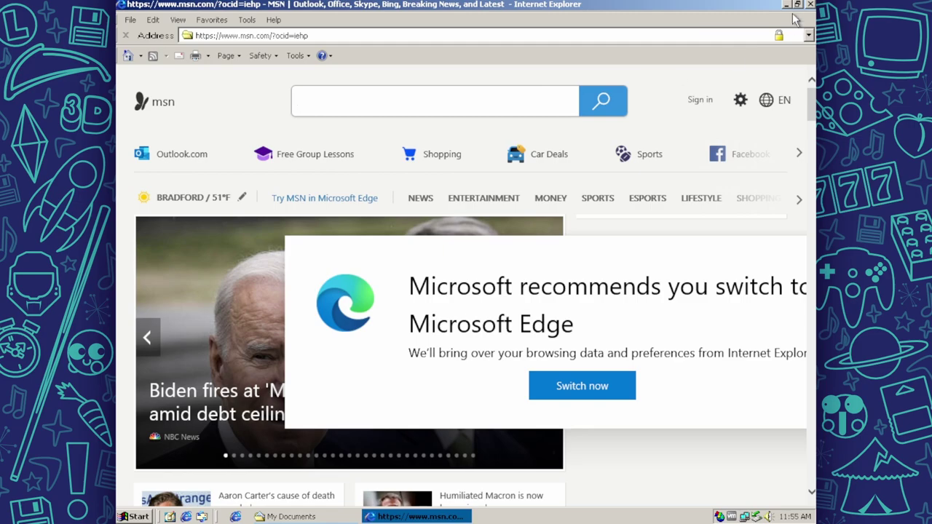
click(810, 5)
Open Command Prompt, move its window nearer the middle of the desktop to view the version text, and close it.
click(138, 517)
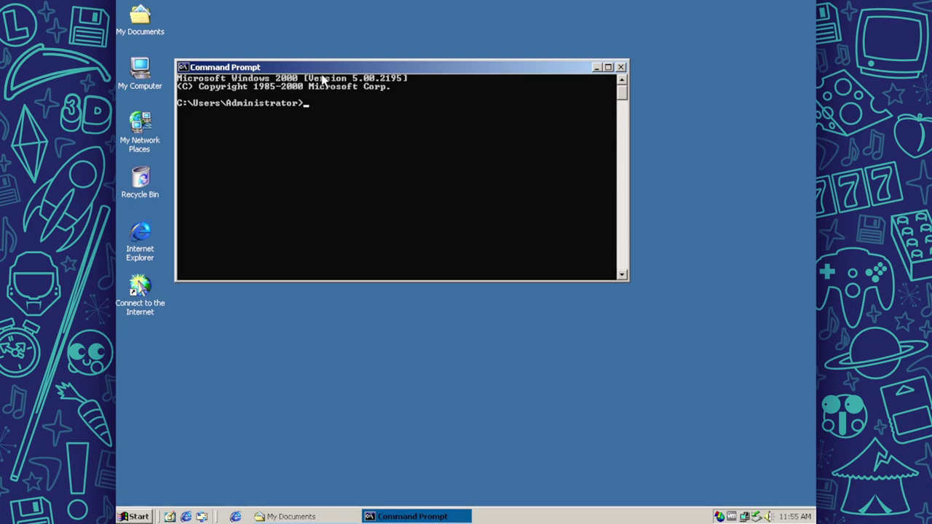
drag(318, 72, 368, 106)
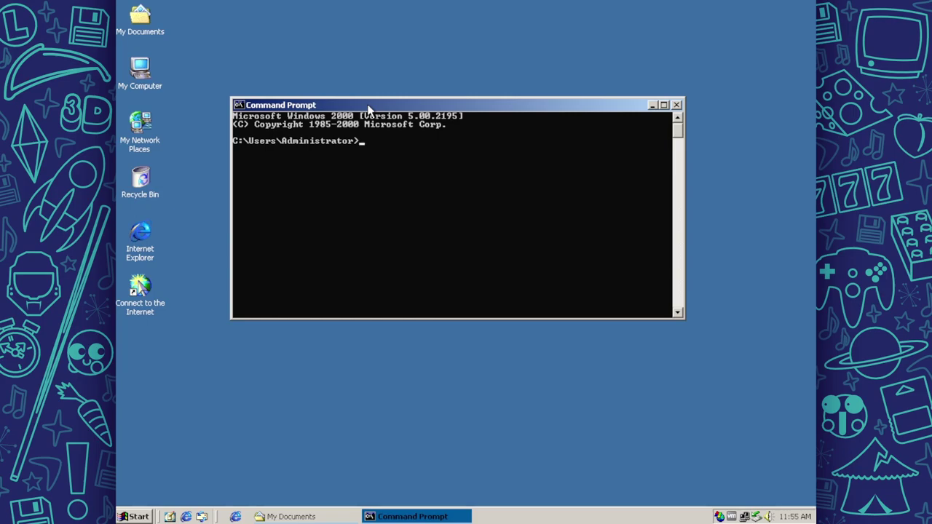
click(677, 106)
Open On-Screen Keyboard from the Accessibility accessories, dismiss its introductory message and close the keyboard.
click(135, 516)
mouse_move(218, 335)
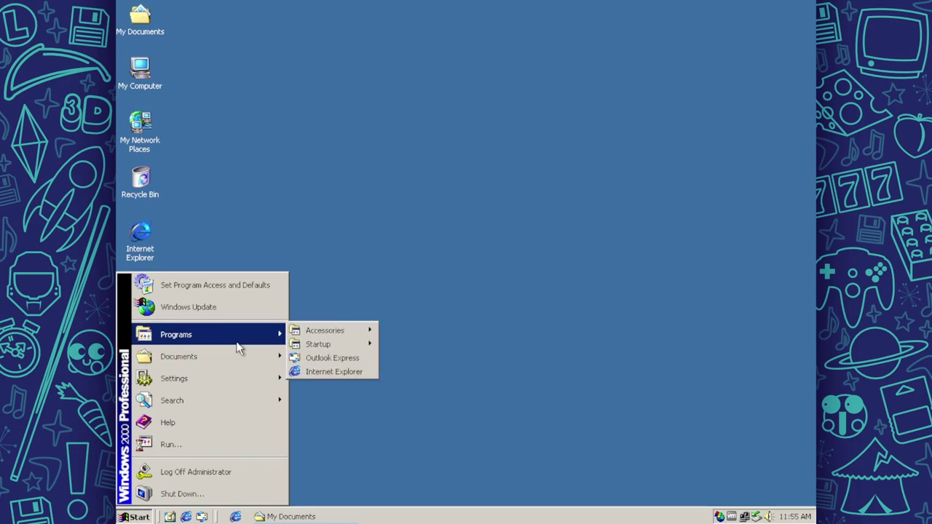
mouse_move(328, 331)
mouse_move(439, 142)
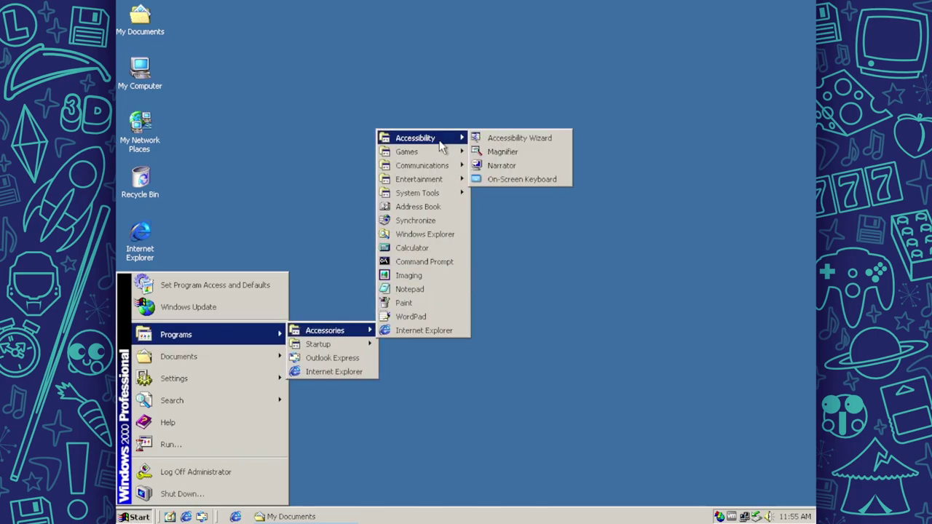
click(513, 180)
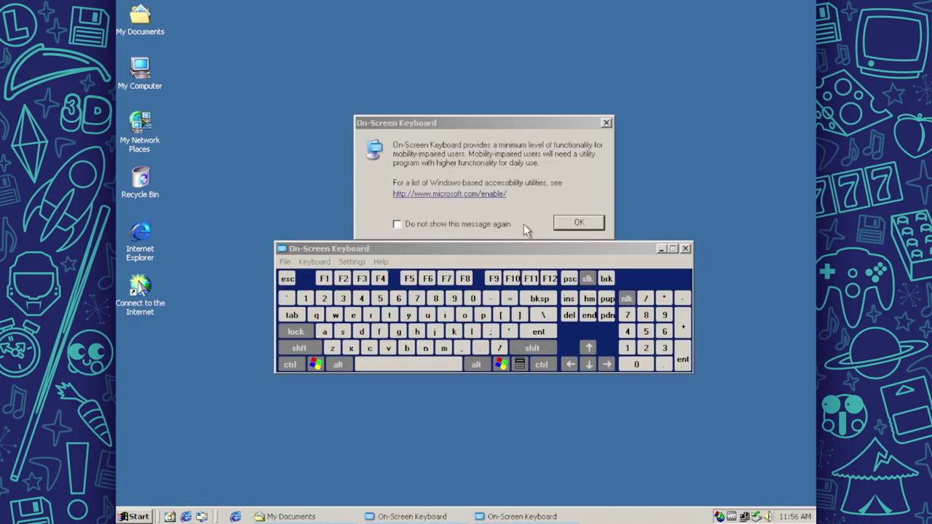
click(579, 222)
click(686, 248)
Open Address Book from the Accessories programs, view its main window and close it.
click(134, 517)
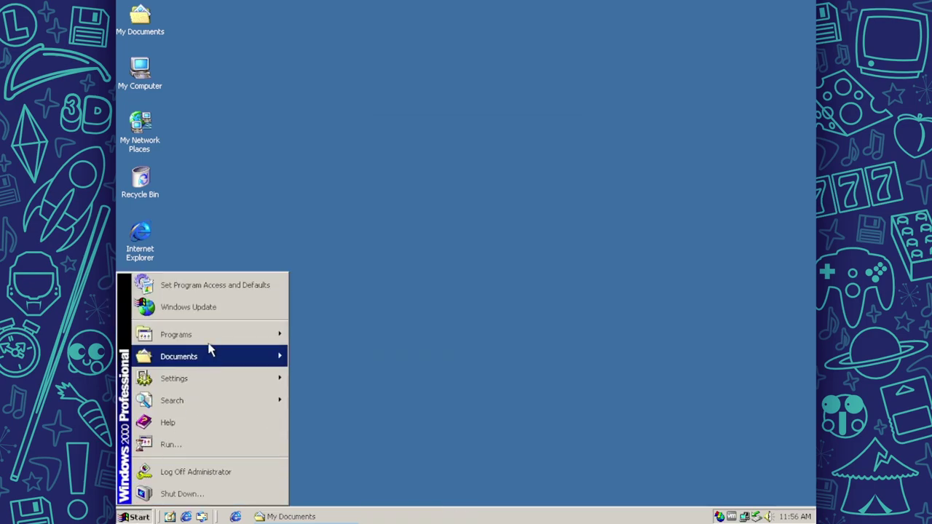
mouse_move(206, 337)
mouse_move(312, 332)
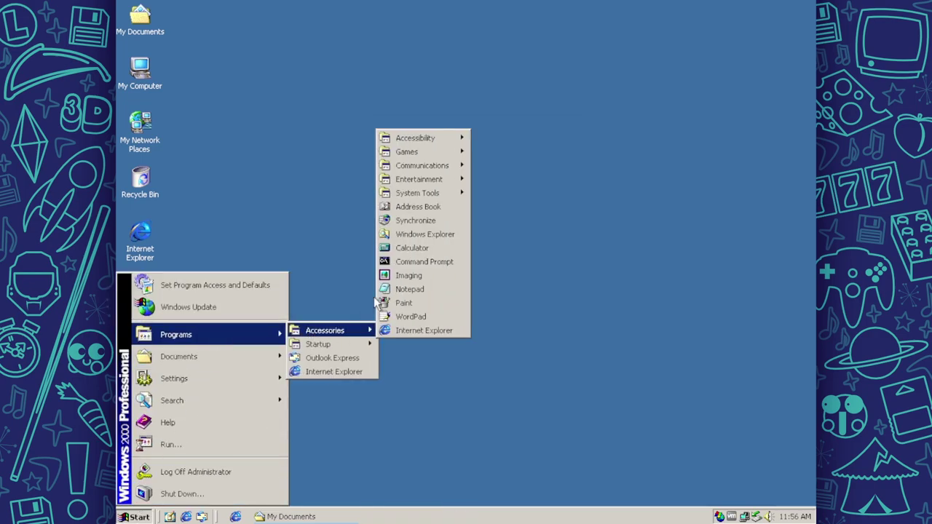
click(418, 208)
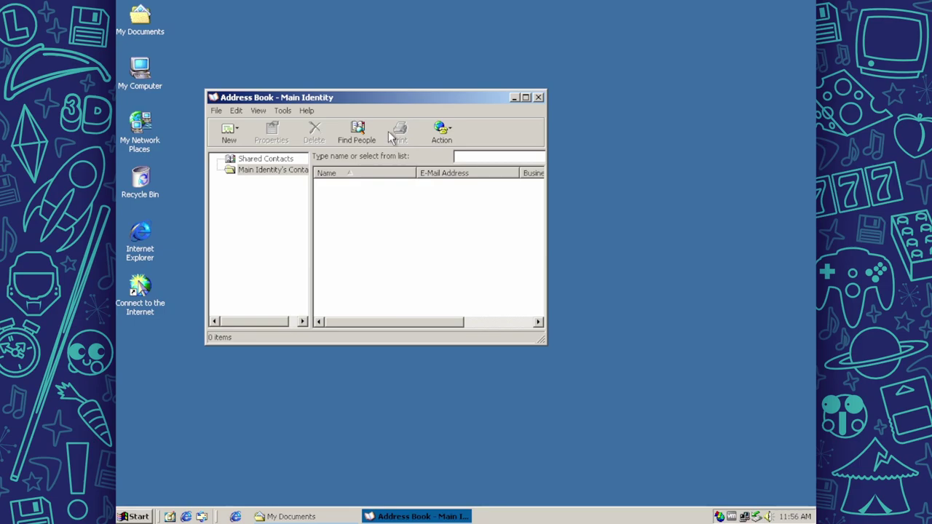
click(538, 97)
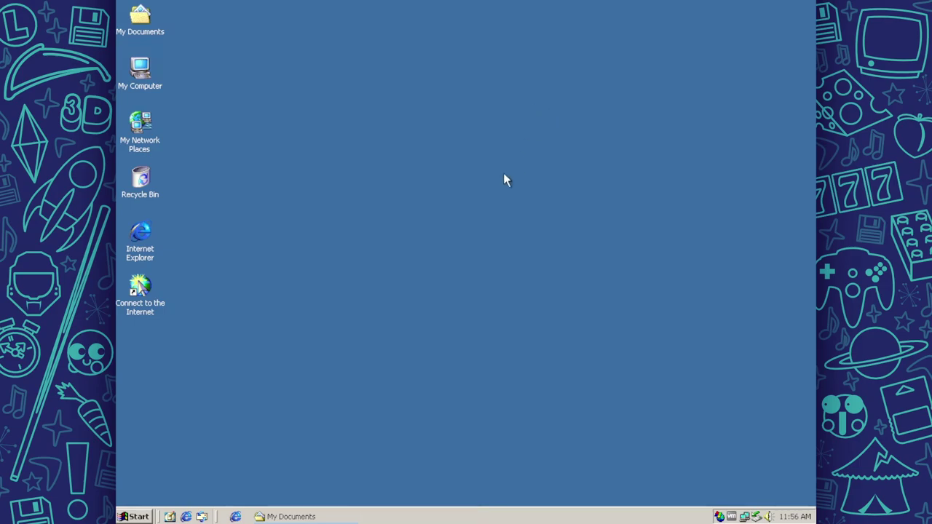
Unpin Firefox from the taskbar.
right_click(236, 516)
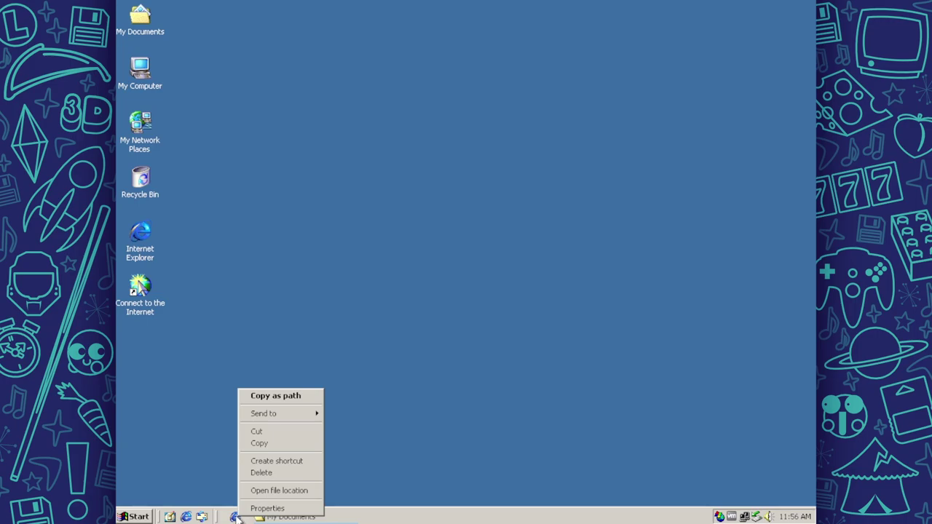
right_click(237, 516)
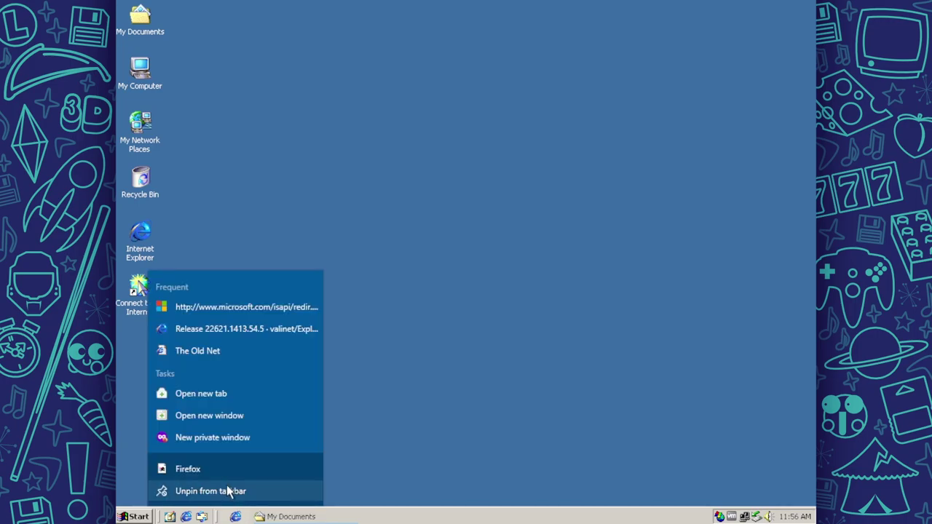
click(233, 492)
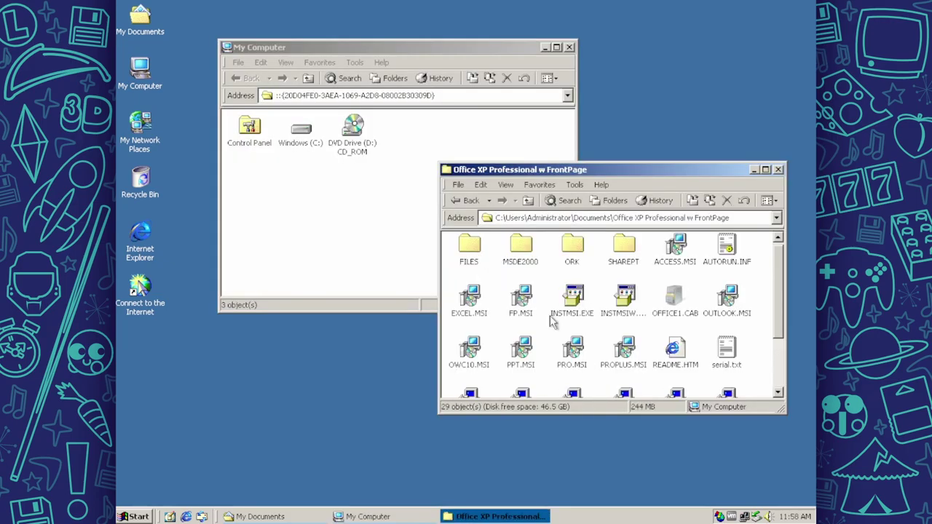
Look through the Office XP Professional w FrontPage folder, and open AUTORUN.INF to view it and close it again.
scroll(564, 310, down, 3)
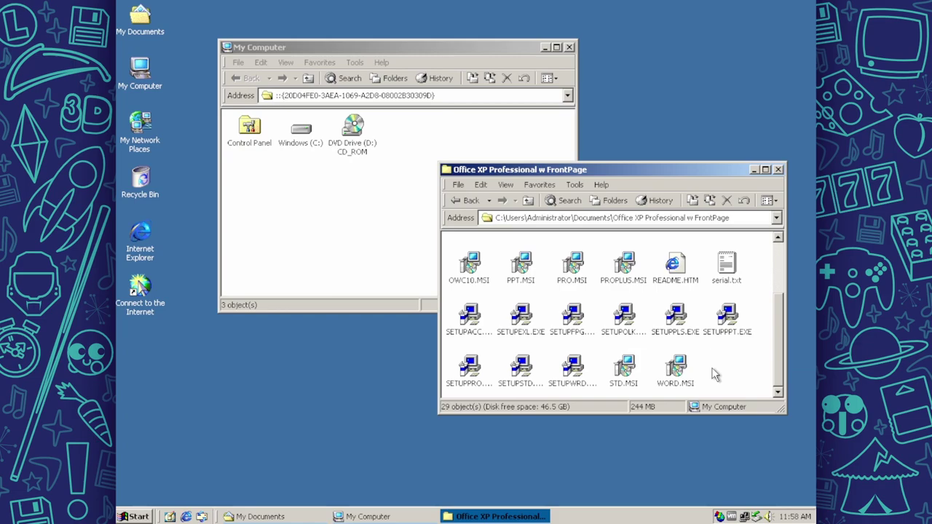
scroll(714, 375, up, 2)
scroll(712, 375, up, 1)
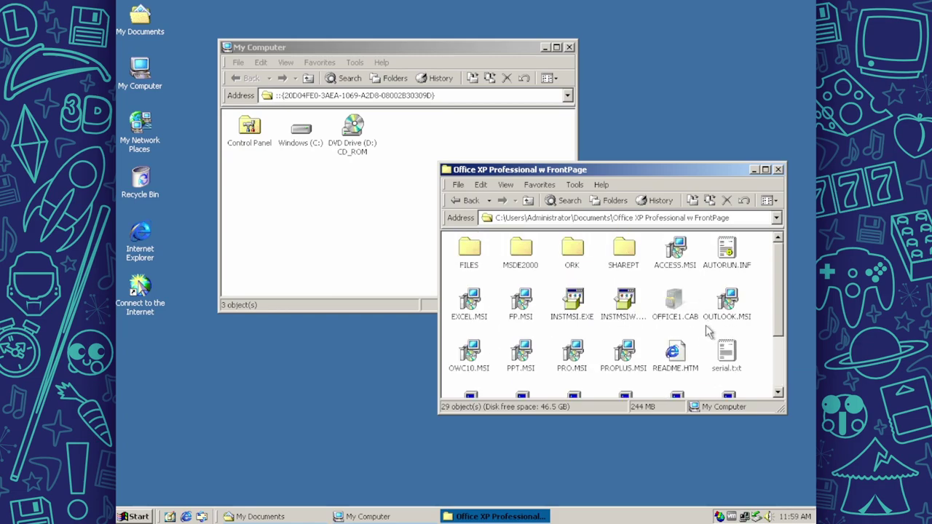
double_click(727, 249)
click(740, 60)
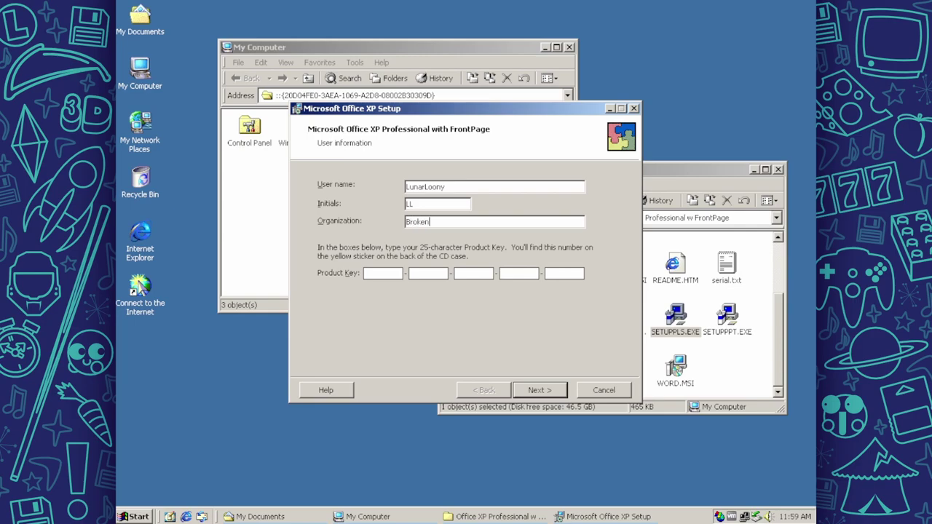
Complete the organization name in the Office XP setup, keep the Install Now type and start the installation.
text(cus)
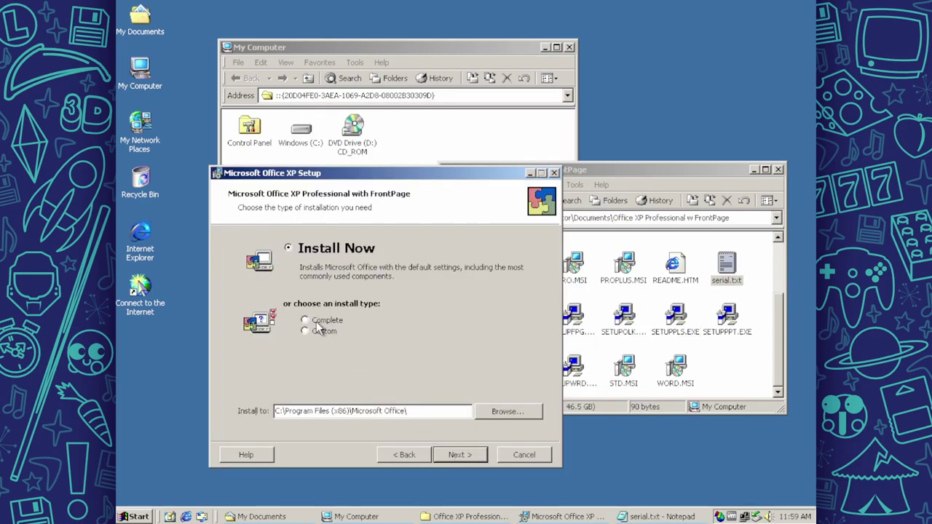
click(460, 456)
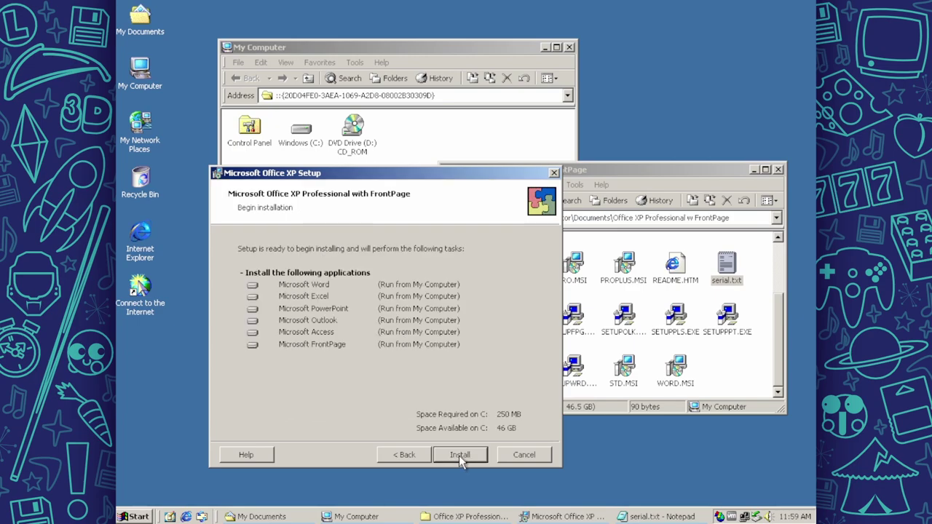
click(460, 455)
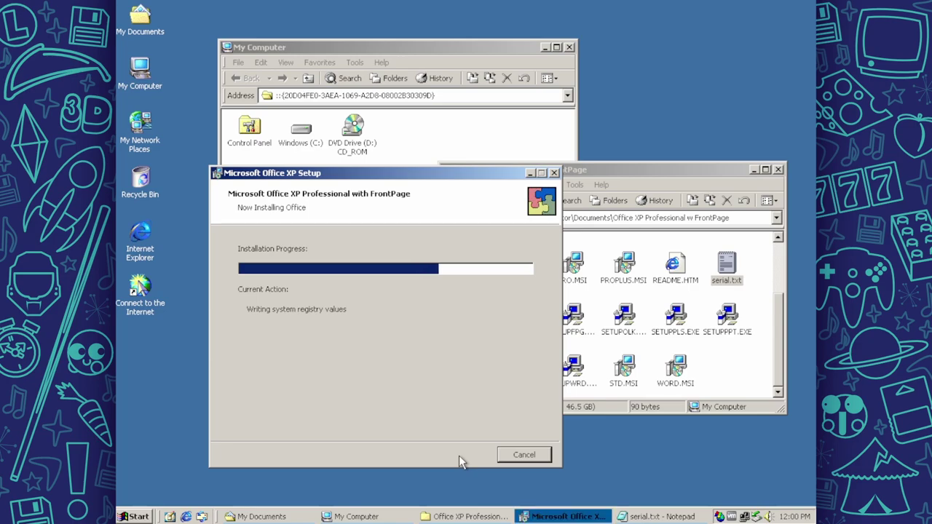
Close the serial.txt Notepad window during the installation and acknowledge the completed Office XP setup.
right_click(659, 517)
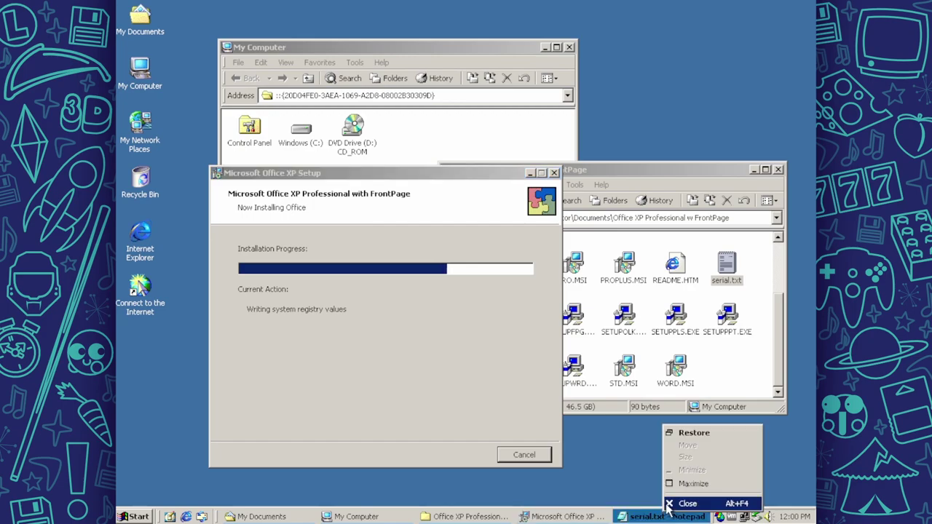
click(677, 502)
click(447, 331)
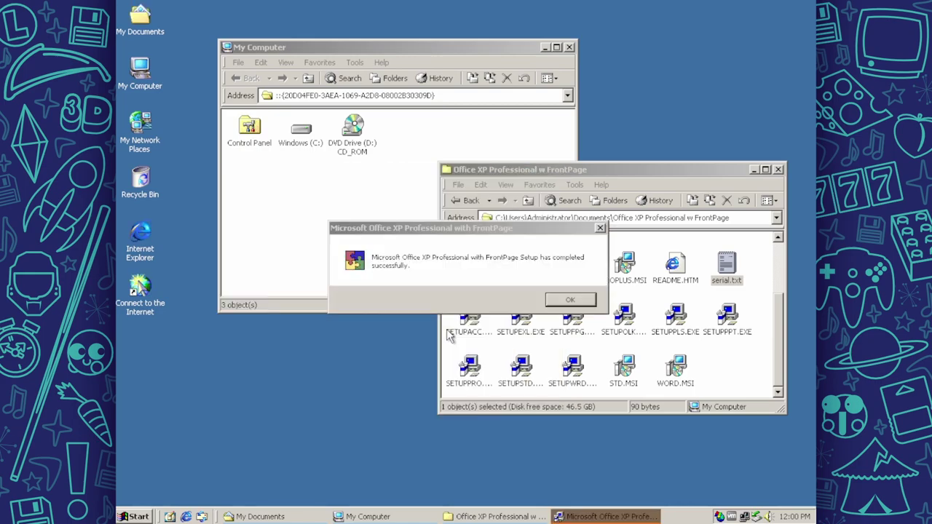
click(576, 302)
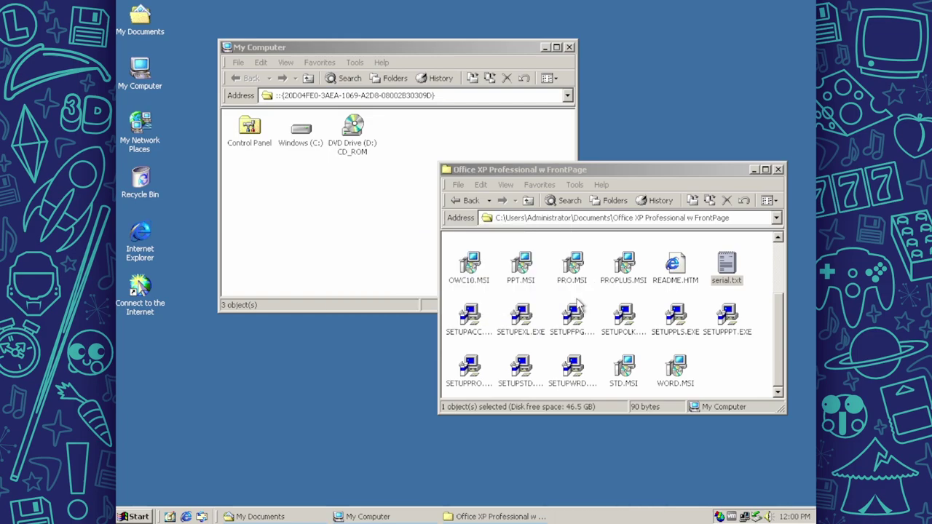
Start Microsoft Word and write "Hello, this is Microsoft Word XP running in “Windows” 2000!!!!" in a document.
click(144, 515)
mouse_move(176, 334)
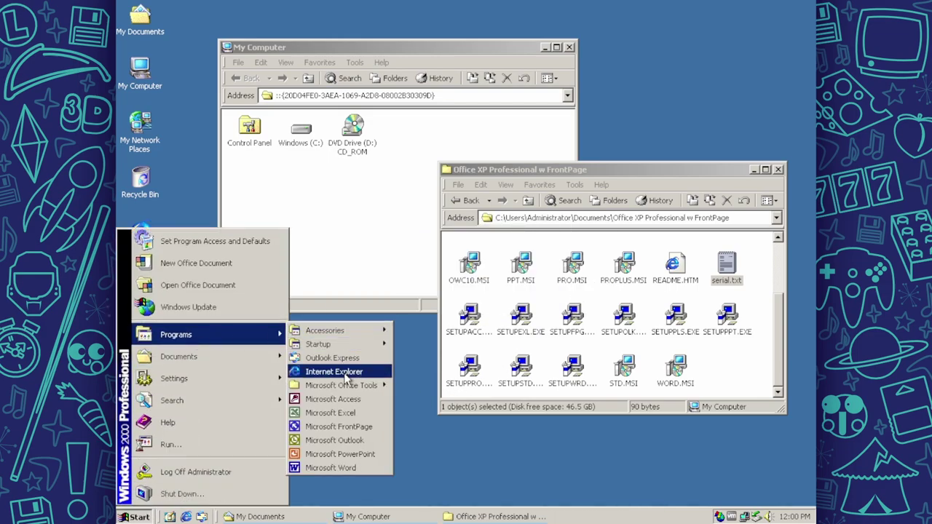
click(332, 486)
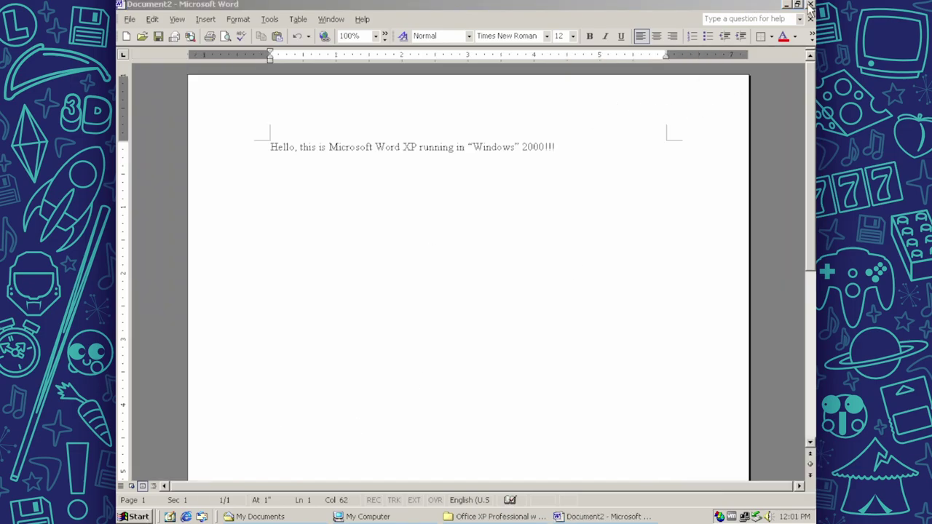
Close Word, saving the document as Hello.doc in My Documents, and close the Office XP Professional w FrontPage folder.
click(810, 5)
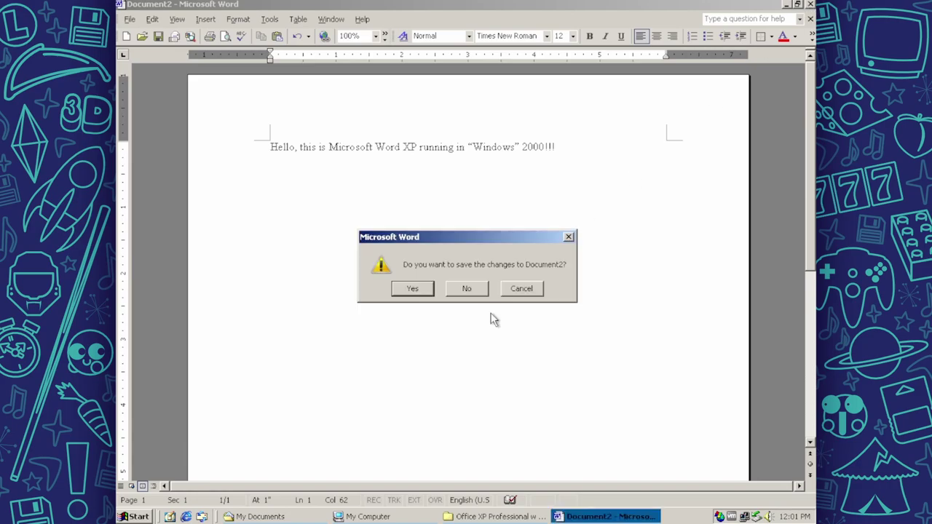
click(425, 289)
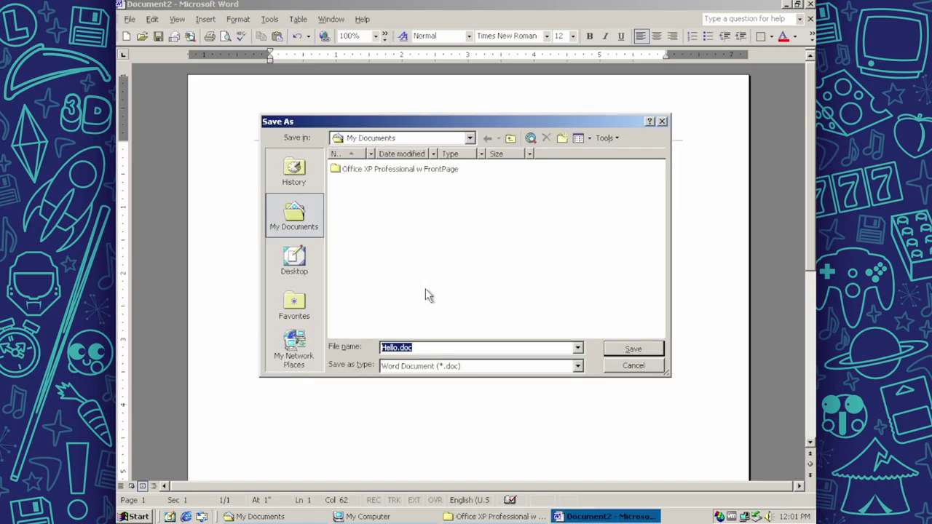
click(612, 358)
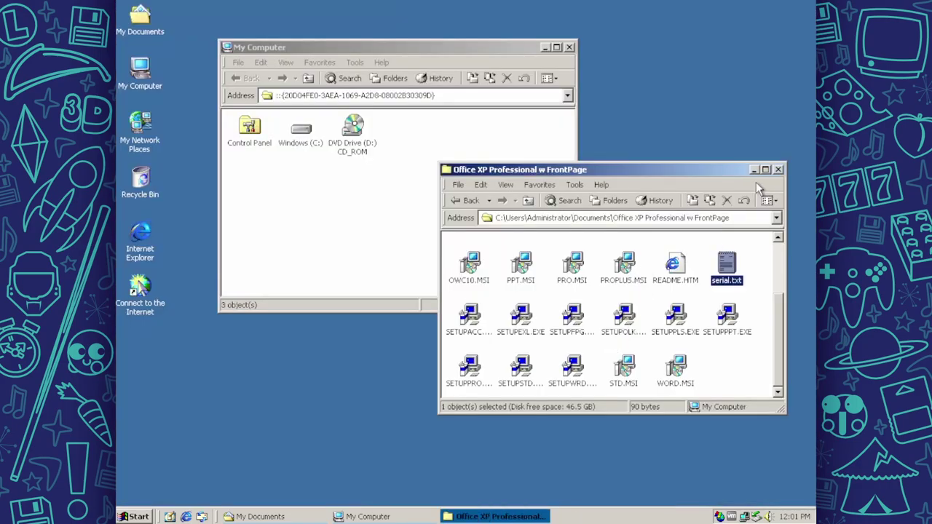
click(778, 170)
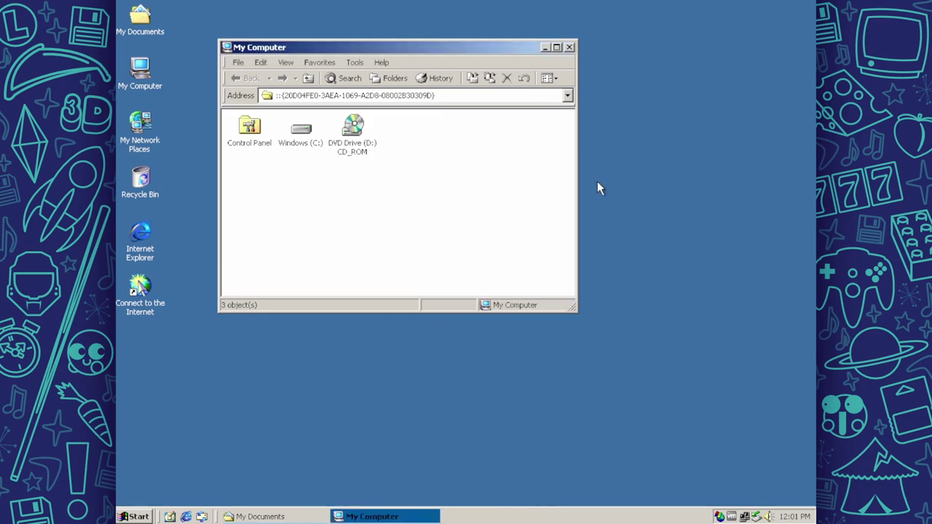
Start Microsoft PowerPoint and apply the Fireworks design template to the blank presentation.
click(142, 517)
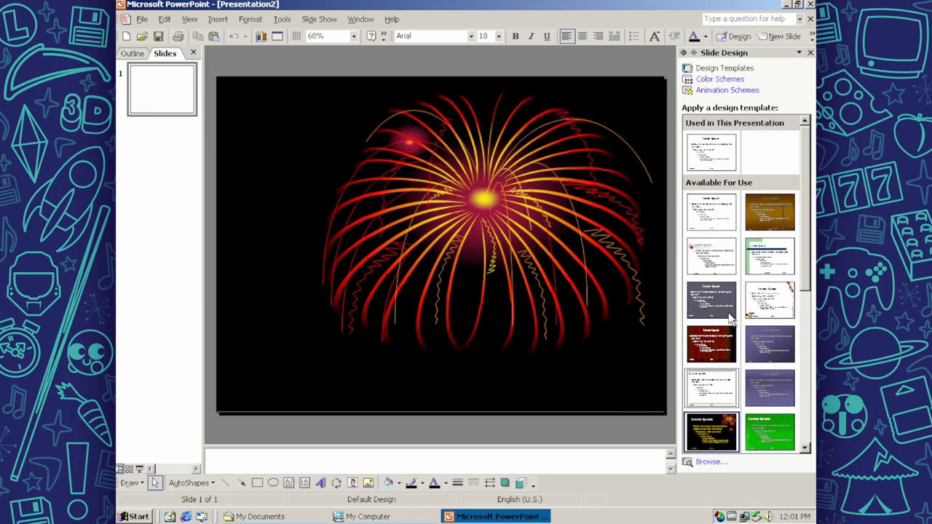
drag(807, 249, 810, 313)
View the About Microsoft PowerPoint information, then browse further through the available design templates.
click(392, 19)
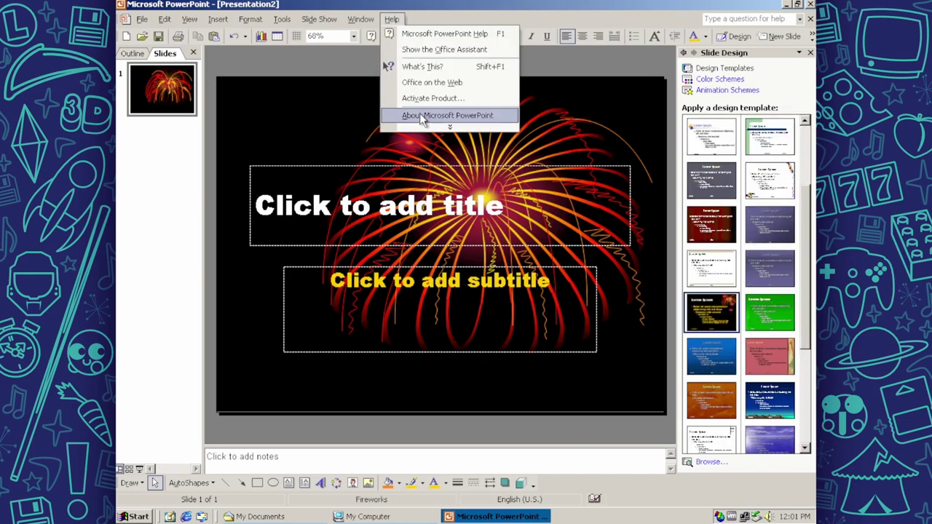
click(428, 116)
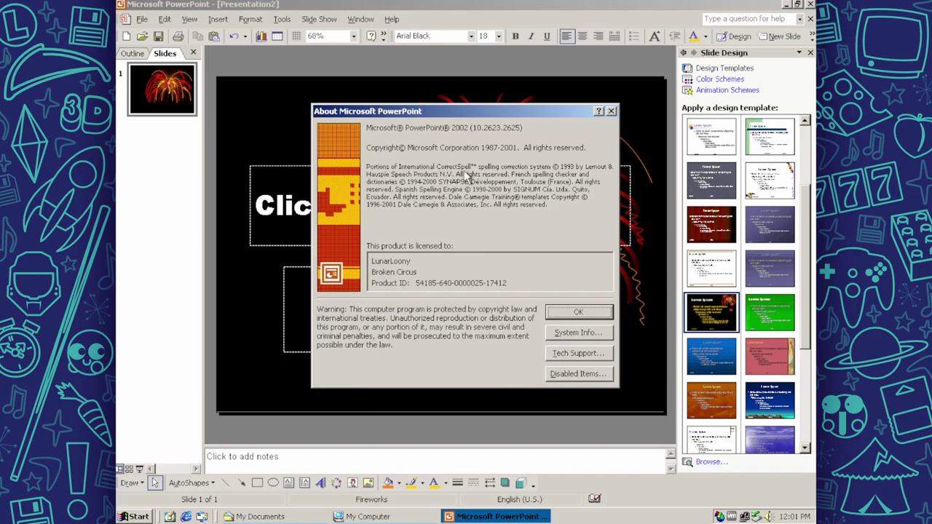
click(610, 111)
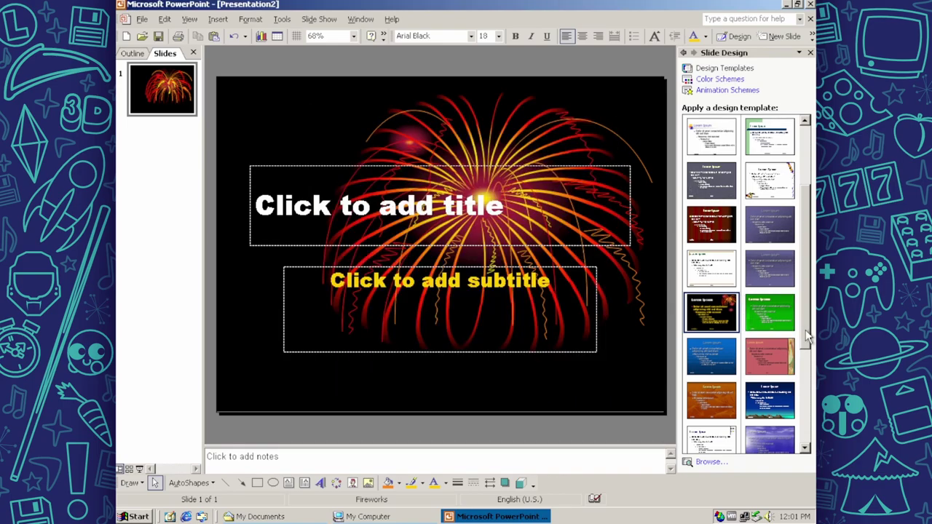
scroll(800, 385, down, 3)
scroll(800, 385, down, 3)
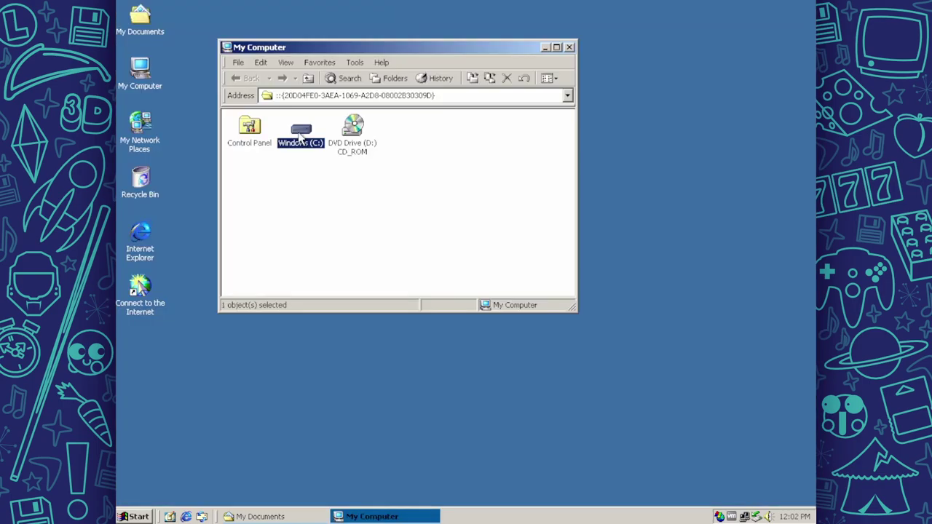
Open the Windows (C:) drive, go to the C:\Classic folder and enlarge its window to show all items.
double_click(301, 132)
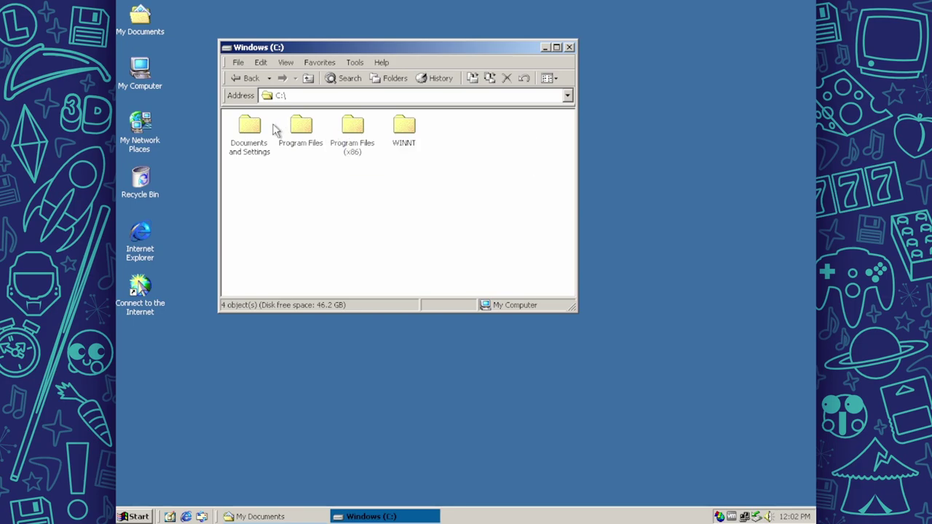
click(313, 95)
click(313, 94)
text(Classic)
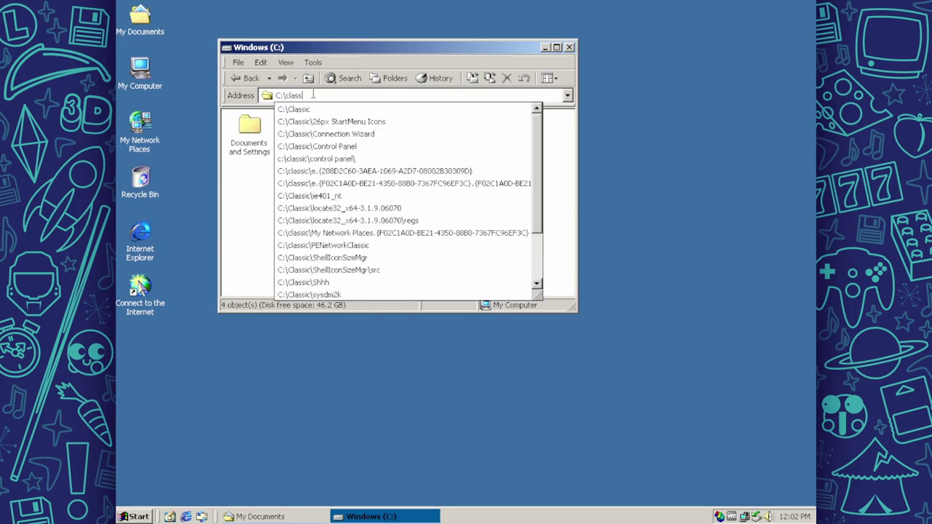
key(Return)
drag(576, 309, 712, 462)
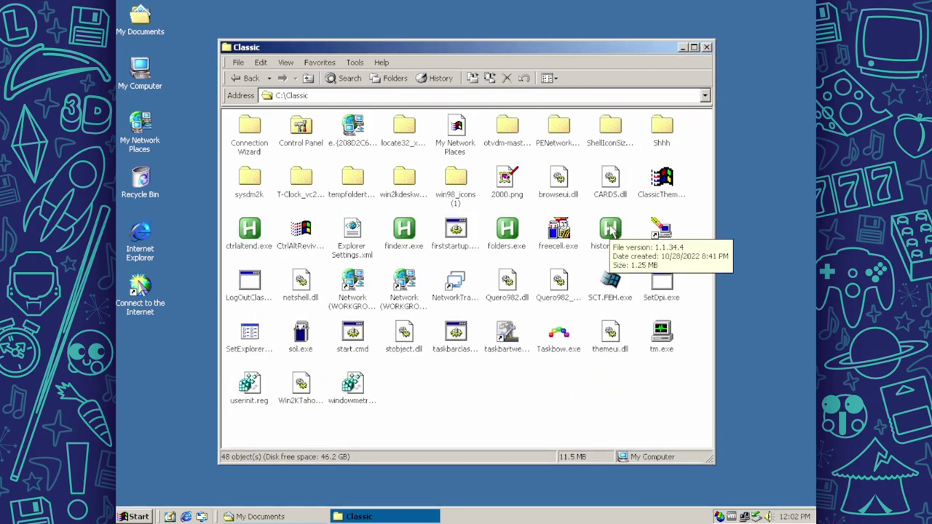
Open firststartup.cmd in Notepad to read its commands and close it again.
right_click(457, 232)
click(482, 252)
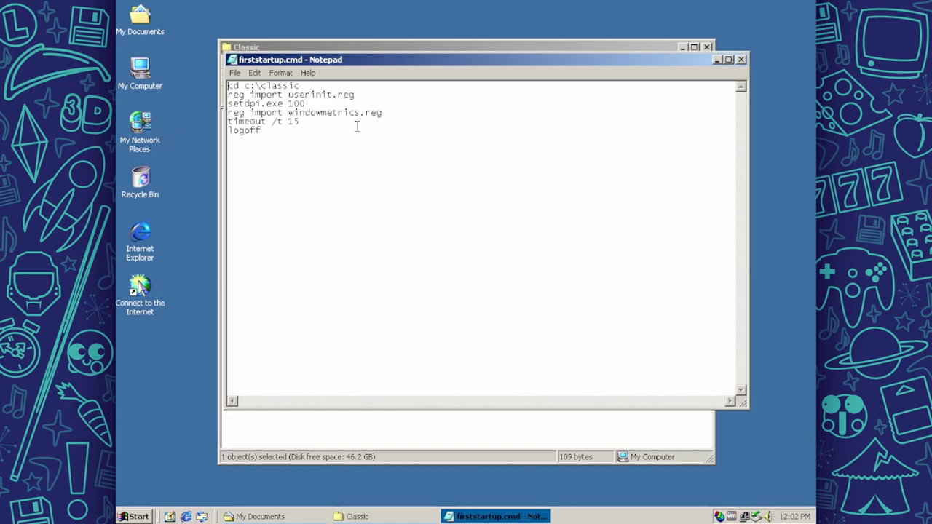
click(742, 60)
Open Iconoid, look through its Colors, Hiding, Positions, Desktop, Tray, Options and About pages, and close it.
double_click(668, 227)
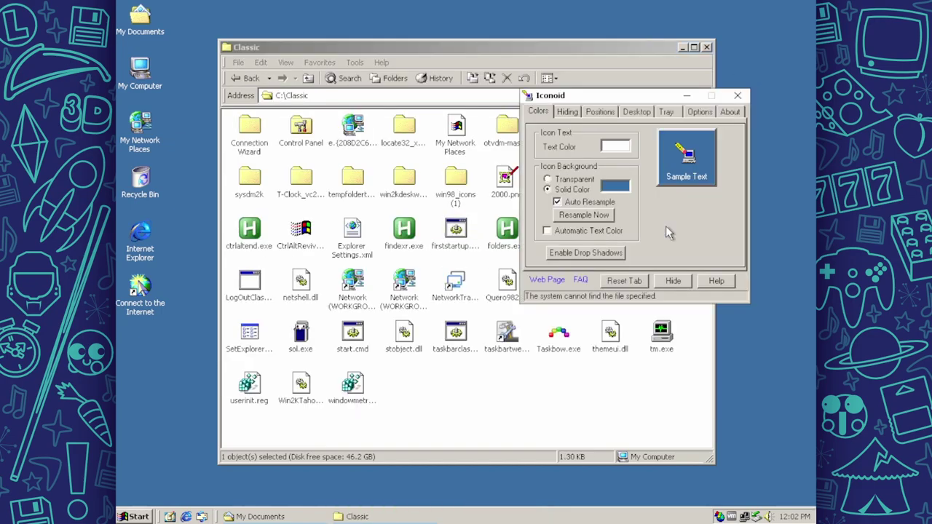
click(565, 111)
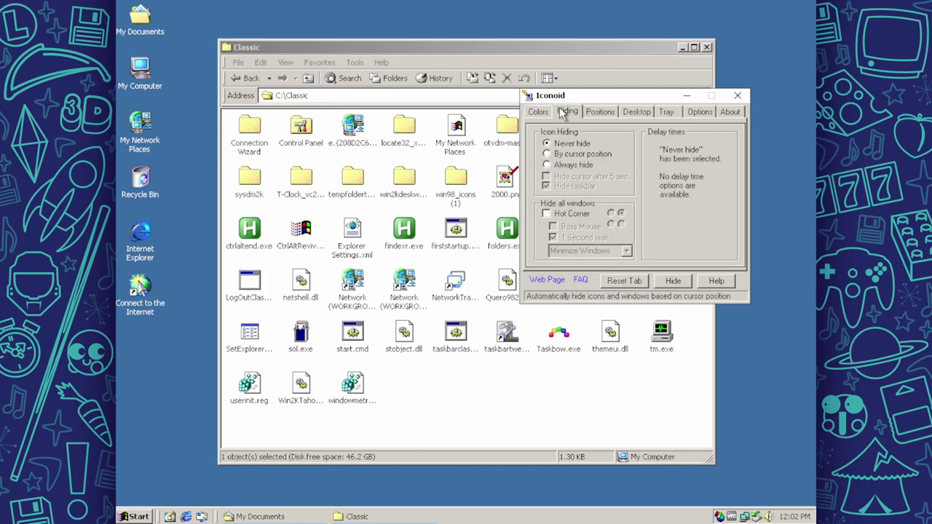
click(598, 113)
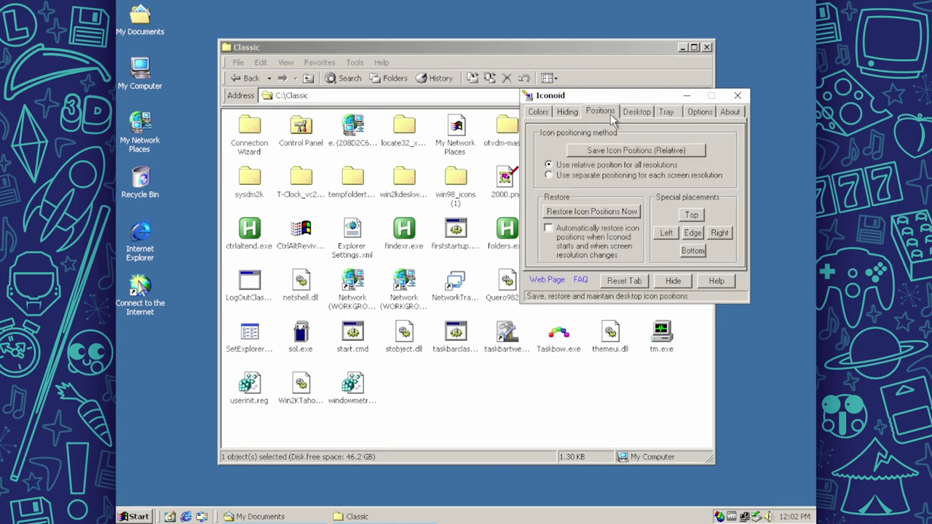
click(636, 111)
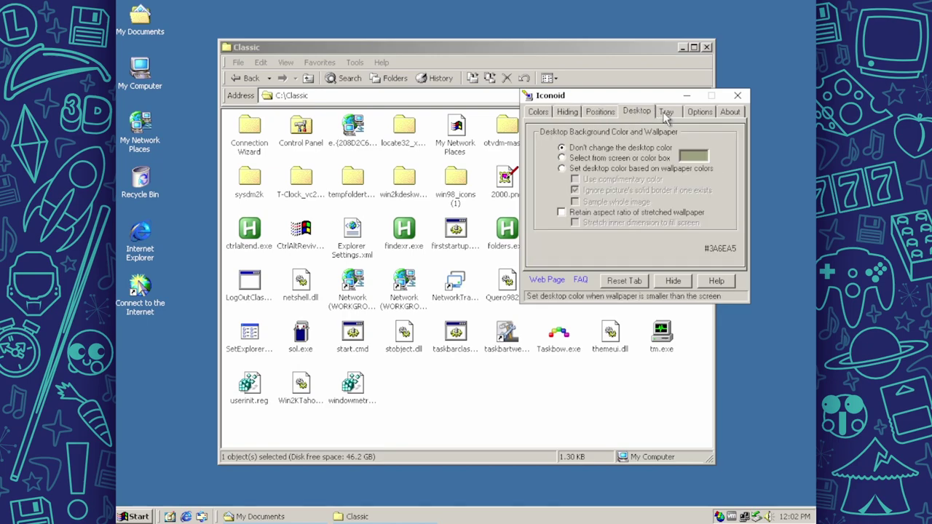
click(665, 115)
click(705, 111)
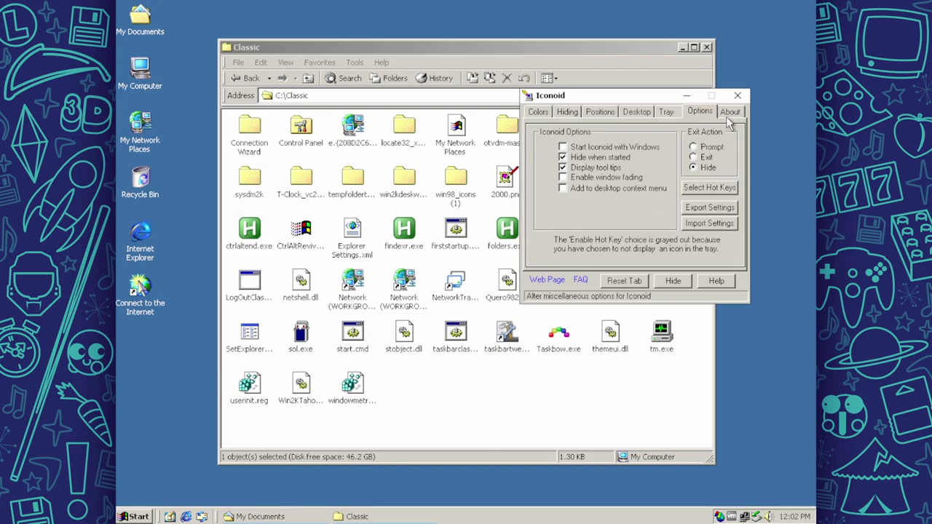
click(730, 115)
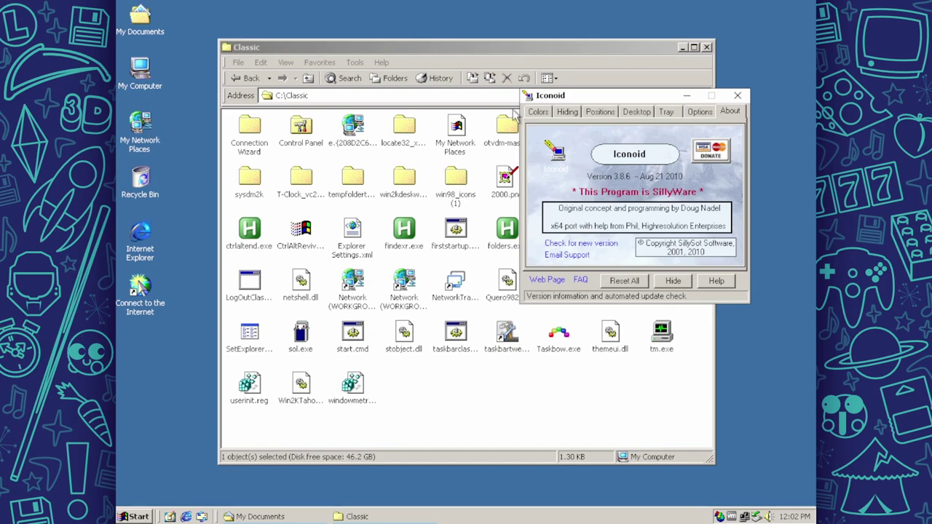
click(538, 111)
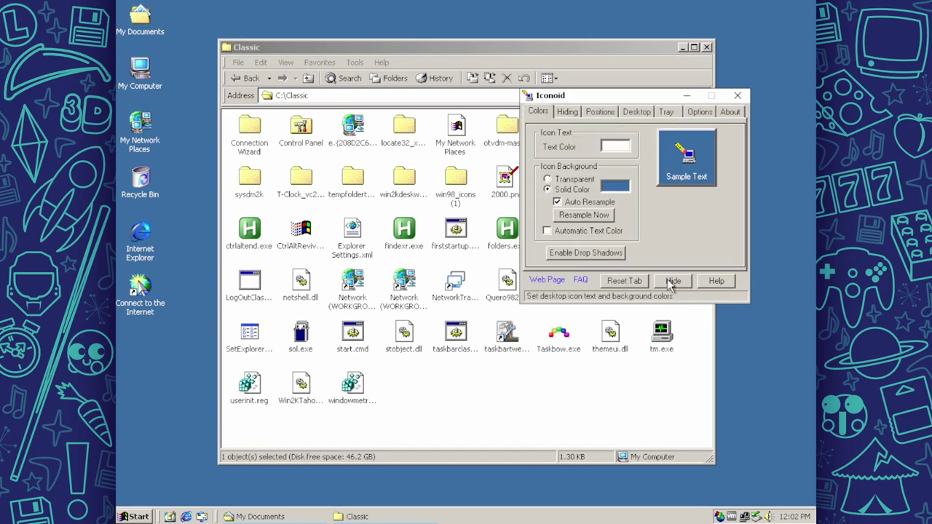
click(737, 95)
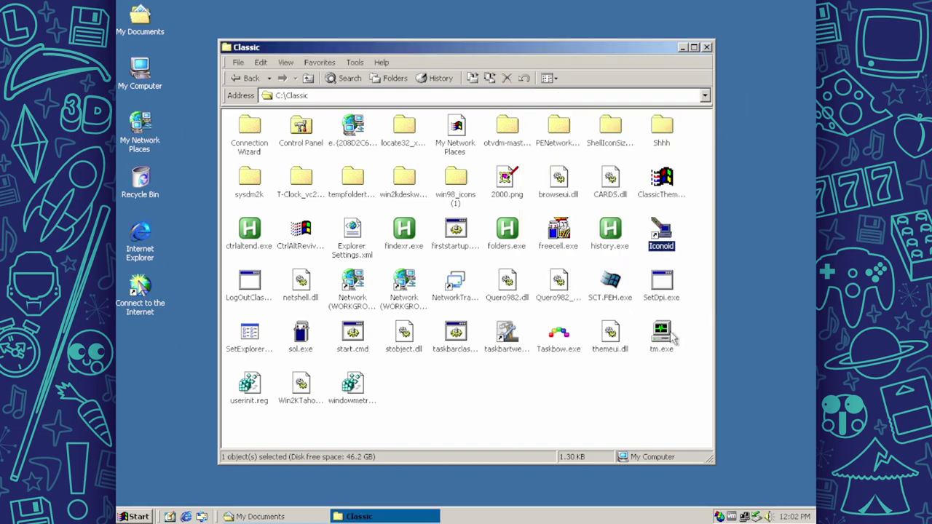
View the classic Task Manager by running tm.exe, then open it again through the system's own shortcut and close it.
double_click(667, 333)
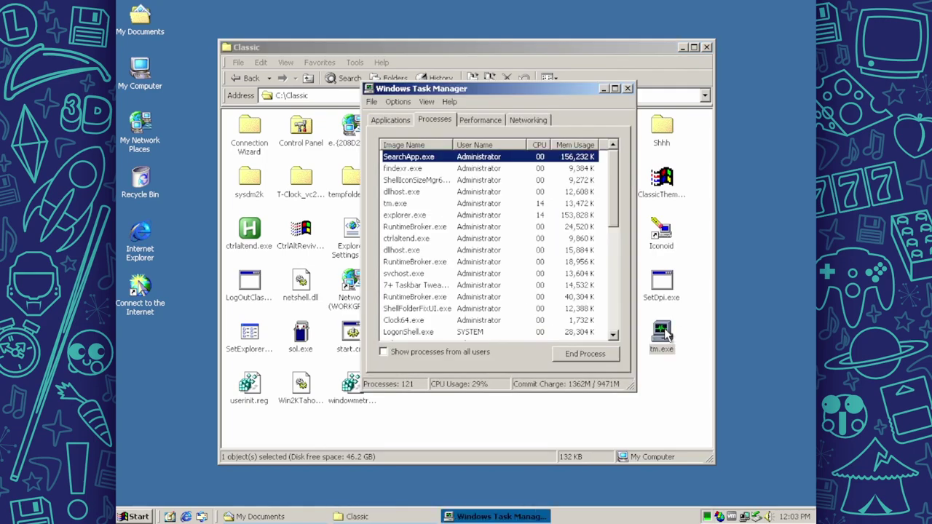
click(627, 89)
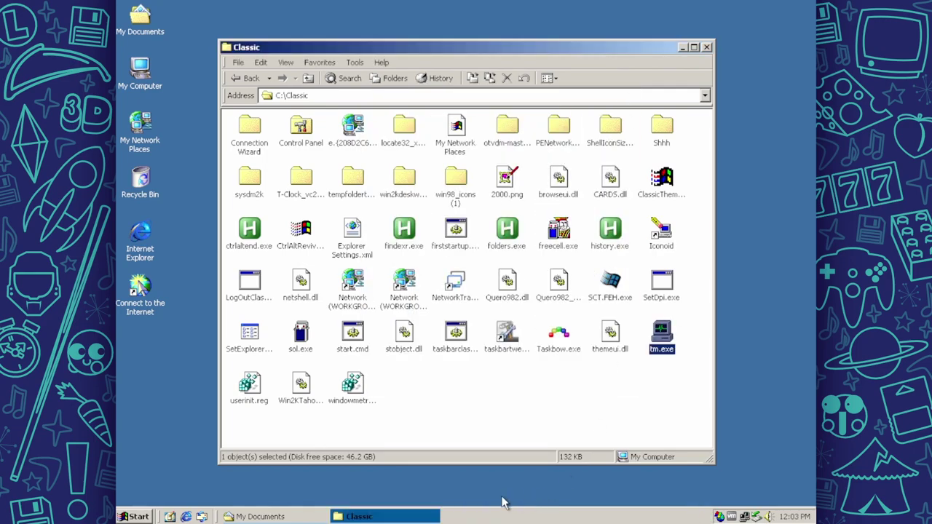
right_click(135, 516)
click(187, 430)
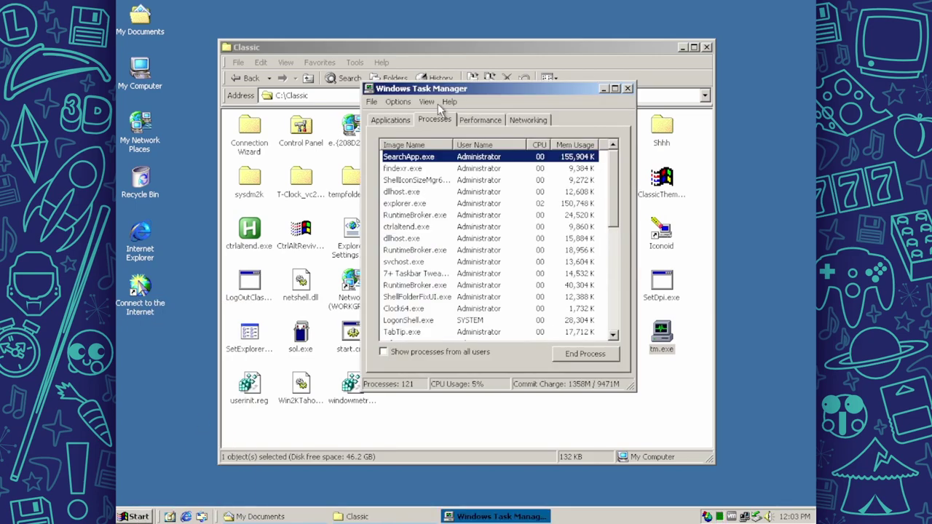
click(627, 89)
Examine the network shortcuts, NetworkTrayIcon, the taskbar tweaker shortcut, Taskbow.exe and SetExplorerIconView.exe in the Classic folder.
click(404, 283)
click(352, 280)
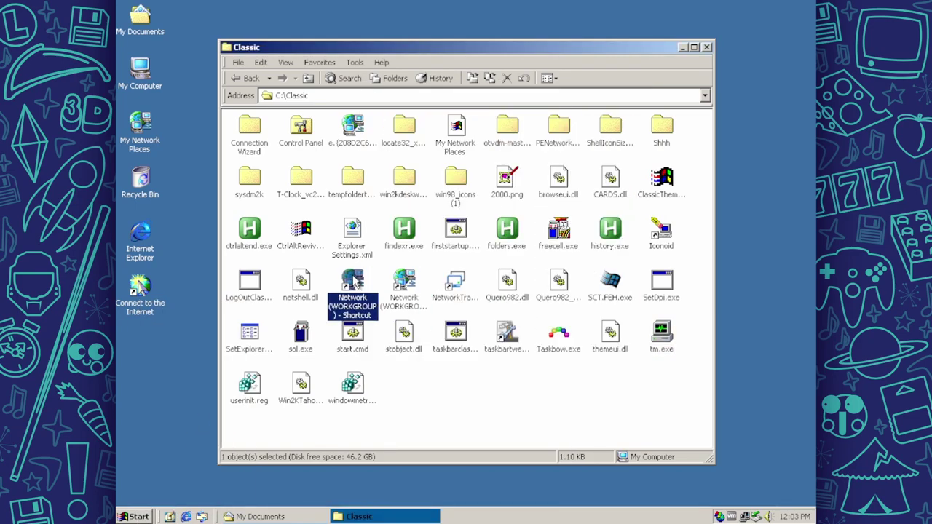
click(456, 289)
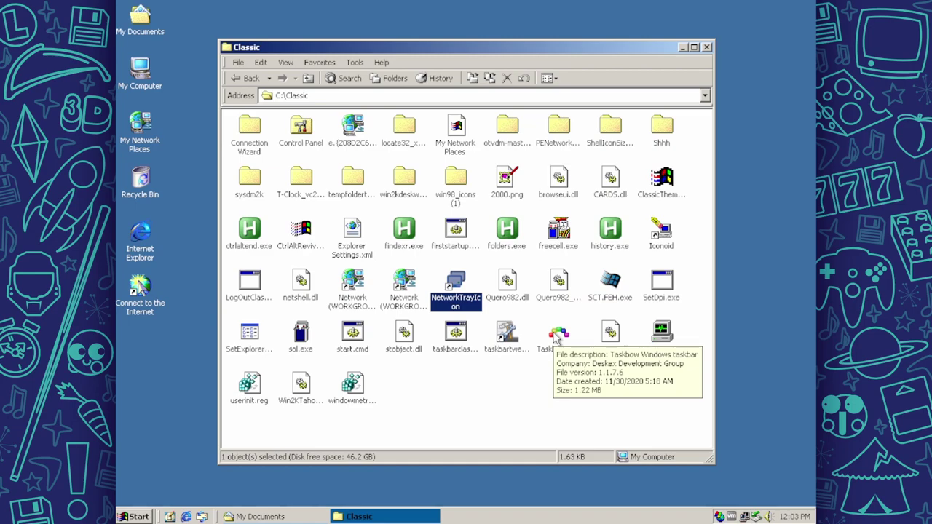
click(507, 333)
right_click(559, 334)
click(571, 335)
click(250, 333)
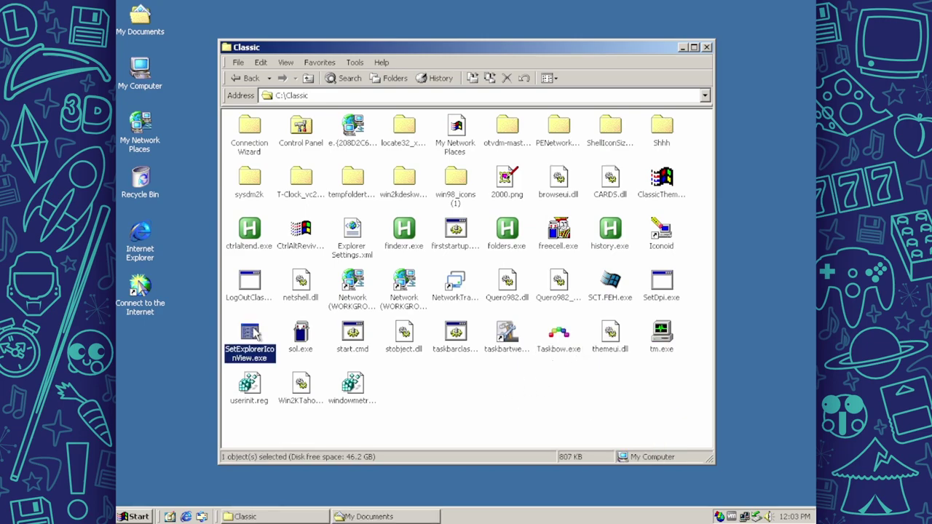
click(437, 381)
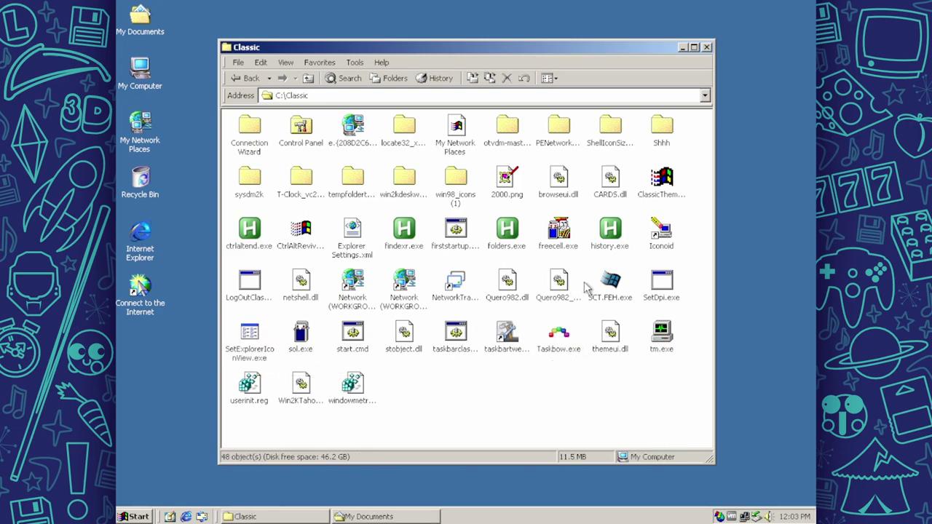
View the general and detailed properties of SCT.FEH.exe and close them without changes.
right_click(616, 284)
click(662, 410)
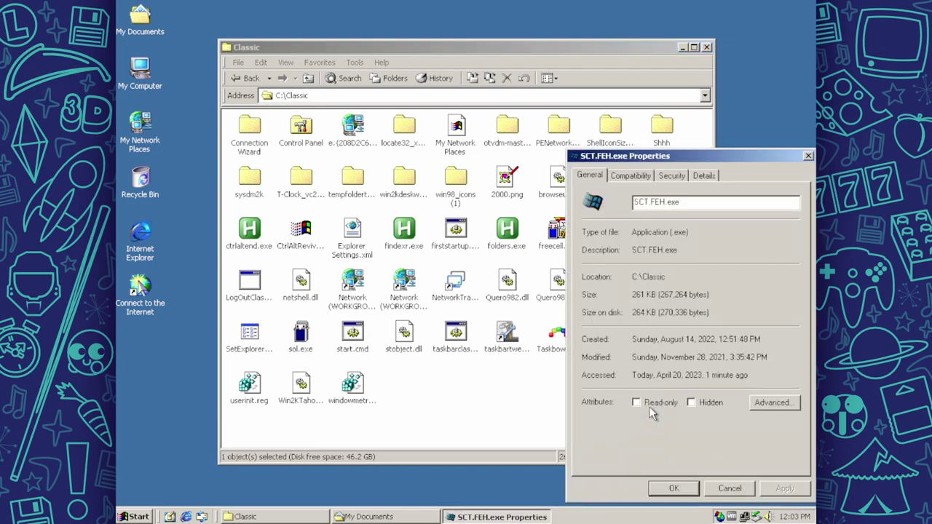
click(703, 176)
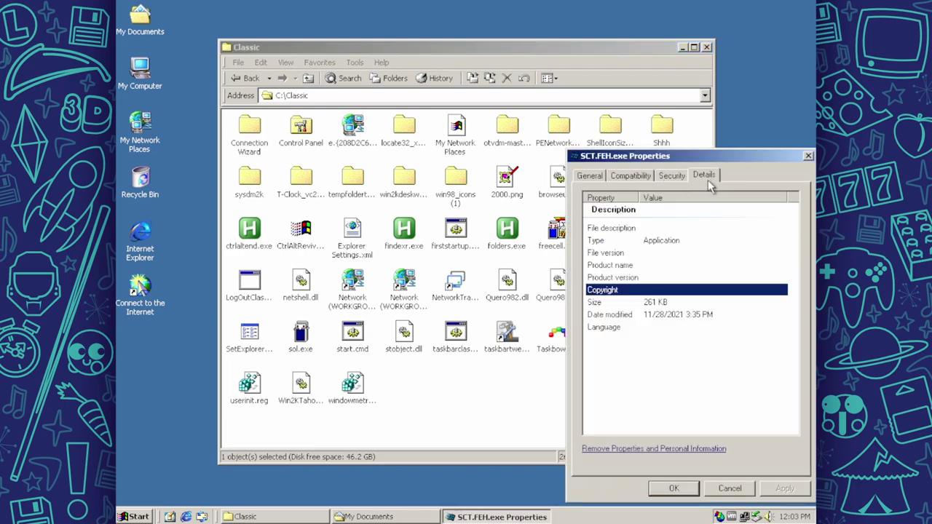
click(725, 491)
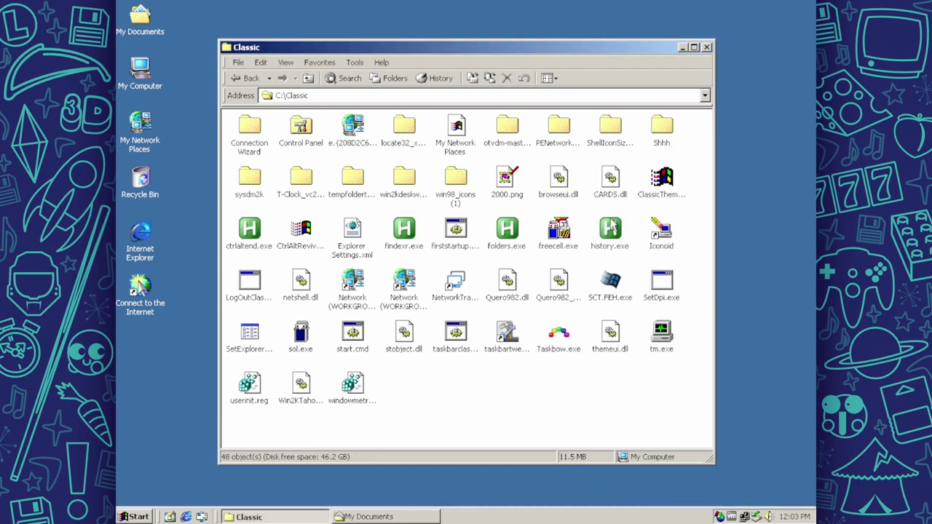
Inspect ClassicThemeTray.exe and CtrlAltRevived.exe in the Classic folder, and bring up the Windows security options screen.
click(663, 179)
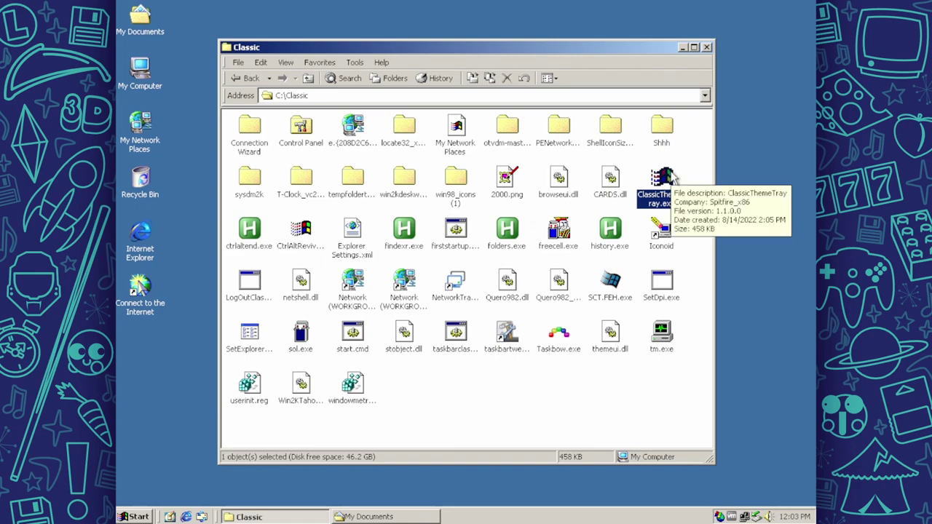
right_click(671, 177)
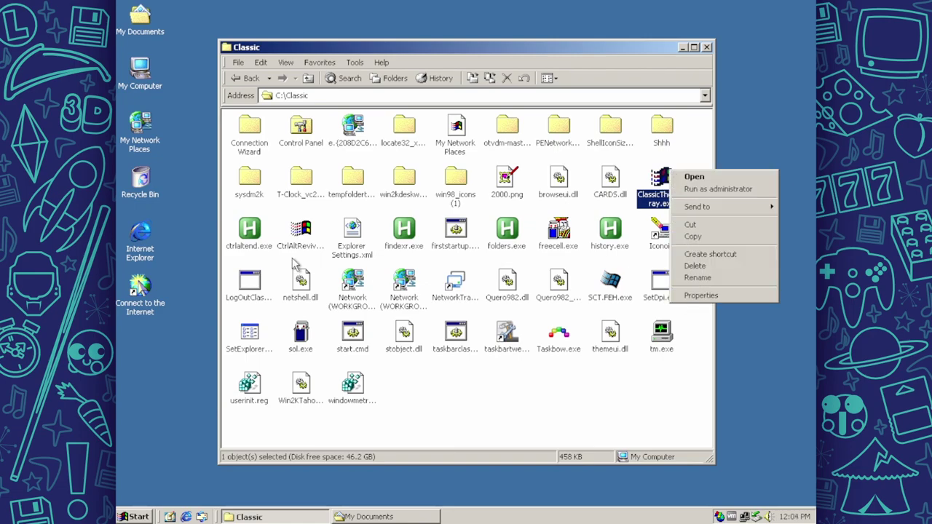
click(298, 235)
click(421, 397)
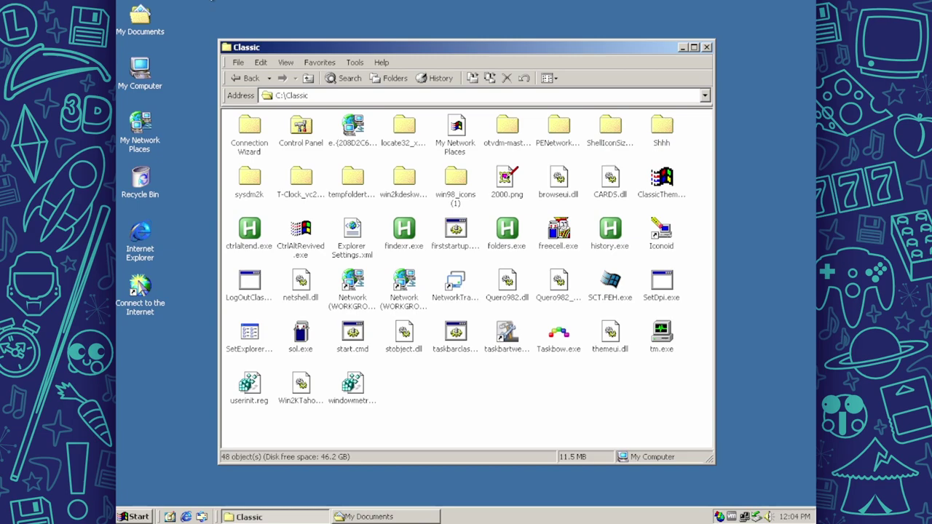
key(ctrl+alt+Delete)
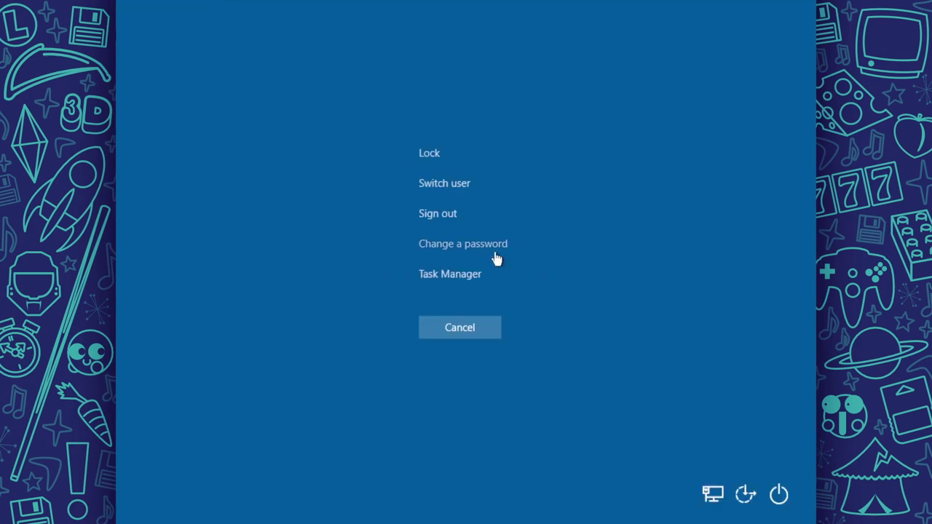
Leave the modern security options screen, bring up the classic Windows Security dialog, lock the computer and log back on.
click(466, 328)
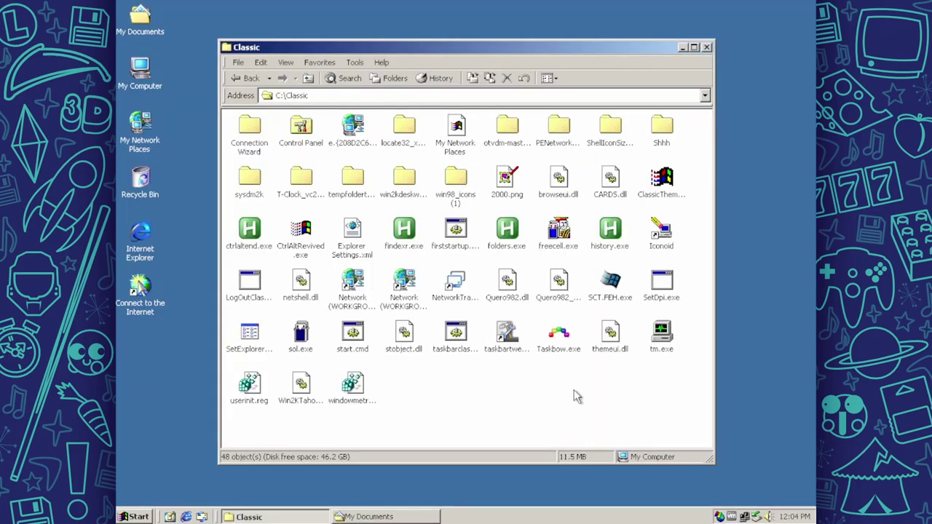
key(ctrl+alt+Delete)
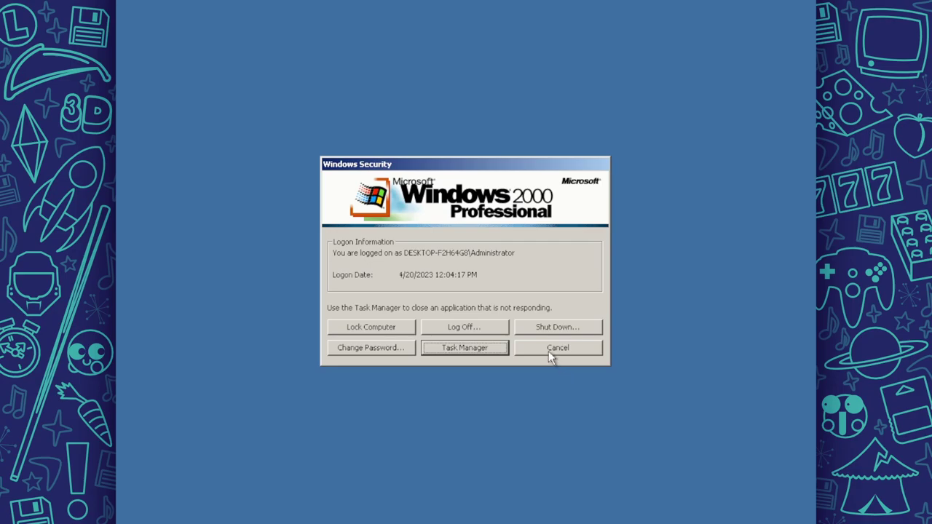
click(406, 329)
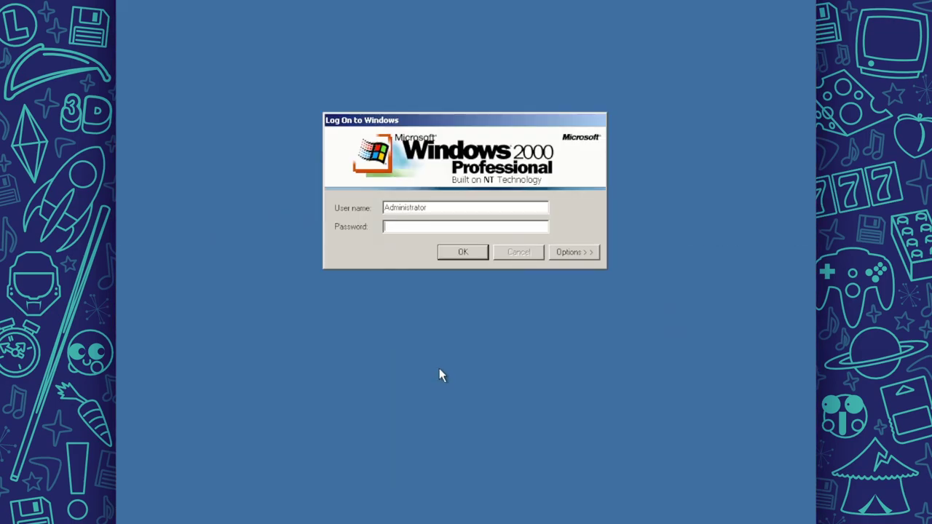
click(452, 254)
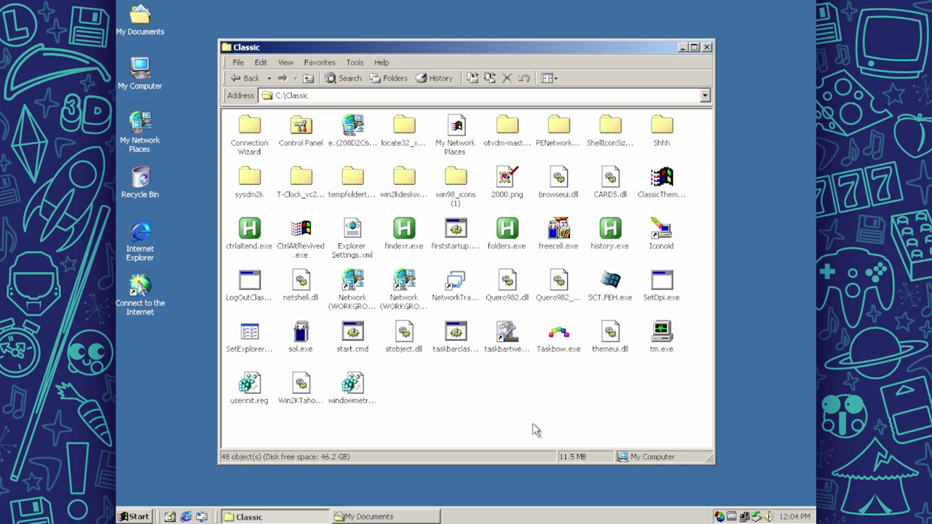
Bring up the classic Windows Security dialog again, try its Change Password option, and open Task Manager from it before closing it.
key(ctrl+alt+Delete)
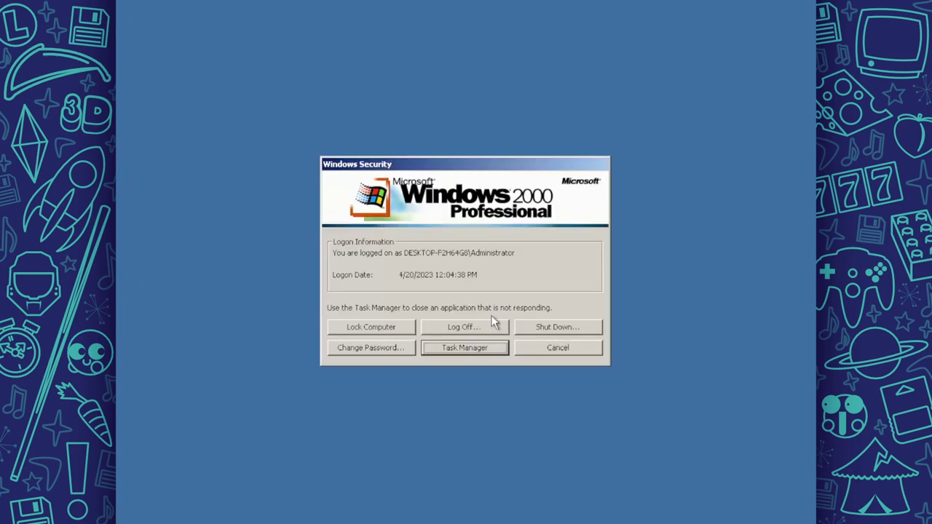
click(396, 347)
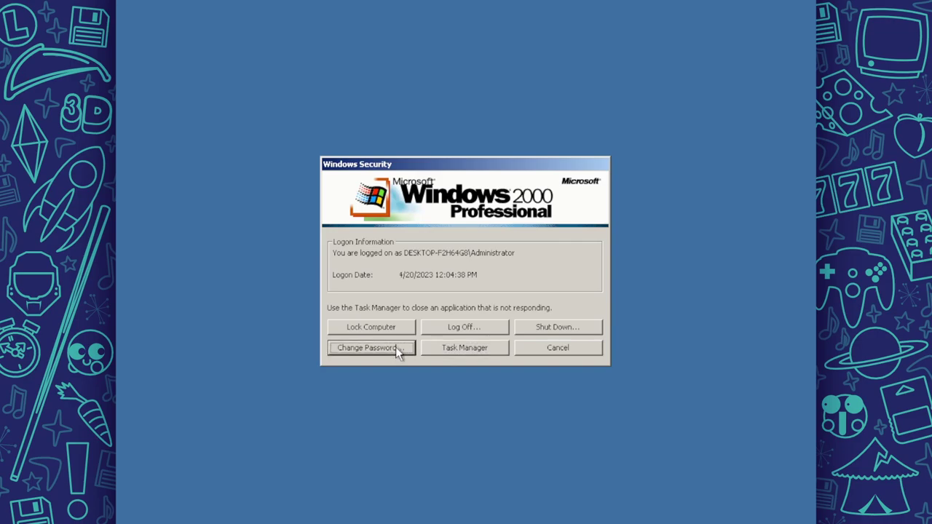
click(481, 348)
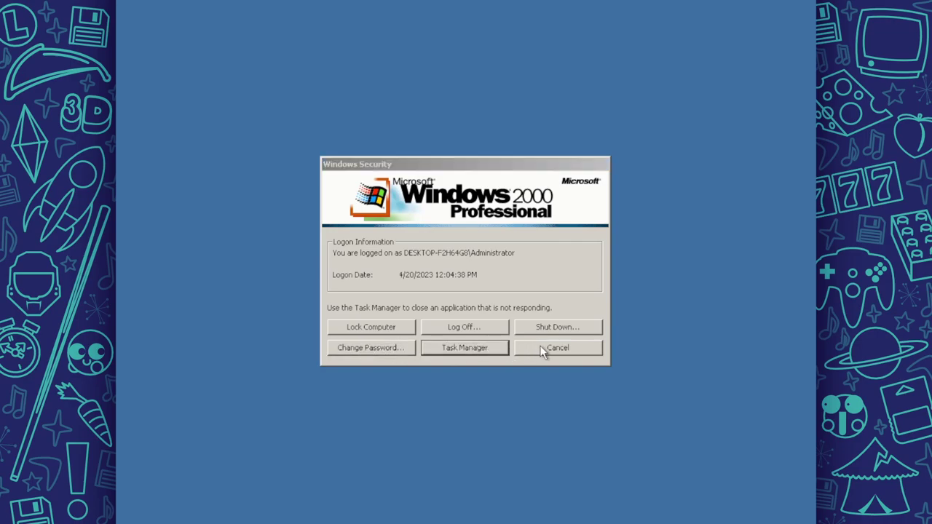
click(536, 347)
click(498, 517)
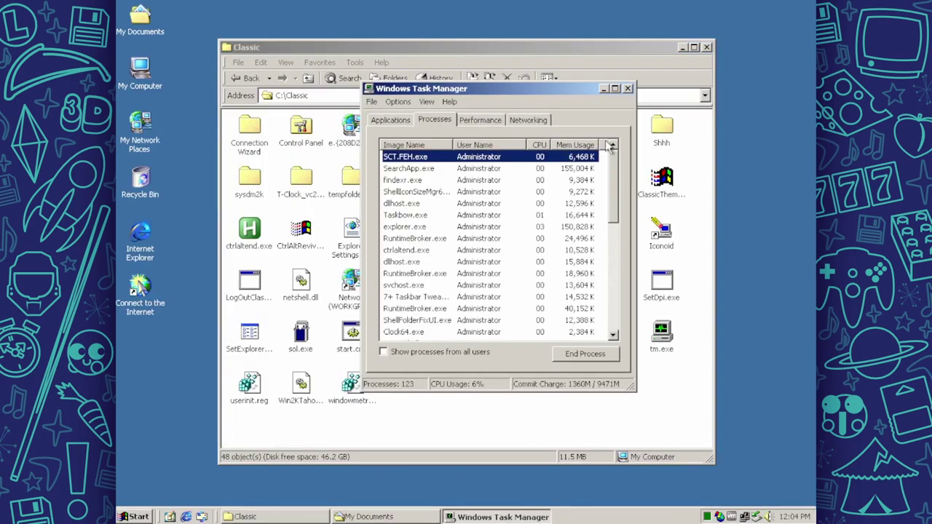
click(630, 86)
View the contents of the Shhh and ShellIconSizeMgr folders and return to the Classic folder.
double_click(659, 130)
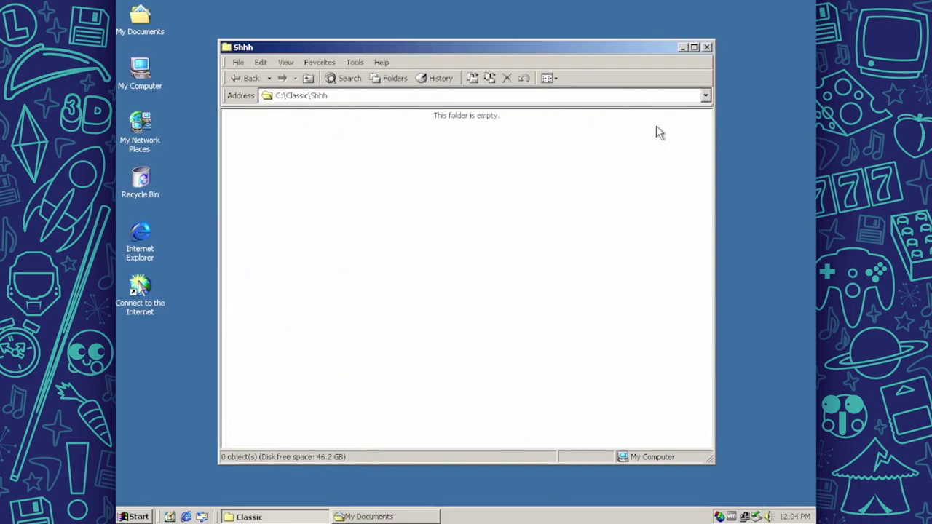
right_click(343, 156)
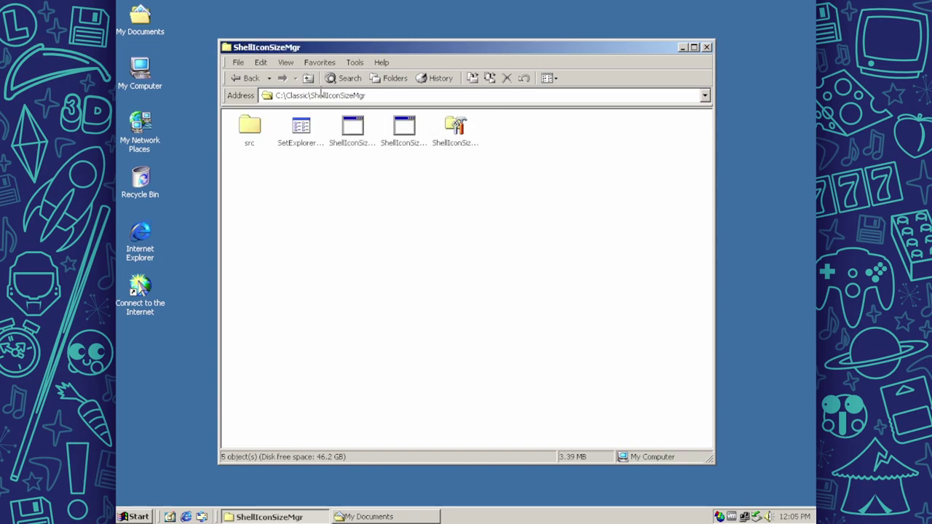
click(309, 78)
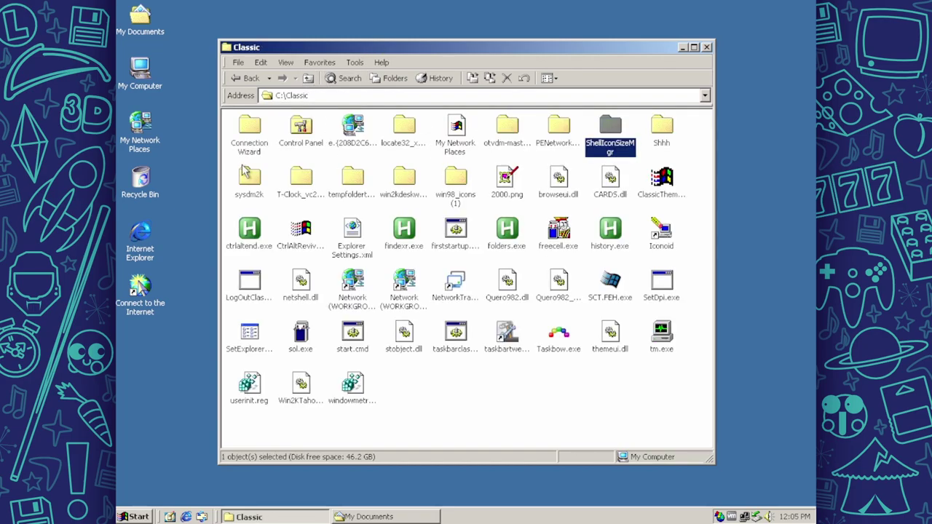
Inspect the otvdm-master-2353 folder, view otvdm.ini in Notepad and close it, and return to the Classic folder.
click(509, 129)
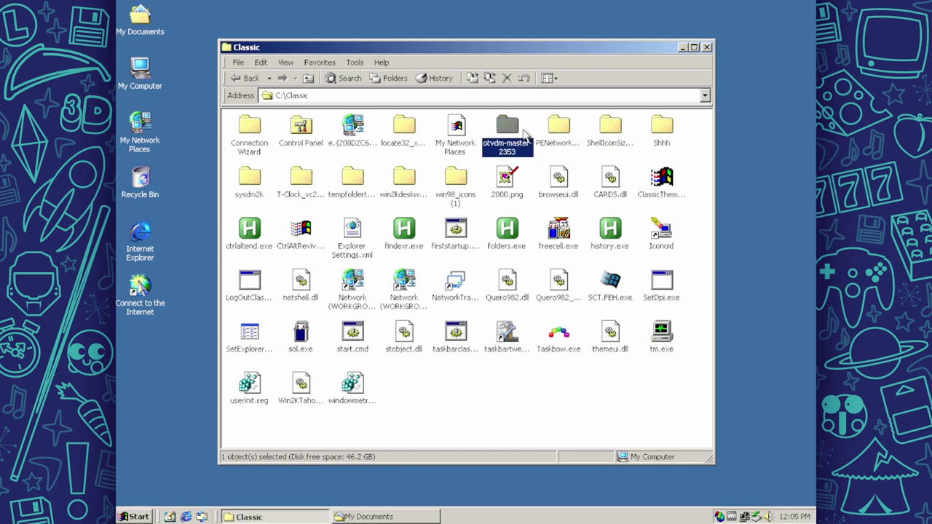
double_click(518, 130)
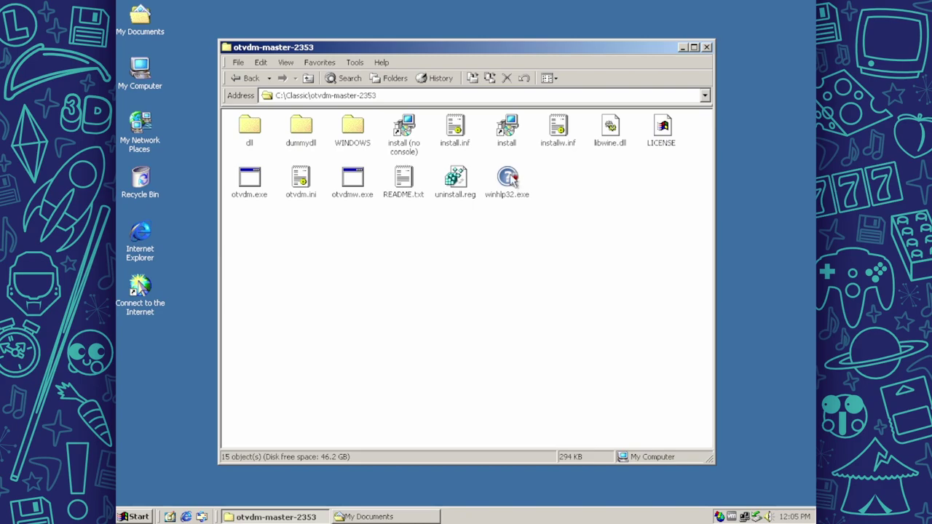
double_click(305, 177)
click(741, 59)
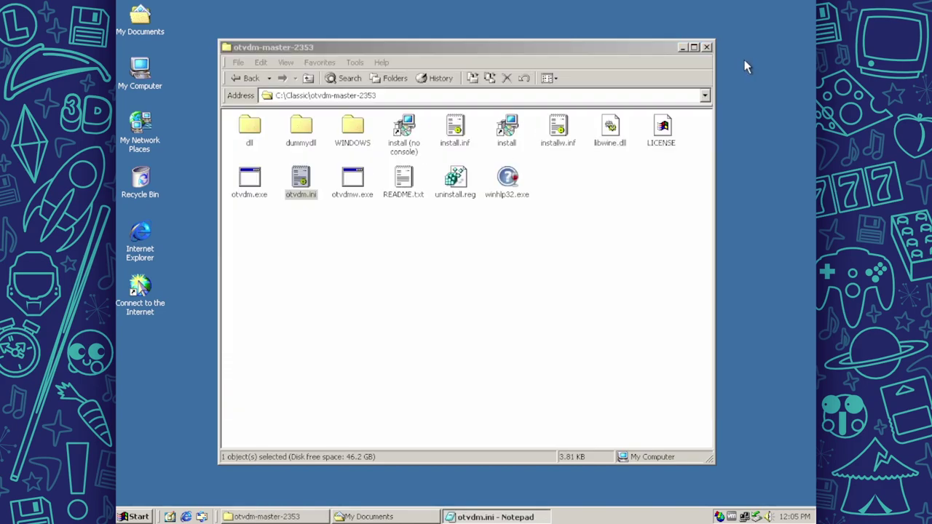
click(593, 202)
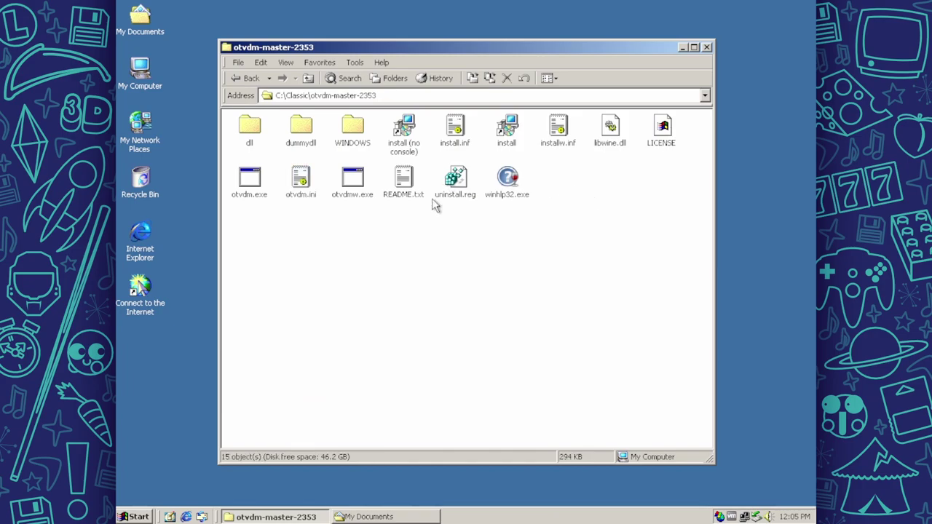
click(308, 78)
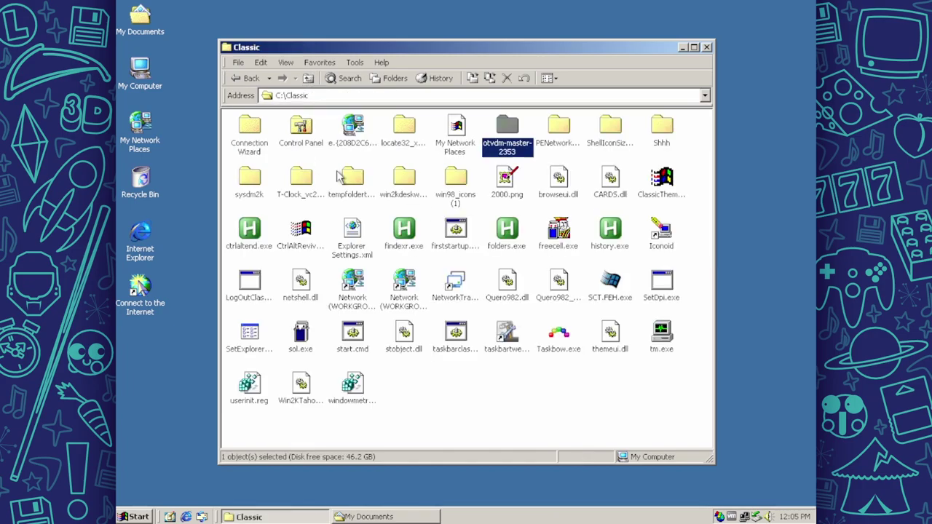
View the shortcuts inside the Classic folder's Control Panel subfolder, and inspect the e.{208D2C60...} item and stobject.dll in Classic.
double_click(301, 127)
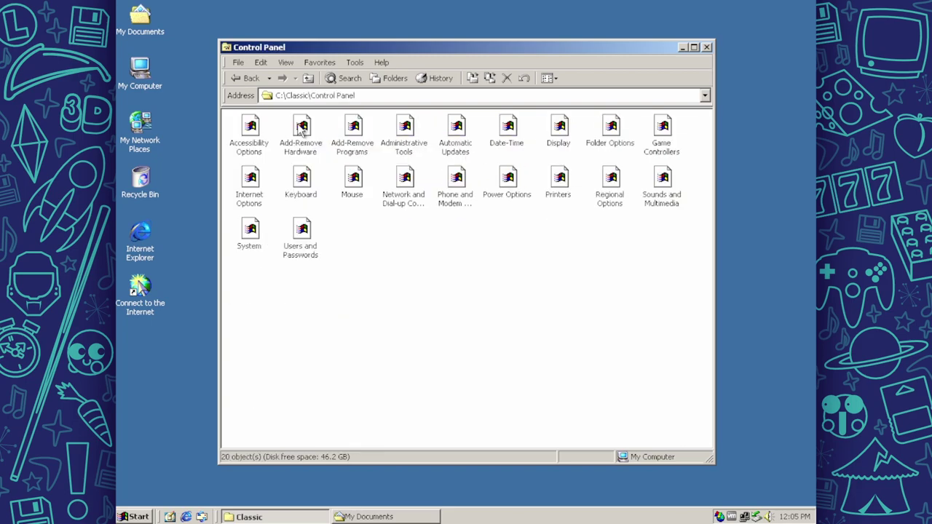
click(308, 78)
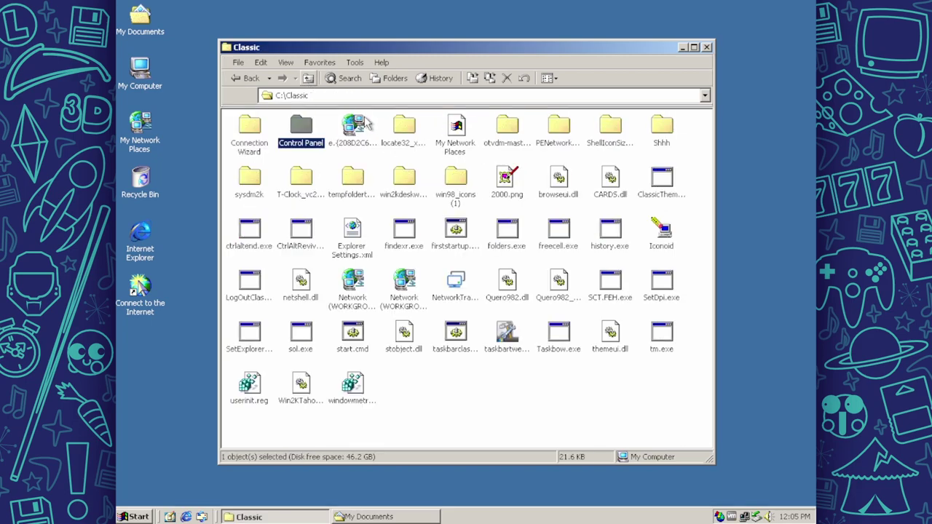
click(352, 127)
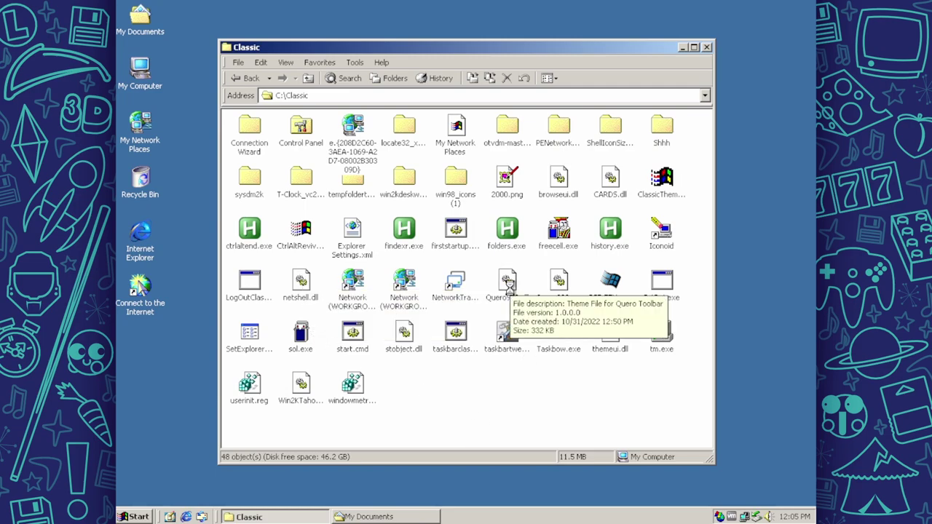
click(405, 335)
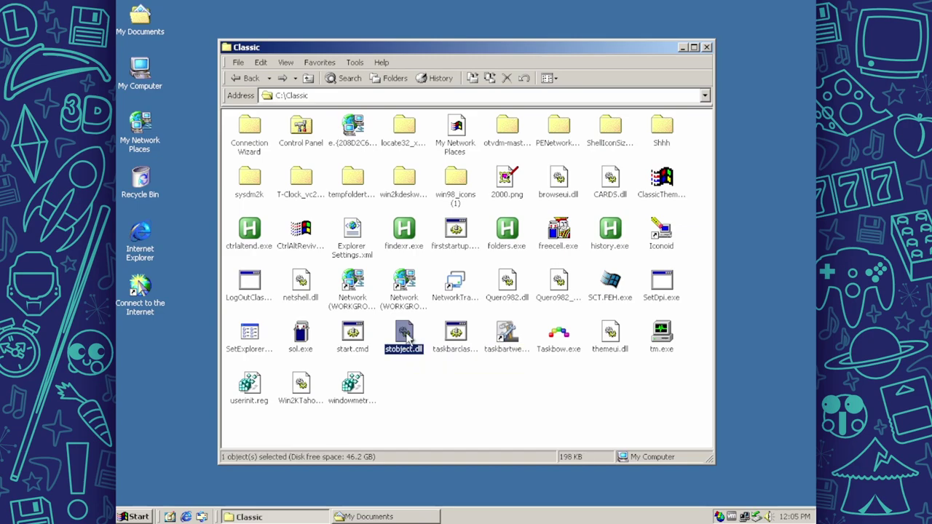
Read the scripts start.cmd and taskbarclassic.cmd in Notepad, closing each one without changes.
right_click(355, 334)
click(401, 356)
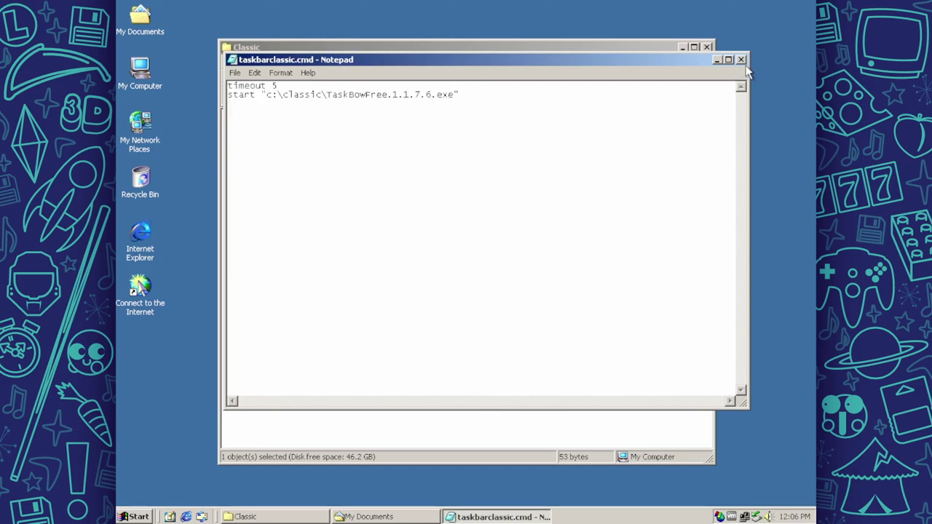
click(741, 60)
right_click(459, 329)
click(490, 348)
click(740, 60)
click(575, 373)
Point out Taskbow.exe and open the 7+ Taskbar Tweaker options from the taskbar tweaker shortcut.
click(559, 339)
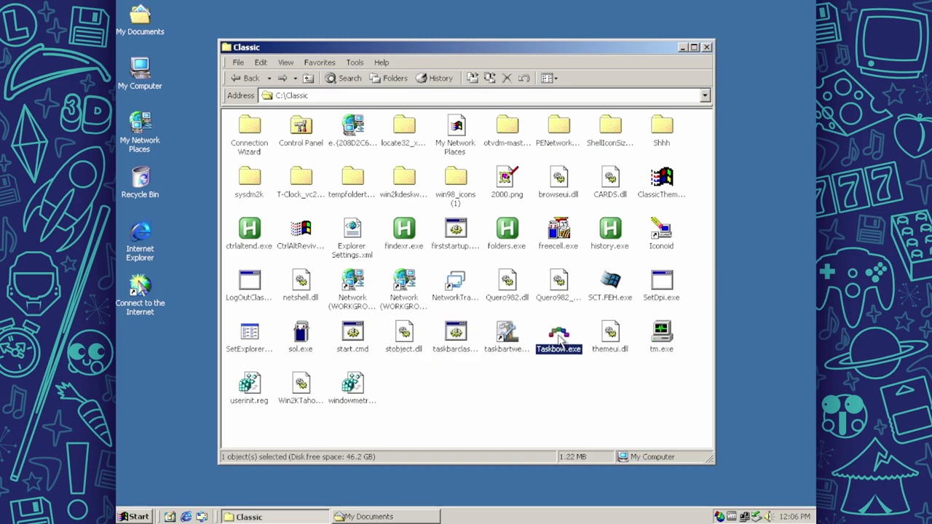
click(514, 337)
double_click(514, 337)
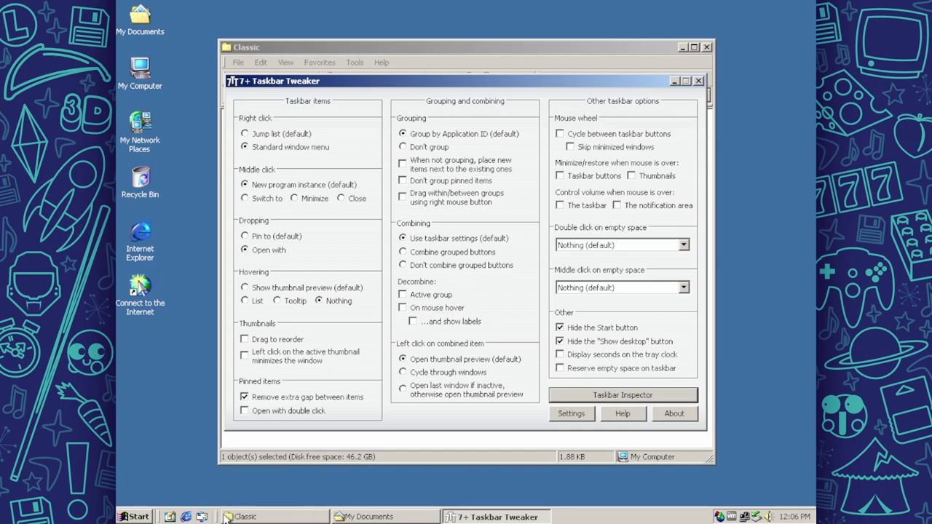
Unlock and enlarge the taskbar, view the tempfoldertosimulateseperatordonotdelete folder, and close both that folder and 7+ Taskbar Tweaker.
drag(162, 517, 124, 516)
right_click(195, 517)
key(Escape)
drag(193, 508, 140, 473)
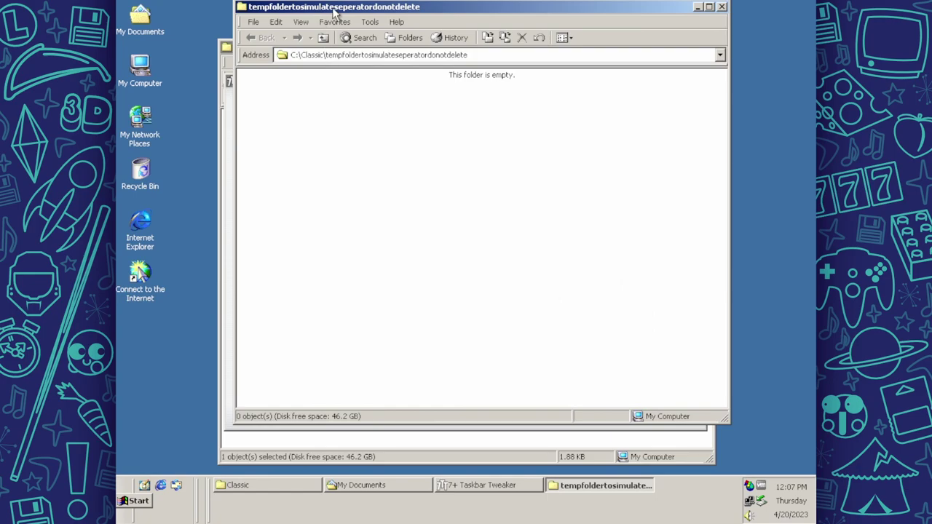
click(721, 6)
click(698, 81)
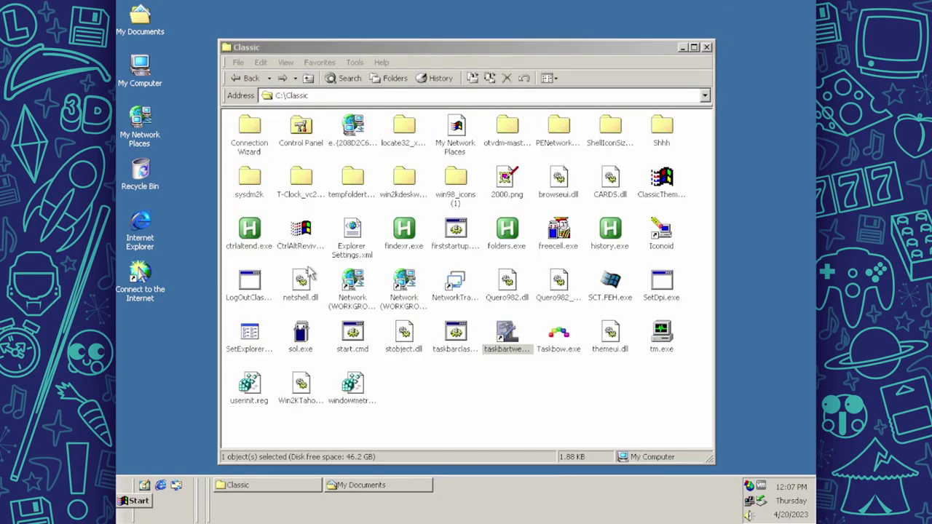
View the sysdm2k folder's files, return to Classic, and shrink the taskbar back to a single row.
double_click(256, 184)
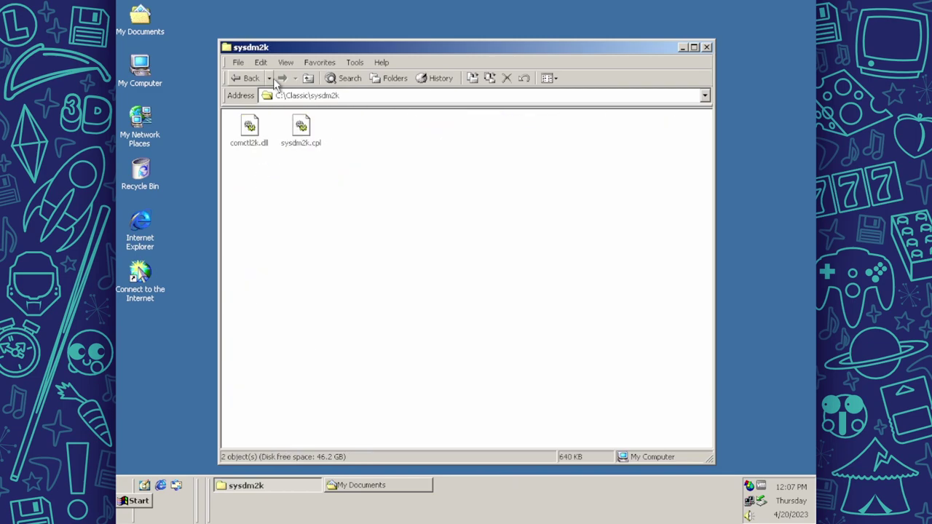
click(308, 78)
right_click(129, 503)
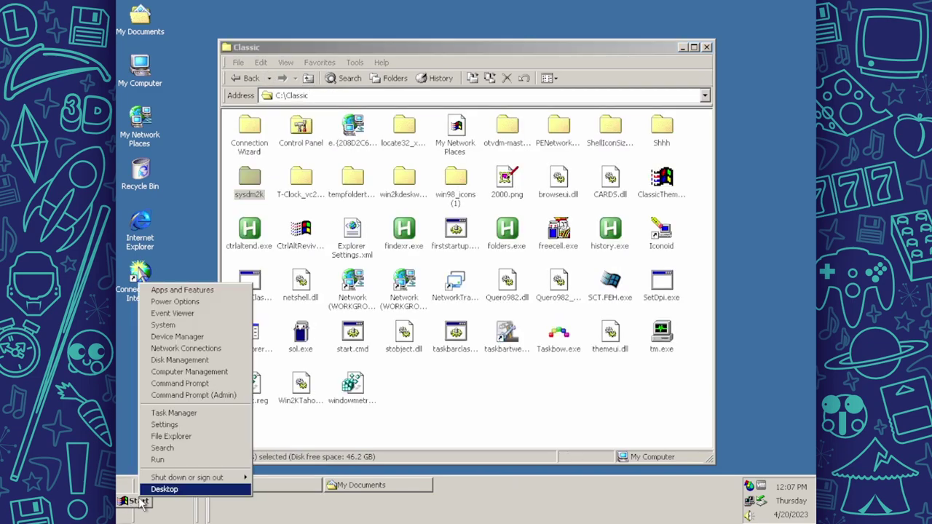
click(508, 479)
drag(506, 474, 505, 507)
Open the Run dialog and launch sysdm.cpl to show System Properties.
right_click(120, 518)
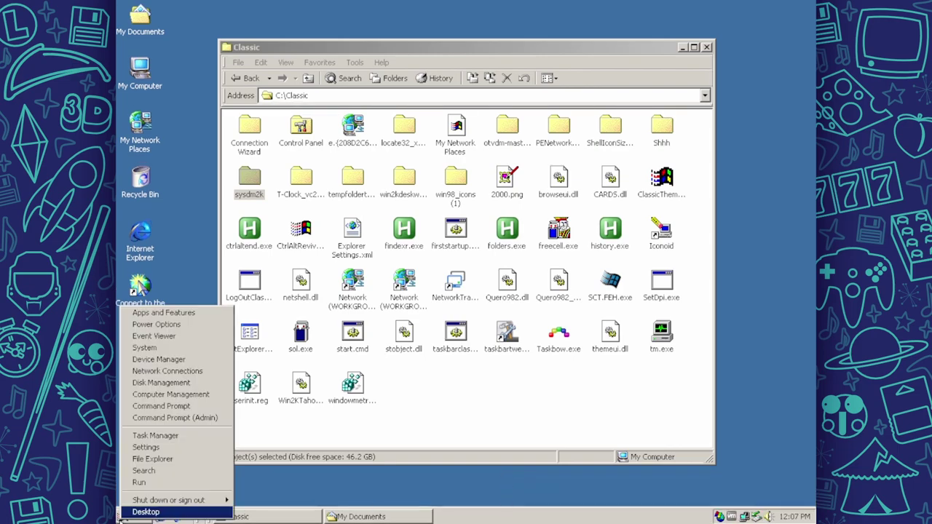
click(139, 480)
text(sysdm)
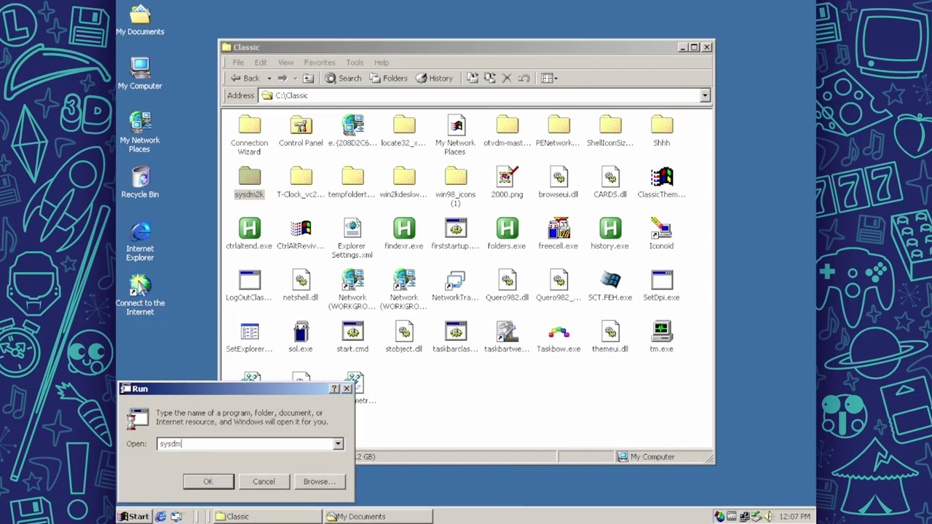
text(.cpl)
click(206, 477)
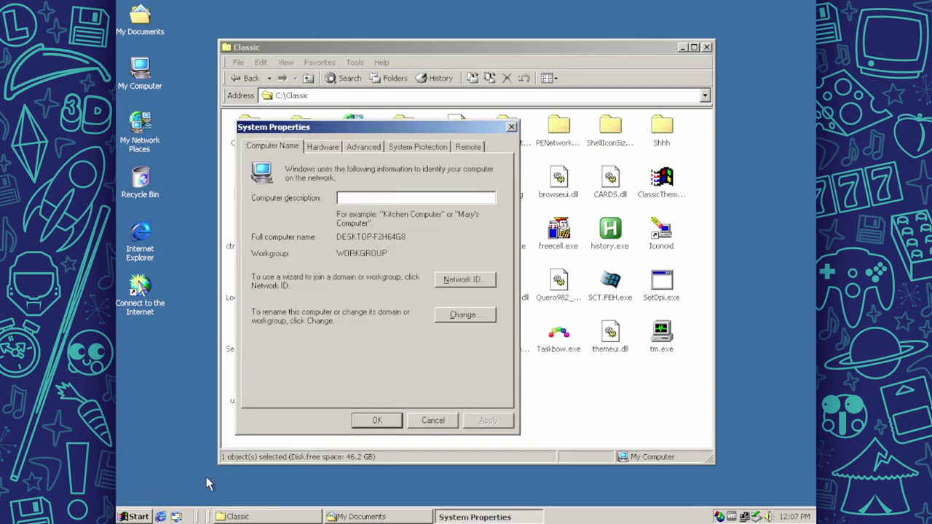
Look through the Advanced, System Protection and Remote pages of System Properties and return to Computer Name.
click(373, 149)
click(432, 147)
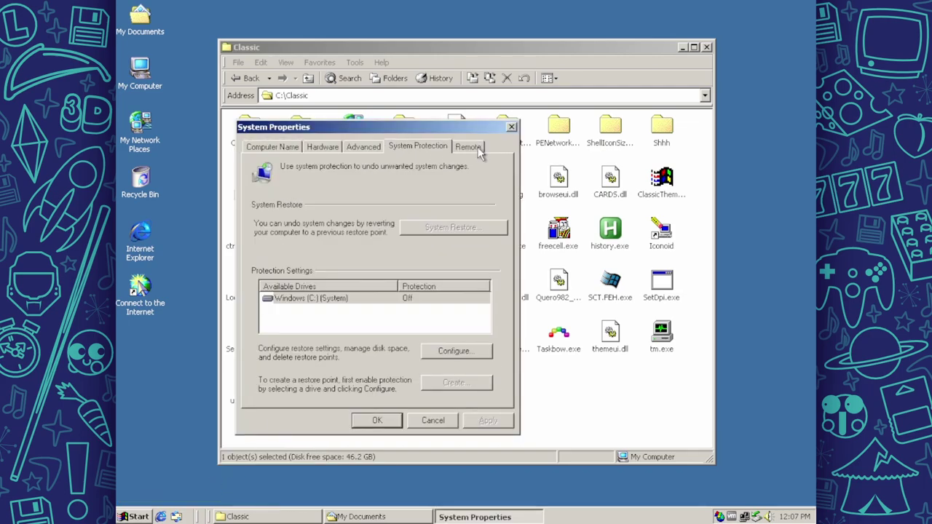
click(470, 149)
click(259, 149)
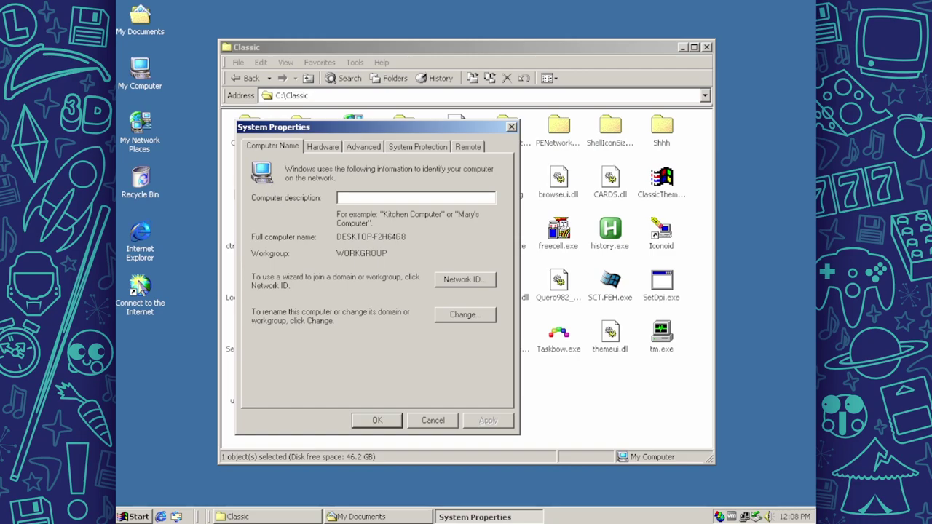
Open the Performance Options from the advanced system properties and examine the full list of custom visual effects.
key(ctrl+Tab)
key(ctrl+Tab)
click(457, 224)
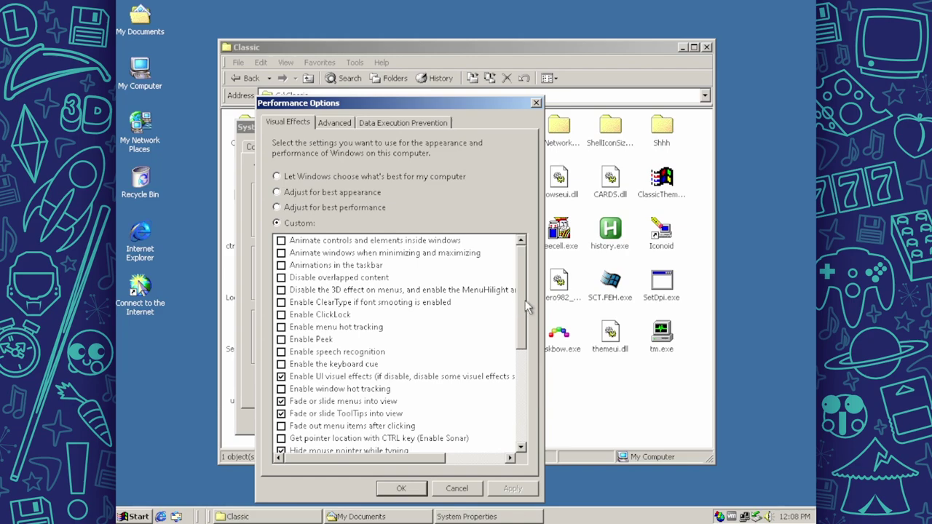
scroll(527, 307, down, 1)
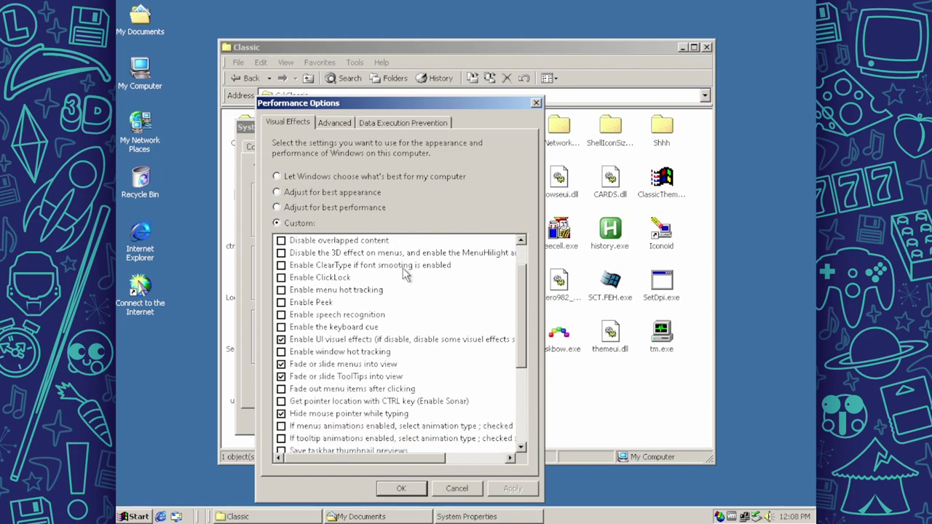
drag(399, 465, 339, 473)
drag(524, 309, 522, 402)
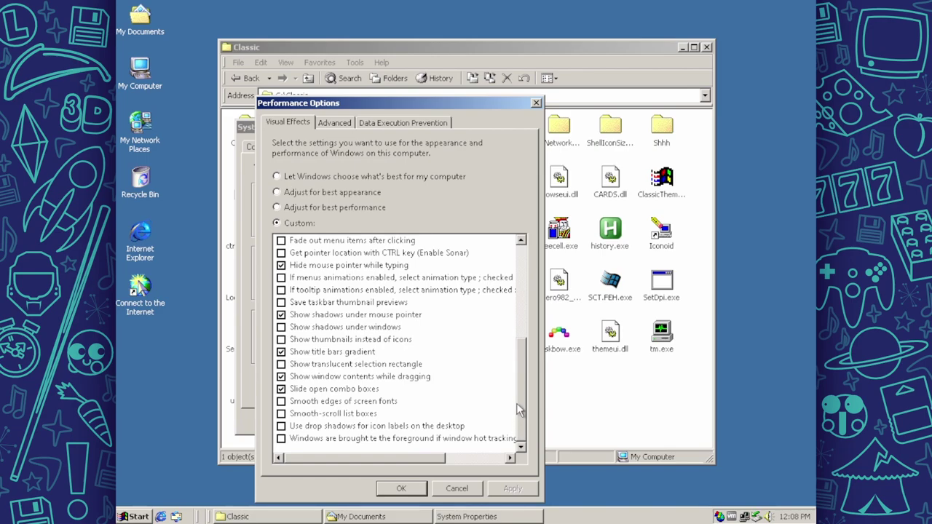
Enable the visual effect that shows thumbnails instead of icons, apply it, and open My Documents to check the icons.
drag(514, 377, 508, 286)
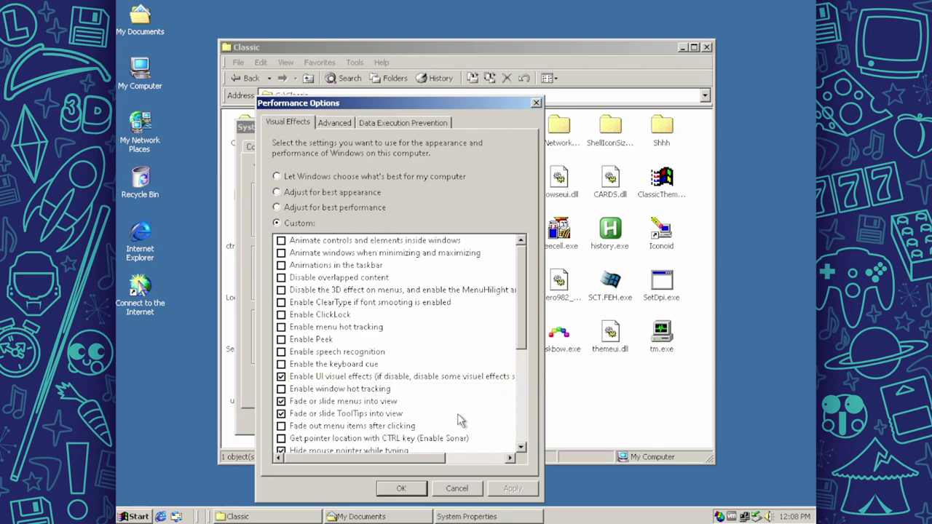
scroll(459, 412, down, 1)
scroll(461, 413, down, 1)
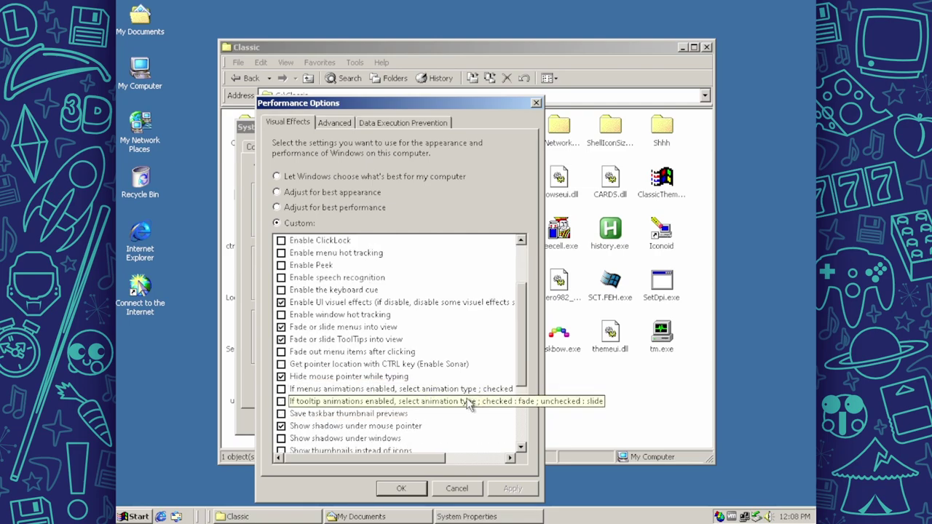
scroll(457, 407, down, 1)
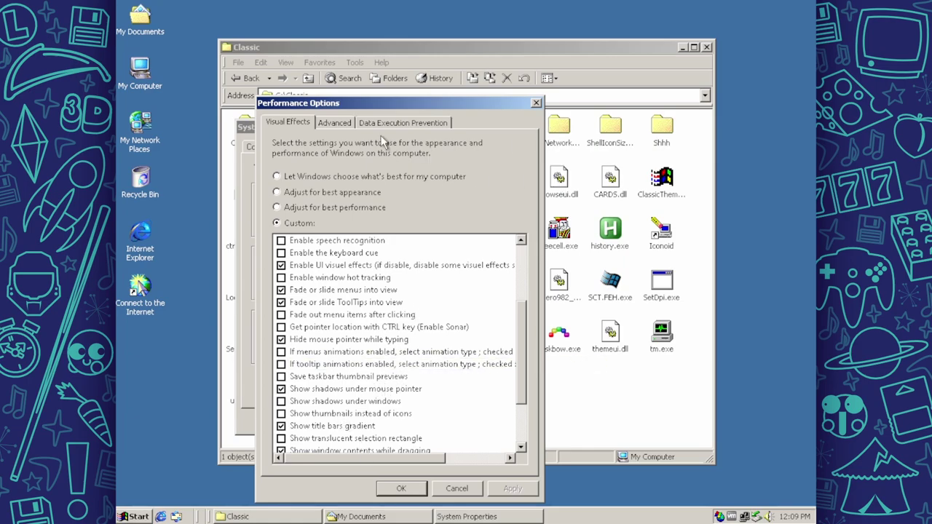
click(326, 414)
click(513, 488)
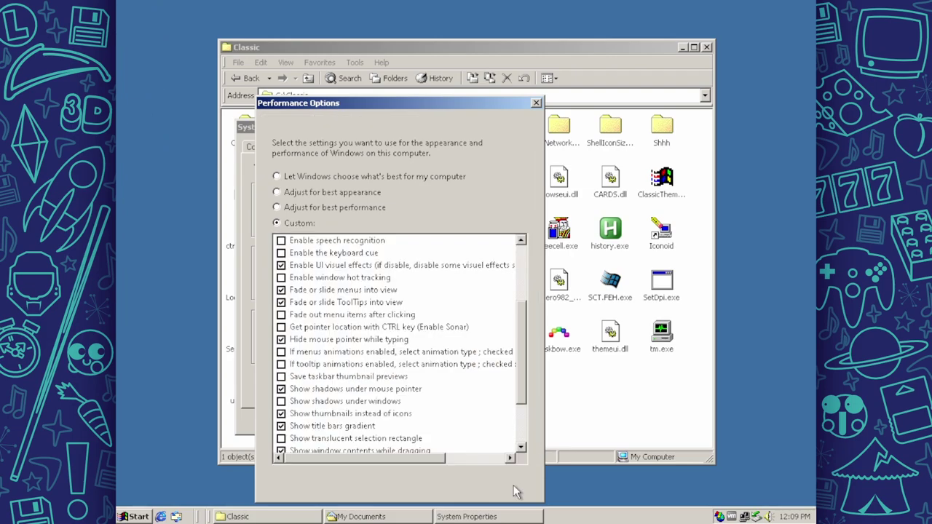
double_click(139, 32)
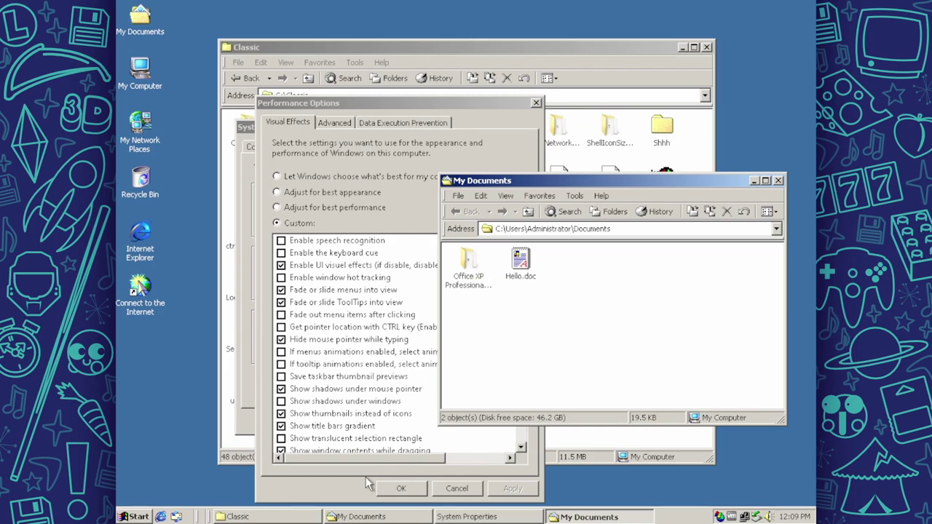
Disable showing thumbnails instead of icons again, apply the change, and recheck the icons in My Documents.
click(336, 415)
click(513, 487)
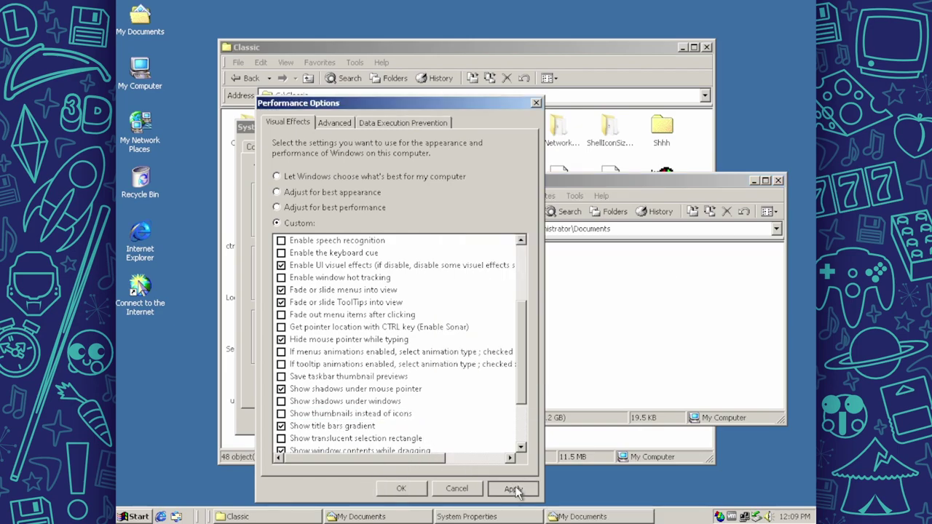
click(620, 372)
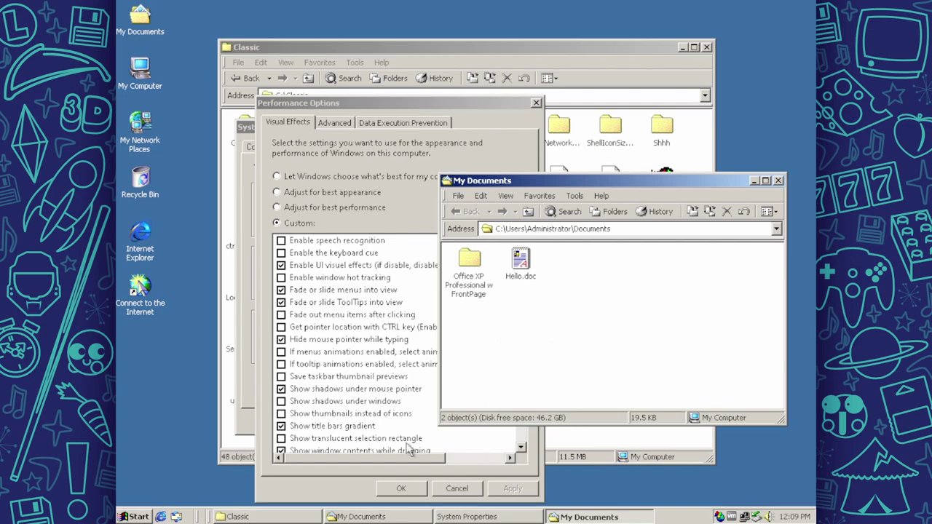
Close the Performance Options and System Properties dialogs and the My Documents window.
click(364, 484)
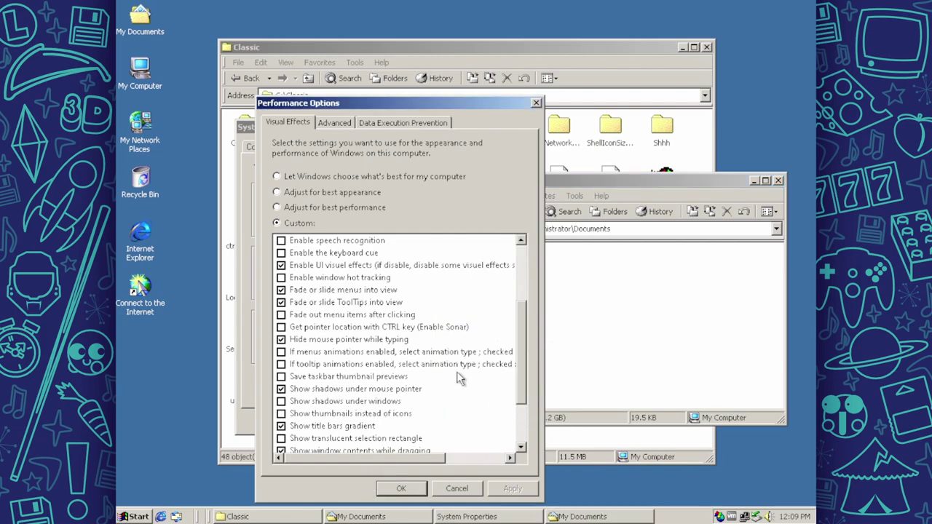
key(Escape)
click(433, 423)
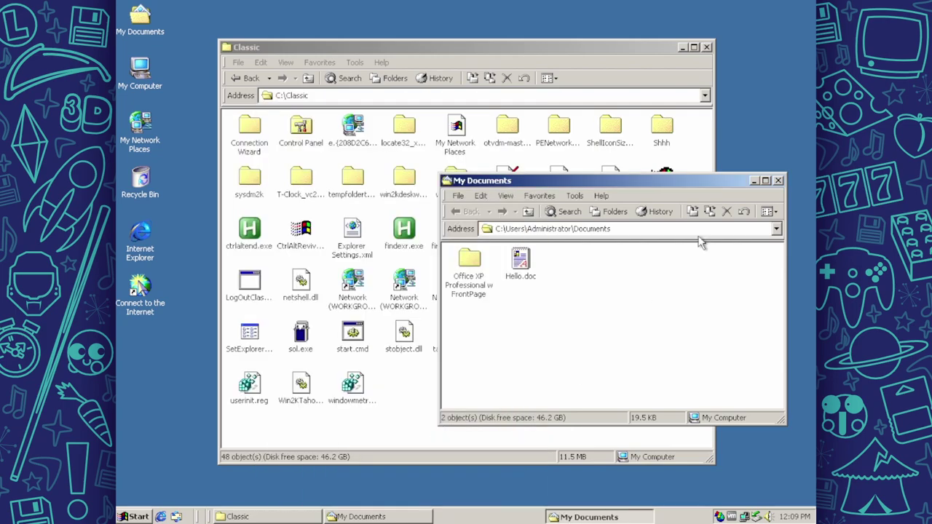
click(779, 181)
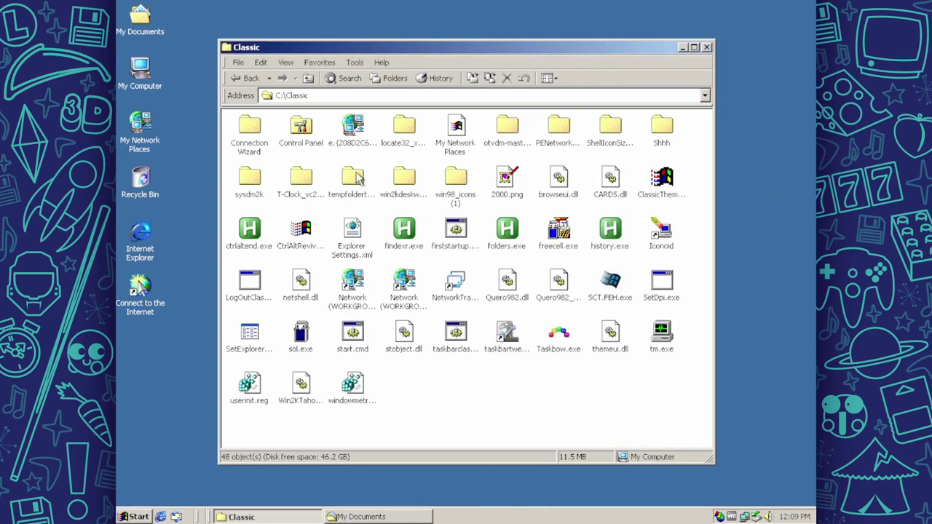
Open the desktop's Display Properties and apply the Blue Lace 16 wallpaper with tiled display.
right_click(173, 314)
click(205, 431)
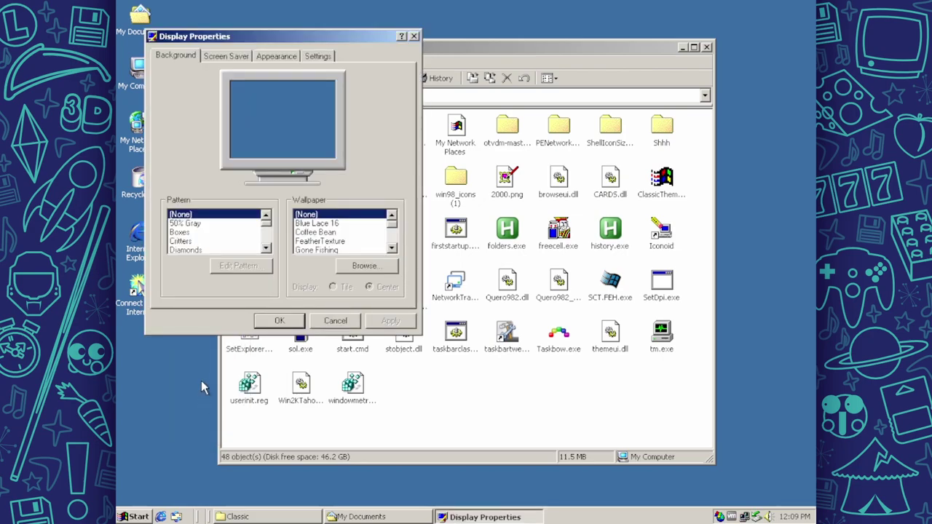
click(322, 222)
click(332, 231)
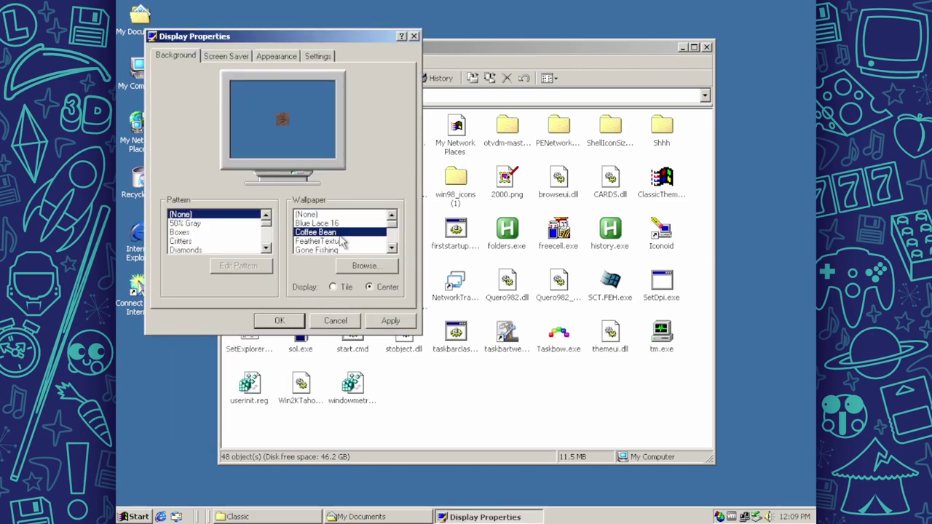
click(340, 288)
click(331, 224)
click(388, 322)
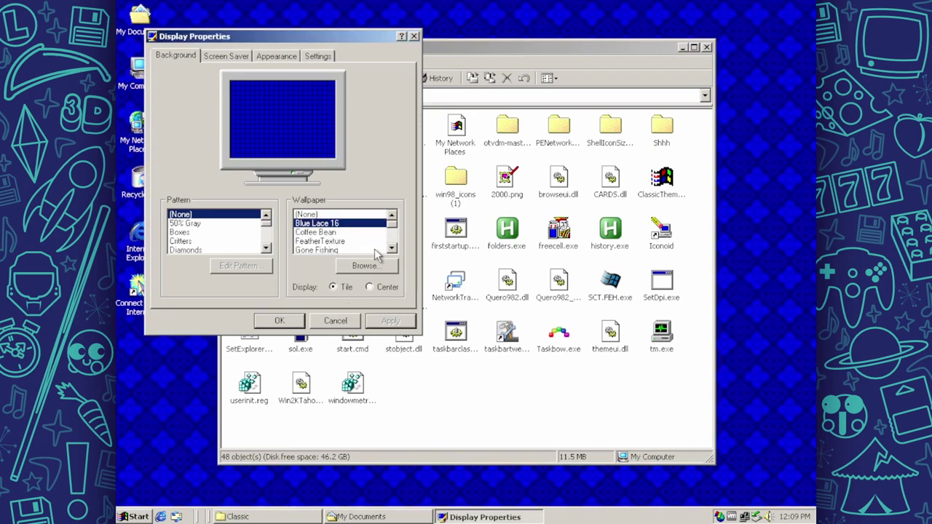
Browse the available wallpapers and desktop patterns, and select the SUS pattern.
click(392, 249)
click(392, 248)
click(391, 248)
click(391, 249)
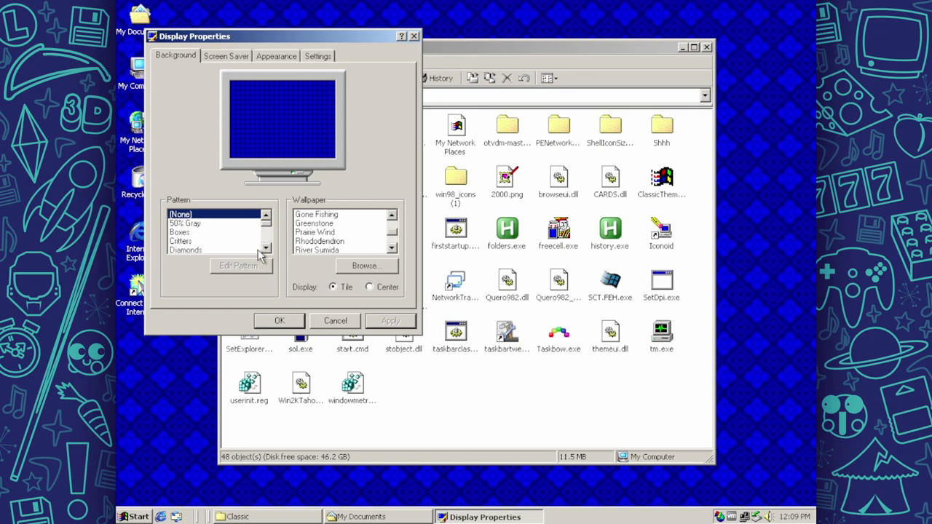
click(266, 248)
click(265, 248)
click(265, 248)
click(266, 248)
click(265, 248)
click(266, 249)
click(266, 248)
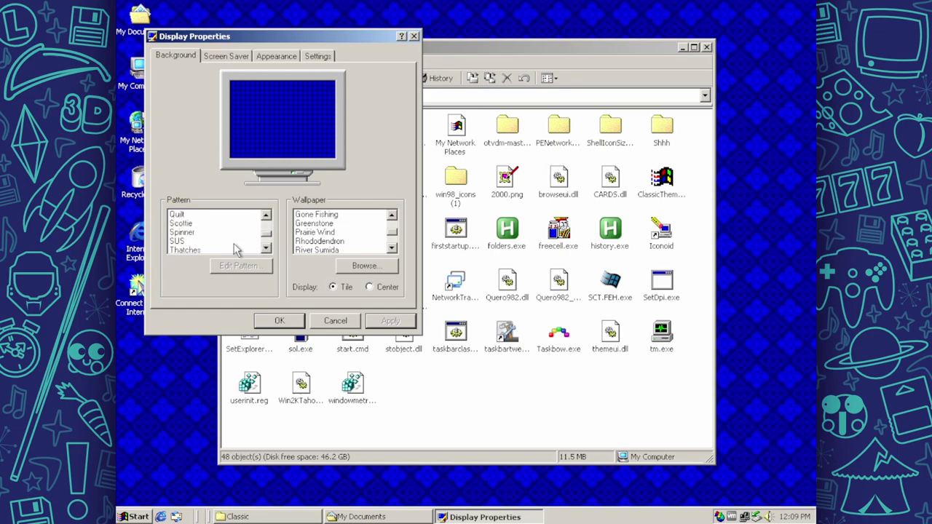
click(204, 242)
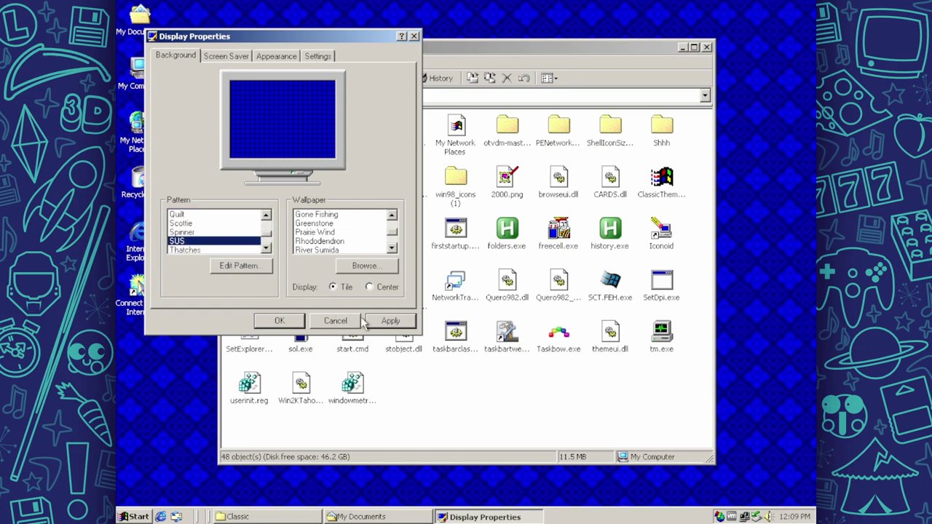
Set the wallpaper to None, apply the SUS pattern to the desktop, and try to edit the pattern.
drag(393, 233, 390, 221)
click(369, 214)
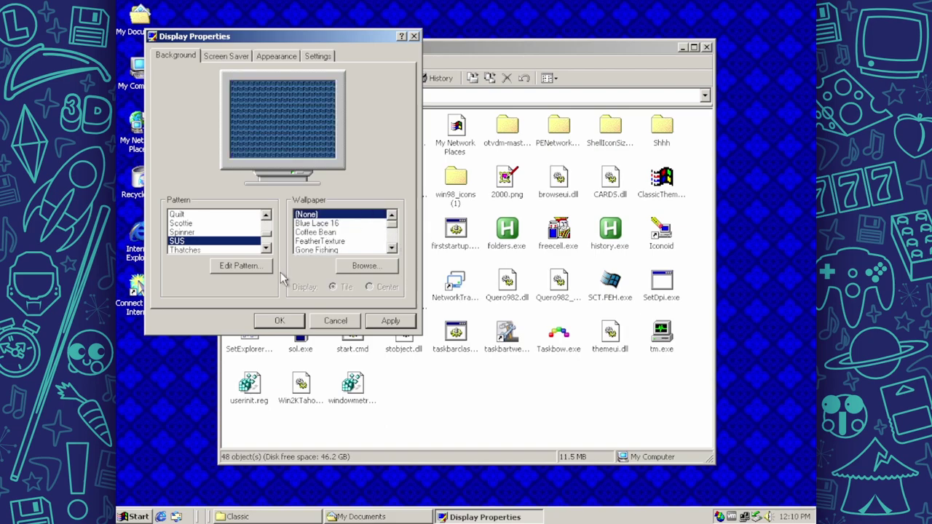
click(391, 321)
click(227, 266)
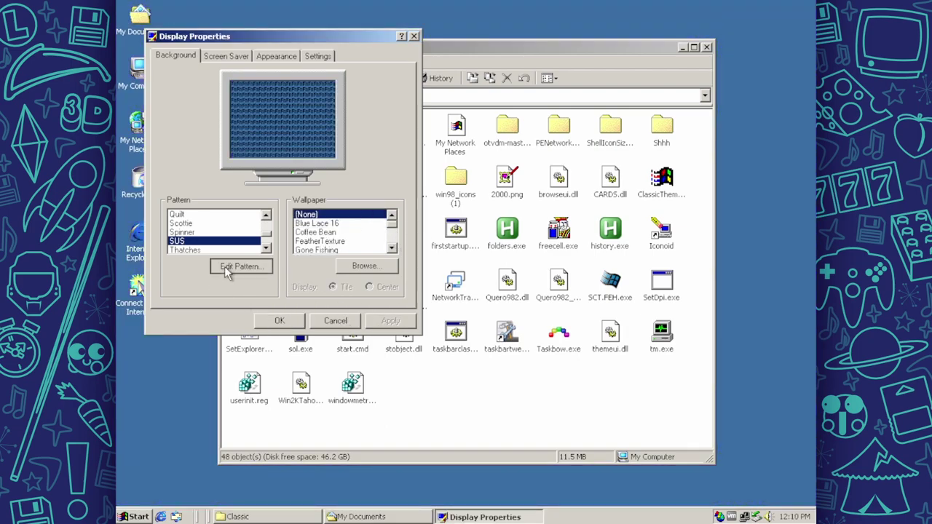
click(375, 154)
click(386, 321)
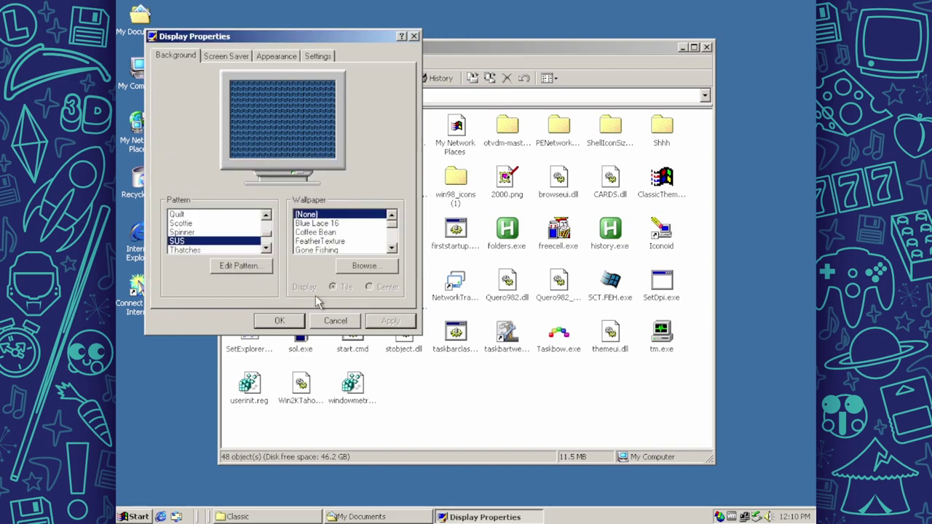
Try applying the Thatches and Spinner desktop patterns, and set the pattern selection back to None.
click(251, 250)
click(391, 322)
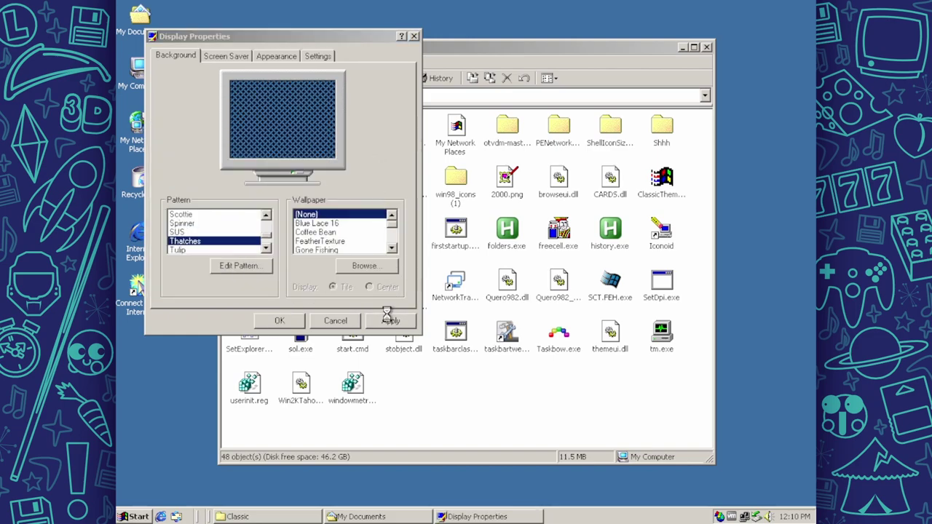
click(247, 223)
click(384, 320)
scroll(240, 226, up, 3)
click(239, 215)
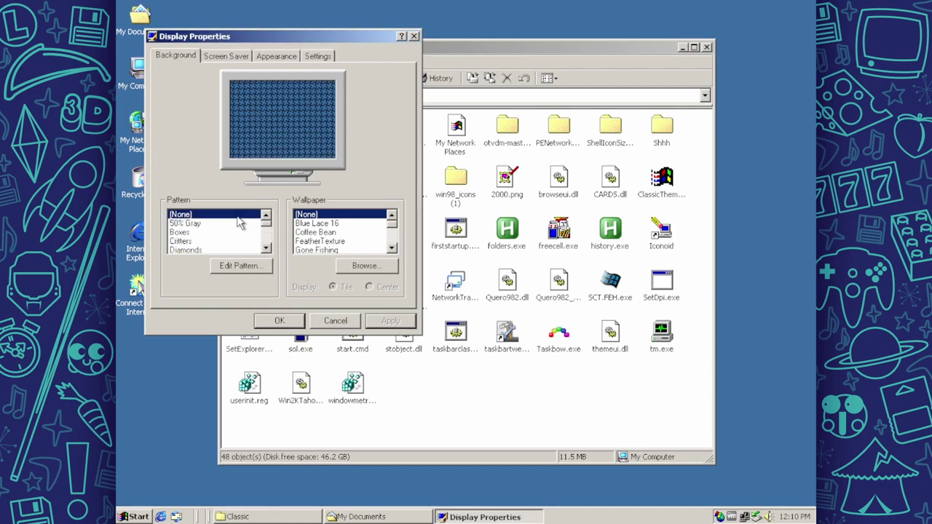
Preview the Zapotec, Soap Bubbles and Santa Fe Stucco wallpapers without applying them.
drag(394, 227, 392, 243)
click(348, 241)
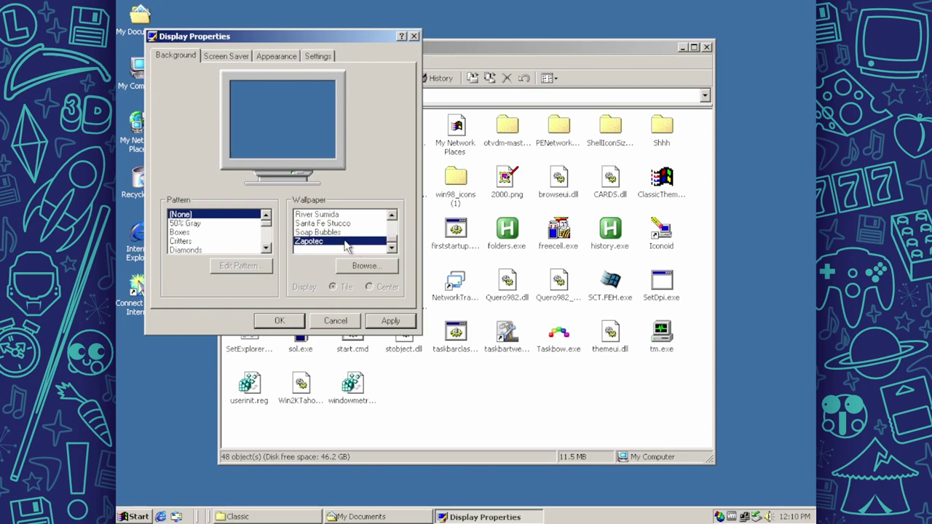
click(339, 231)
click(351, 224)
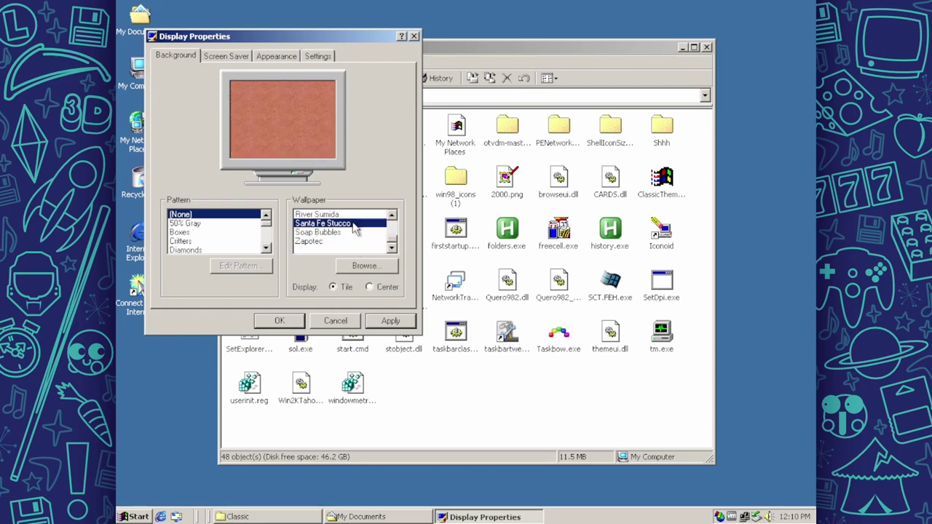
drag(392, 240, 392, 217)
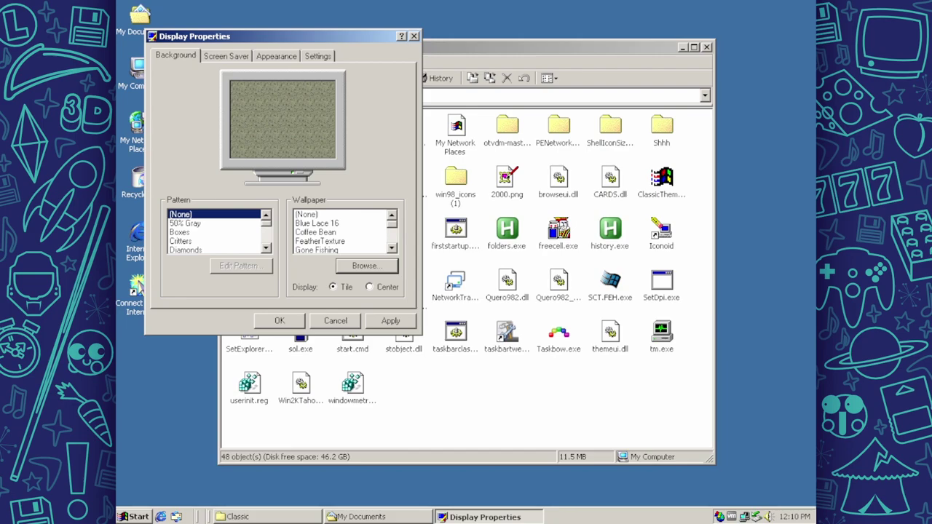
View 2000.png from the Classic folder, close it, and look at the folder window's toolbar view options.
double_click(518, 219)
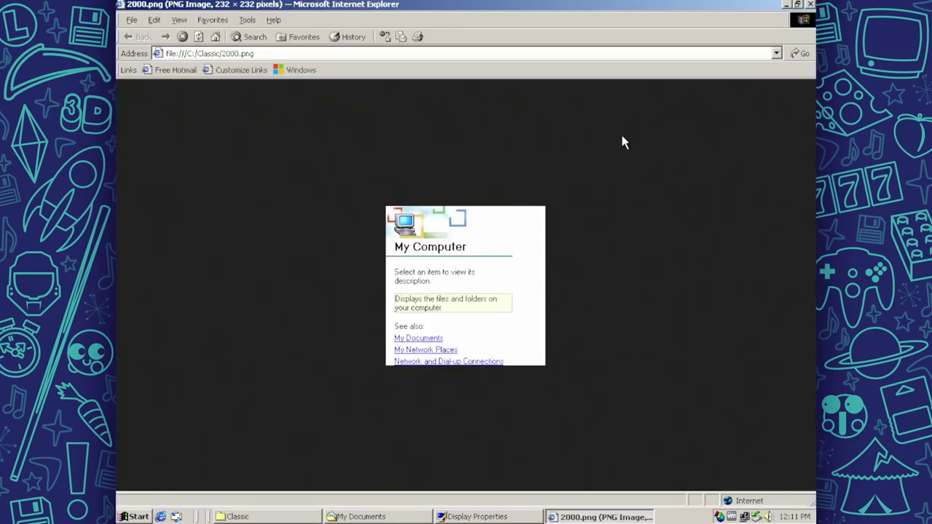
click(810, 5)
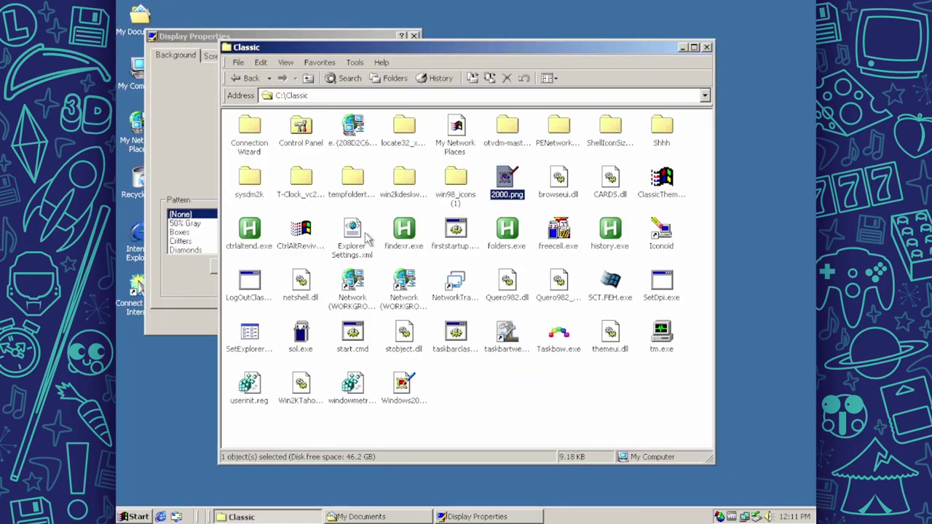
click(287, 62)
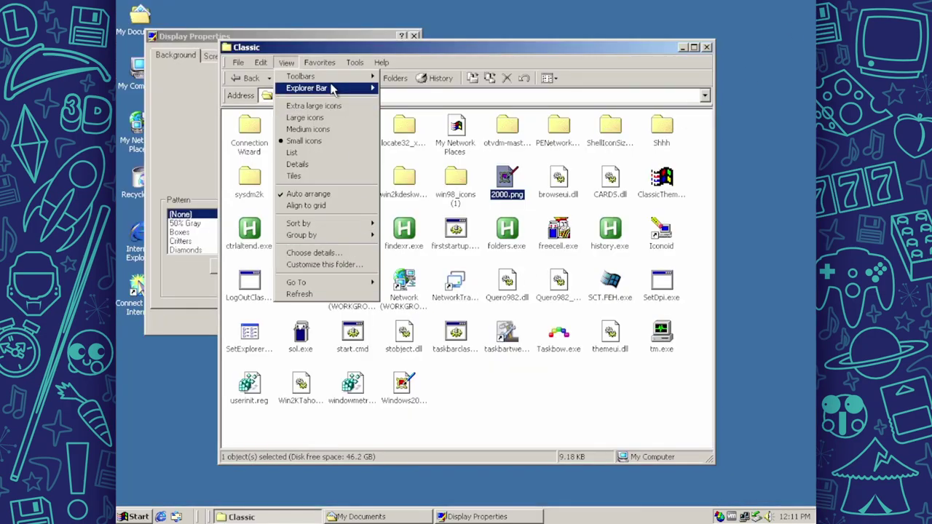
mouse_move(328, 77)
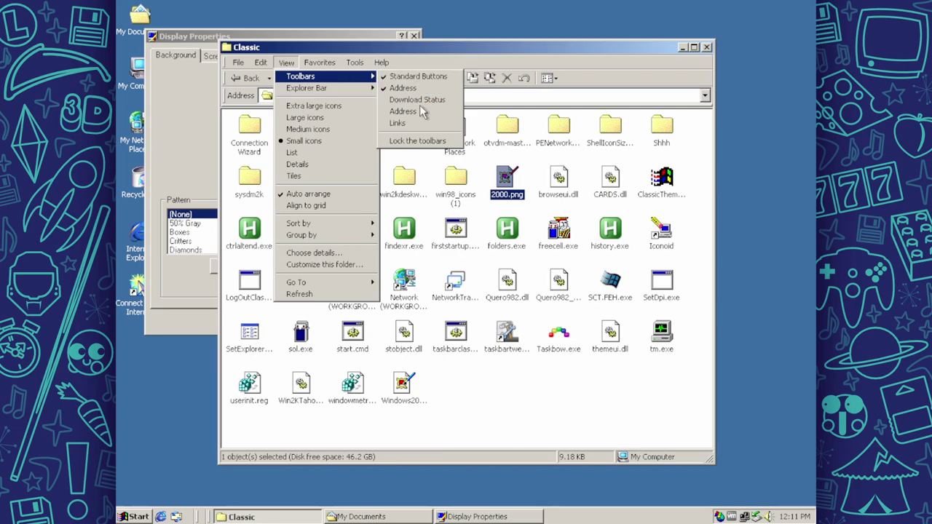
click(490, 402)
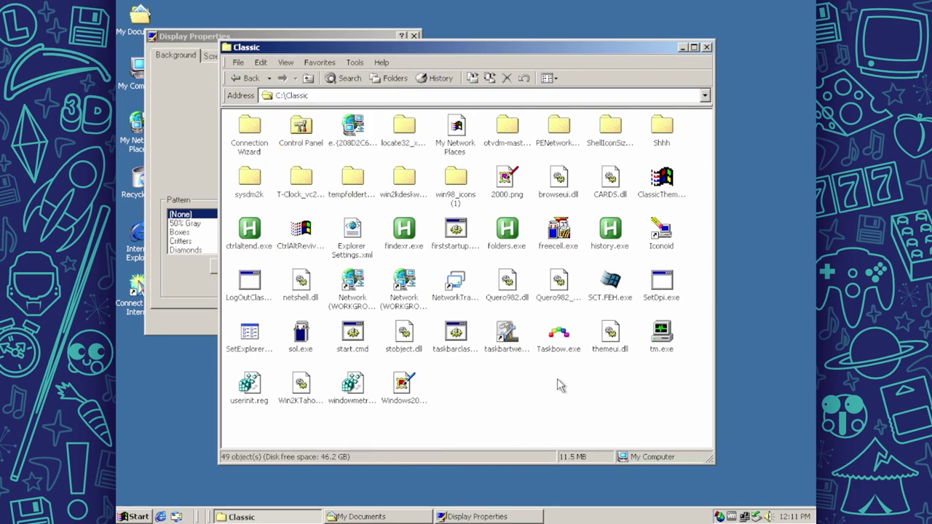
Set Windows2000-a.jpg as the desktop background from Windows Photo Viewer and minimize the Classic folder to expose the desktop.
right_click(405, 385)
mouse_move(451, 266)
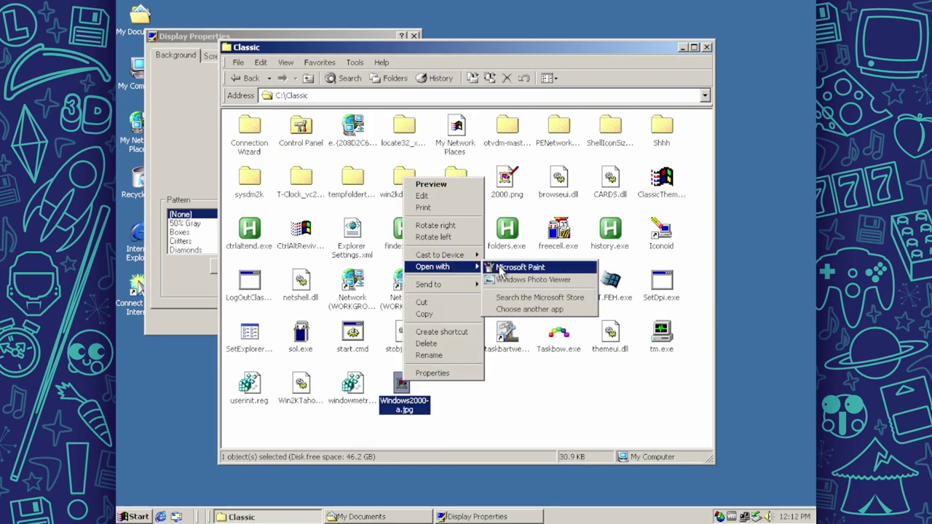
click(515, 279)
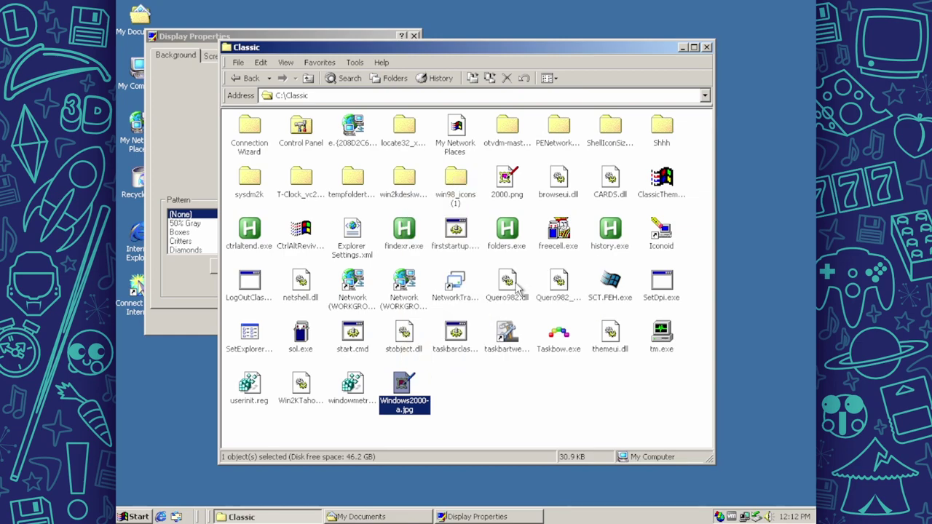
right_click(223, 54)
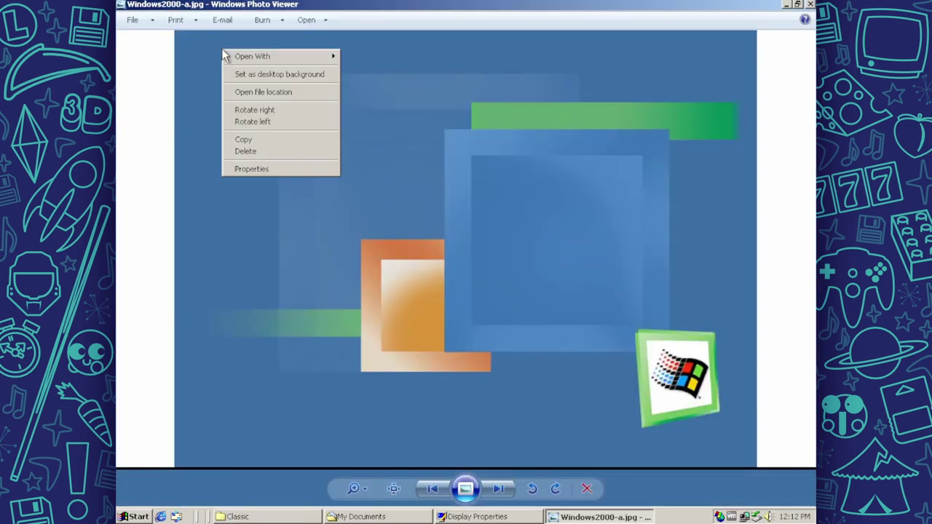
click(269, 75)
click(810, 5)
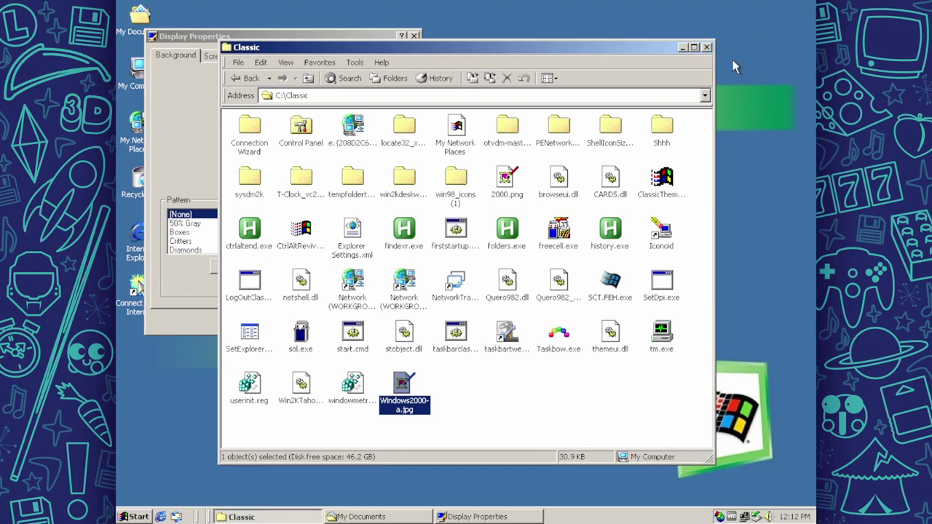
click(206, 48)
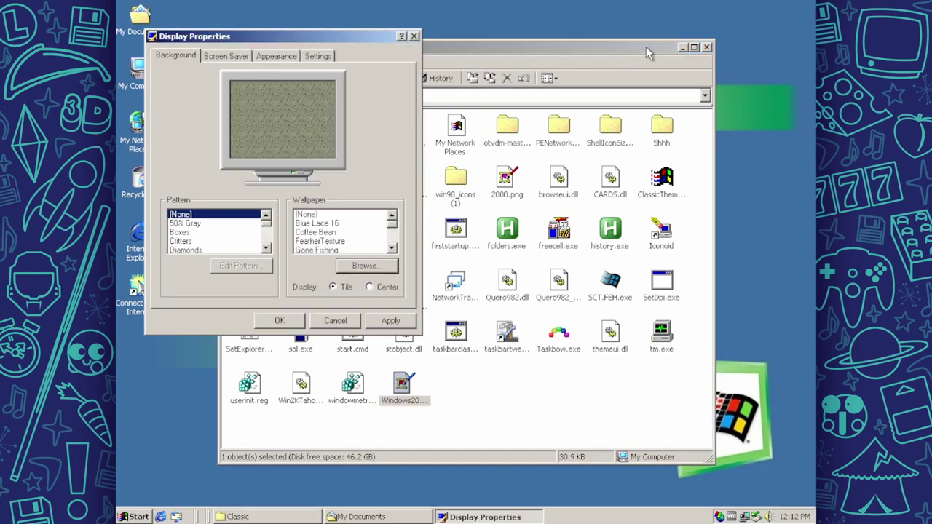
click(682, 47)
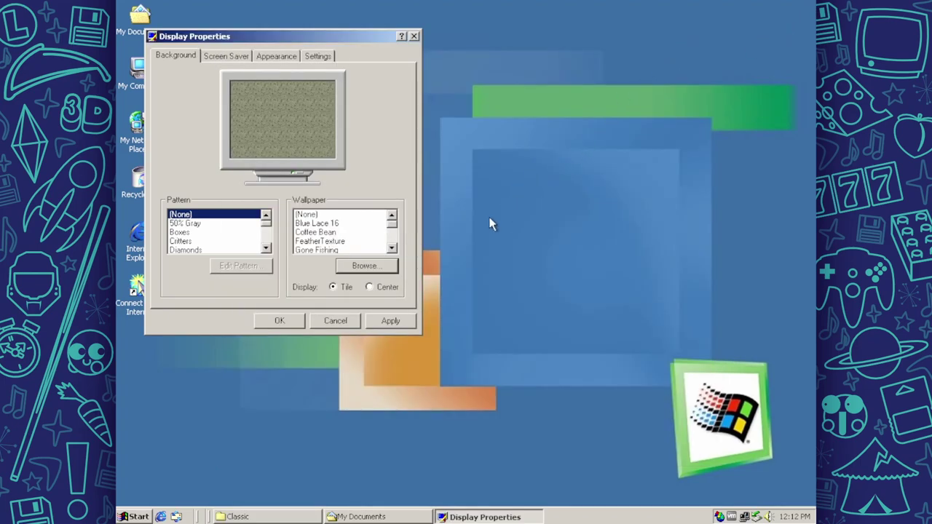
Review the available screen savers, the appearance scheme options and the display settings, and close Display Properties.
drag(316, 38, 372, 42)
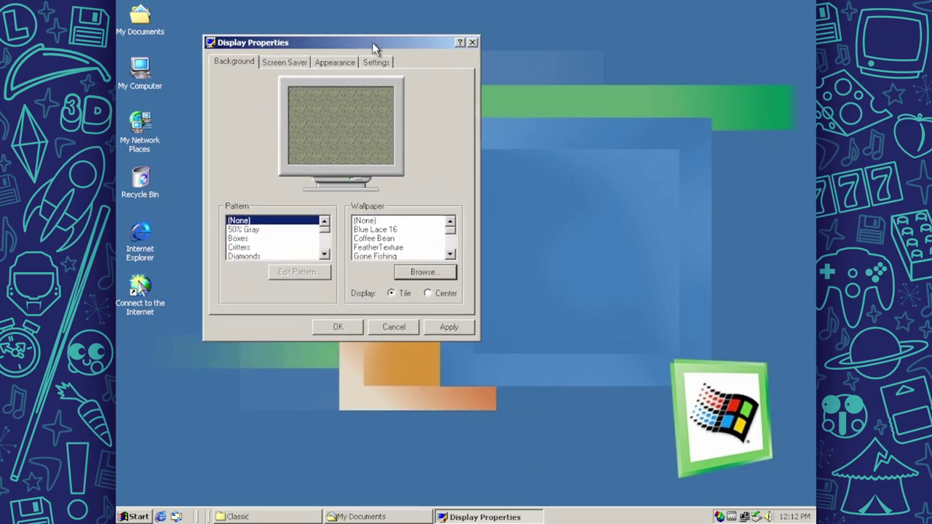
click(295, 66)
click(337, 217)
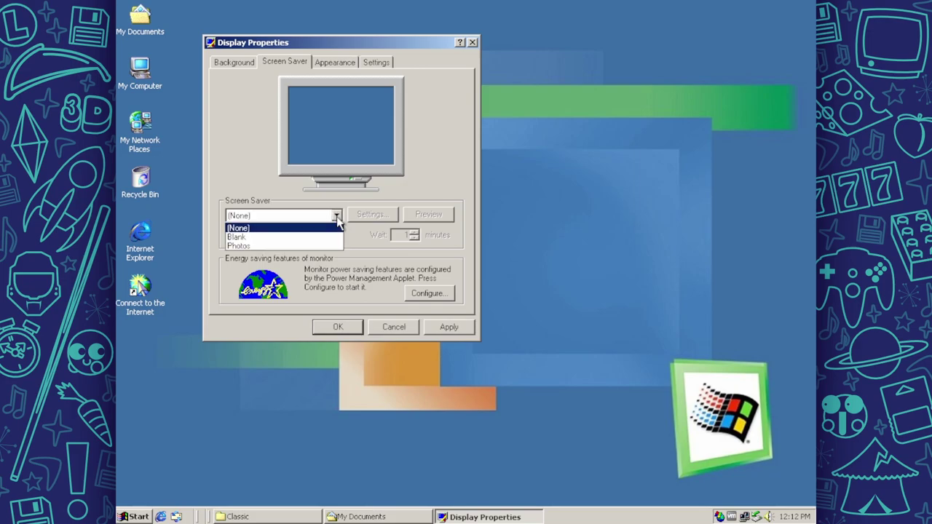
click(338, 219)
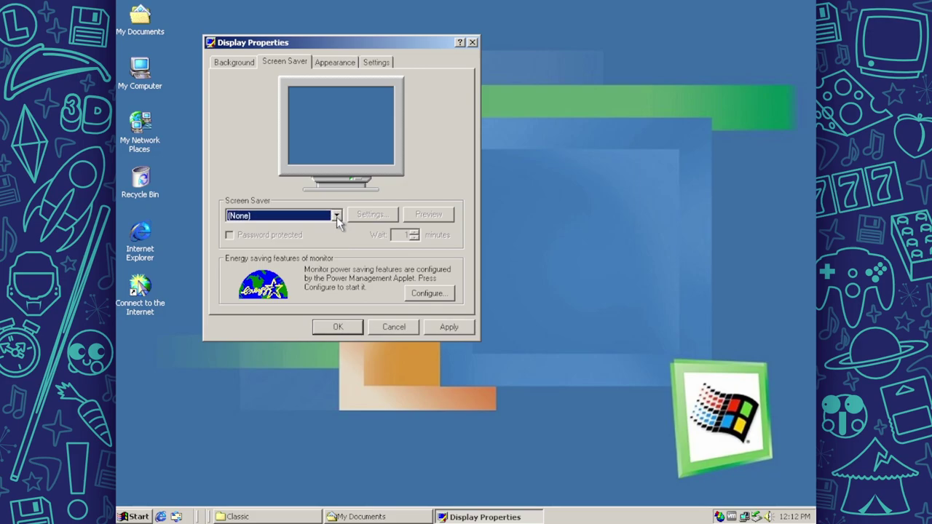
click(337, 65)
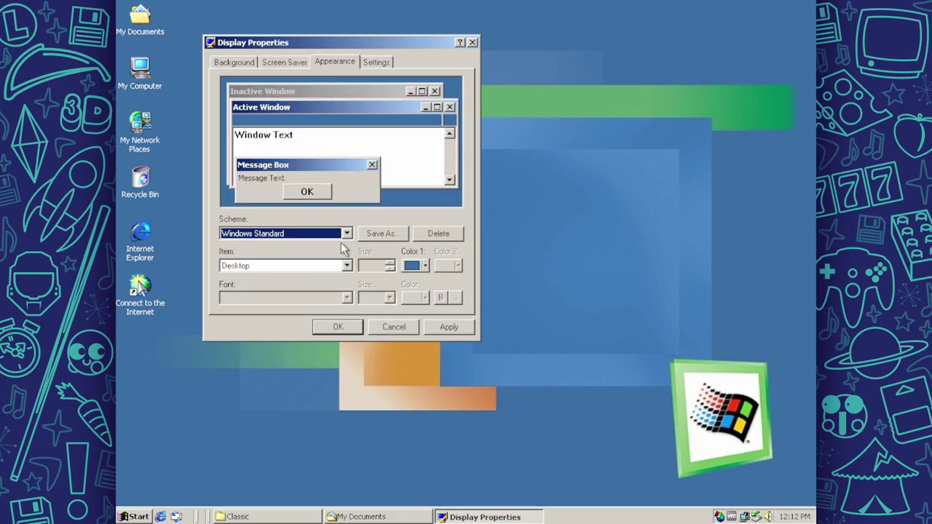
click(377, 65)
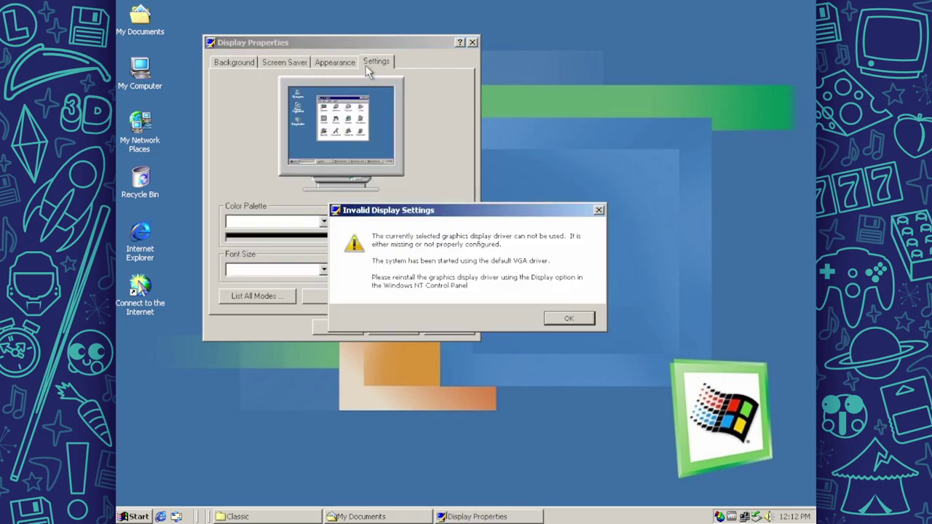
click(568, 319)
key(Escape)
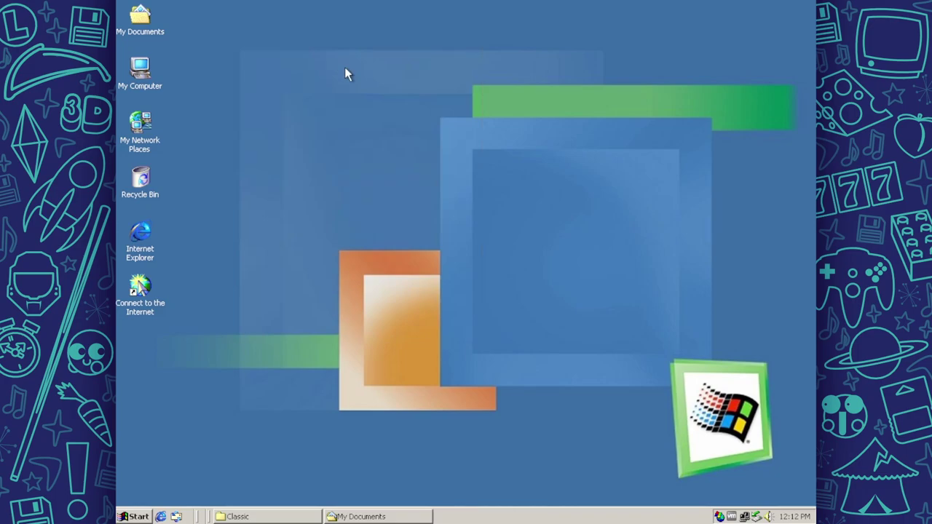
Reopen the desktop's Display Properties and preview the Windows 2000 and Windows Aero appearance schemes.
right_click(359, 223)
click(410, 336)
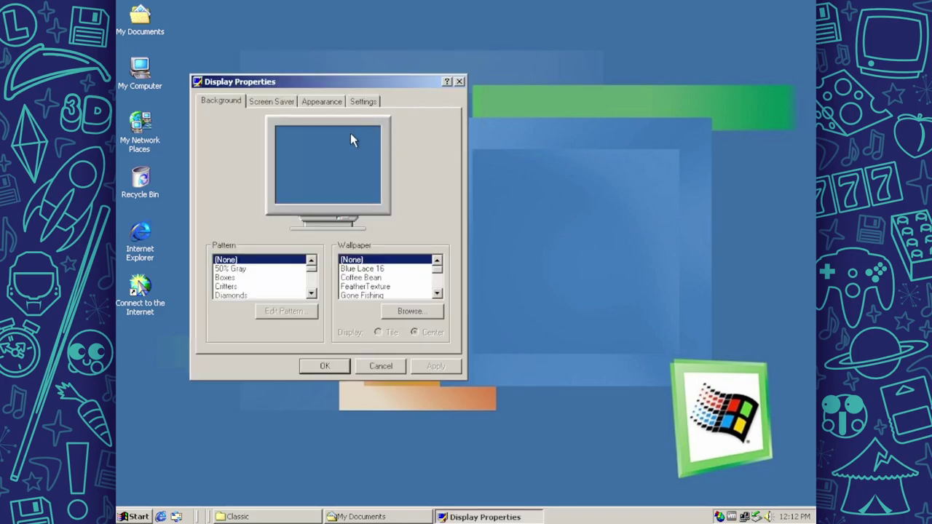
click(327, 103)
click(305, 272)
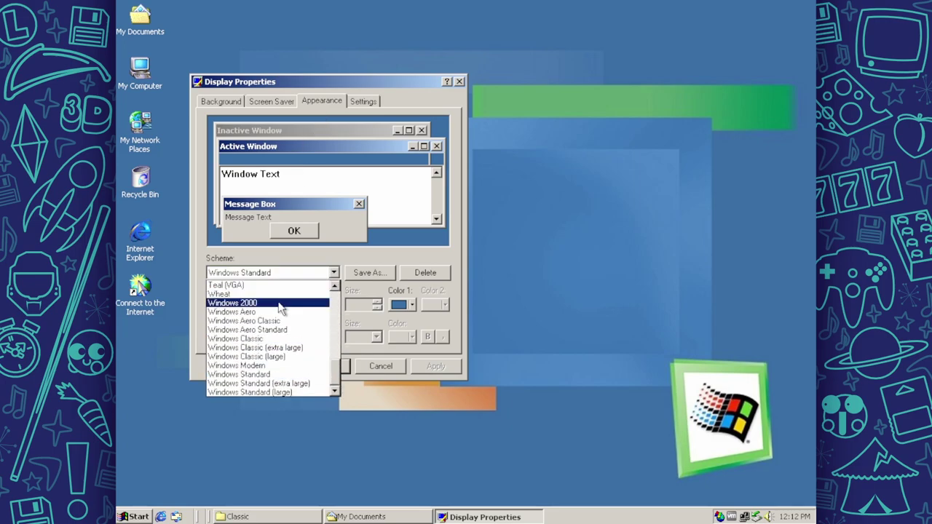
click(279, 305)
click(299, 277)
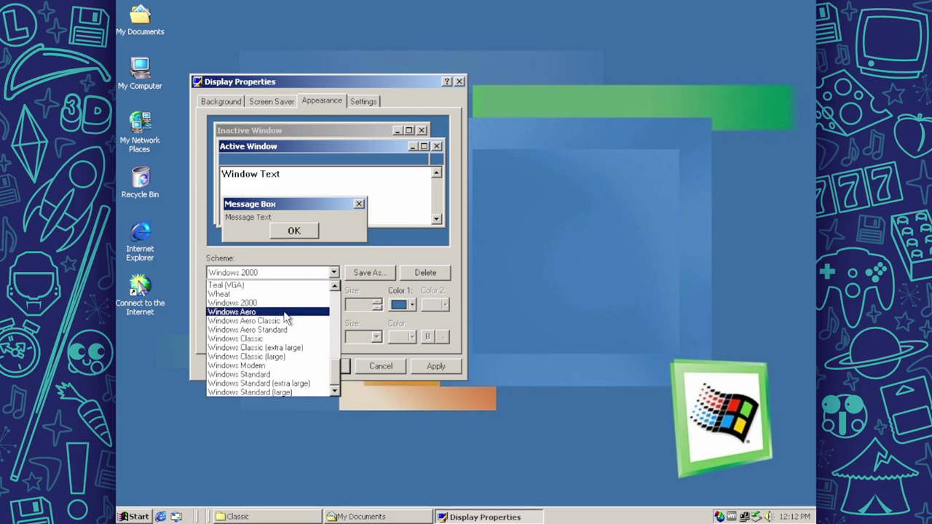
click(277, 314)
Preview the Windows Classic and Windows Modern appearance schemes, and set the selection back to Windows Standard.
click(297, 272)
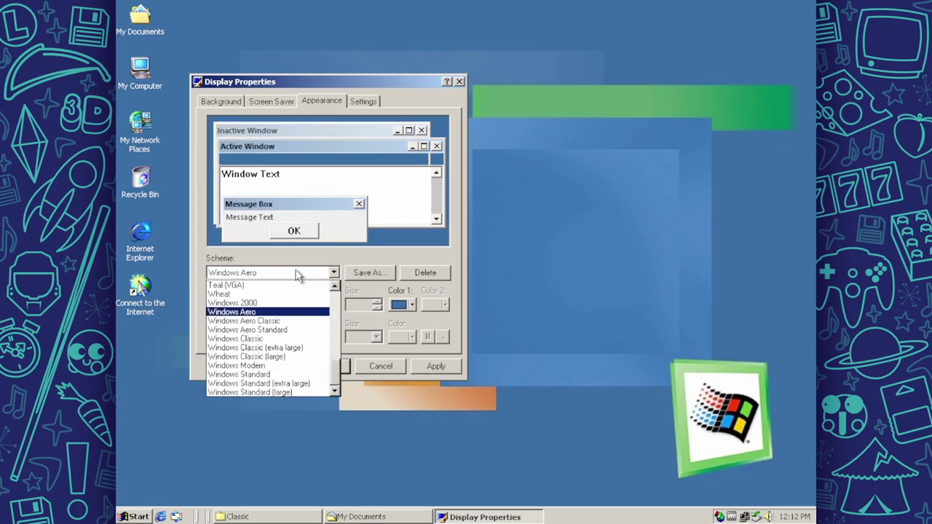
click(301, 339)
click(299, 273)
click(297, 364)
click(299, 273)
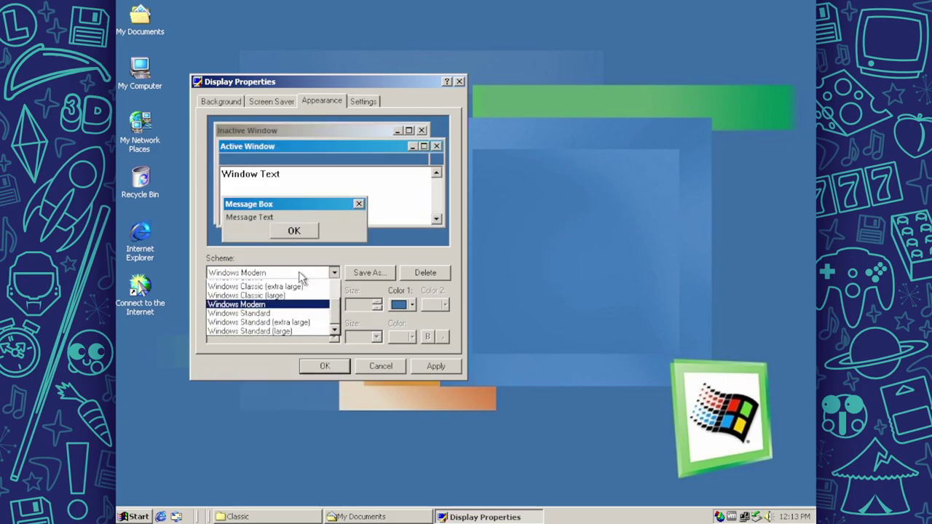
click(300, 374)
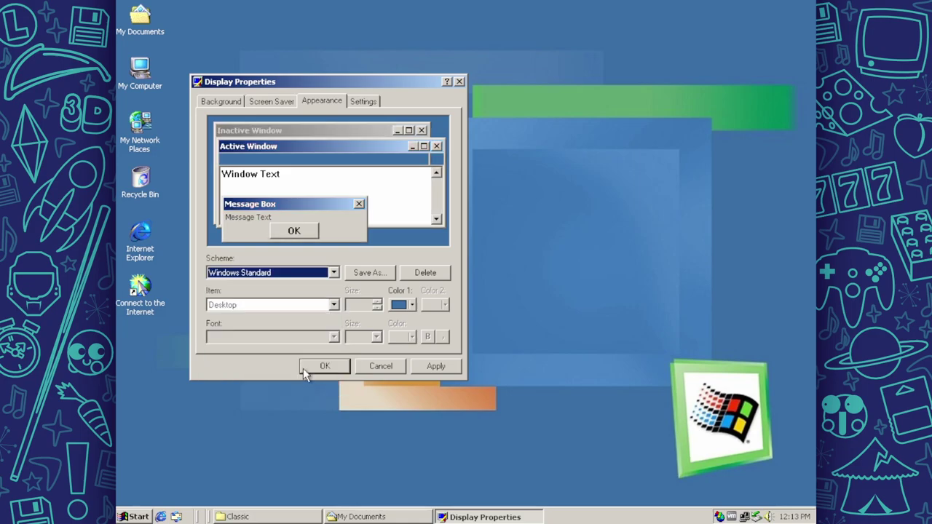
Preview the Lilac (large) and Lilac appearance schemes without applying them.
click(298, 273)
scroll(284, 324, up, 6)
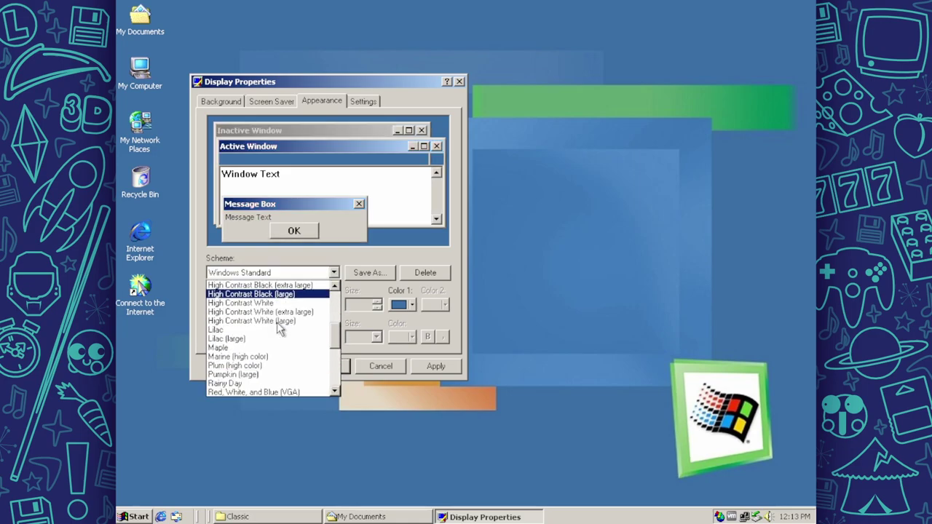
click(263, 339)
click(297, 273)
scroll(263, 321, up, 1)
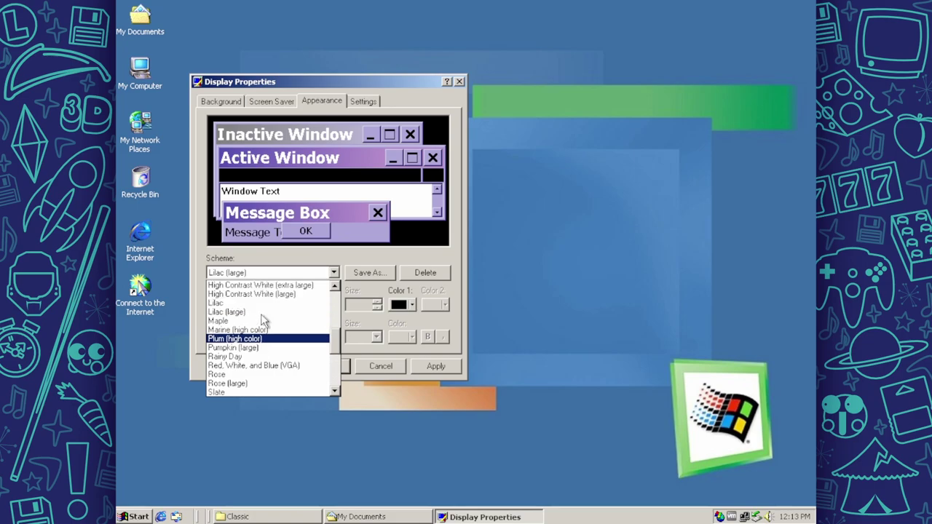
click(250, 302)
Select the Marine (high color) appearance scheme and apply it to the system.
click(297, 272)
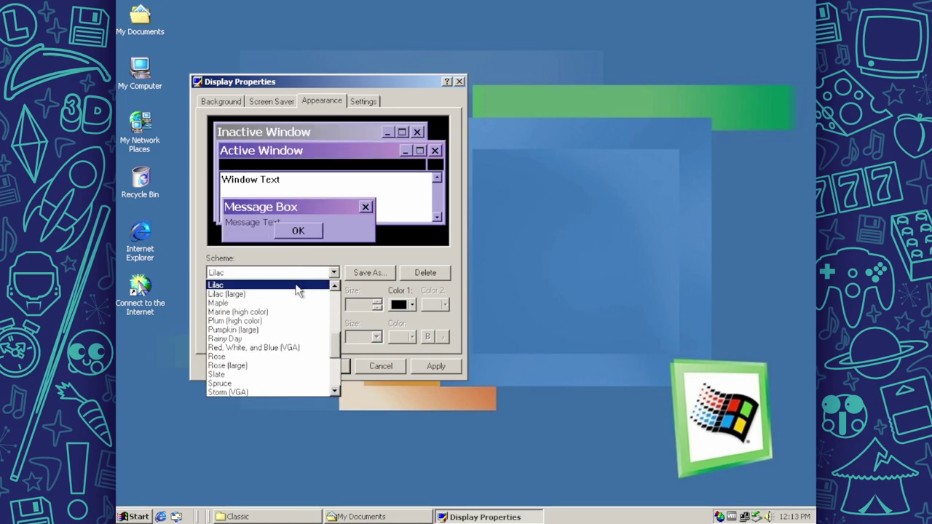
click(300, 314)
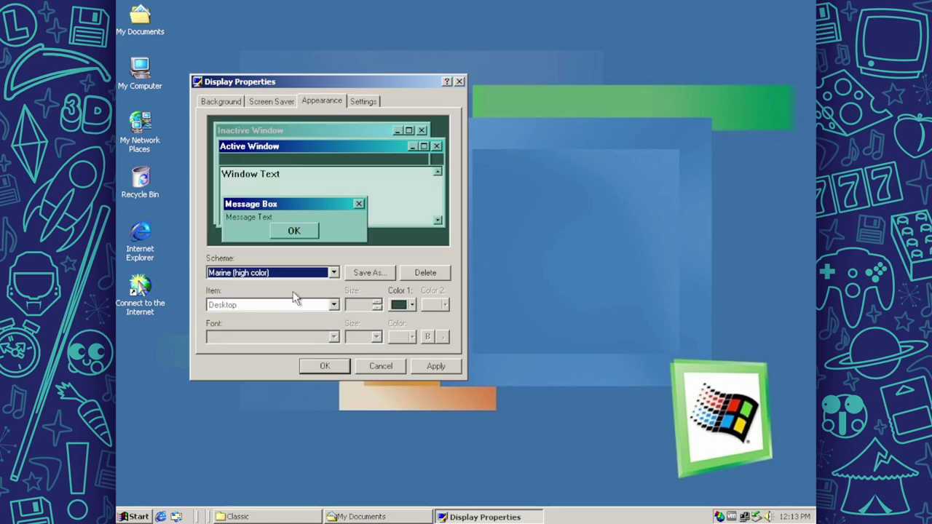
click(430, 366)
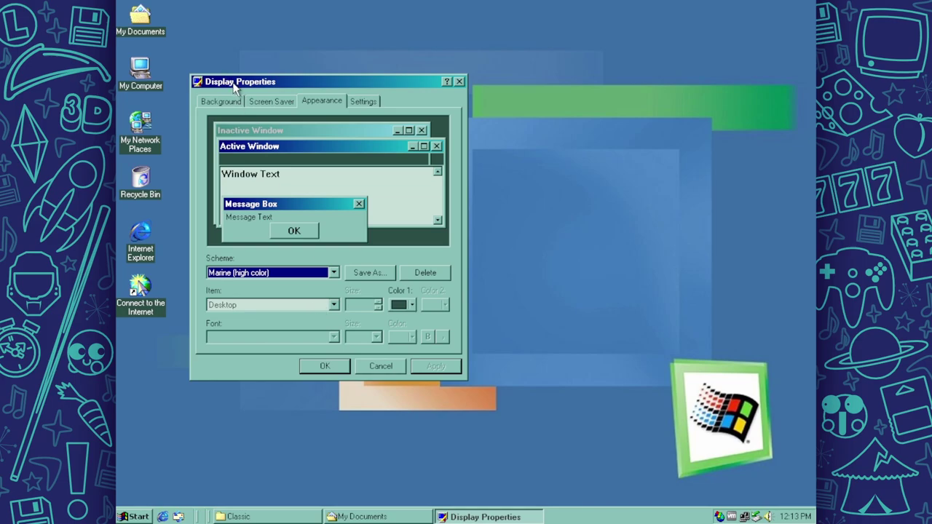
click(333, 273)
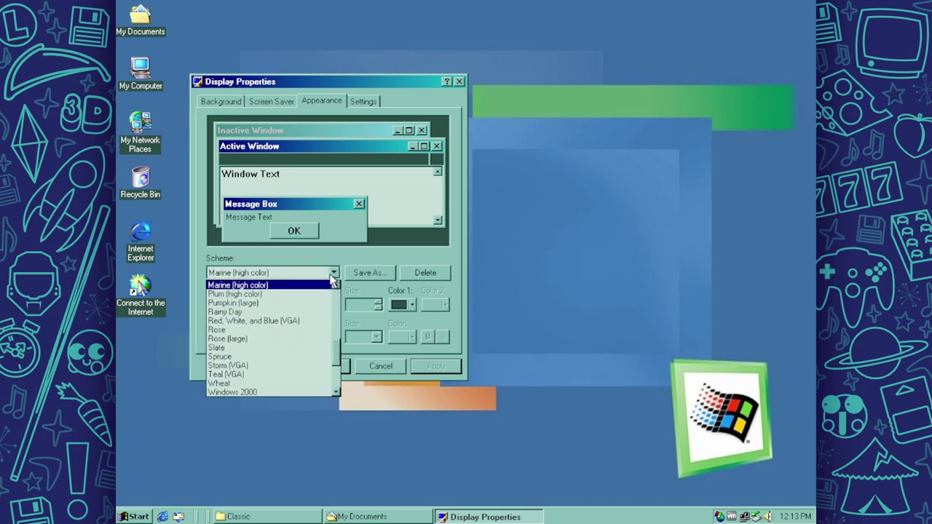
click(320, 288)
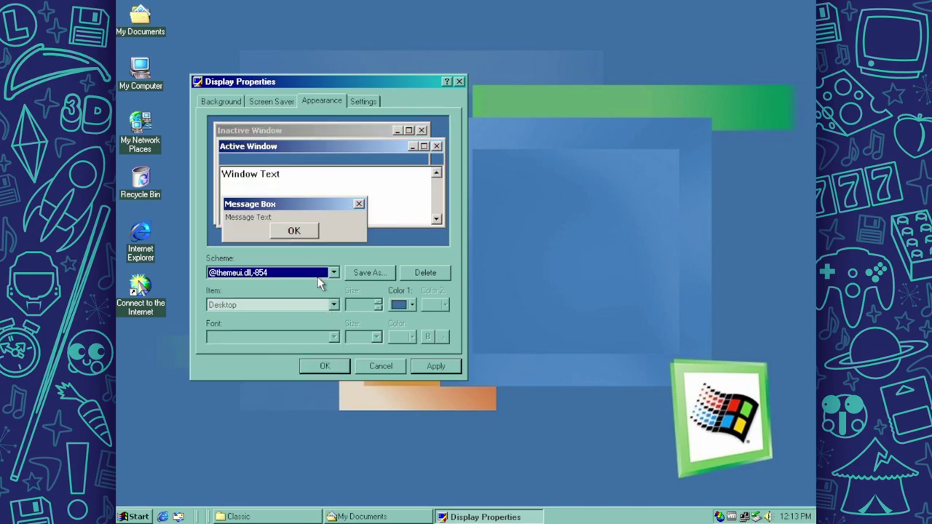
key(Down)
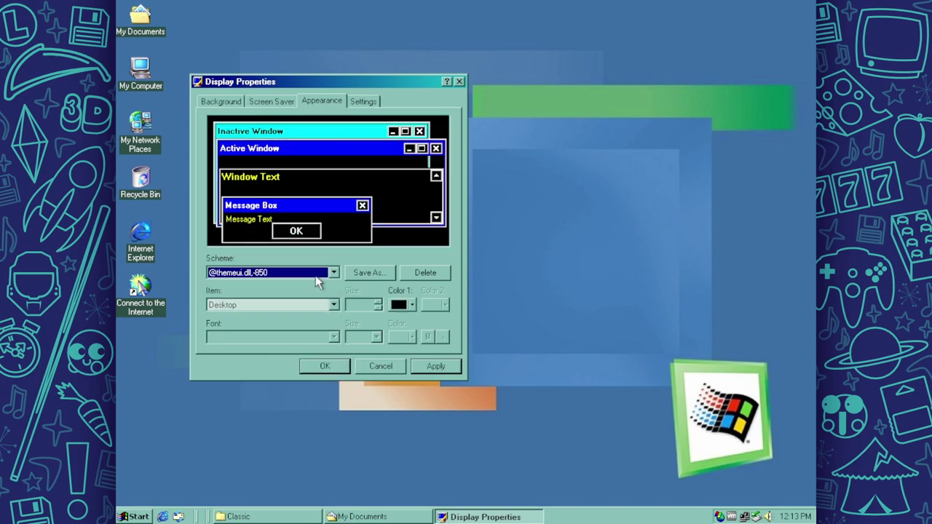
key(Down)
key(Down)
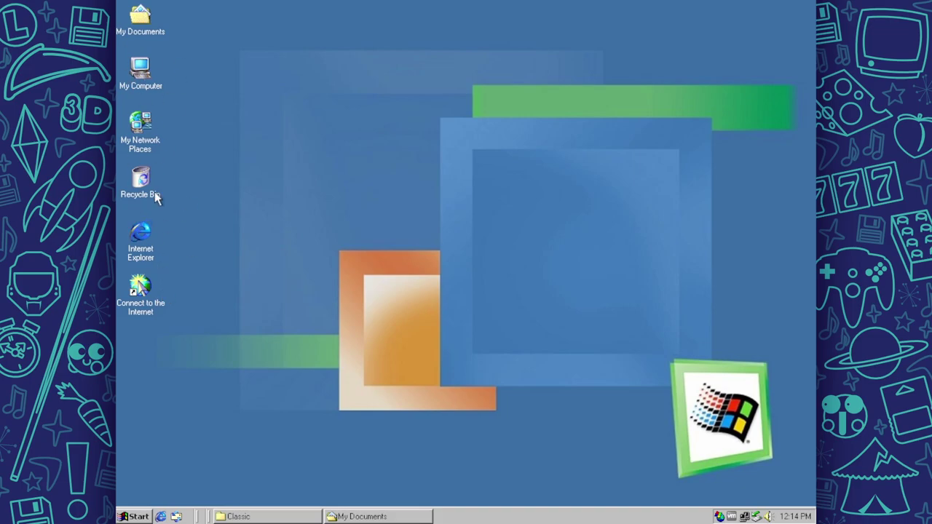
Reopen Display Properties from the desktop and view its appearance settings.
right_click(247, 171)
click(286, 285)
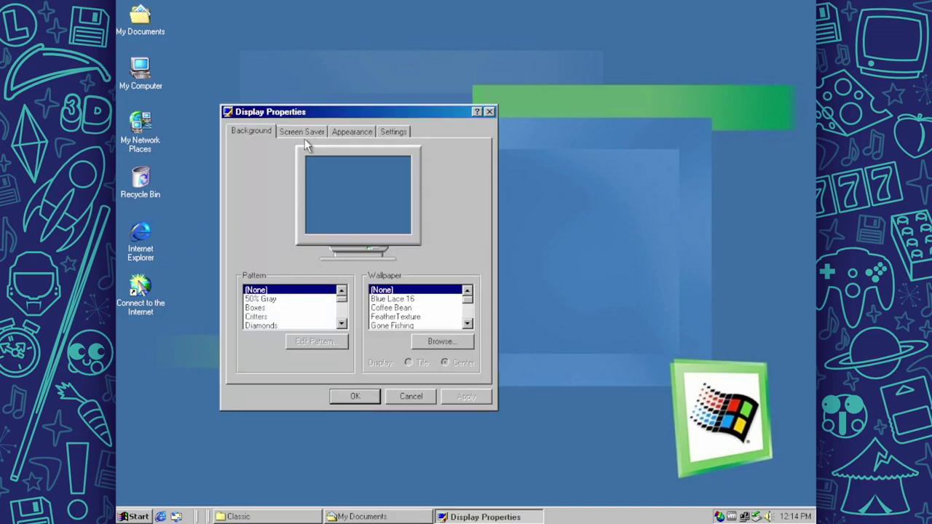
click(341, 134)
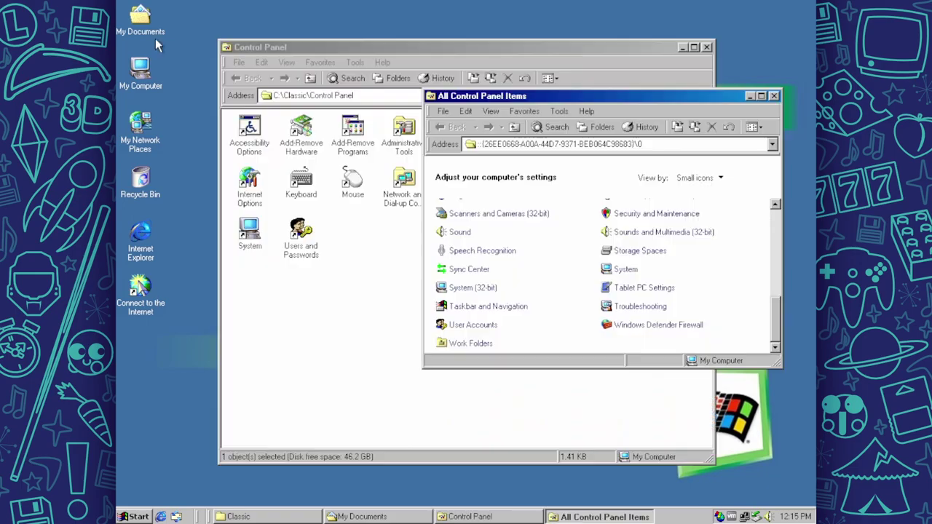
Close the All Control Panel Items window, open the desktop's Display Properties and cancel the dialog.
click(155, 38)
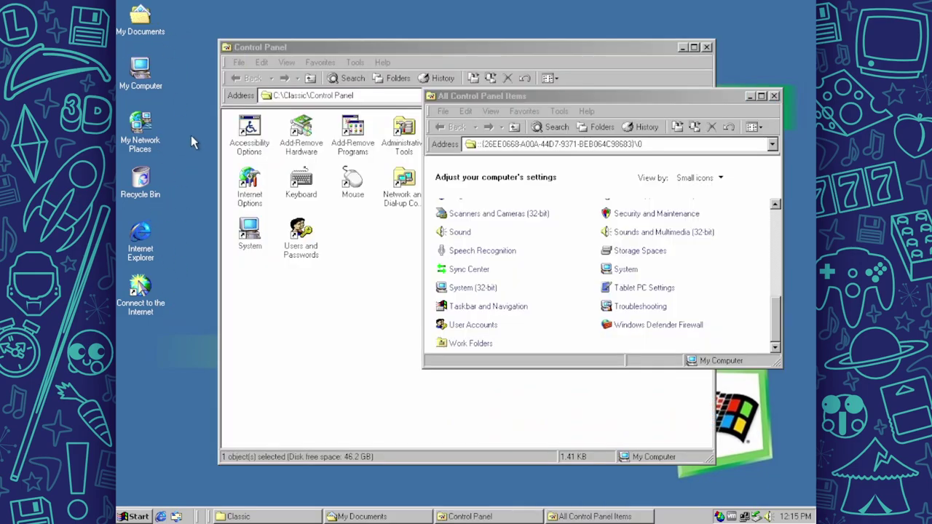
click(774, 96)
right_click(735, 177)
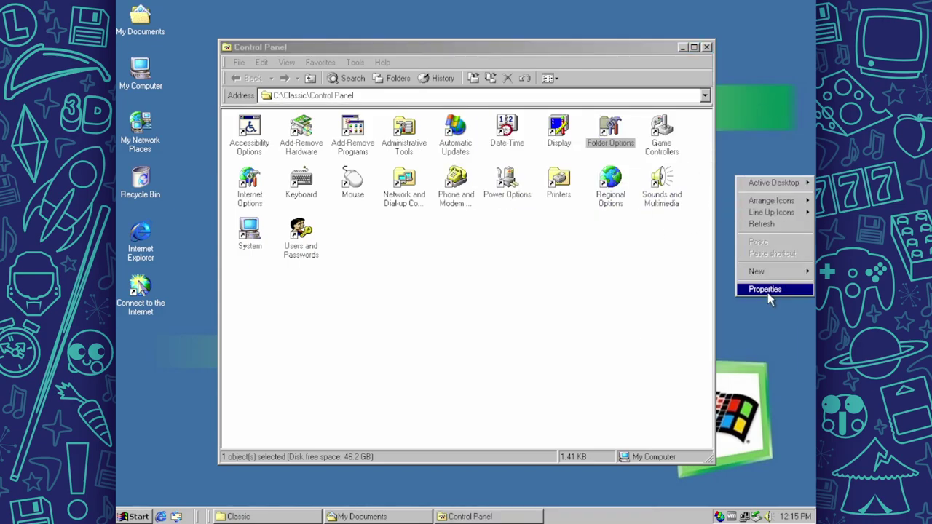
click(764, 289)
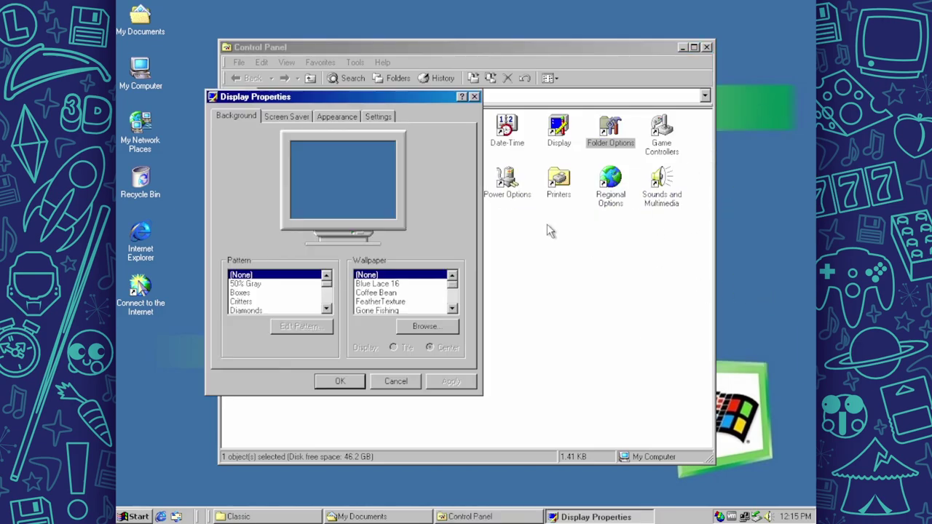
click(395, 382)
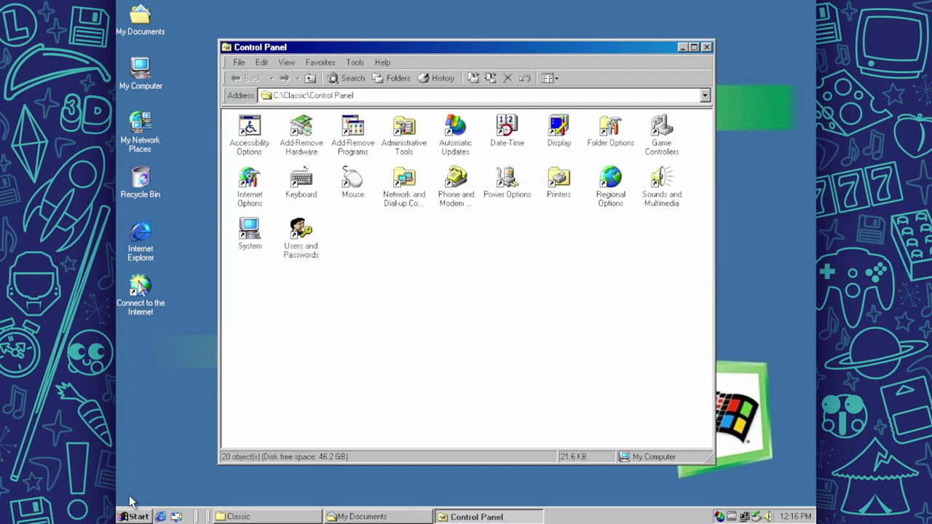
Open the Windows 10 Settings app, go to the Personalization themes page and open the desktop icon settings.
click(138, 516)
right_click(143, 517)
click(183, 441)
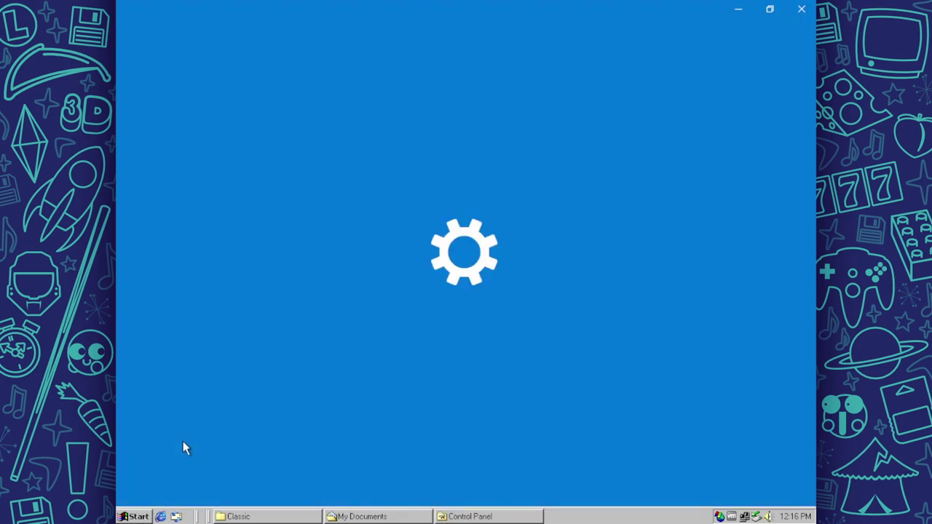
click(436, 236)
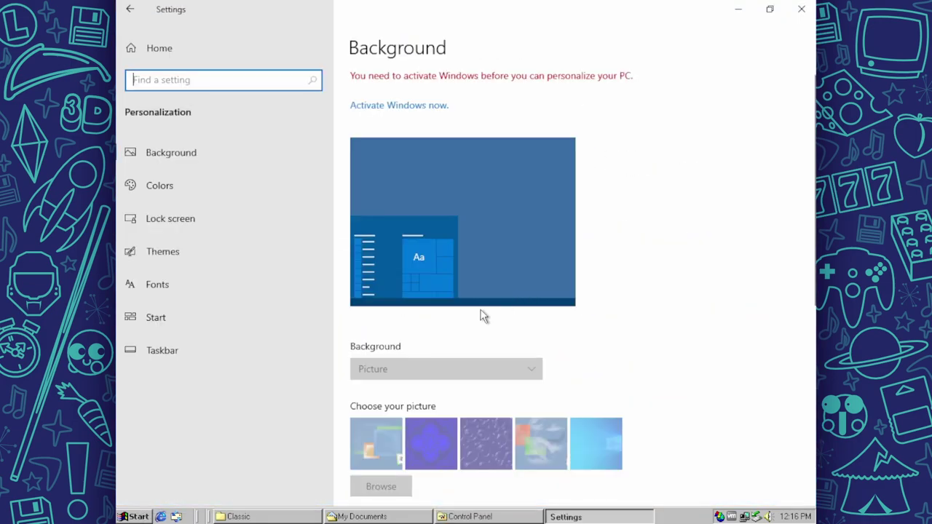
click(177, 246)
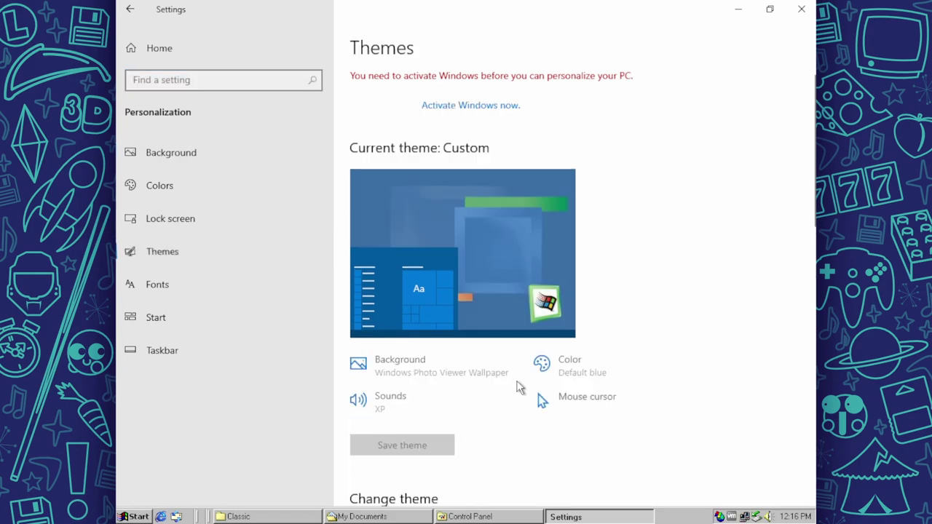
scroll(493, 428, down, 2)
scroll(493, 428, down, 10)
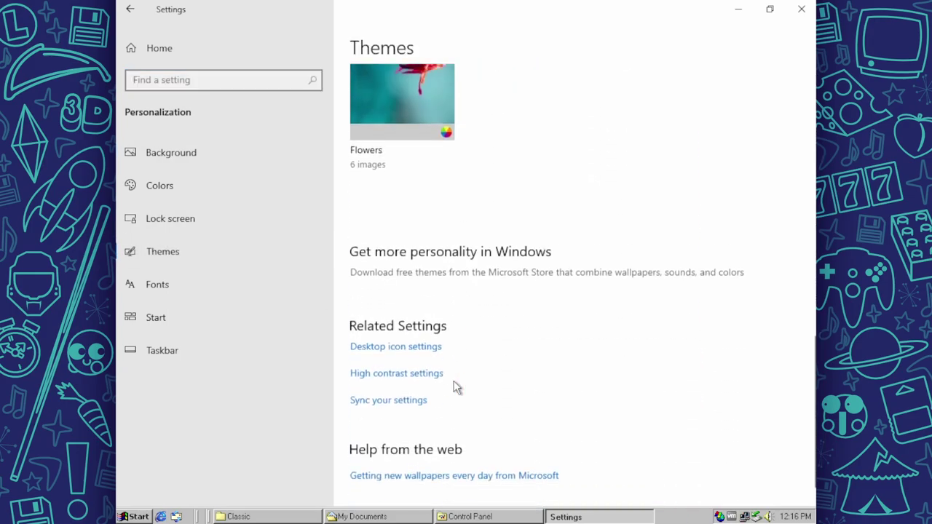
click(417, 322)
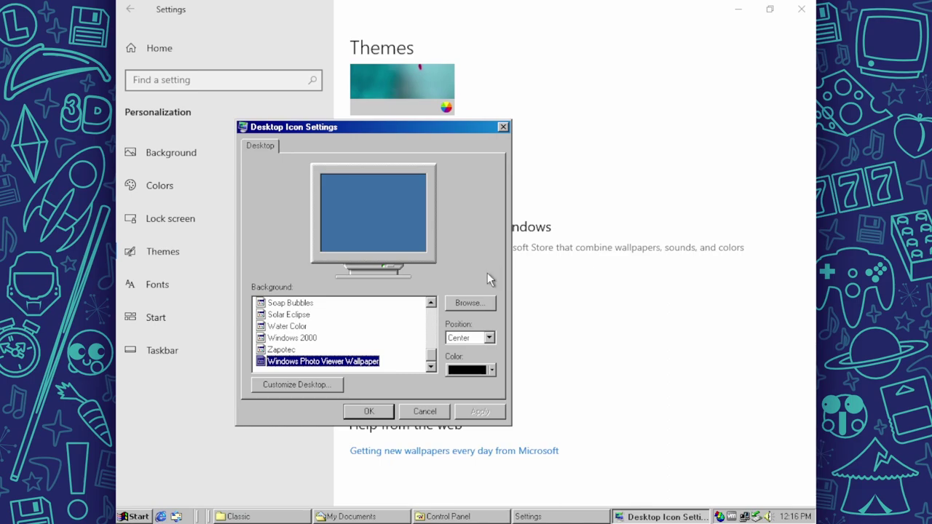
Close the Settings app, then open the Browse dialog for background files and cancel it.
click(801, 9)
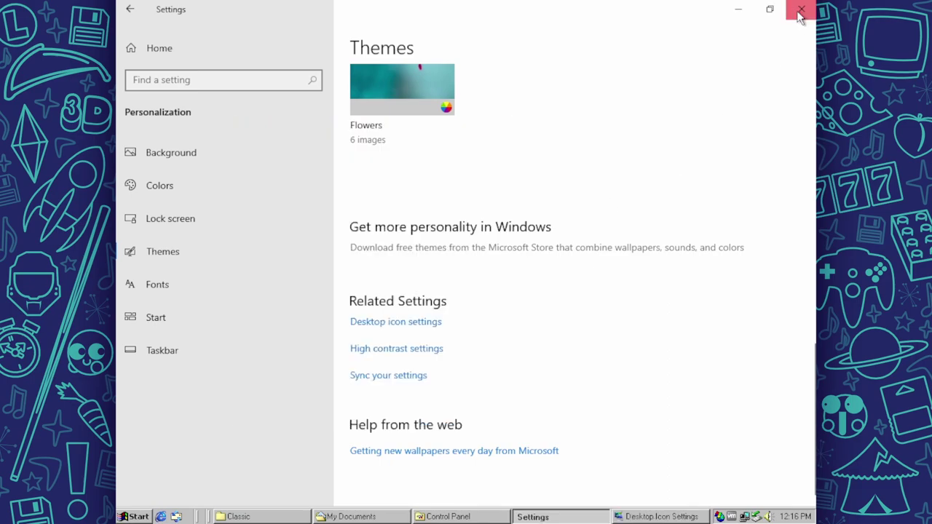
drag(352, 132, 515, 47)
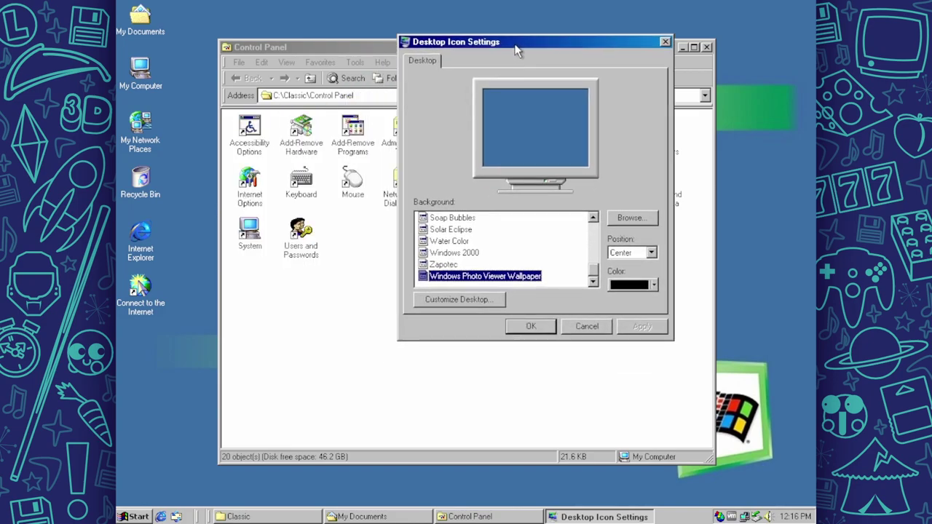
click(630, 217)
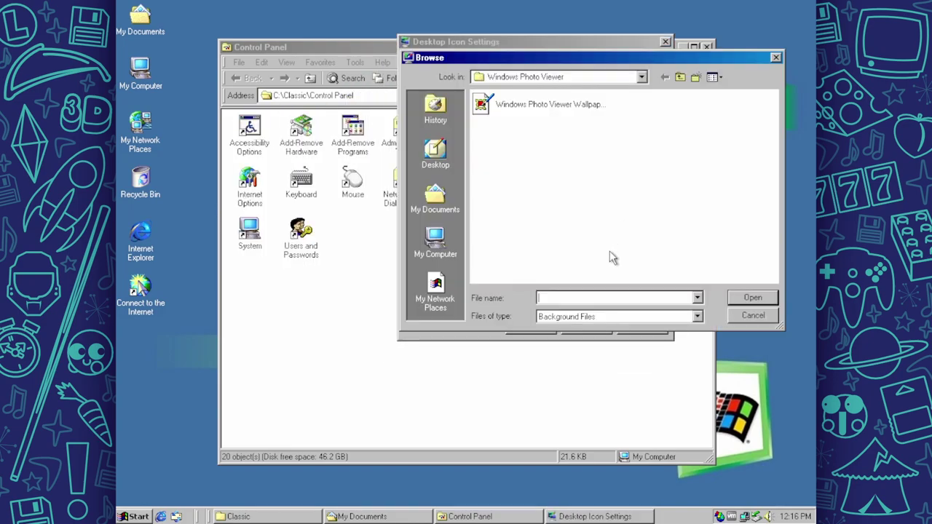
click(640, 316)
click(648, 325)
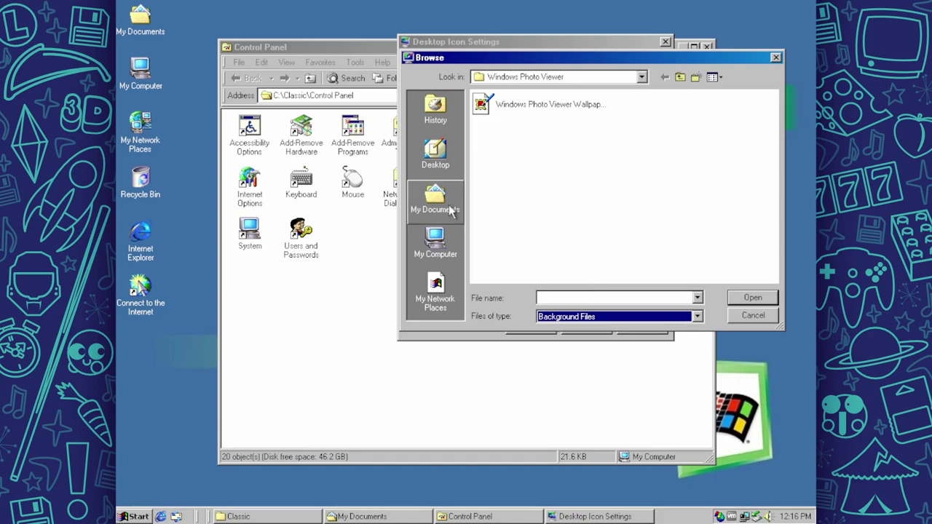
drag(450, 62, 308, 364)
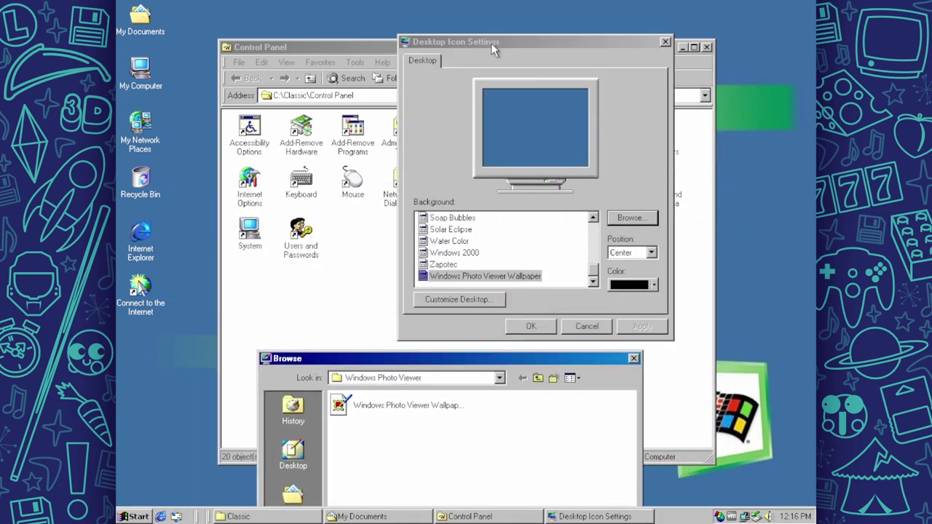
drag(417, 357, 317, 47)
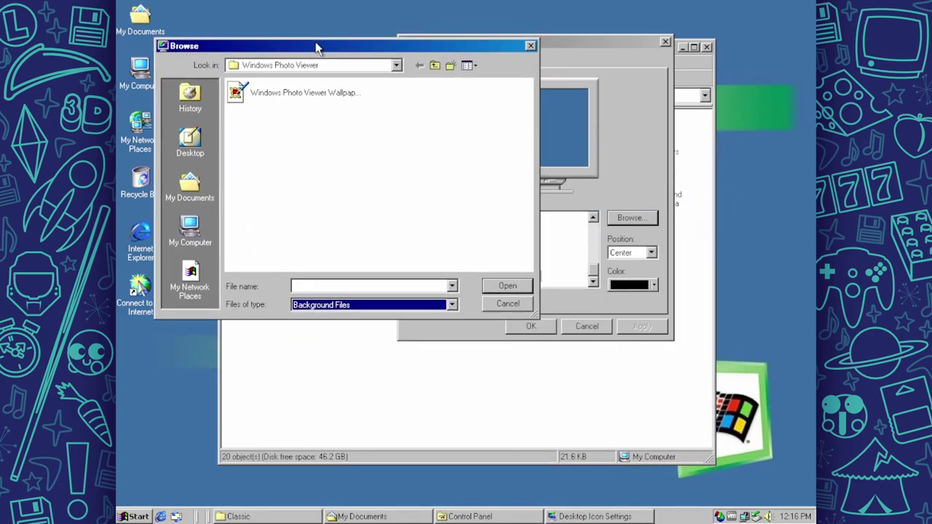
click(509, 305)
Apply the Windows 2000 desktop background with the Stretch position and minimize the Control Panel window.
click(454, 253)
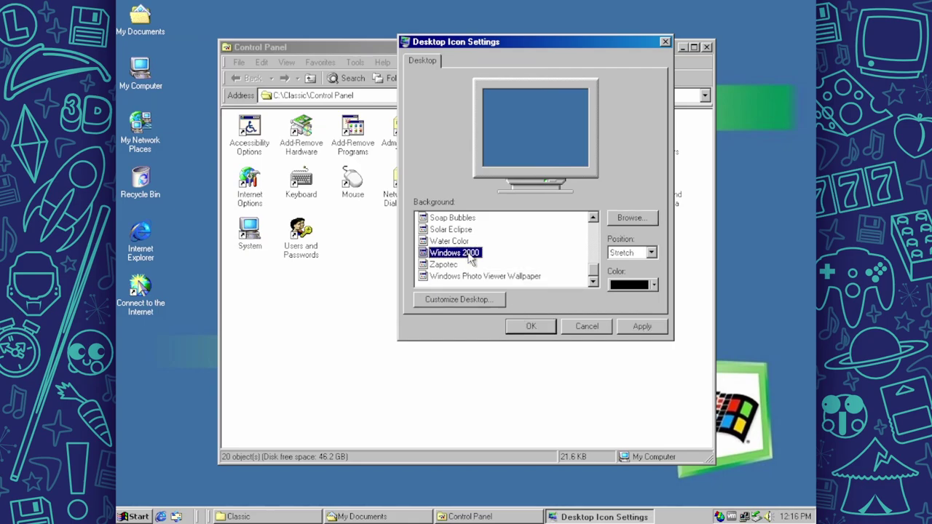
click(641, 327)
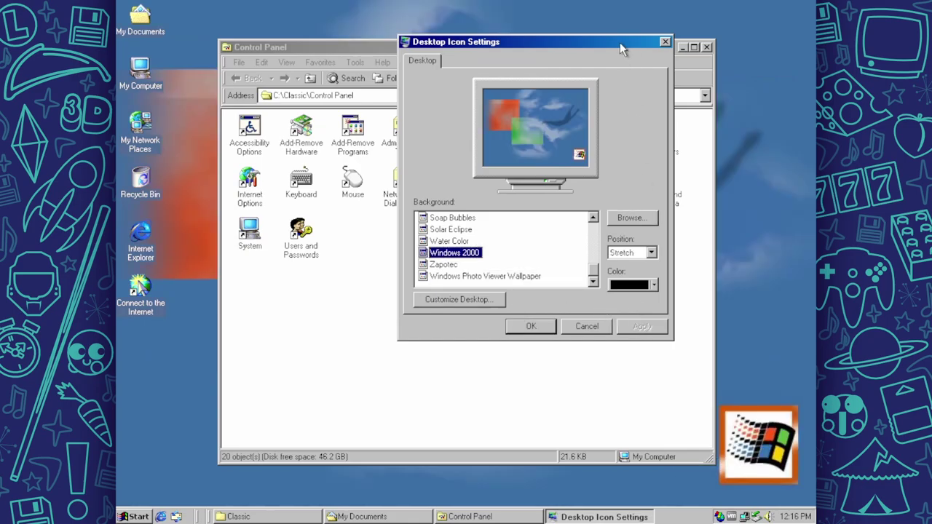
click(681, 47)
drag(471, 86, 460, 32)
Apply the Water Color desktop background with the Stretch position.
click(373, 220)
click(373, 209)
click(377, 220)
click(391, 232)
click(375, 220)
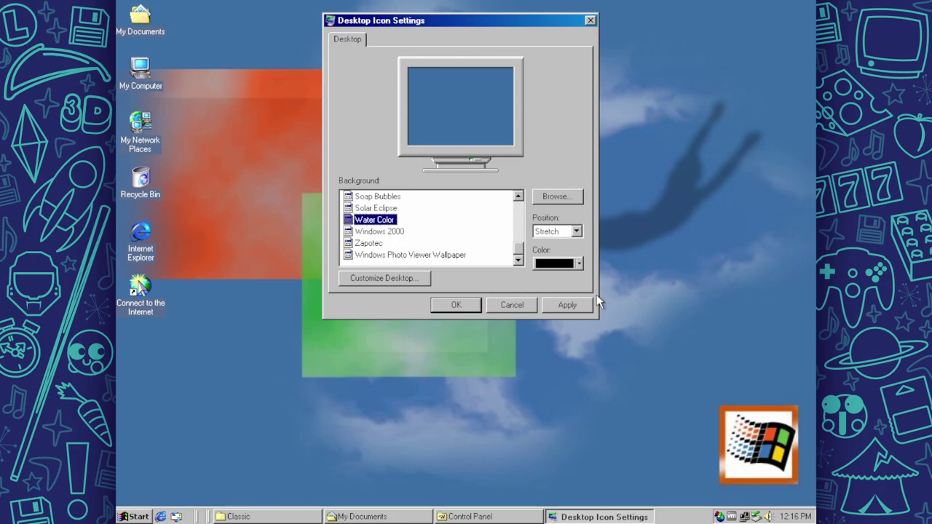
click(566, 306)
Try the Zapotec background, and set the desktop background to Paradise with the Stretch position.
click(397, 232)
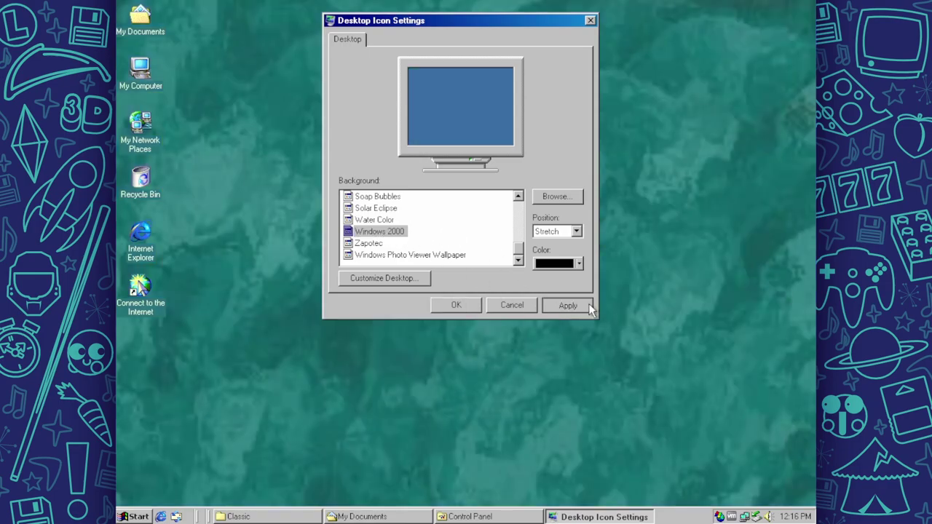
click(588, 305)
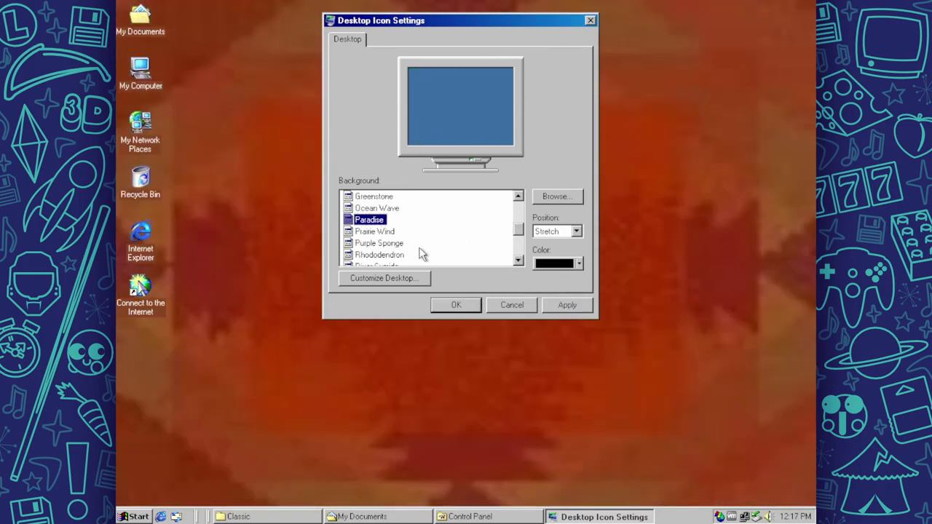
click(562, 306)
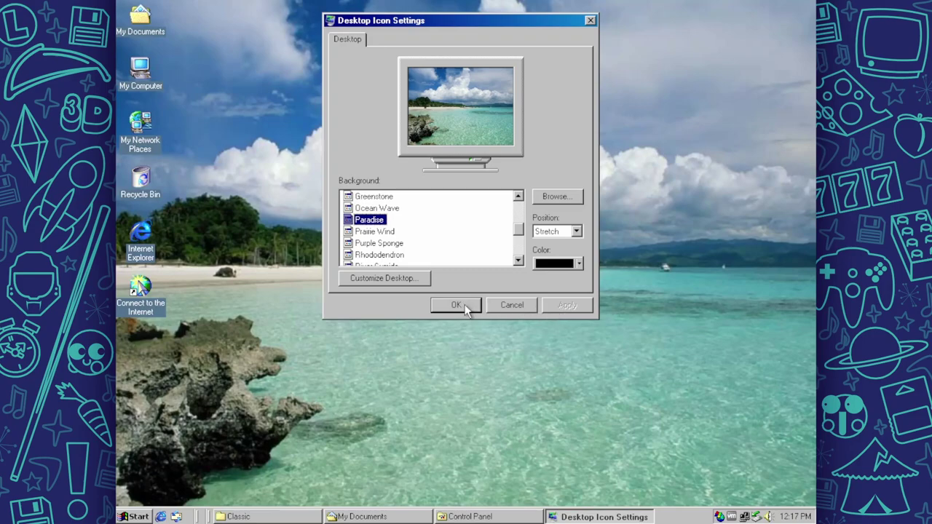
Open the desktop customization options, look through the imageres.dll icons available for My Computer and cancel the icon change.
click(409, 277)
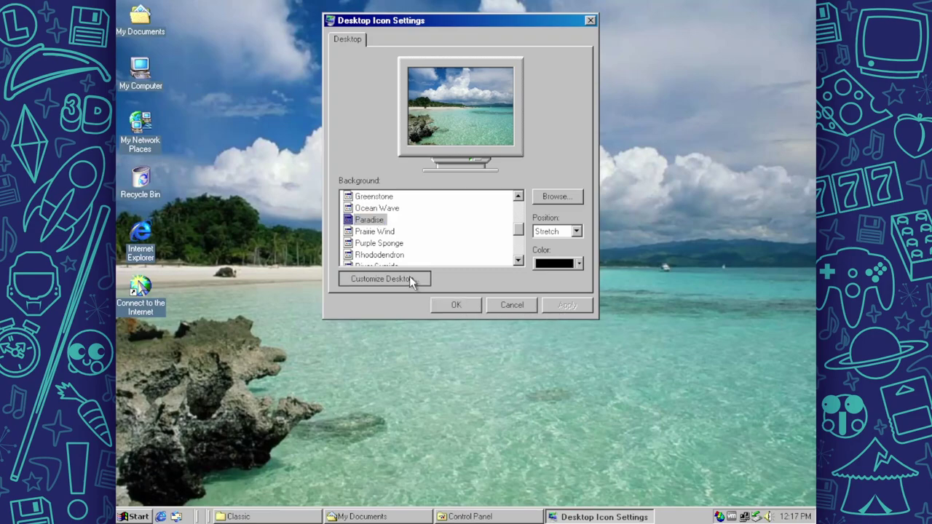
click(386, 183)
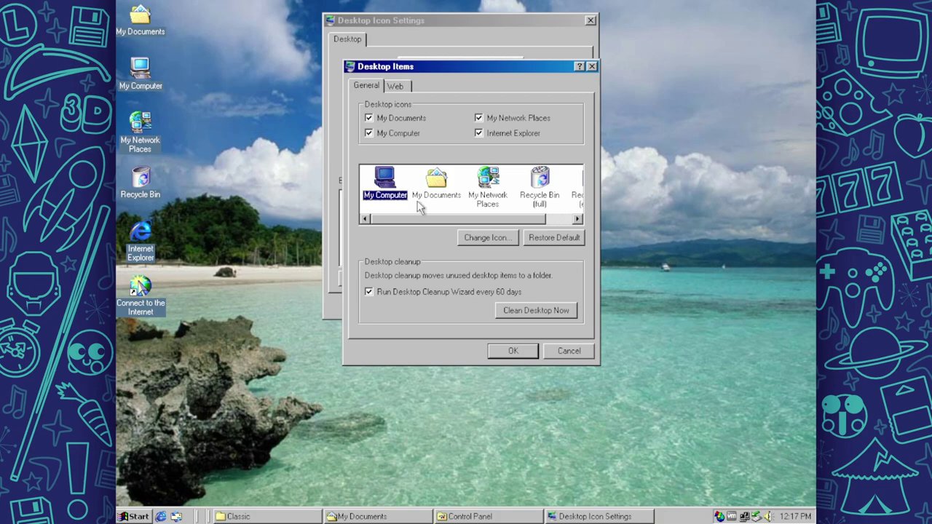
click(494, 243)
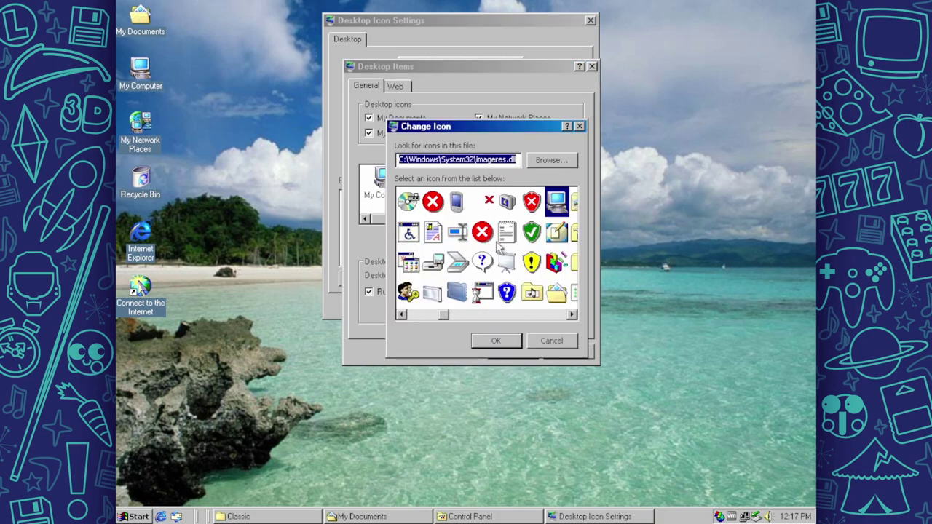
mouse_move(446, 318)
mouse_down()
mouse_move(413, 329)
mouse_move(425, 320)
mouse_move(569, 324)
mouse_move(452, 313)
mouse_up()
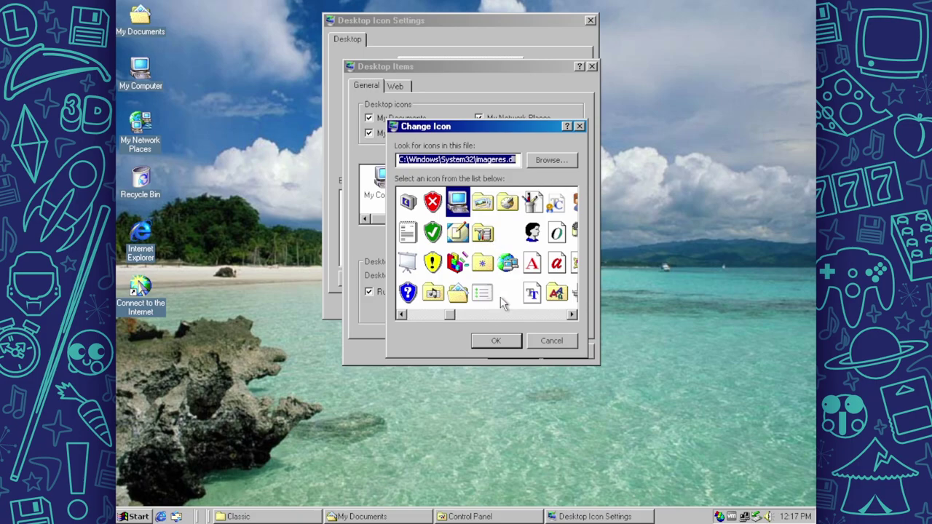
drag(450, 316, 565, 324)
click(532, 262)
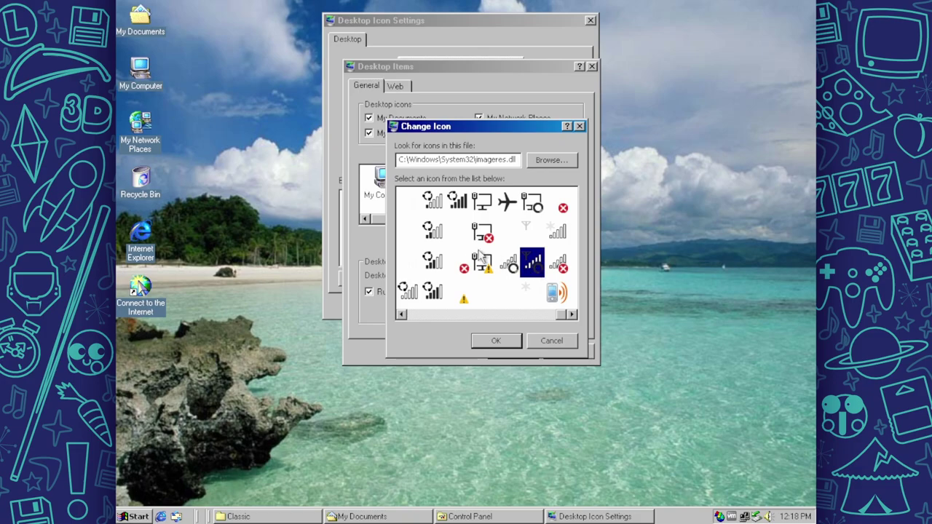
click(435, 233)
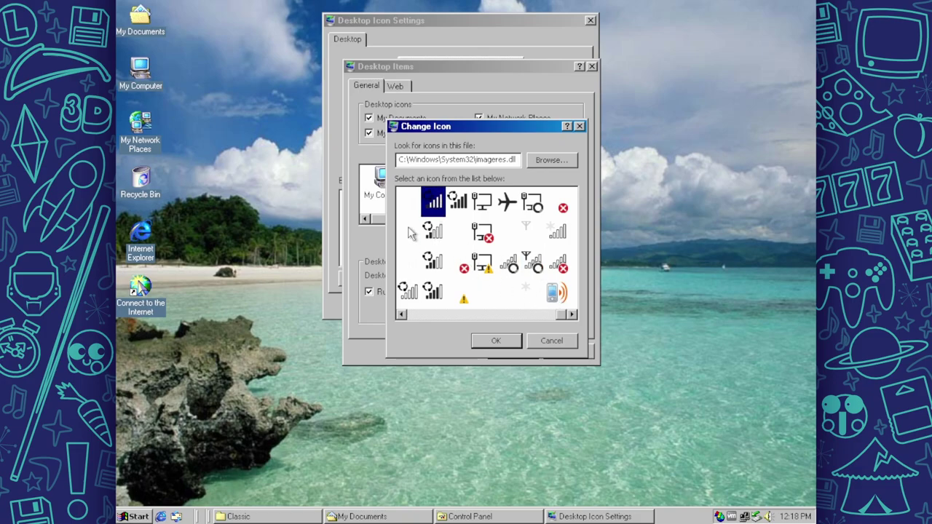
key(Left)
click(567, 340)
Look over the remaining desktop icons and the Web page options, cancel Desktop Items and close Desktop Icon Settings.
click(539, 182)
drag(485, 220, 457, 223)
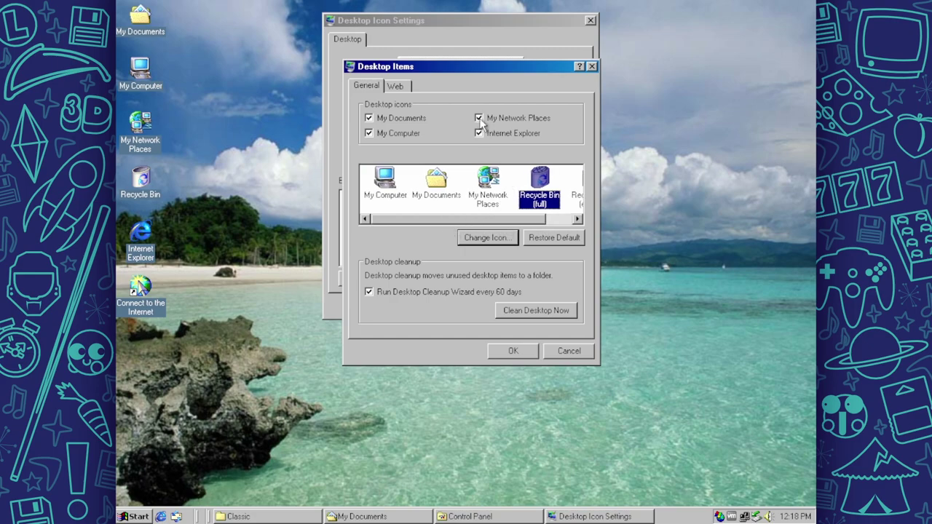
click(394, 86)
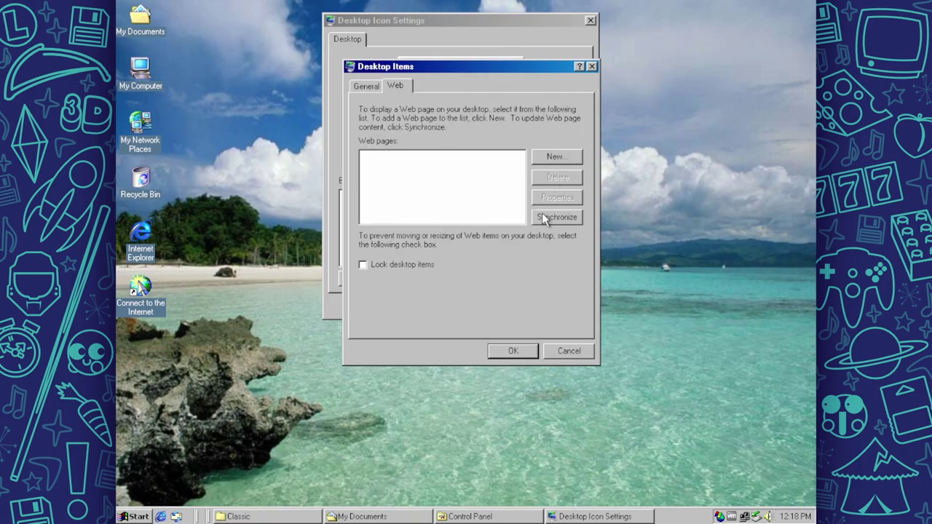
click(568, 351)
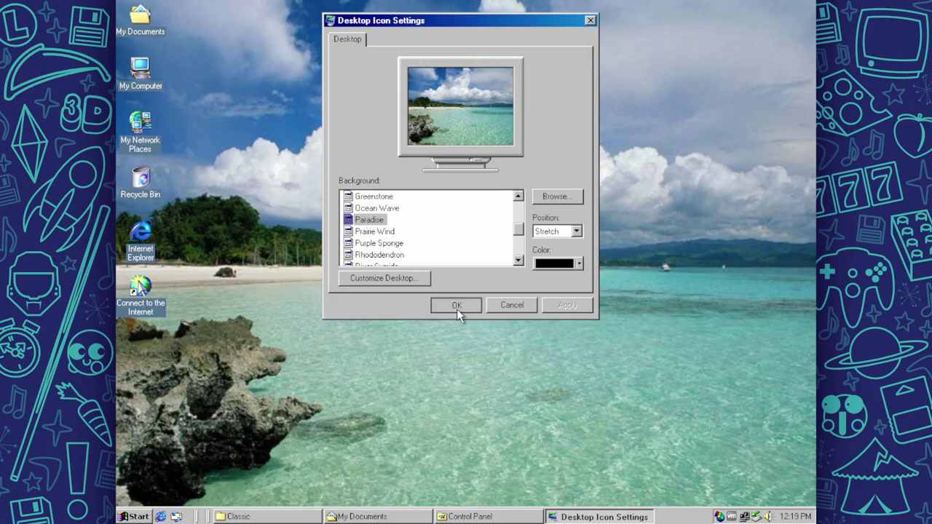
click(457, 306)
Open the classic Control Panel from the Start menu's settings, look at its window and close it.
click(134, 517)
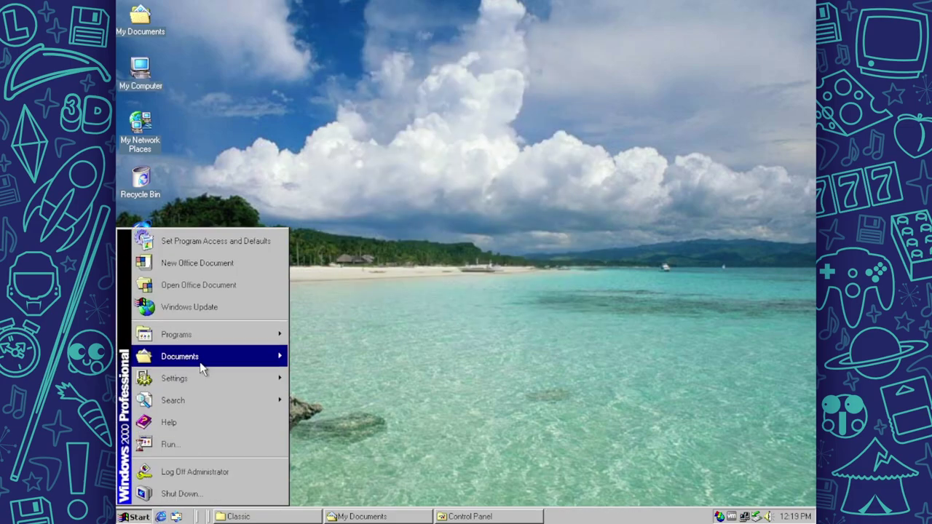
mouse_move(209, 379)
click(329, 387)
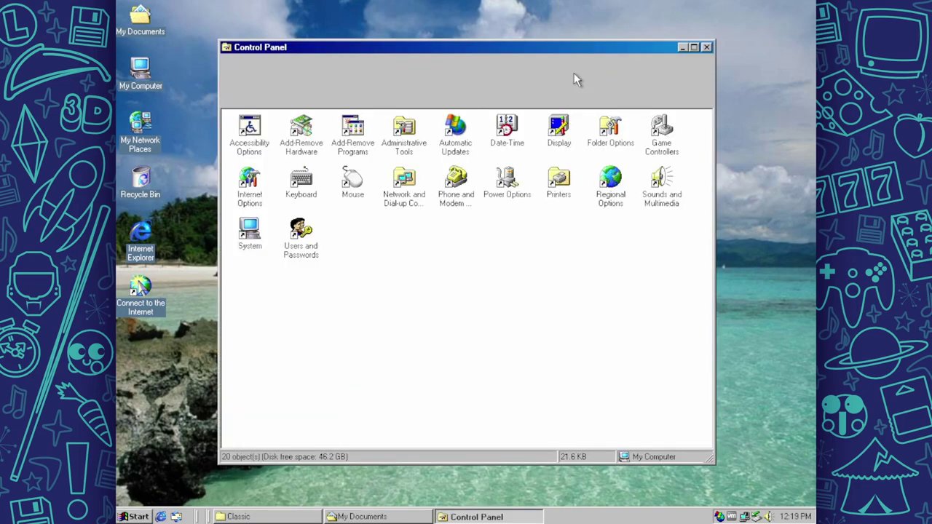
drag(490, 49, 509, 24)
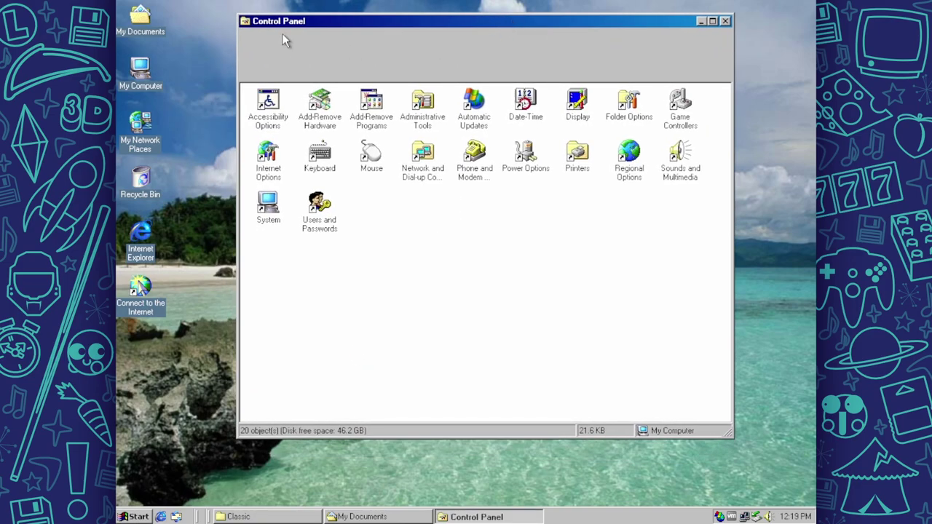
click(725, 21)
Open the My Documents folder from the desktop, view its contents and close the window.
click(141, 22)
click(391, 166)
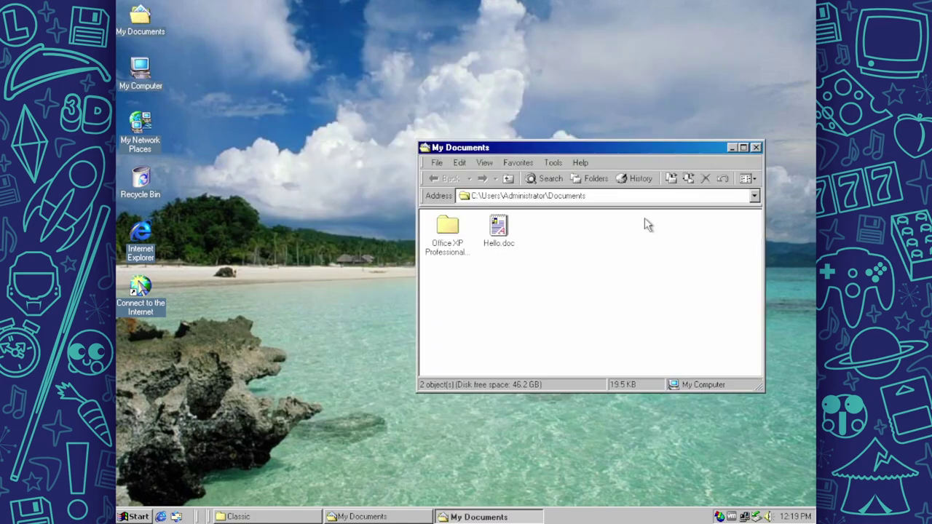
click(756, 148)
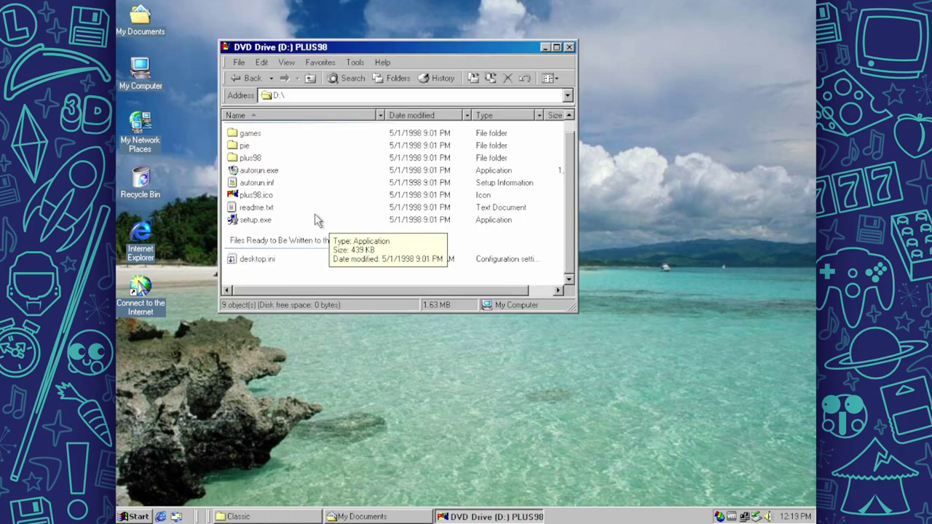
Check the general and detailed properties of setup.exe on the PLUS98 disc and cancel the dialog.
right_click(256, 220)
click(291, 312)
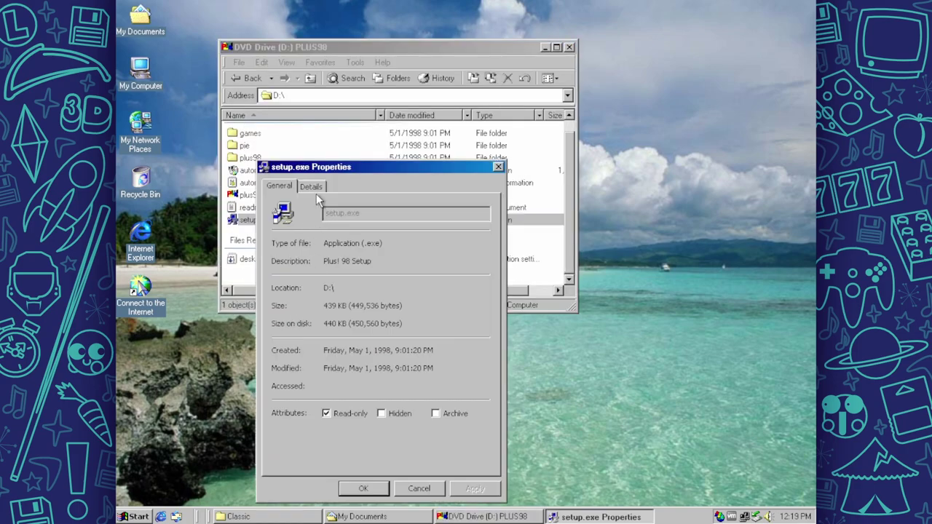
click(313, 187)
click(282, 187)
click(419, 488)
Reopen the properties of setup.exe, move the dialog aside, examine its version and copyright details, and cancel.
right_click(254, 220)
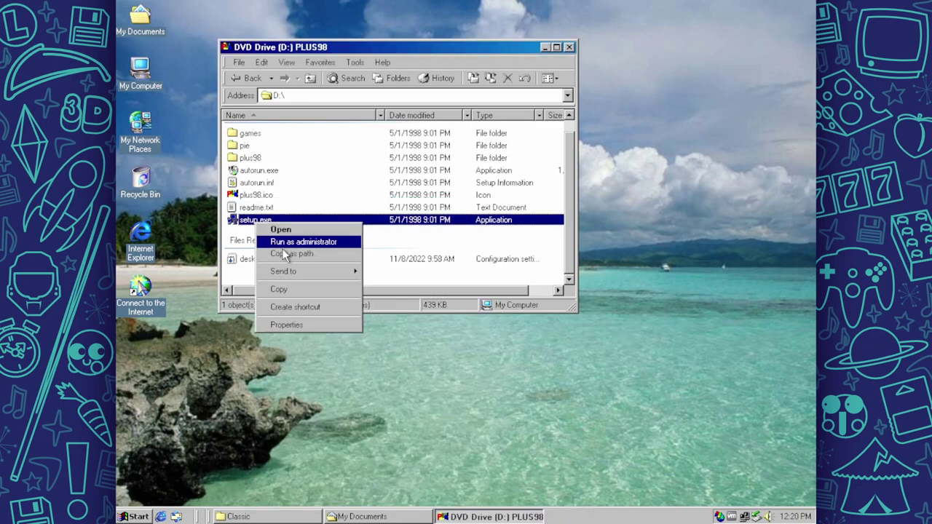
click(313, 325)
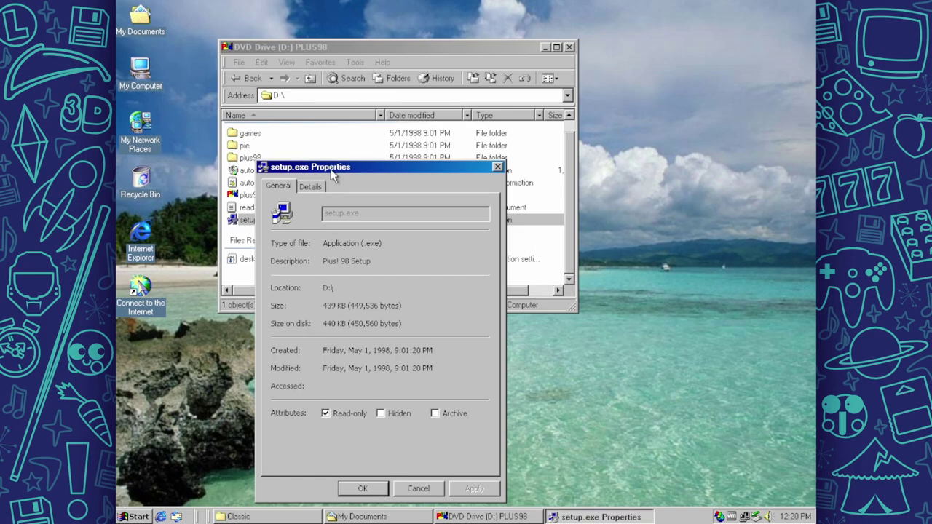
drag(319, 163, 455, 95)
click(454, 116)
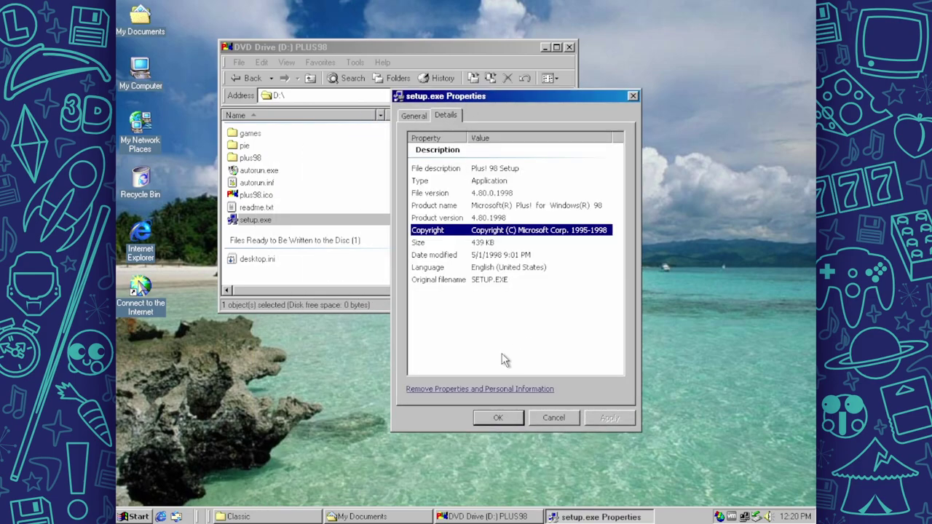
click(564, 417)
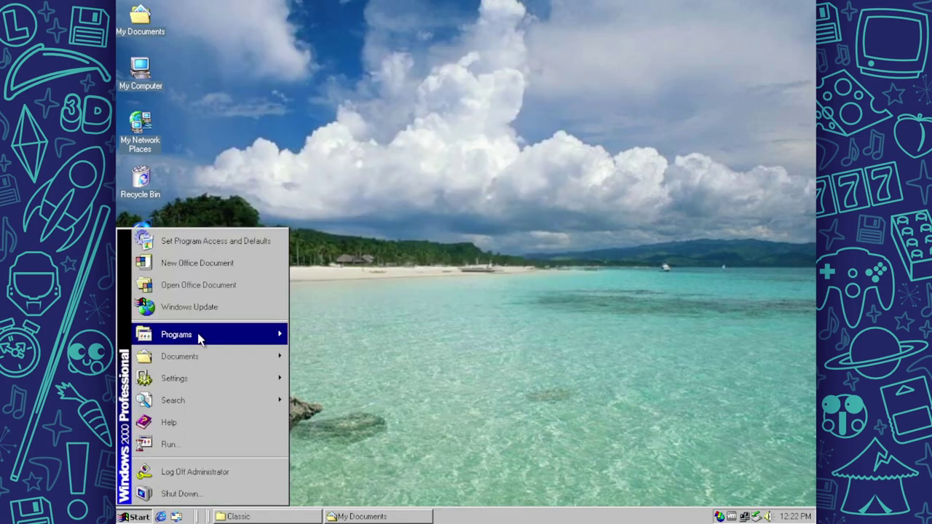
Look through the Start menu's Programs, Microsoft Office Tools and Settings entries and close the menu.
mouse_move(199, 339)
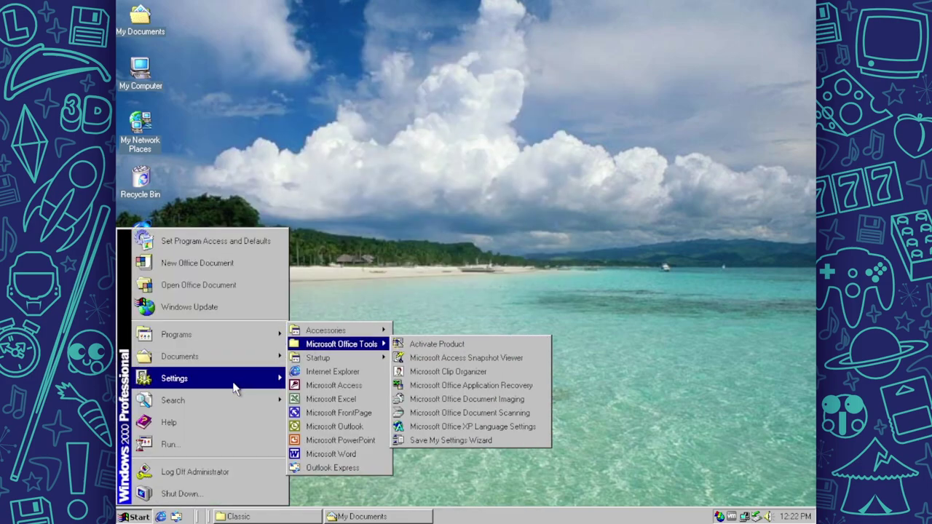
mouse_move(232, 384)
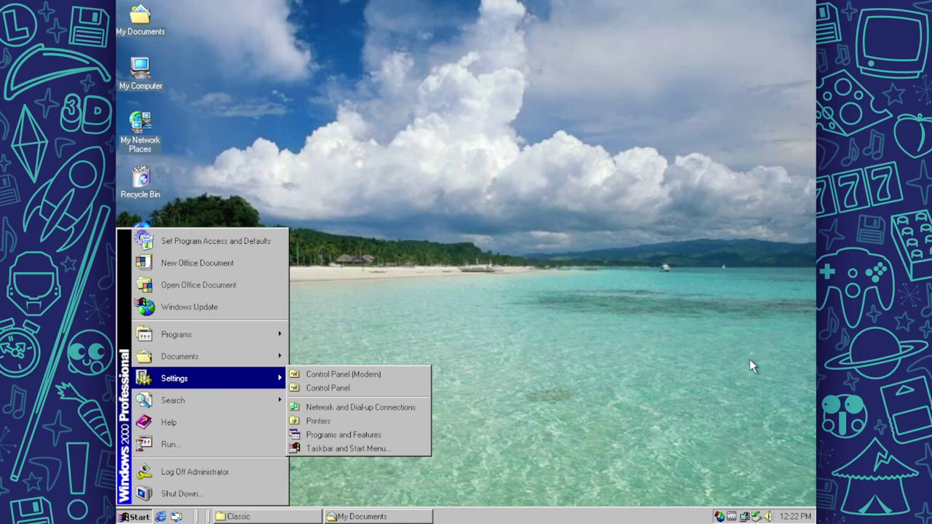
click(506, 233)
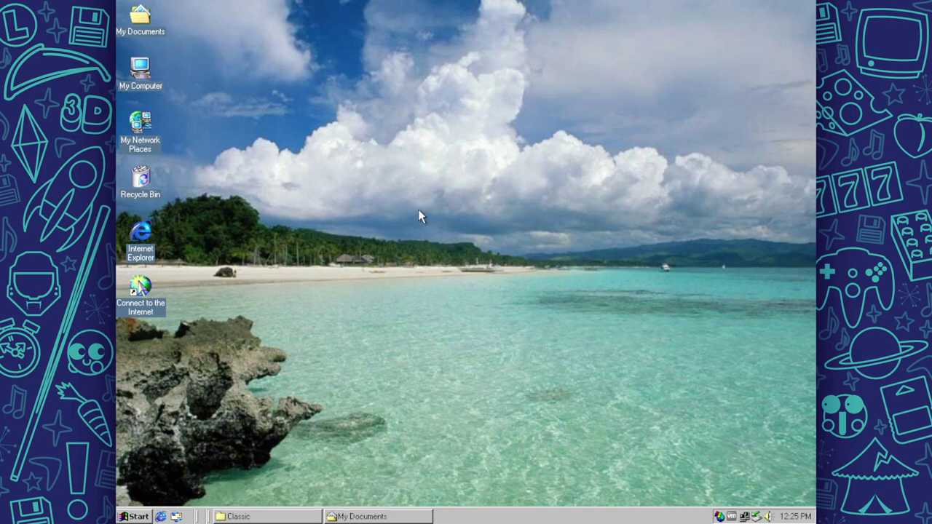
Open WordPad from the accessories, view its About information, and close the program.
click(139, 518)
mouse_move(235, 328)
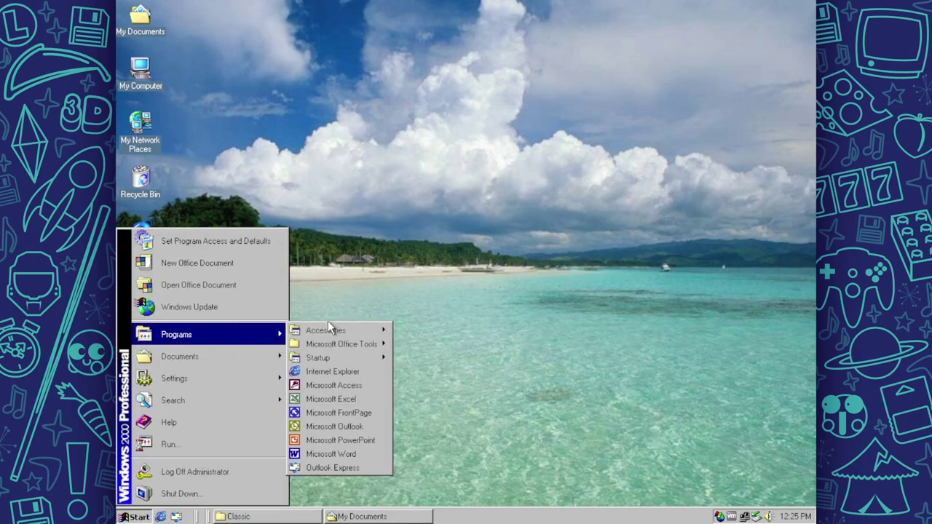
mouse_move(330, 329)
click(437, 315)
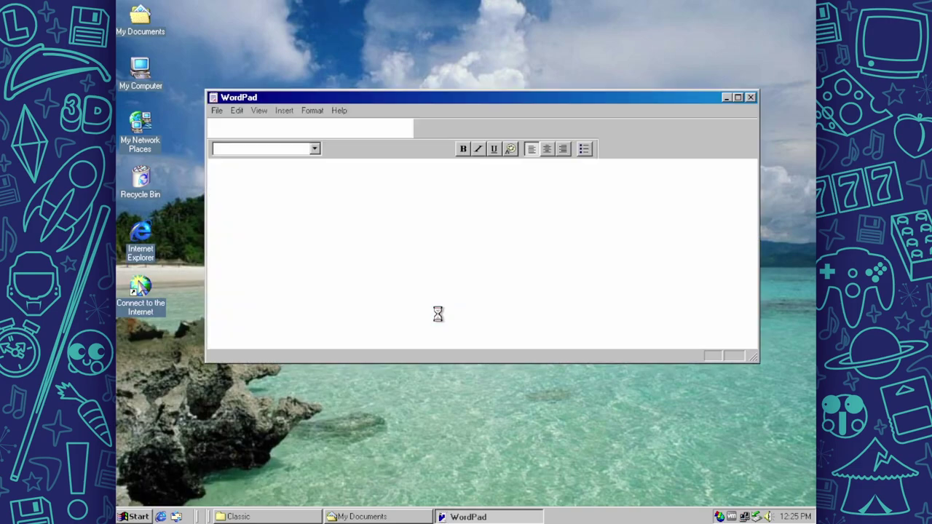
click(336, 111)
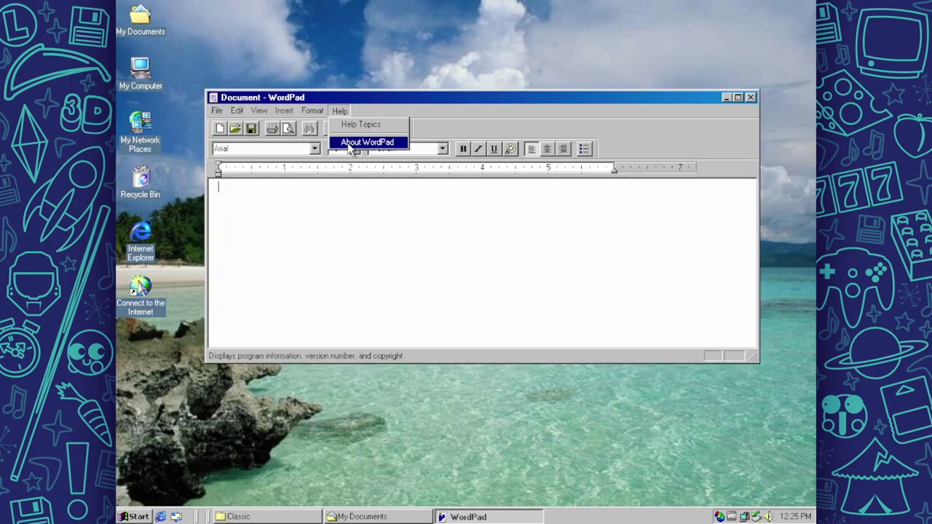
click(350, 145)
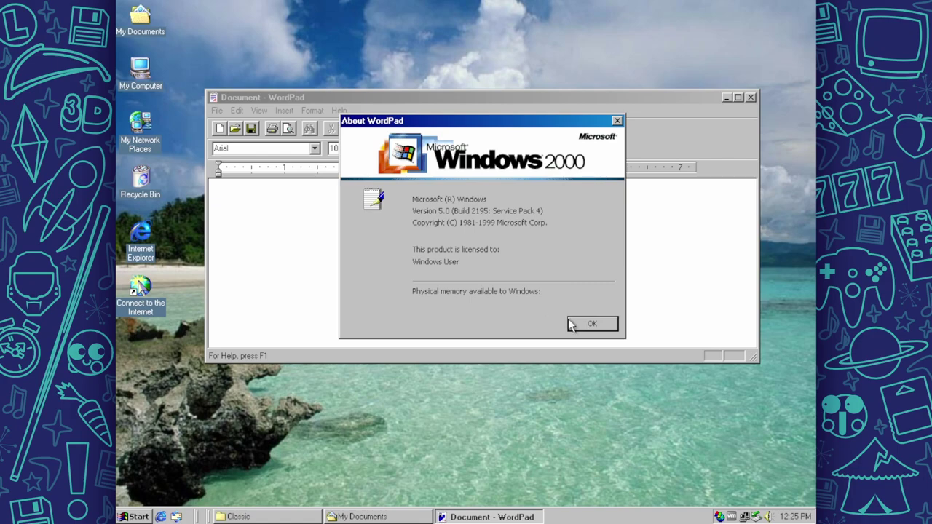
click(601, 329)
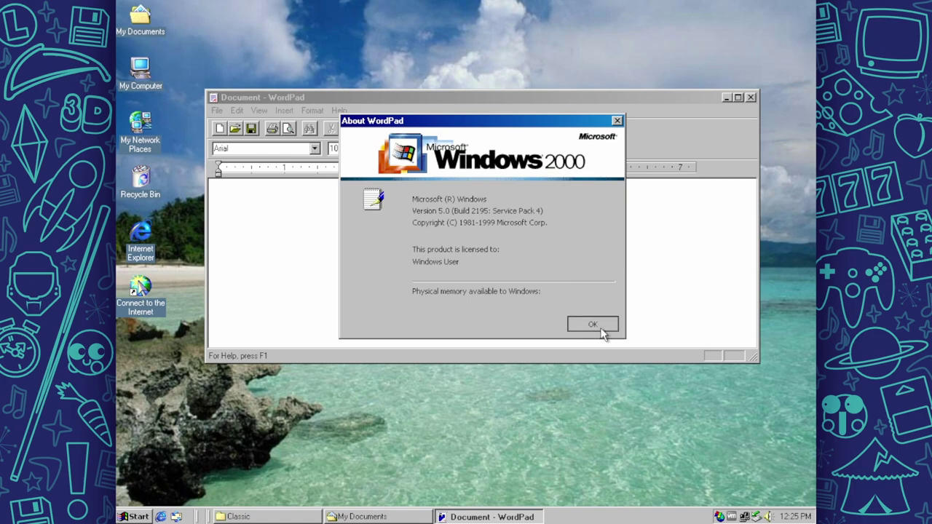
click(750, 97)
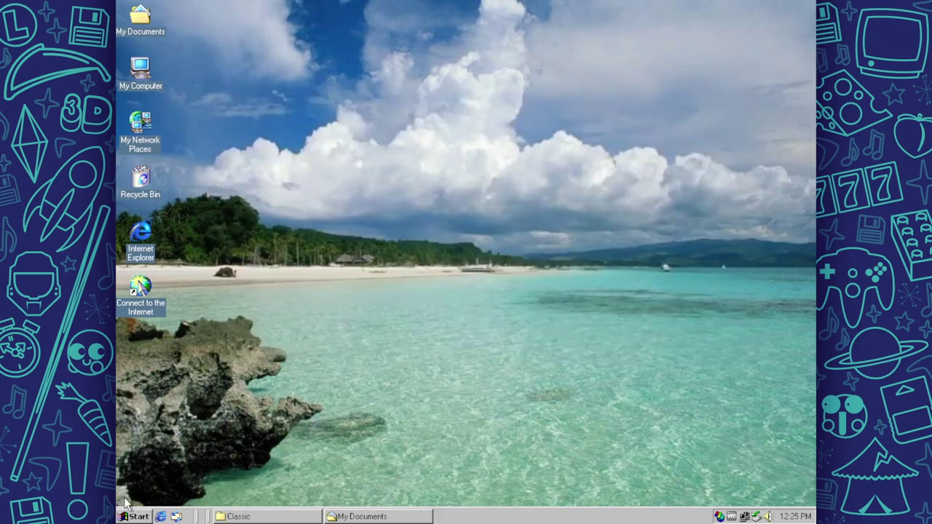
Open Internet Explorer from the desktop, look at its window, and close it.
double_click(148, 230)
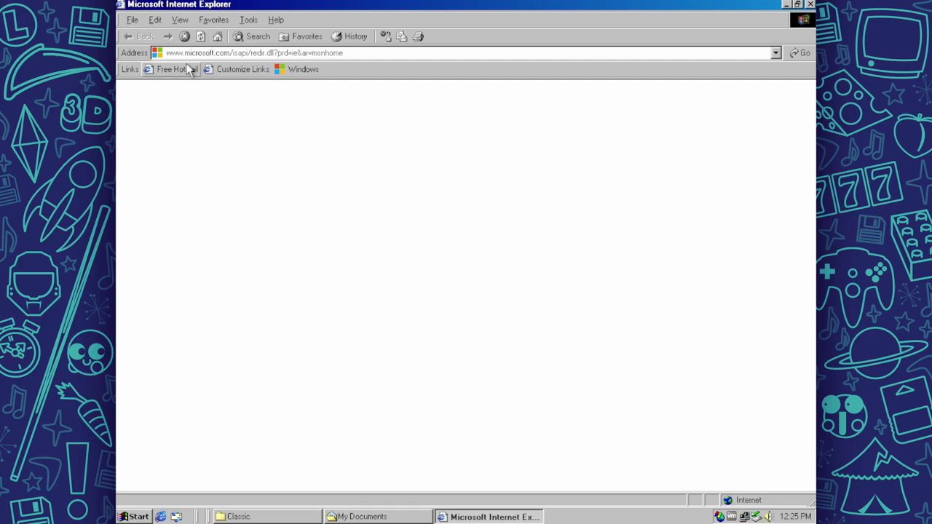
click(810, 5)
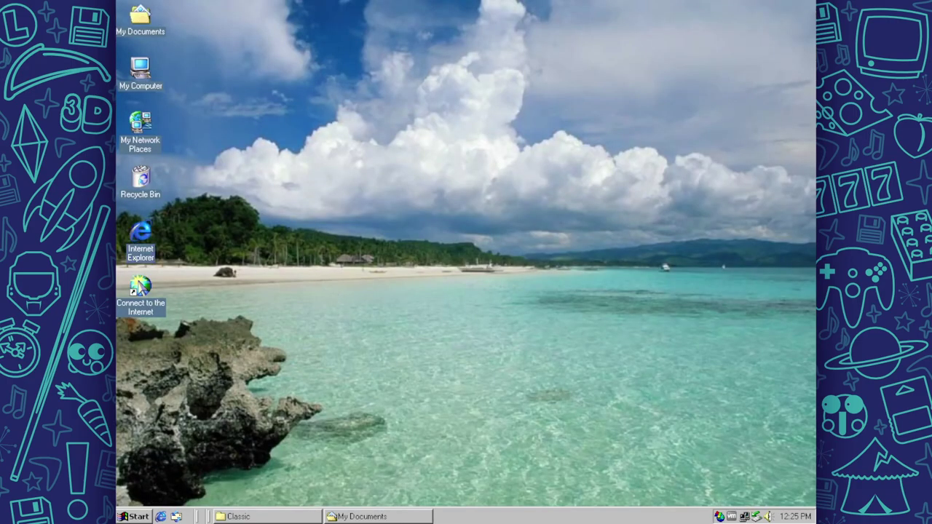
Empty the Recycle Bin, permanently deleting the setup.exe shortcut.
right_click(146, 188)
click(178, 220)
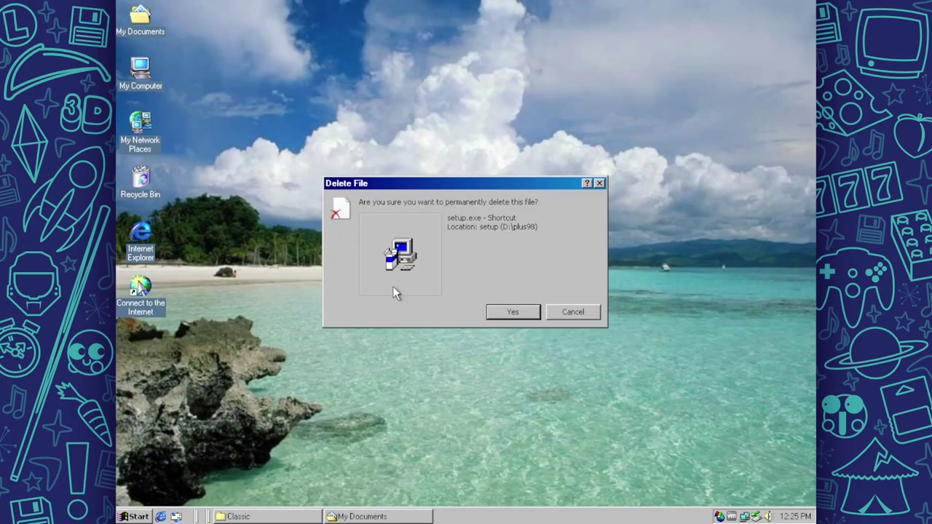
click(532, 312)
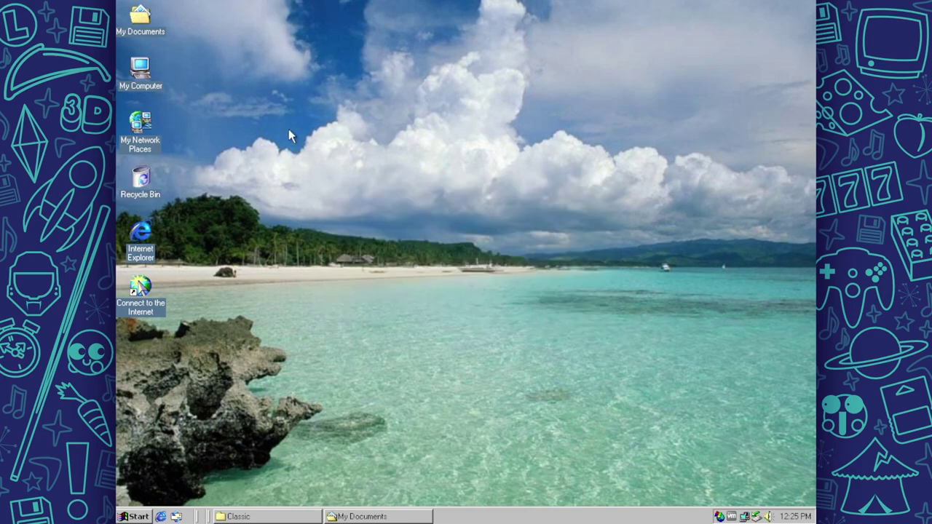
Look through the Accessories programs in the Start menu and close the menu.
click(134, 517)
mouse_move(200, 338)
mouse_move(347, 359)
mouse_move(347, 337)
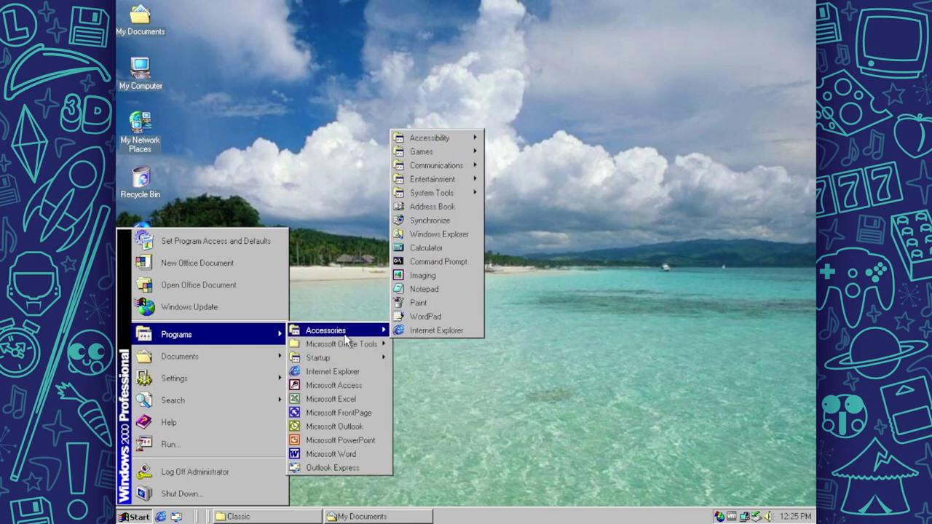
click(276, 220)
View the contents of My Computer and My Documents from the desktop, closing each window.
click(146, 69)
double_click(146, 69)
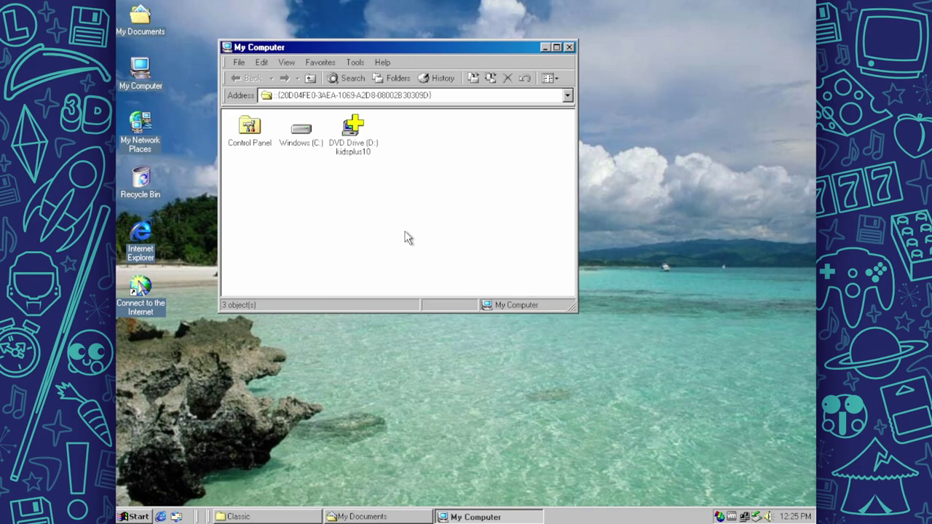
key(alt+F4)
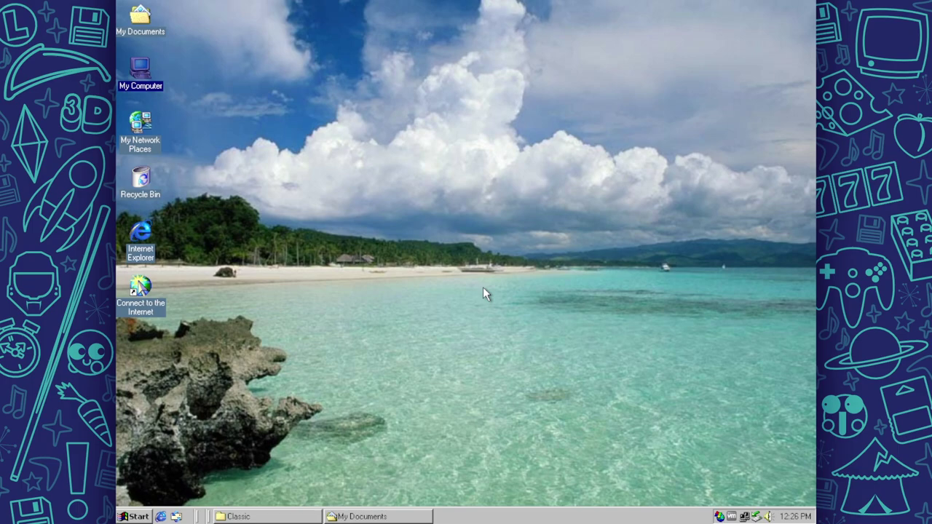
double_click(146, 24)
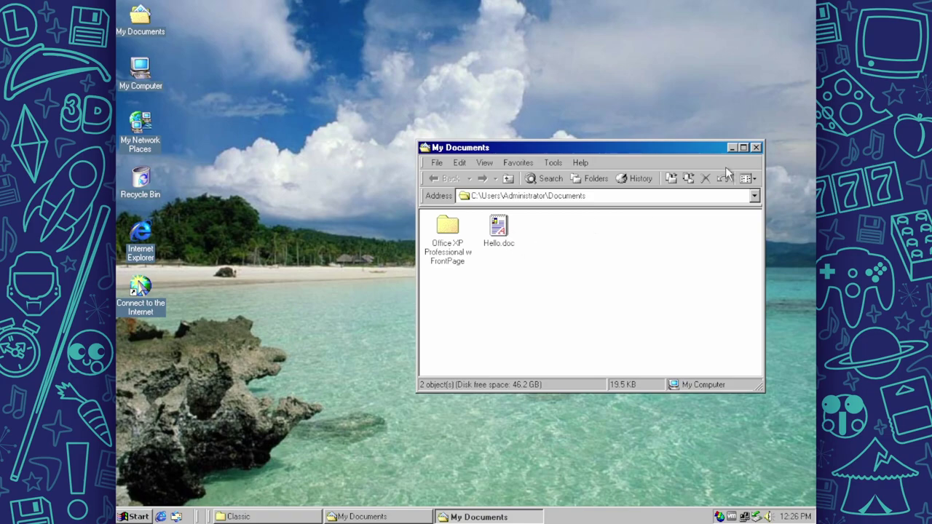
click(756, 147)
Switch to SkiFree and ski the character downhill between the trees.
click(502, 120)
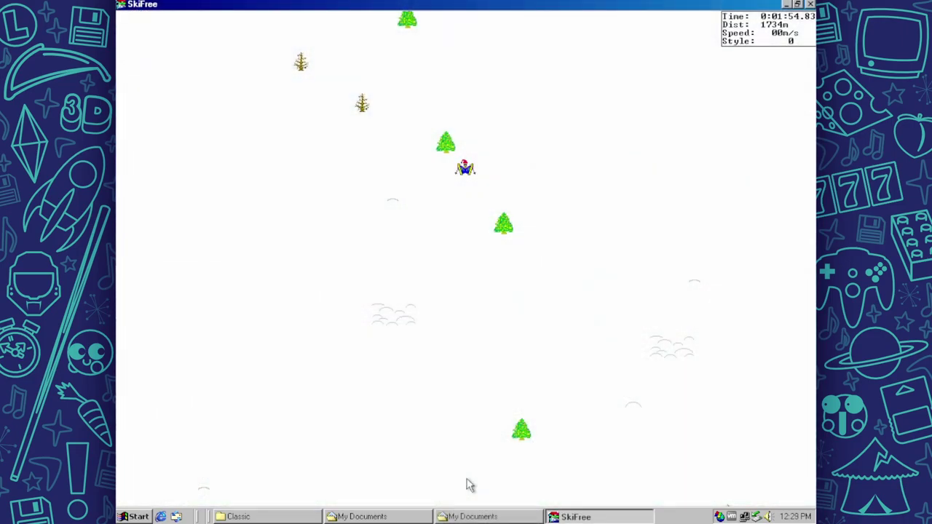
key(Down)
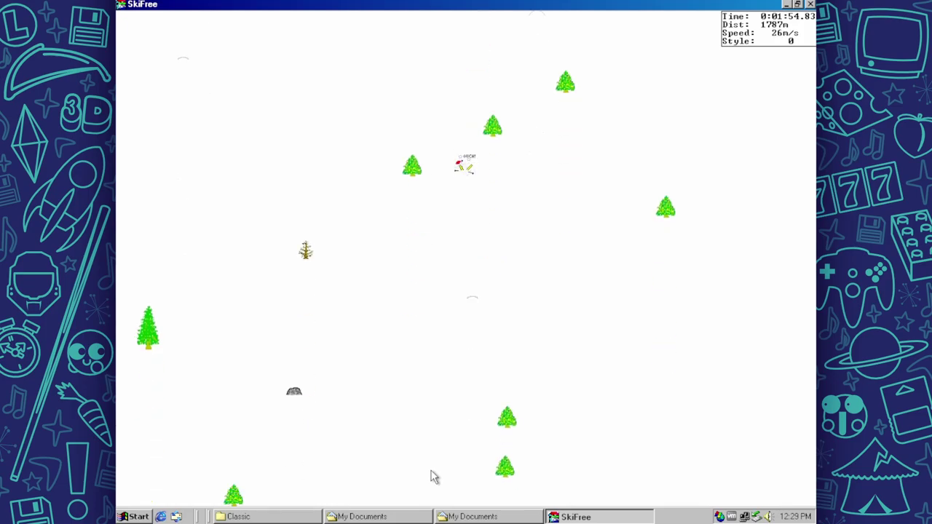
key(Down)
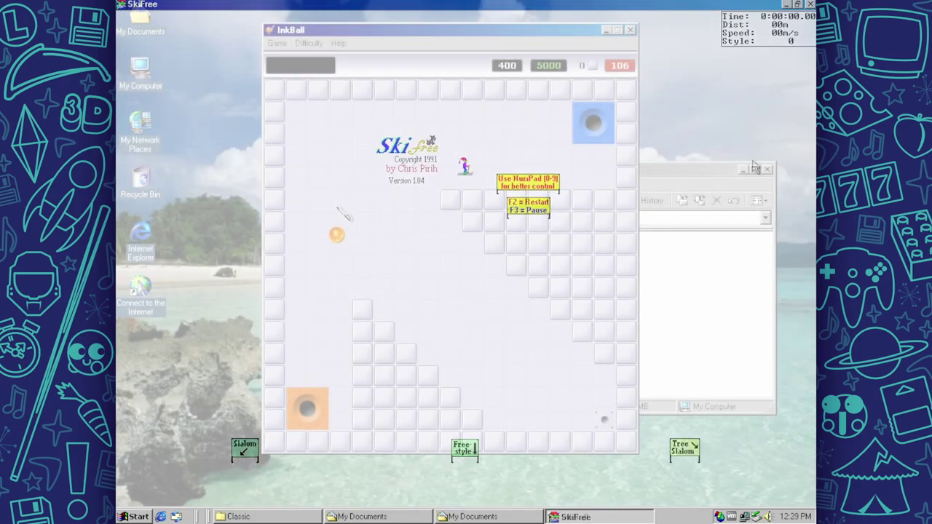
Switch to InkBall and draw short ink strokes near the orange ball to steer it towards the orange hole.
drag(391, 241, 410, 272)
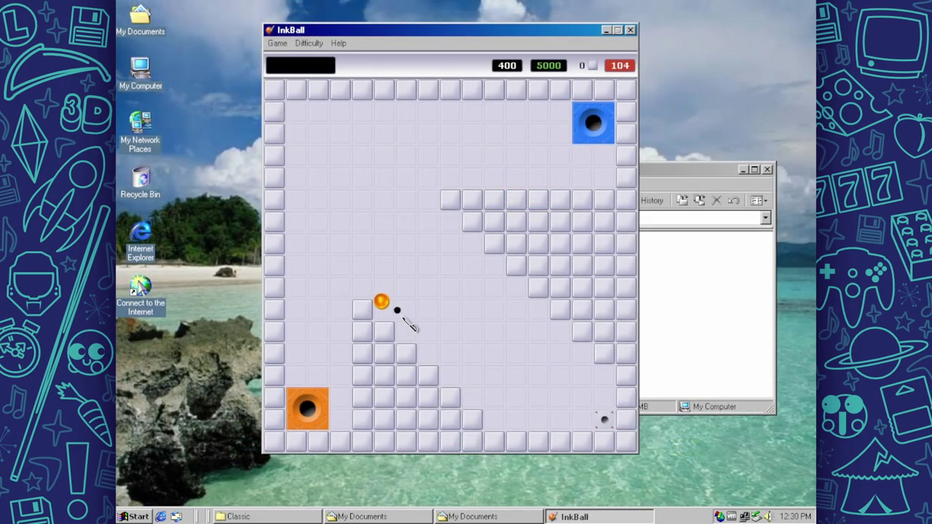
drag(389, 223, 416, 254)
drag(302, 218, 364, 235)
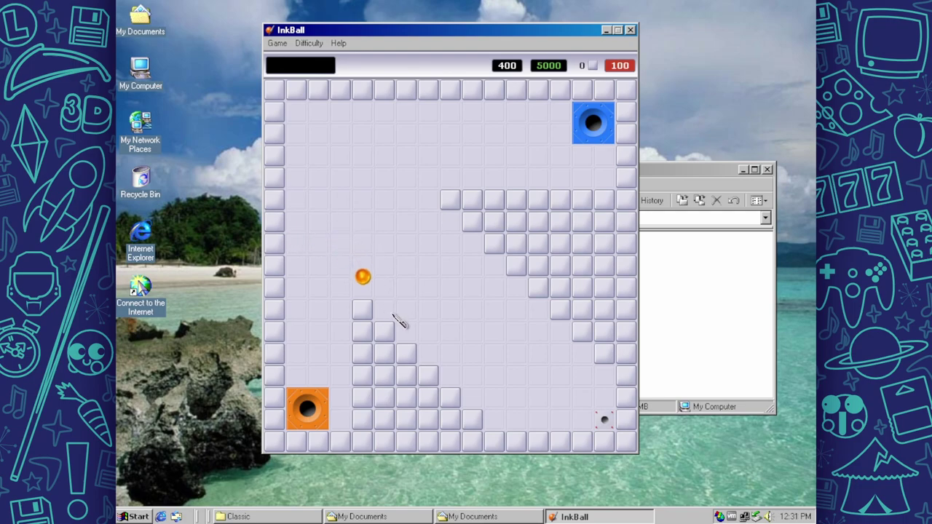
drag(391, 241, 392, 310)
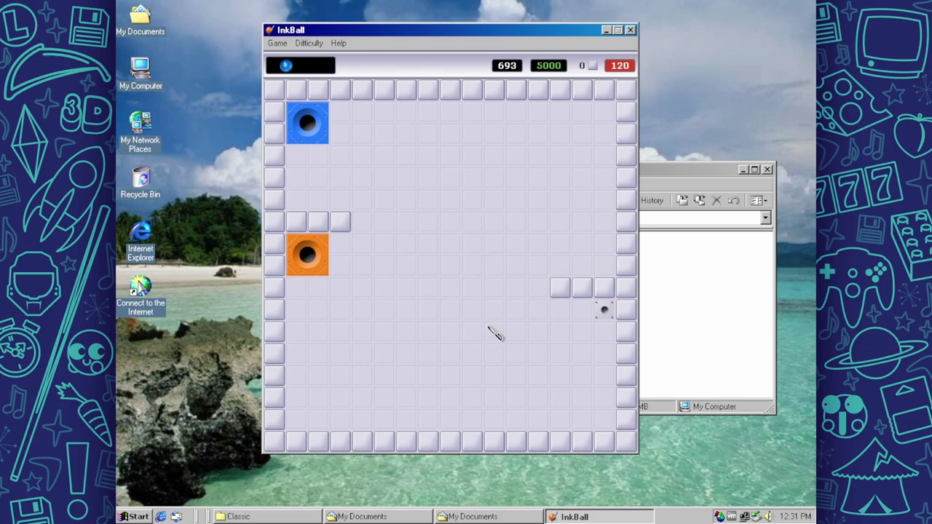
Draw ink strokes on the next InkBall board to guide the orange and blue balls into their matching holes.
drag(306, 374, 433, 410)
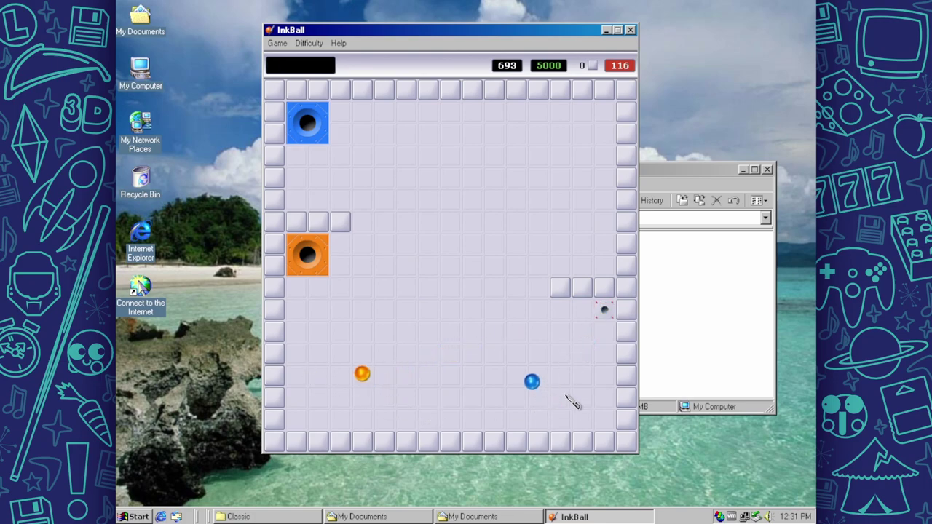
drag(357, 279, 329, 316)
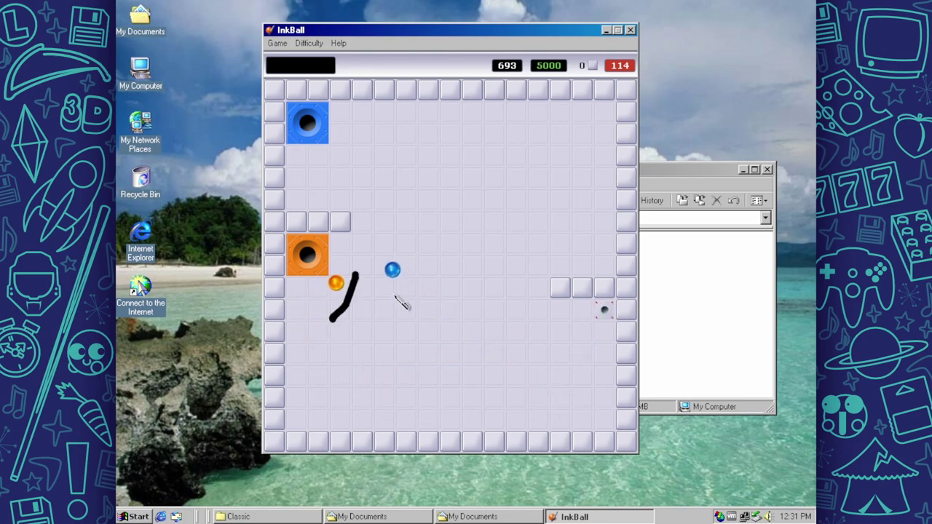
drag(368, 415, 391, 429)
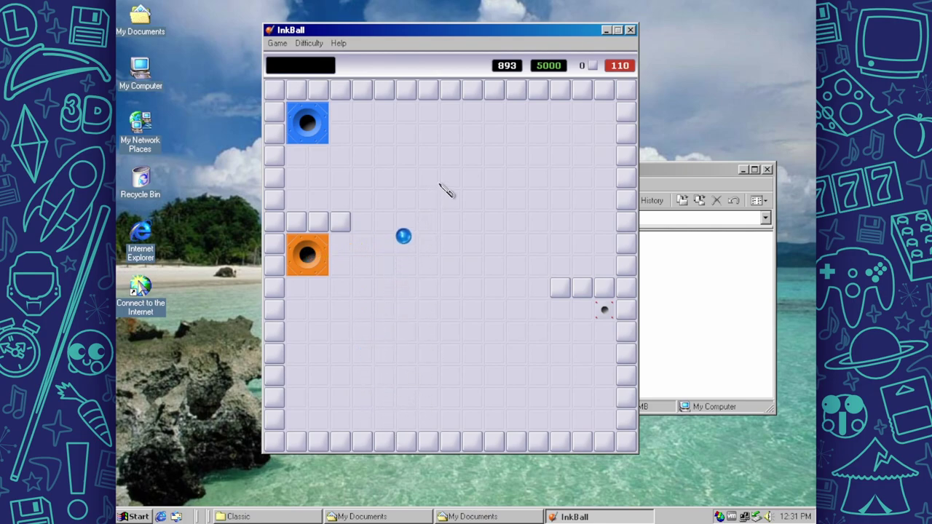
drag(434, 152, 452, 200)
drag(322, 177, 349, 182)
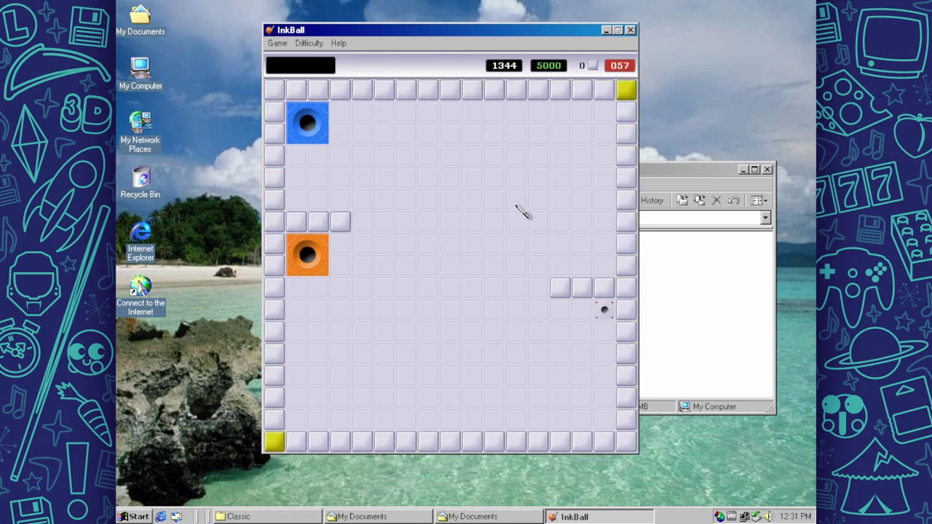